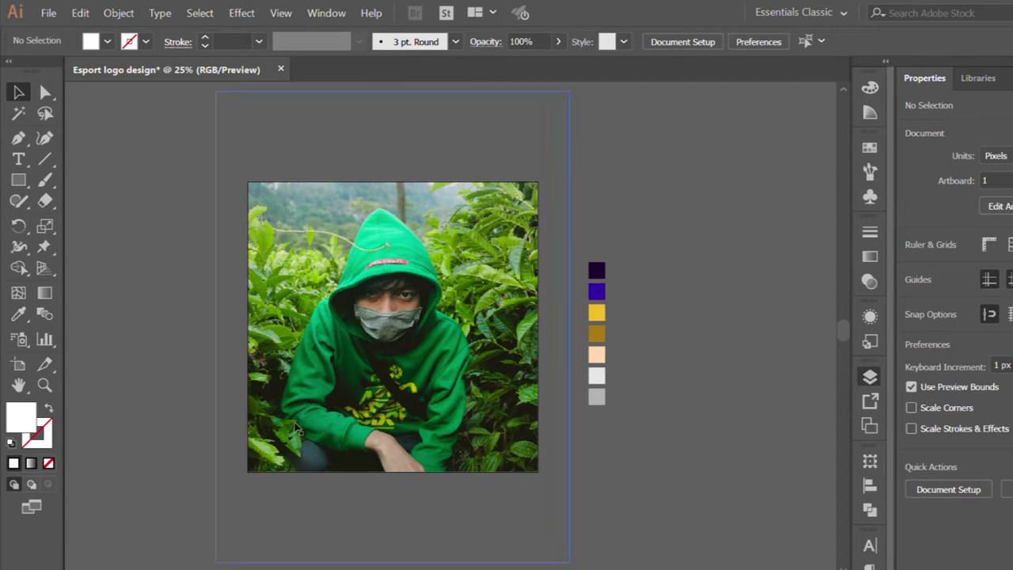
# - Trace the left eye's upper lid with a white 3 pt, no-fill Pen curve
pyautogui.scroll(-1, 641, 428)
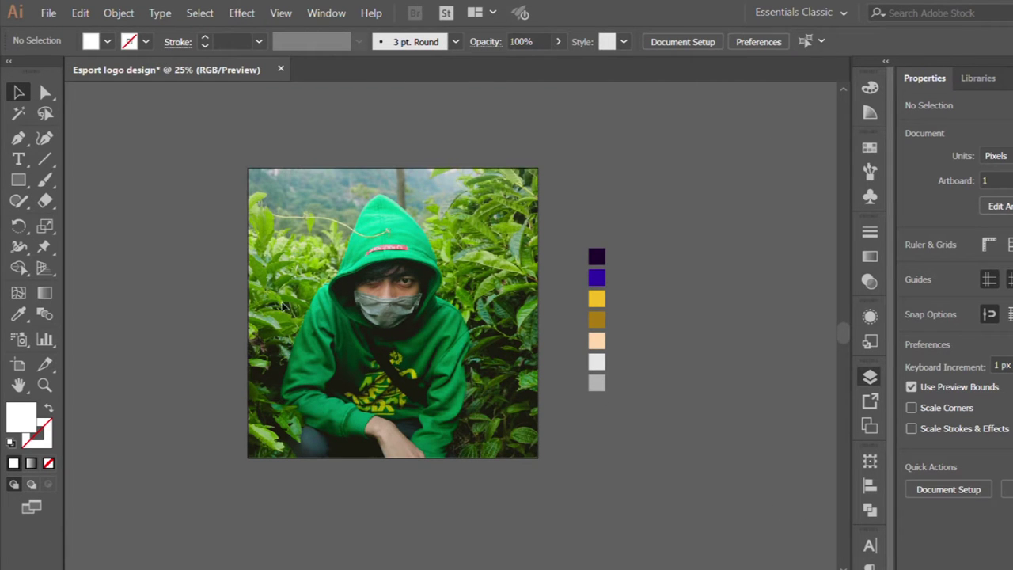
pyautogui.scroll(1, 388, 321)
pyautogui.click(18, 138)
pyautogui.scroll(2, 372, 261)
pyautogui.scroll(2, 372, 261)
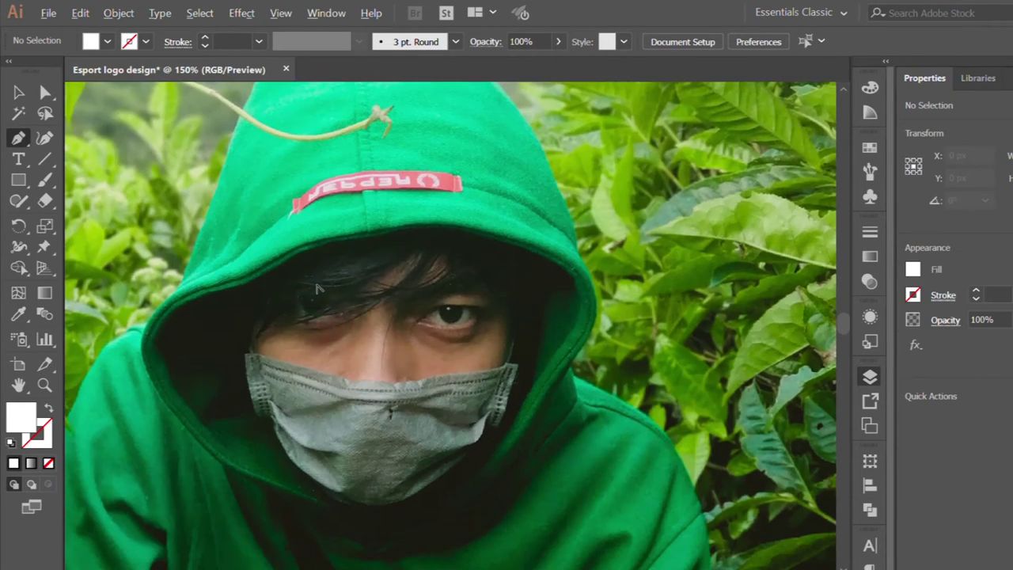
pyautogui.scroll(1, 372, 261)
pyautogui.click(368, 323)
pyautogui.moveTo(250, 299); pyautogui.dragTo(191, 315)
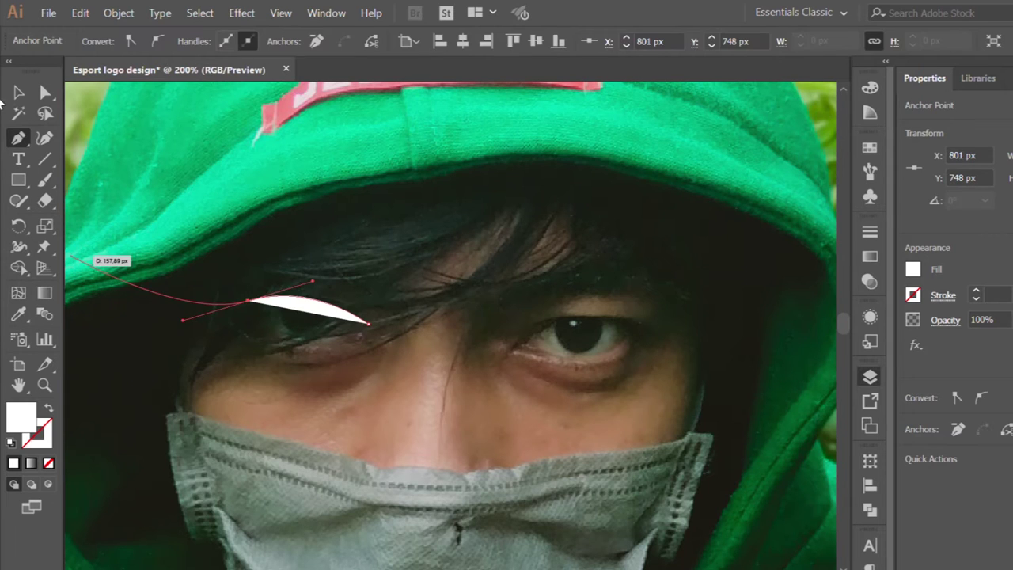
pyautogui.press('v')
pyautogui.hotkey('shift', 'x')
pyautogui.click(342, 305)
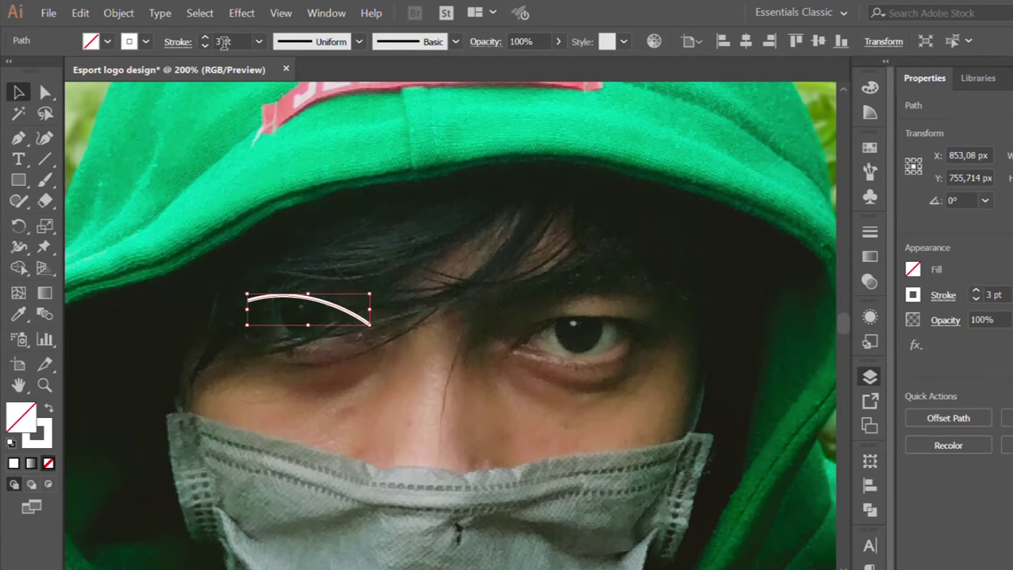
# - Draw the left eye's lower lid and the white crease beneath it
pyautogui.click(18, 137)
pyautogui.scroll(1, 247, 279)
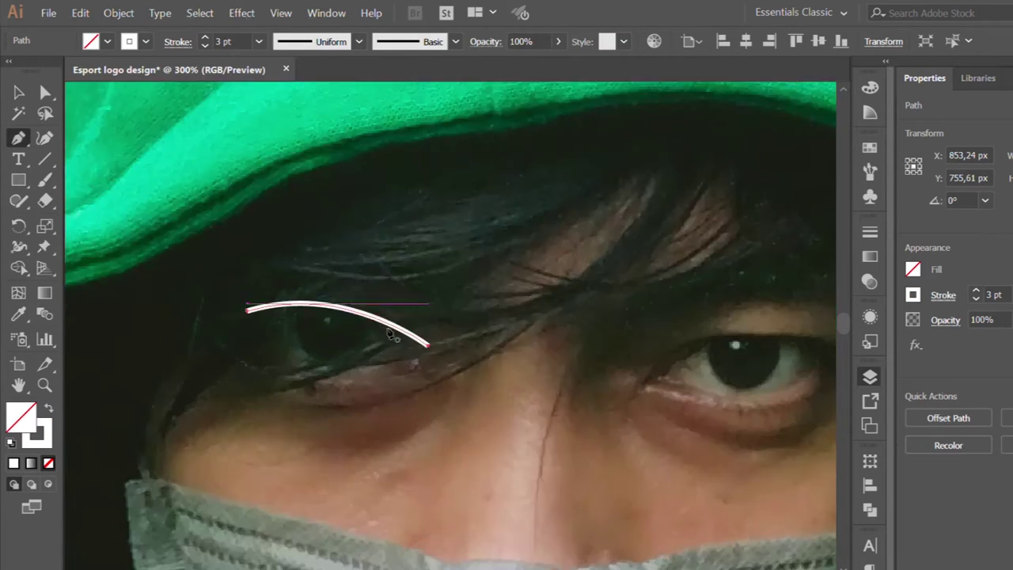
pyautogui.click(424, 367)
pyautogui.keyDown('ctrl'); pyautogui.click(131, 261); pyautogui.keyUp('ctrl')
pyautogui.click(436, 416)
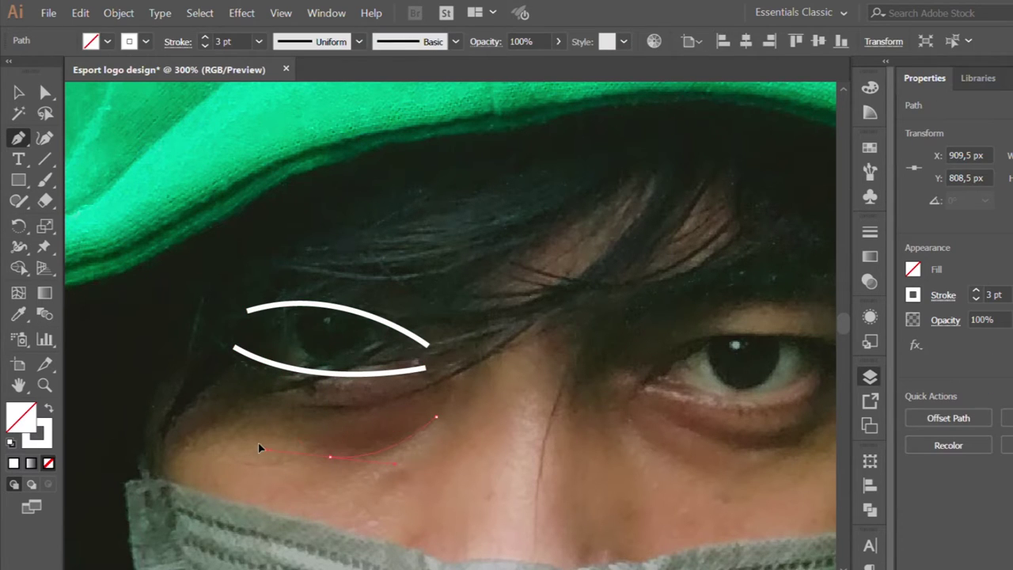
pyautogui.moveTo(259, 445); pyautogui.dragTo(259, 447)
pyautogui.press('Escape')
# - Trace the right eye's upper lid with a white curved stroke
pyautogui.scroll(-2, 420, 293)
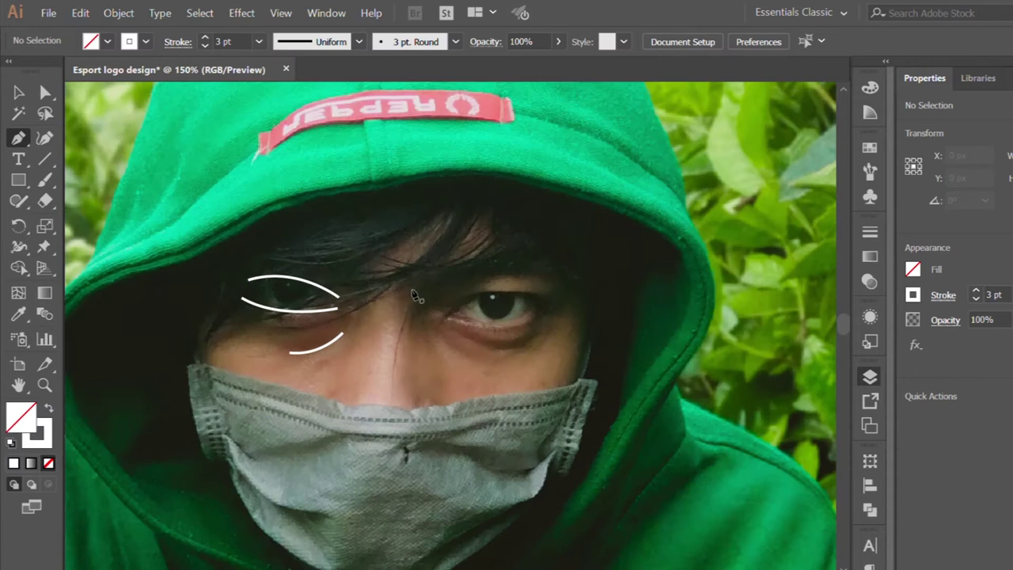
pyautogui.scroll(1, 432, 301)
pyautogui.scroll(1, 410, 337)
pyautogui.click(390, 342)
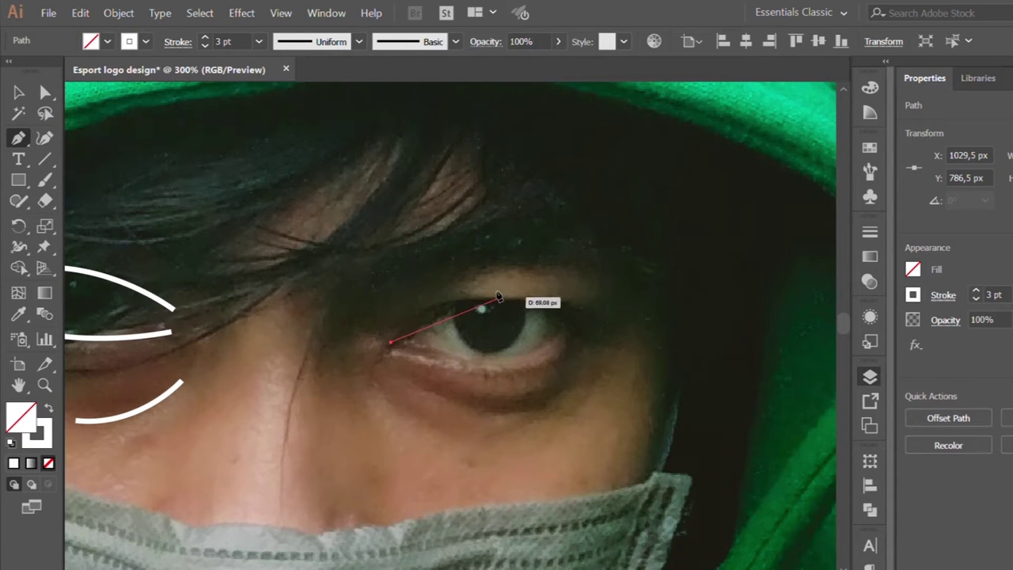
pyautogui.moveTo(600, 316); pyautogui.dragTo(616, 323)
pyautogui.click(18, 93)
# - Draw the right eye's lower lid and the under-eye crease
pyautogui.click(18, 138)
pyautogui.click(402, 350)
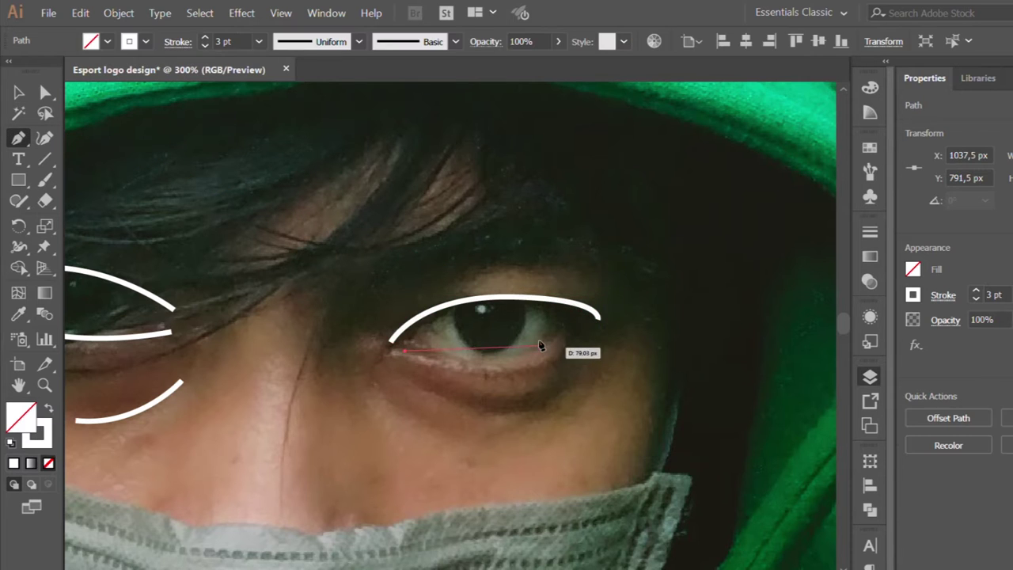
pyautogui.moveTo(562, 345); pyautogui.dragTo(619, 300)
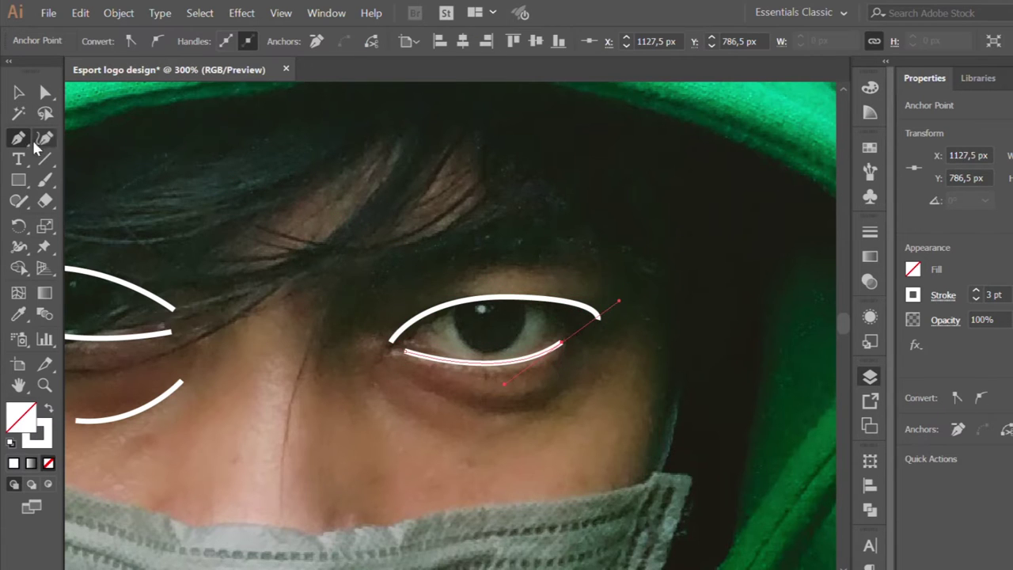
pyautogui.click(377, 383)
pyautogui.moveTo(460, 434); pyautogui.dragTo(261, 150)
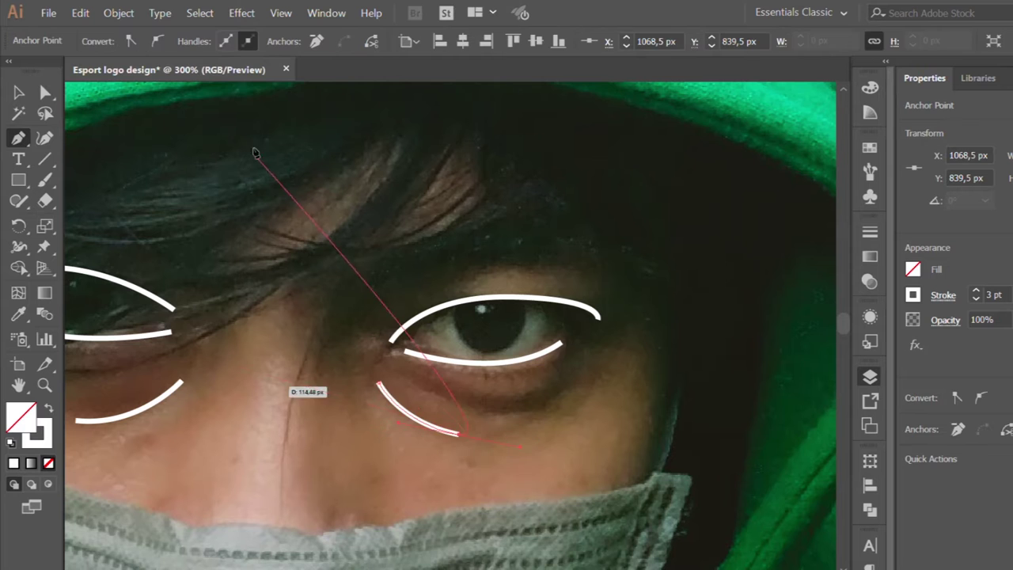
pyautogui.hotkey('ctrl', 'shift', 'a')
# - Reshape the left eye's lid curve by moving its anchors with Direct Selection
pyautogui.hotkey('ctrl', '-')
pyautogui.hotkey('ctrl', '-')
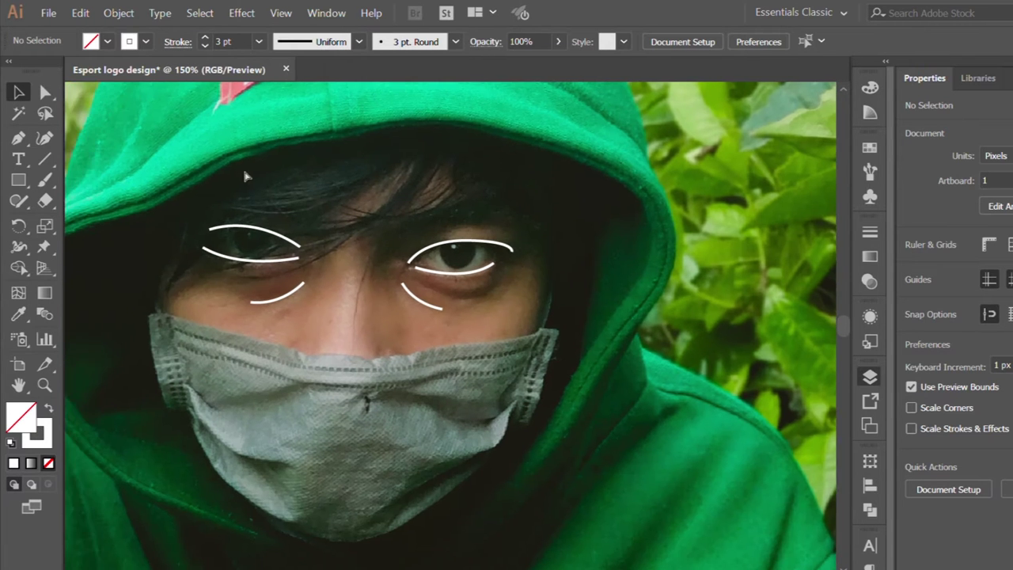
pyautogui.press('a')
pyautogui.scroll(2, 227, 281)
pyautogui.moveTo(222, 298); pyautogui.dragTo(246, 304)
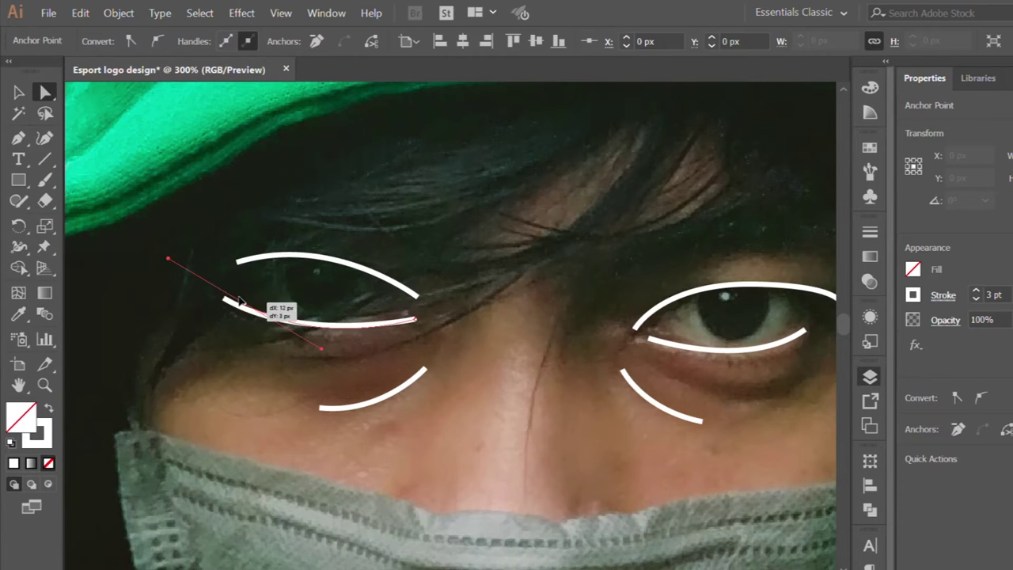
pyautogui.moveTo(234, 263); pyautogui.dragTo(228, 273)
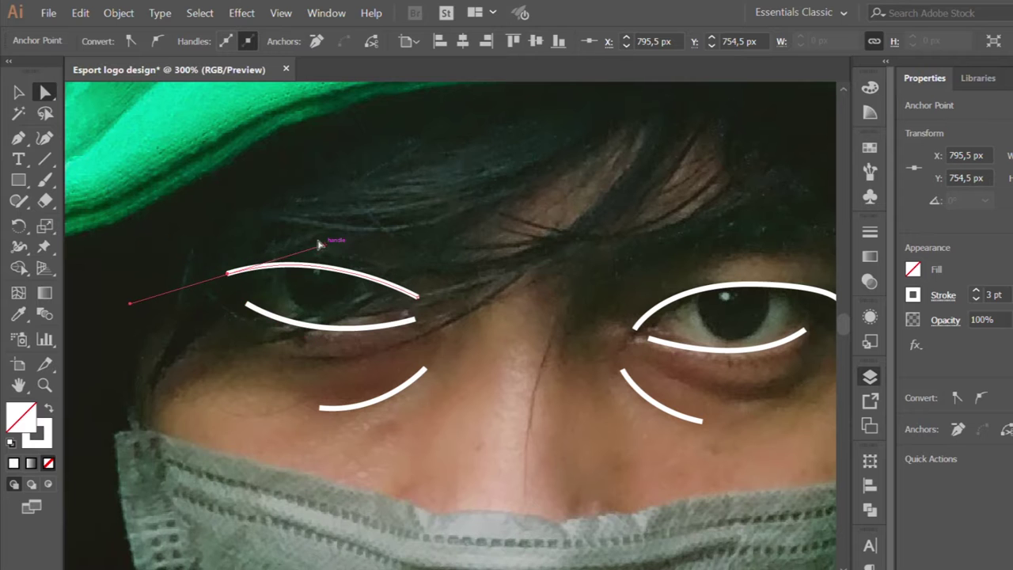
pyautogui.click(339, 281)
# - Start a new white line beside the left of the nose
pyautogui.scroll(-2, 293, 309)
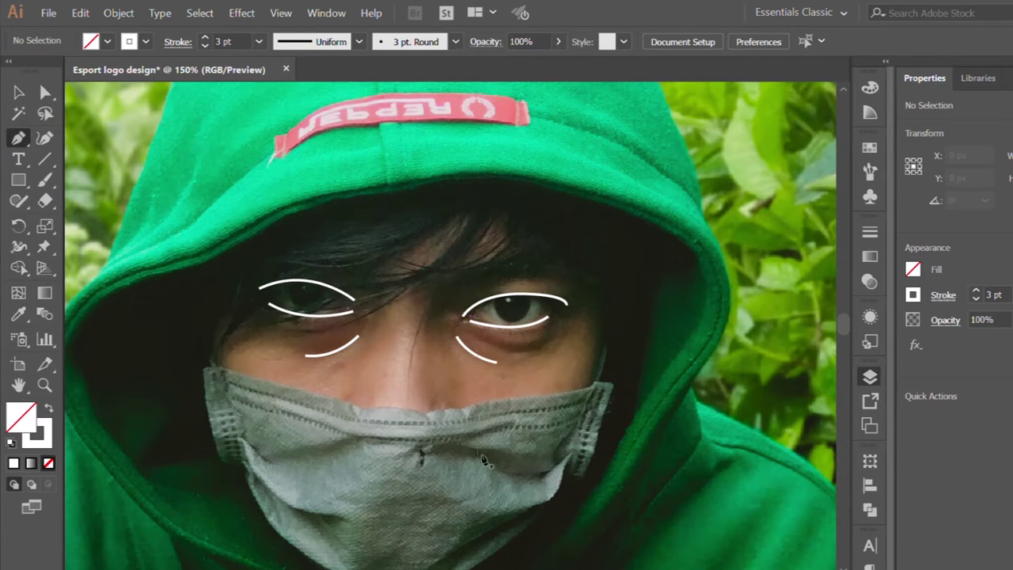
pyautogui.scroll(1, 428, 444)
pyautogui.click(367, 332)
# - Draw two short white nose lines running down to the mask's top
pyautogui.click(356, 390)
pyautogui.press('v')
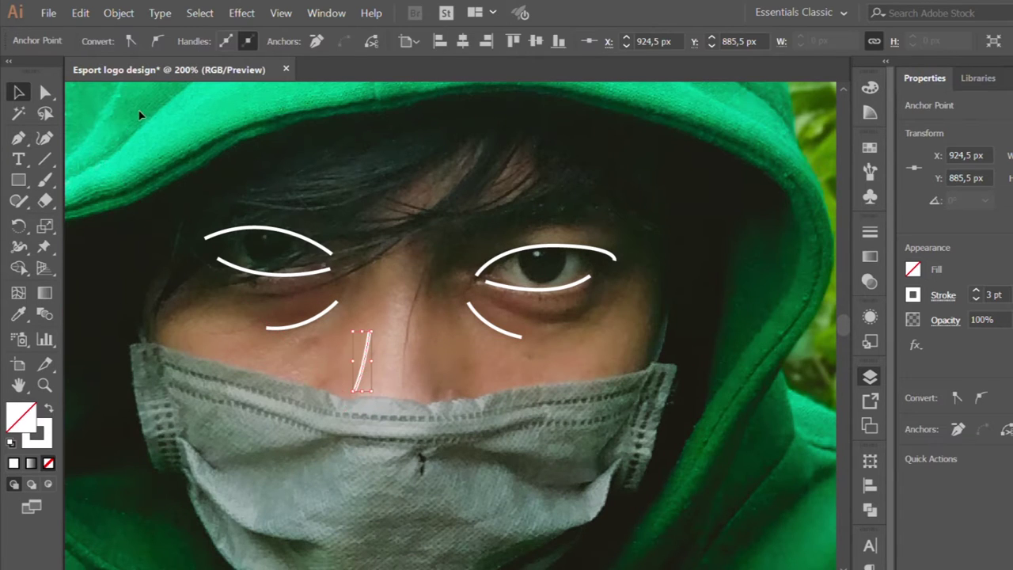
pyautogui.click(139, 115)
pyautogui.press('p')
pyautogui.scroll(1, 440, 384)
pyautogui.click(405, 322)
pyautogui.moveTo(421, 407); pyautogui.dragTo(442, 438)
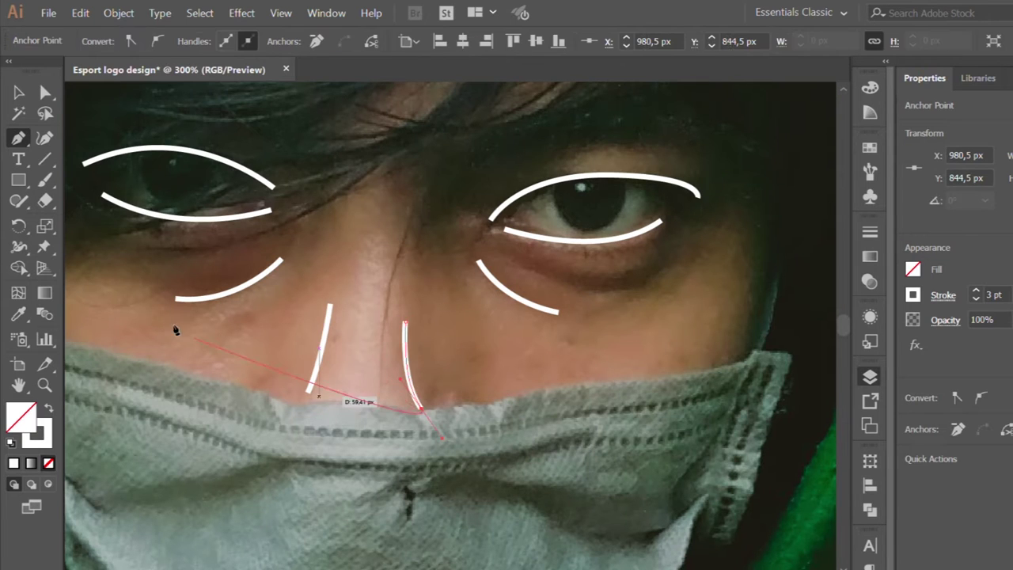
pyautogui.hotkey('ctrl', 'shift', 'a')
# - Trace the mask's top edge from its top-left corner to the right corner
pyautogui.scroll(-2, 335, 294)
pyautogui.scroll(-1, 335, 294)
pyautogui.scroll(1, 164, 317)
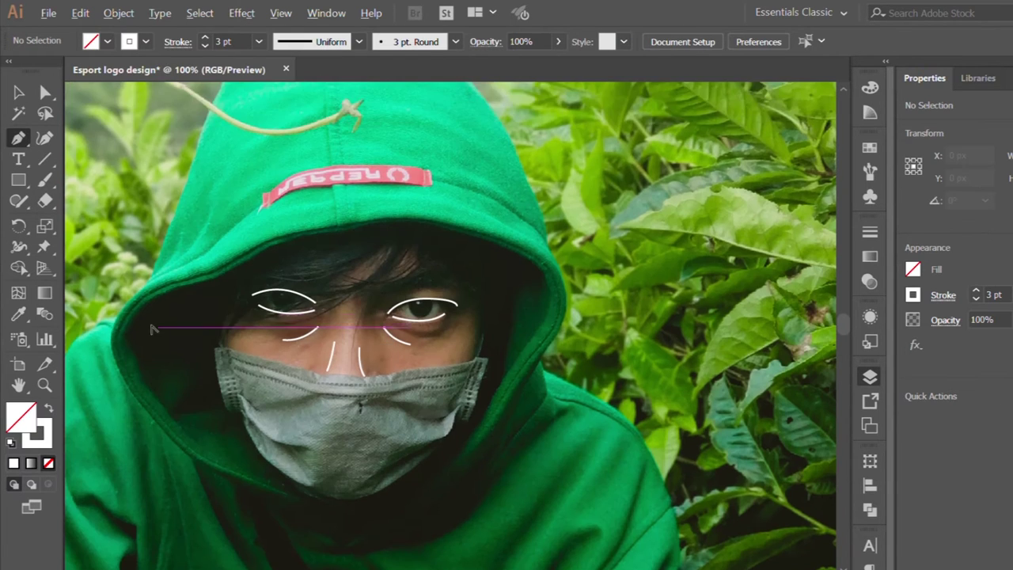
pyautogui.scroll(1, 164, 317)
pyautogui.scroll(2, 344, 294)
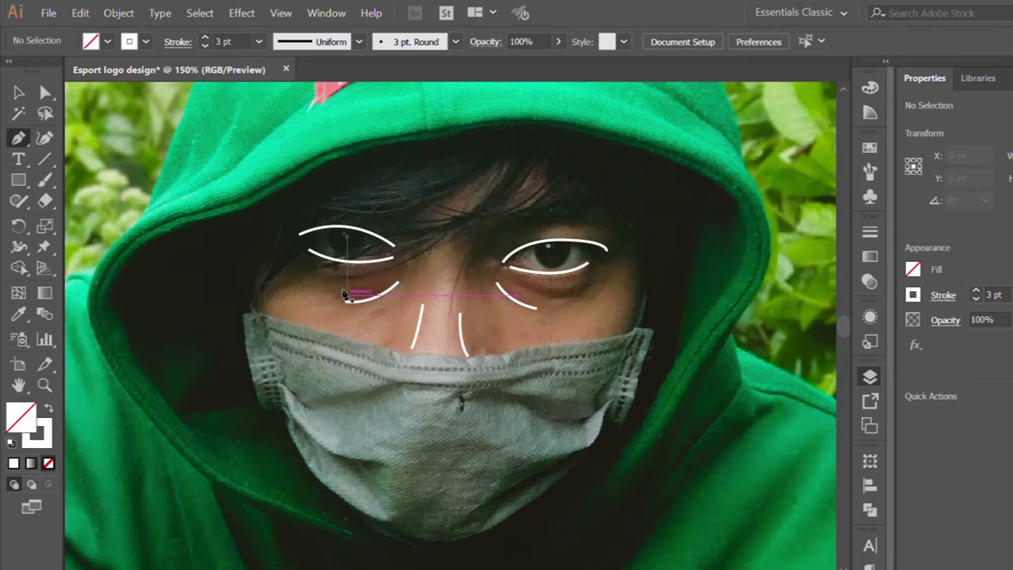
pyautogui.scroll(1, 344, 294)
pyautogui.scroll(1, 345, 294)
pyautogui.click(171, 299)
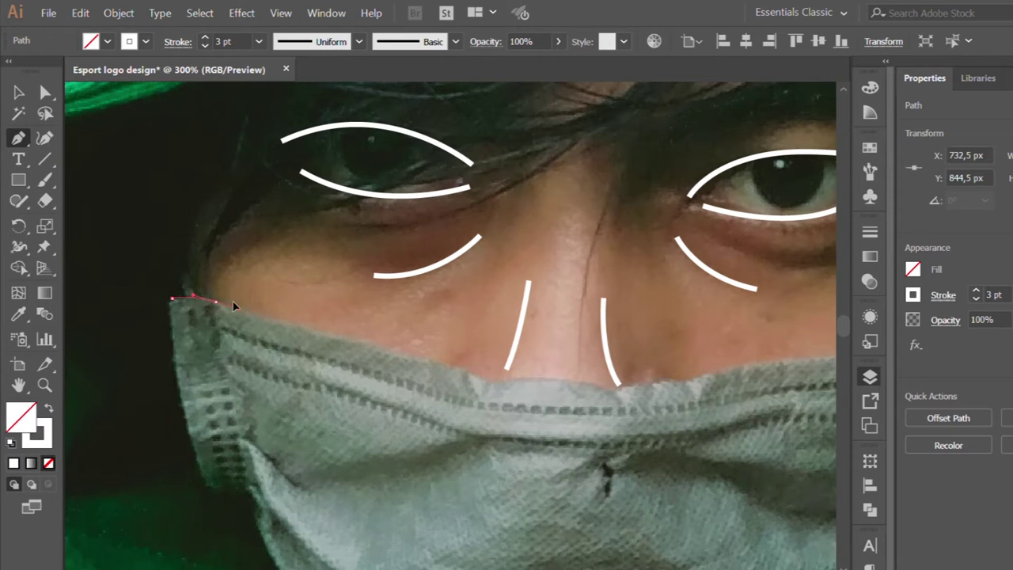
pyautogui.click(232, 306)
pyautogui.click(227, 304)
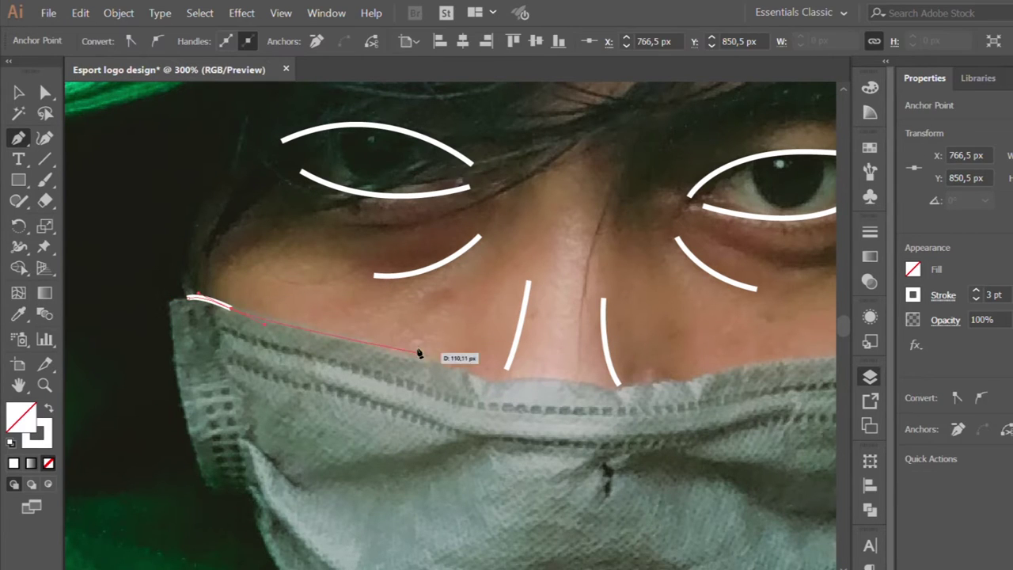
pyautogui.moveTo(516, 381); pyautogui.dragTo(546, 381)
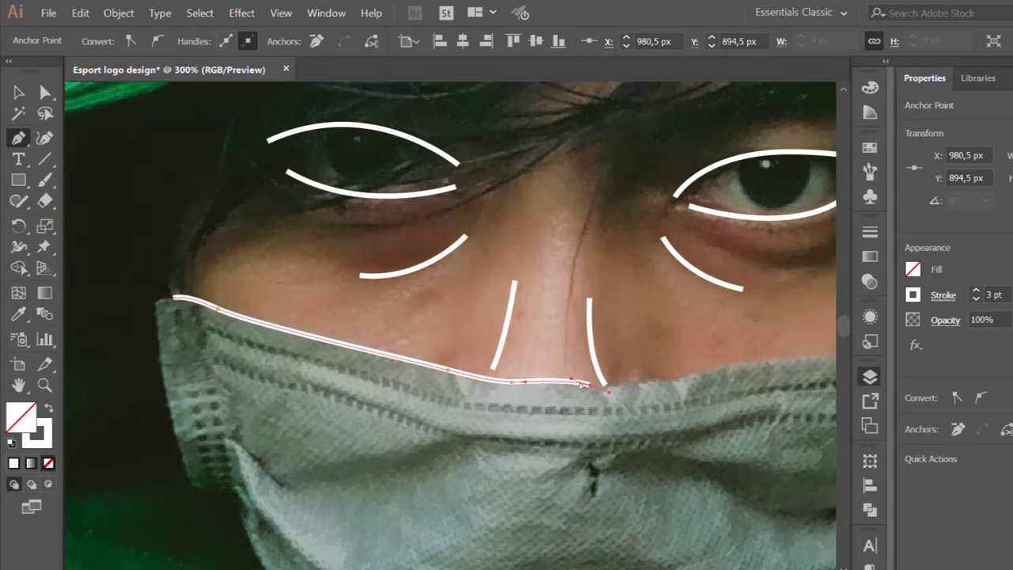
pyautogui.moveTo(704, 379); pyautogui.dragTo(584, 375)
pyautogui.click(583, 375)
pyautogui.moveTo(706, 352); pyautogui.dragTo(317, 352)
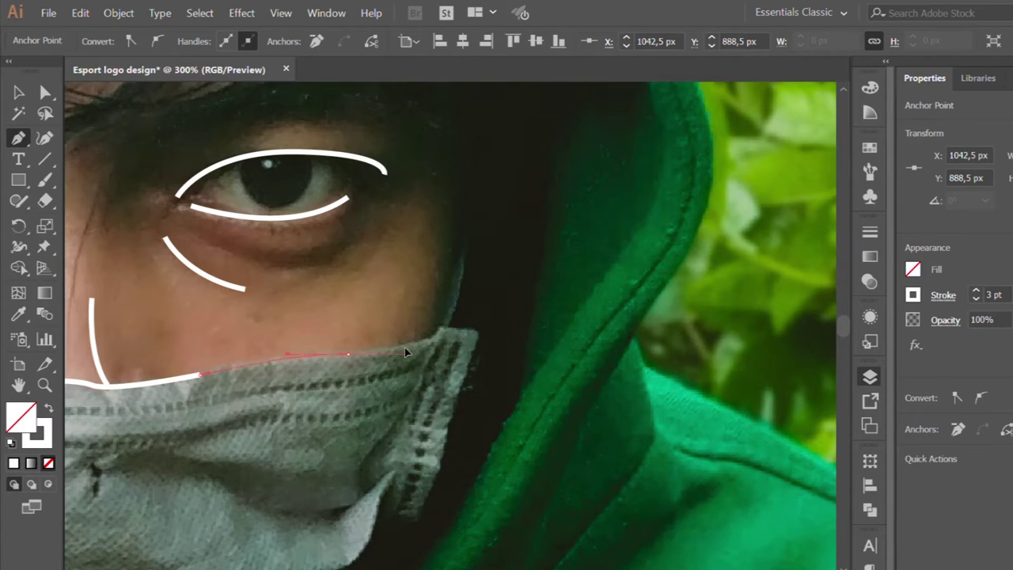
pyautogui.moveTo(443, 329); pyautogui.dragTo(420, 369)
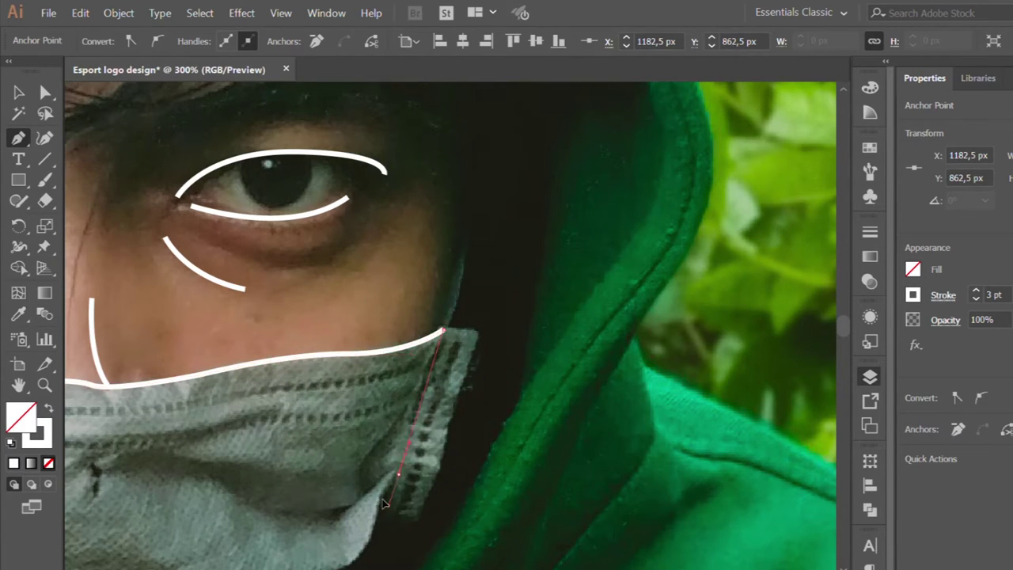
# - Continue the mask outline down its right side to the lower right
pyautogui.moveTo(384, 504); pyautogui.dragTo(386, 511)
pyautogui.scroll(-5, 395, 475)
pyautogui.moveTo(373, 257); pyautogui.dragTo(369, 262)
pyautogui.click(346, 308)
pyautogui.moveTo(238, 336); pyautogui.dragTo(202, 351)
pyautogui.moveTo(139, 420); pyautogui.dragTo(126, 438)
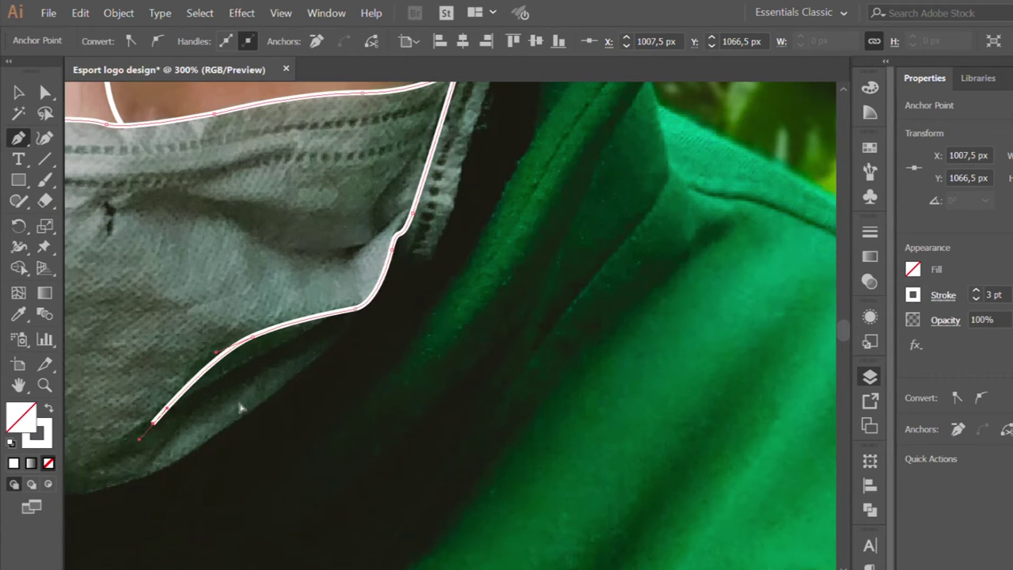
pyautogui.moveTo(242, 407); pyautogui.dragTo(370, 362)
# - Outline the mask's lower edge including its pointed zigzag fold
pyautogui.click(426, 326)
pyautogui.click(267, 430)
pyautogui.click(192, 475)
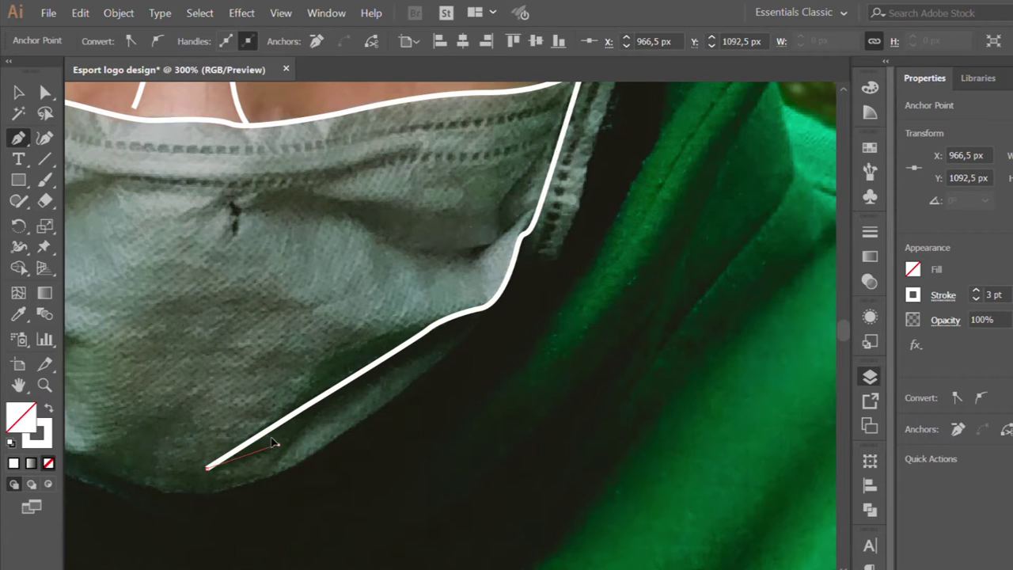
pyautogui.click(281, 443)
pyautogui.click(254, 477)
pyautogui.click(341, 406)
pyautogui.click(420, 353)
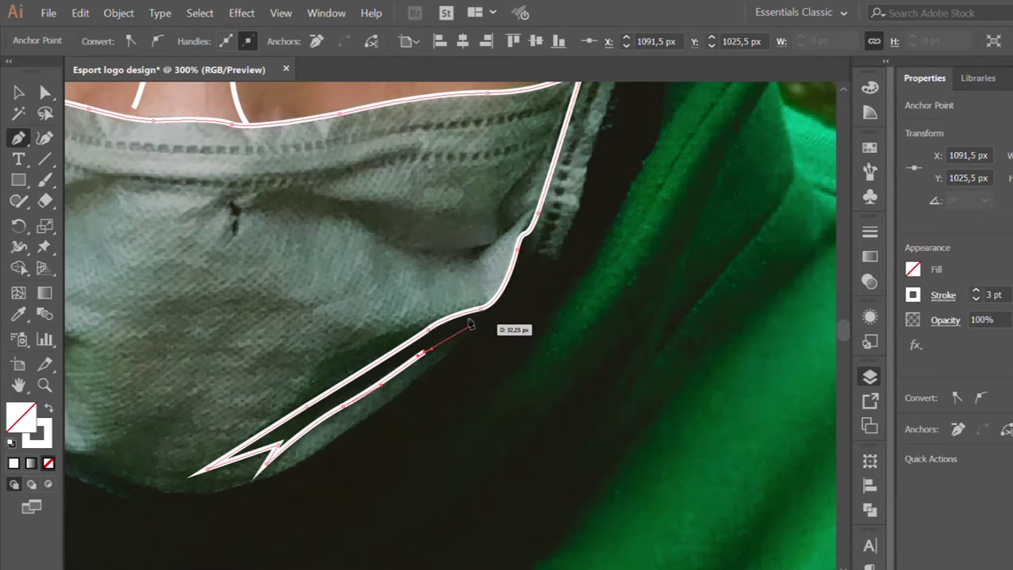
pyautogui.moveTo(235, 490); pyautogui.dragTo(198, 498)
# - Trace up the mask's left side and close the outline at its start
pyautogui.hscroll(-5, 198, 487)
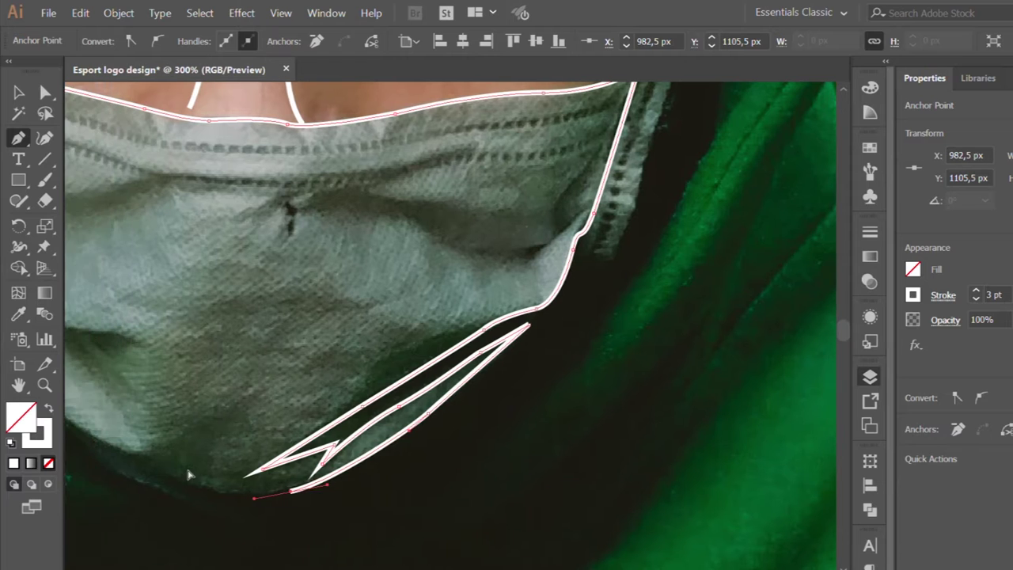
pyautogui.hscroll(-2, 274, 438)
pyautogui.click(291, 463)
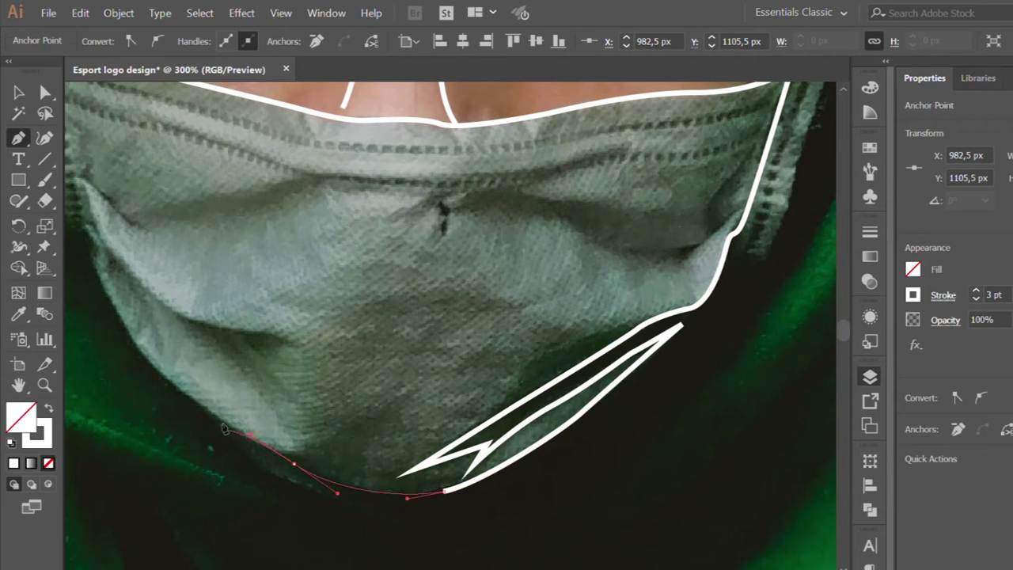
pyautogui.click(139, 345)
pyautogui.hscroll(-2, 162, 291)
pyautogui.hscroll(-2, 190, 270)
pyautogui.click(212, 251)
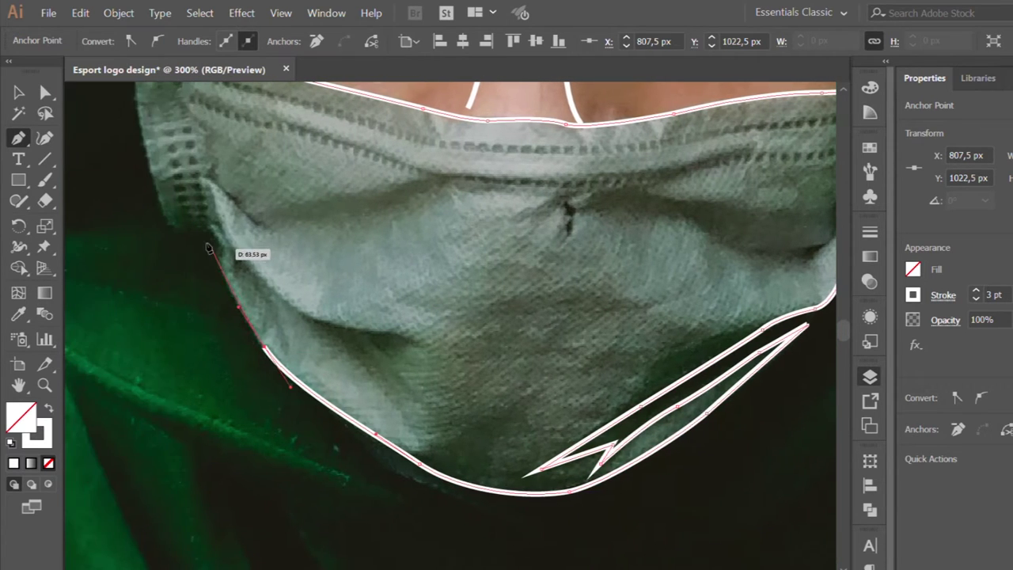
pyautogui.scroll(2, 215, 246)
pyautogui.scroll(3, 206, 245)
pyautogui.click(175, 246)
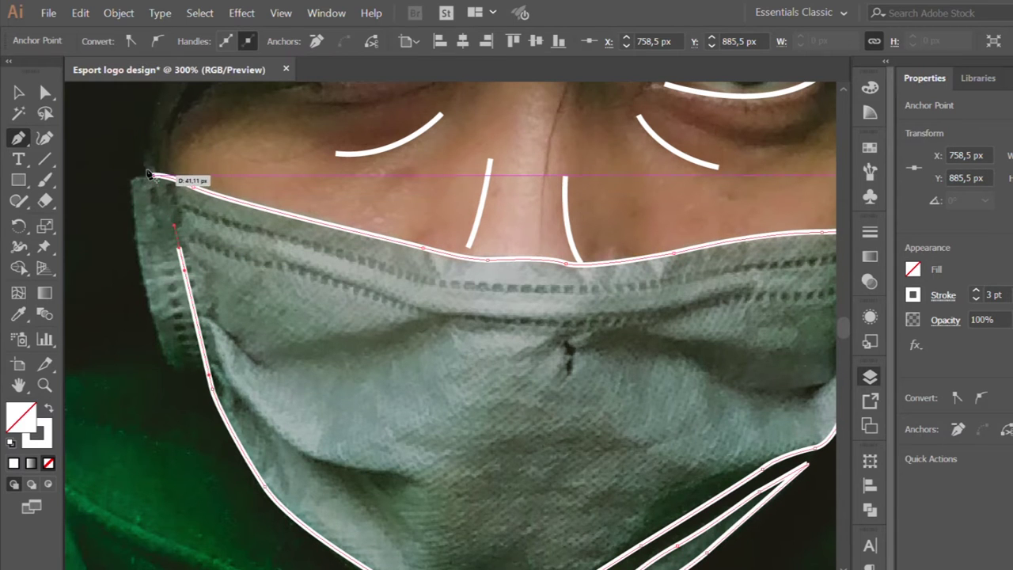
pyautogui.hotkey('ctrl', '1')
pyautogui.press('v')
pyautogui.hotkey('ctrl', 'shift', 'a')
pyautogui.scroll(2, 452, 316)
# - Start a hood outline below the mask and curve it toward the left edge
pyautogui.press('p')
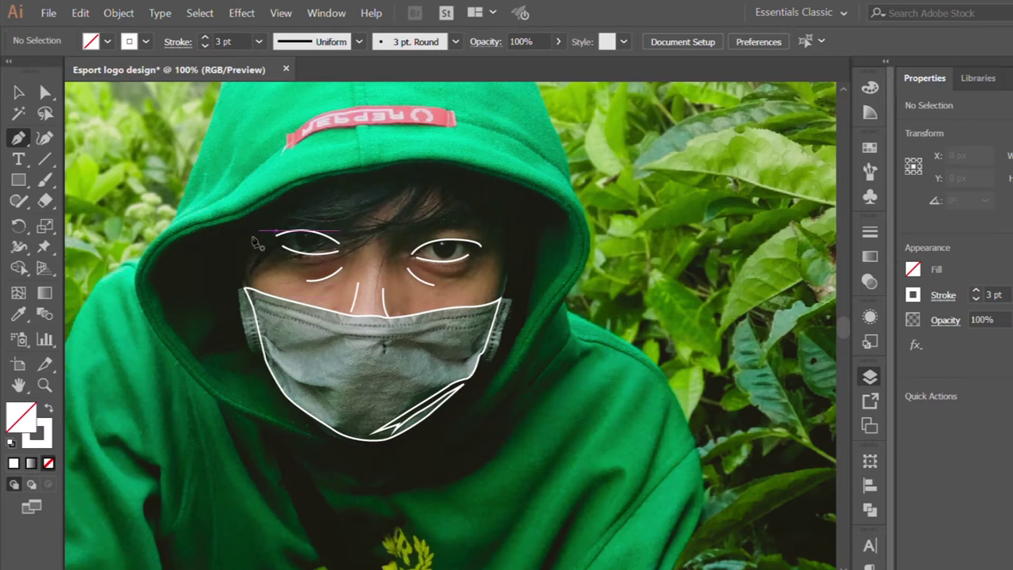
pyautogui.hotkey('ctrl', '+')
pyautogui.scroll(2, 192, 282)
pyautogui.scroll(-2, 196, 287)
pyautogui.scroll(2, 196, 287)
pyautogui.scroll(-2, 196, 287)
pyautogui.scroll(-3, 220, 288)
pyautogui.scroll(1, 281, 383)
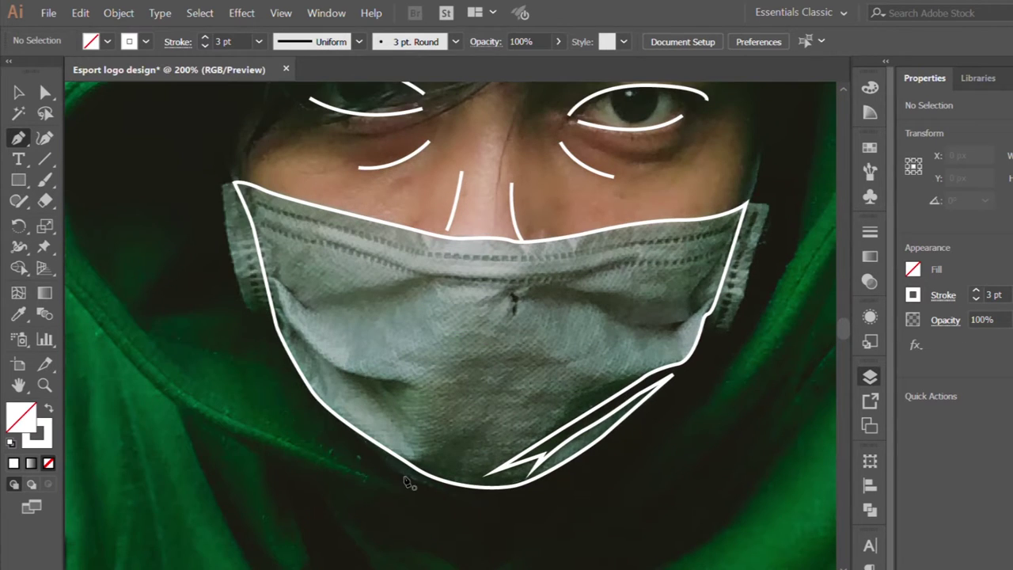
pyautogui.scroll(-3, 458, 507)
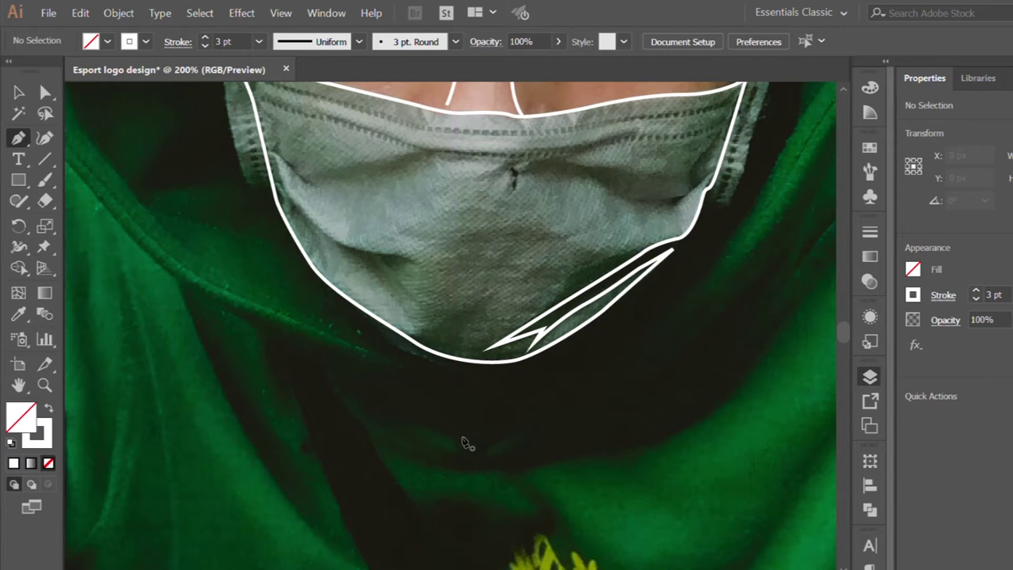
pyautogui.click(466, 443)
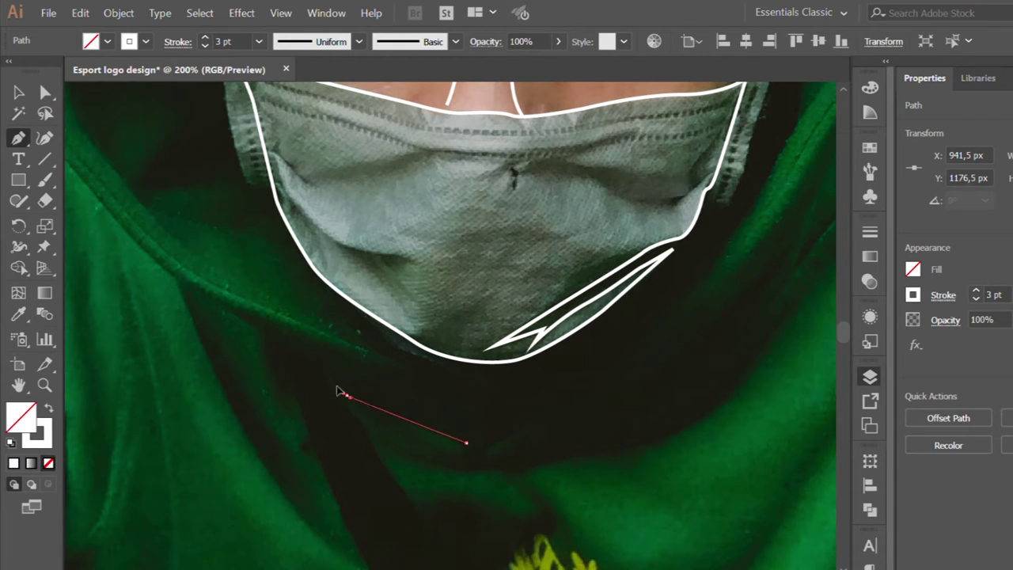
pyautogui.moveTo(343, 392); pyautogui.dragTo(338, 401)
pyautogui.click(417, 396)
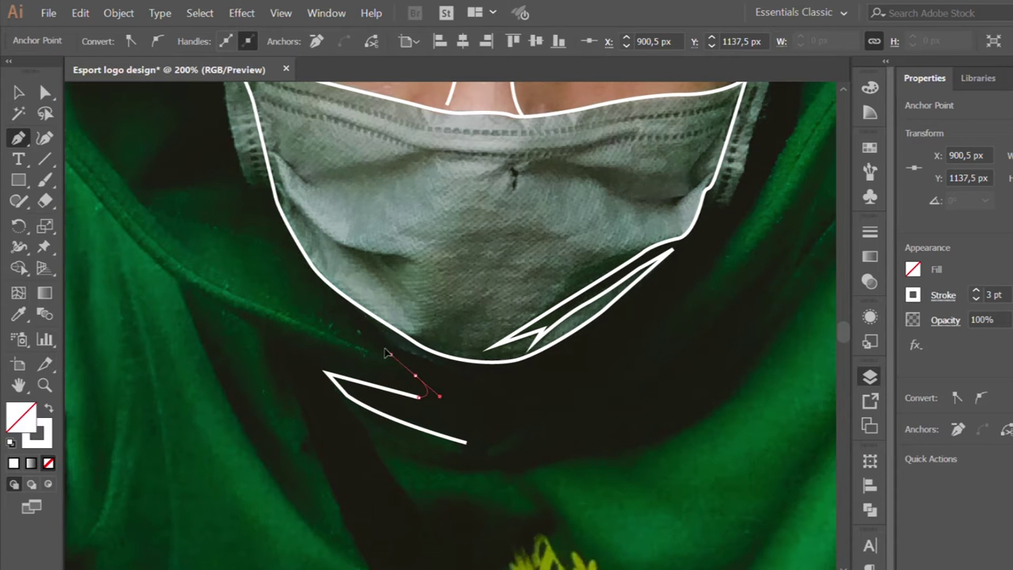
pyautogui.moveTo(167, 238); pyautogui.dragTo(328, 311)
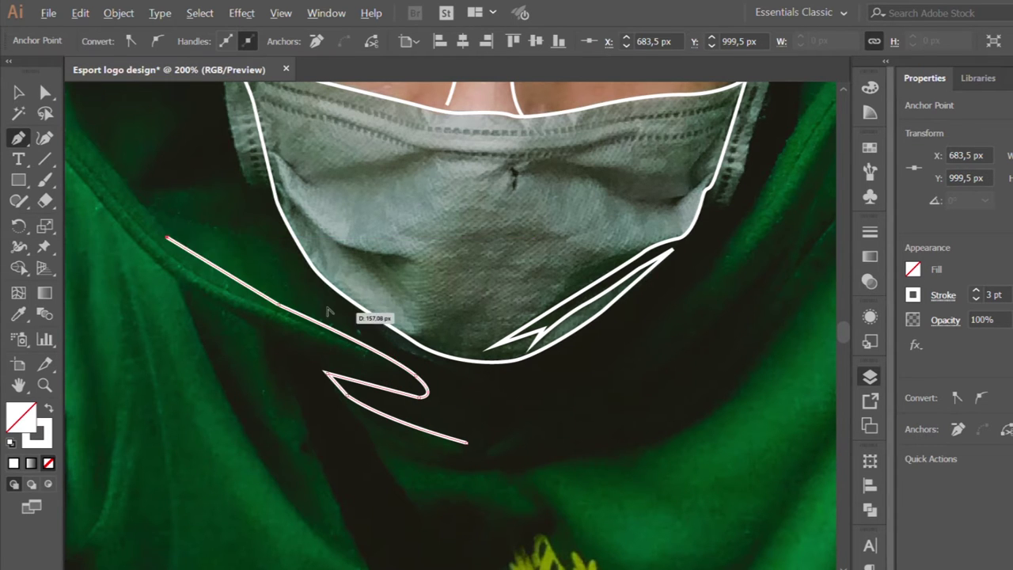
# - Trace the hood's inner edge up the left side and across the top
pyautogui.scroll(-3, 328, 311)
pyautogui.scroll(3, 258, 366)
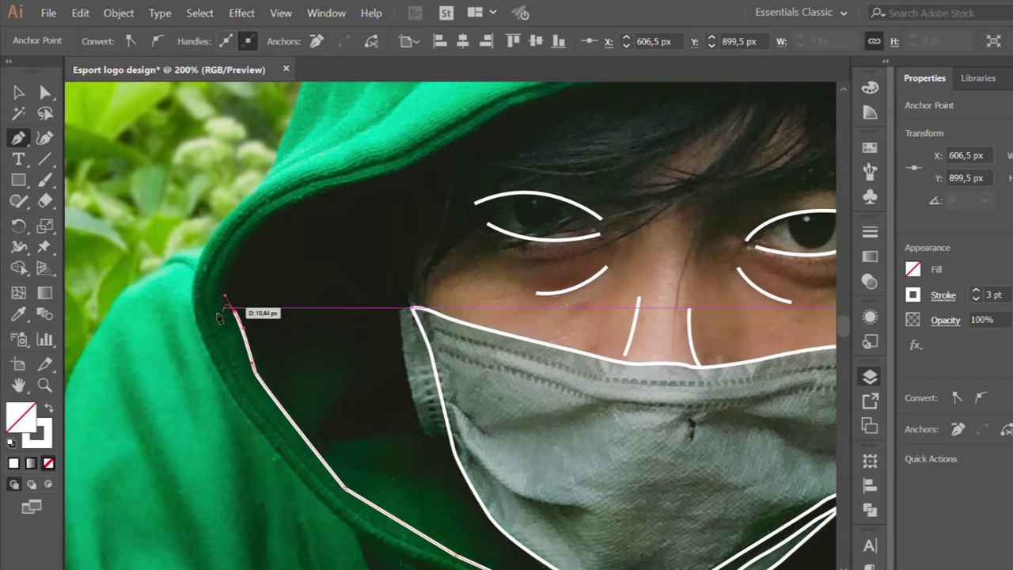
pyautogui.click(222, 259)
pyautogui.moveTo(335, 182); pyautogui.dragTo(383, 172)
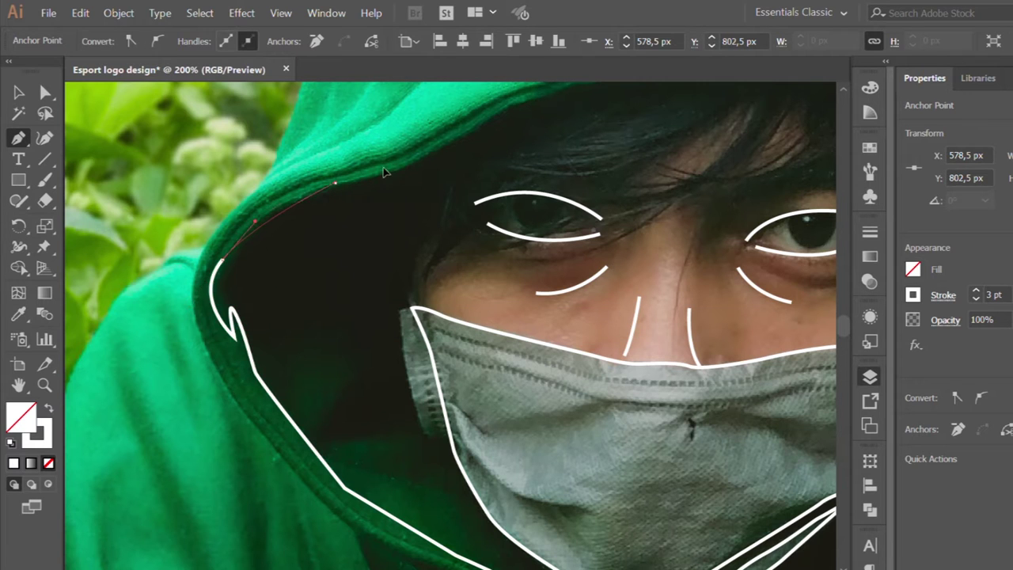
pyautogui.click(516, 97)
pyautogui.scroll(2, 546, 110)
pyautogui.hscroll(3, 557, 136)
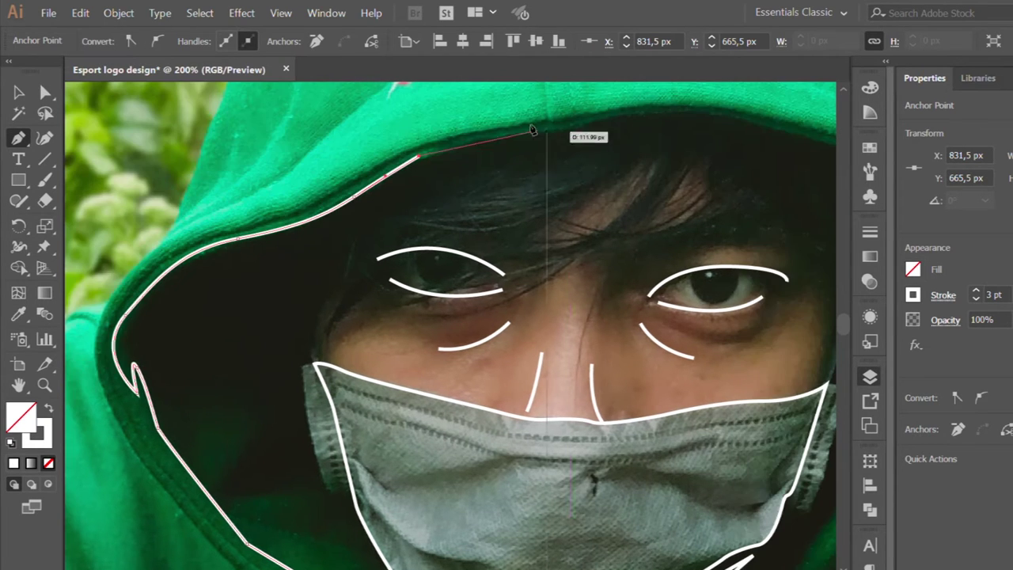
pyautogui.moveTo(623, 115); pyautogui.dragTo(654, 112)
pyautogui.hscroll(4, 610, 133)
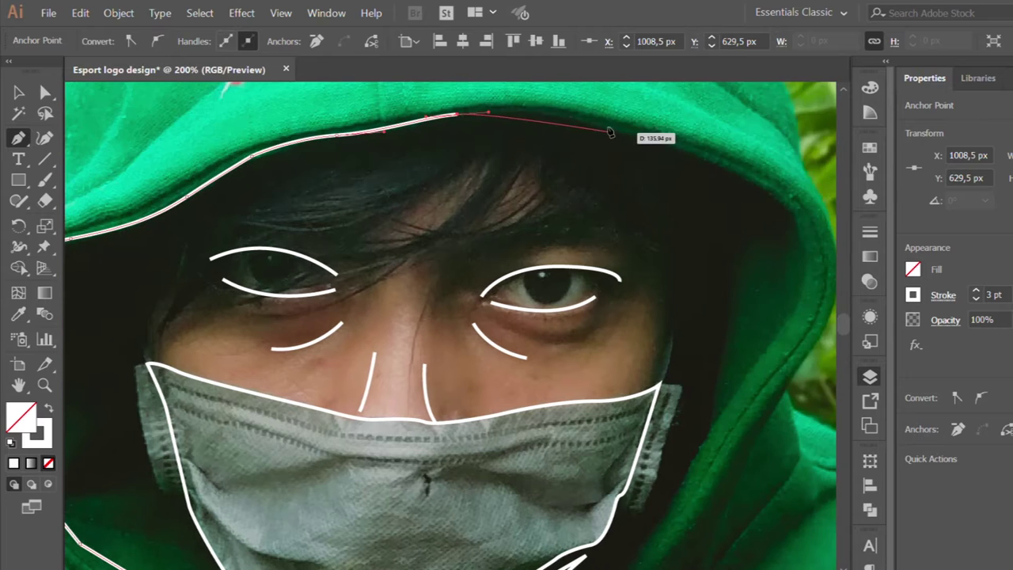
pyautogui.moveTo(767, 195); pyautogui.dragTo(795, 240)
# - Carry the hood outline down its right inner edge to the bottom
pyautogui.click(796, 241)
pyautogui.hscroll(5, 808, 285)
pyautogui.moveTo(523, 358)
pyautogui.mouseDown()
pyautogui.moveTo(489, 407)
pyautogui.moveTo(478, 377)
pyautogui.mouseUp()
pyautogui.scroll(-5, 479, 404)
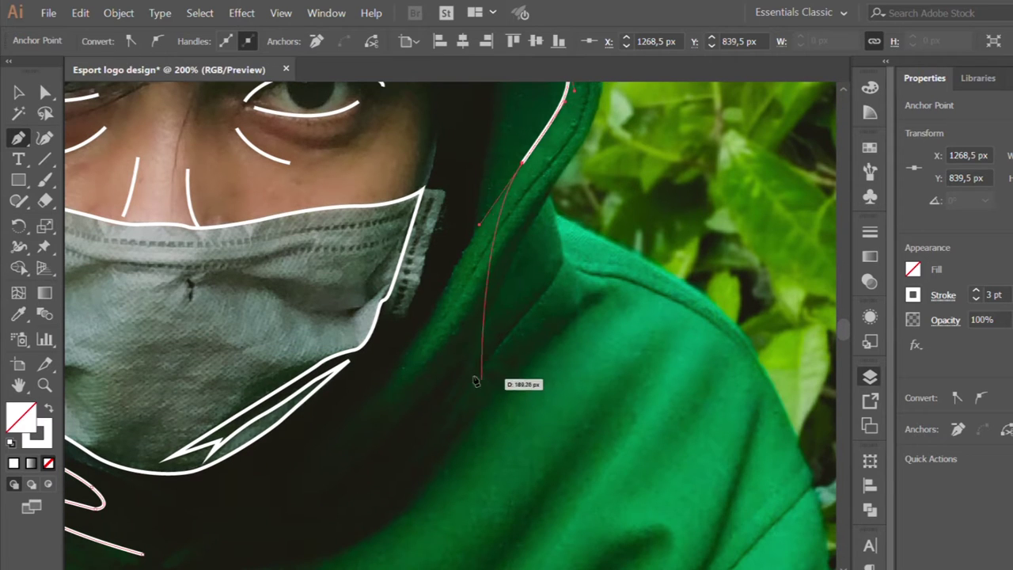
pyautogui.click(398, 356)
pyautogui.scroll(-2, 380, 369)
pyautogui.click(292, 367)
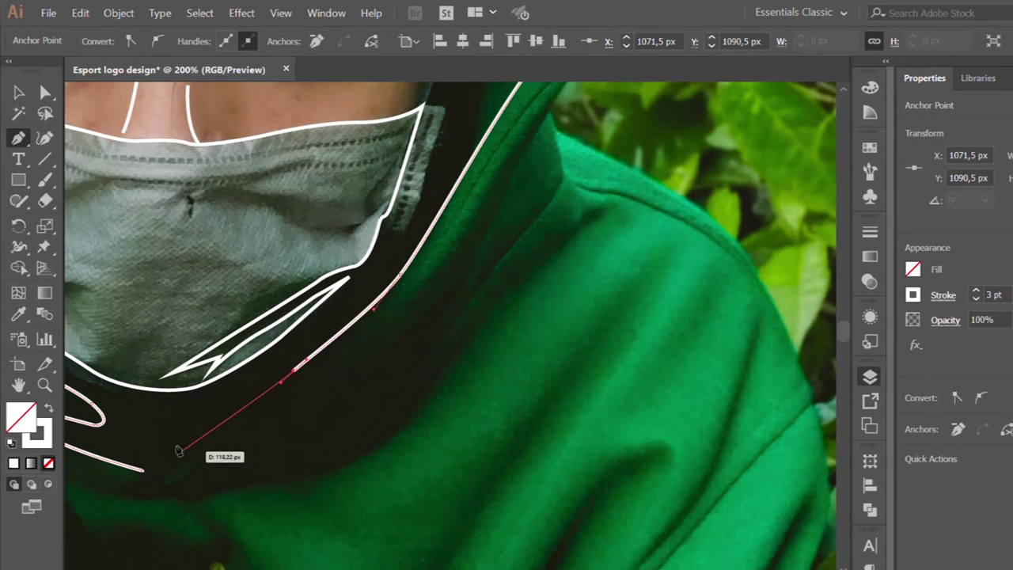
# - Draw the spiky collar folds below the mask and the curved bottom edge
pyautogui.moveTo(159, 473)
pyautogui.mouseDown()
pyautogui.moveTo(174, 488)
pyautogui.moveTo(305, 469)
pyautogui.mouseUp()
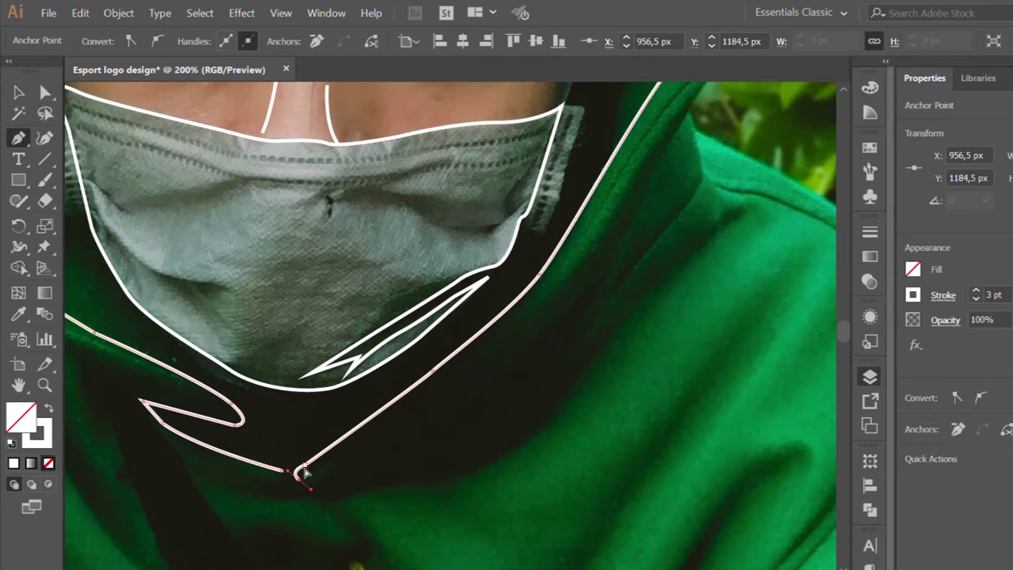
pyautogui.click(301, 478)
pyautogui.moveTo(483, 392); pyautogui.dragTo(567, 324)
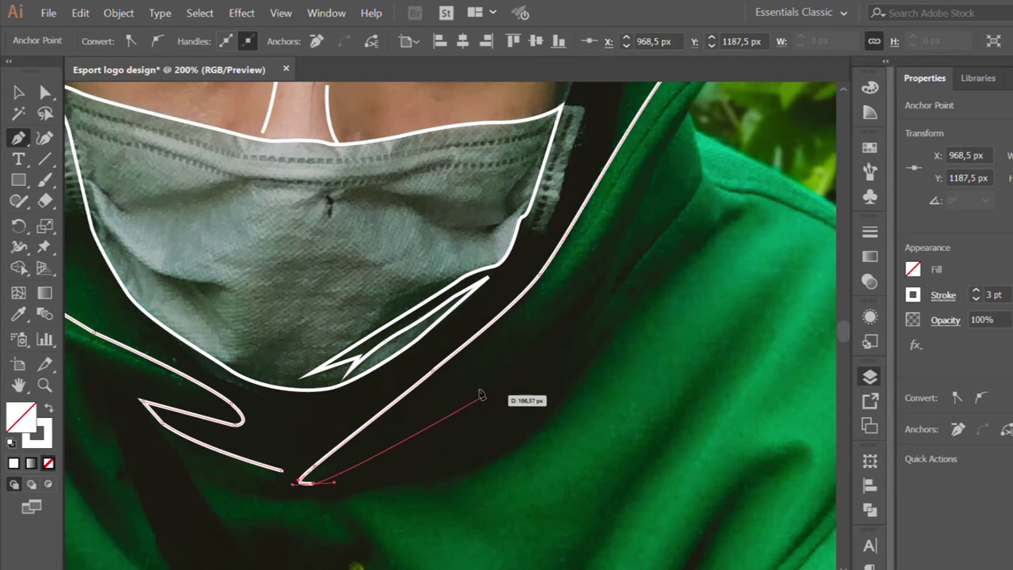
pyautogui.click(613, 255)
pyautogui.moveTo(507, 417)
pyautogui.mouseDown()
pyautogui.moveTo(604, 320)
pyautogui.moveTo(596, 323)
pyautogui.mouseUp()
pyautogui.moveTo(500, 456); pyautogui.dragTo(436, 487)
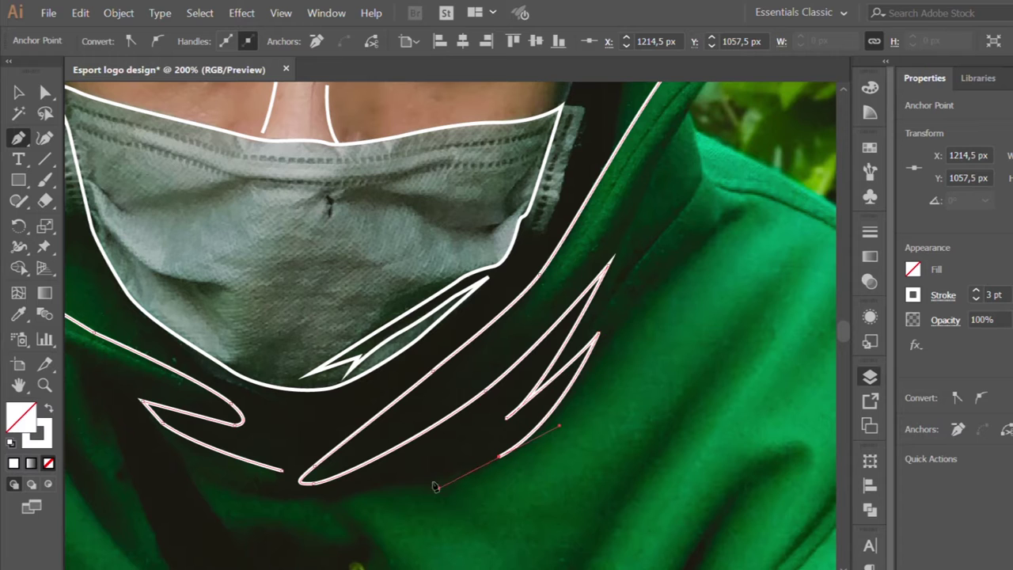
pyautogui.moveTo(189, 470); pyautogui.dragTo(272, 480)
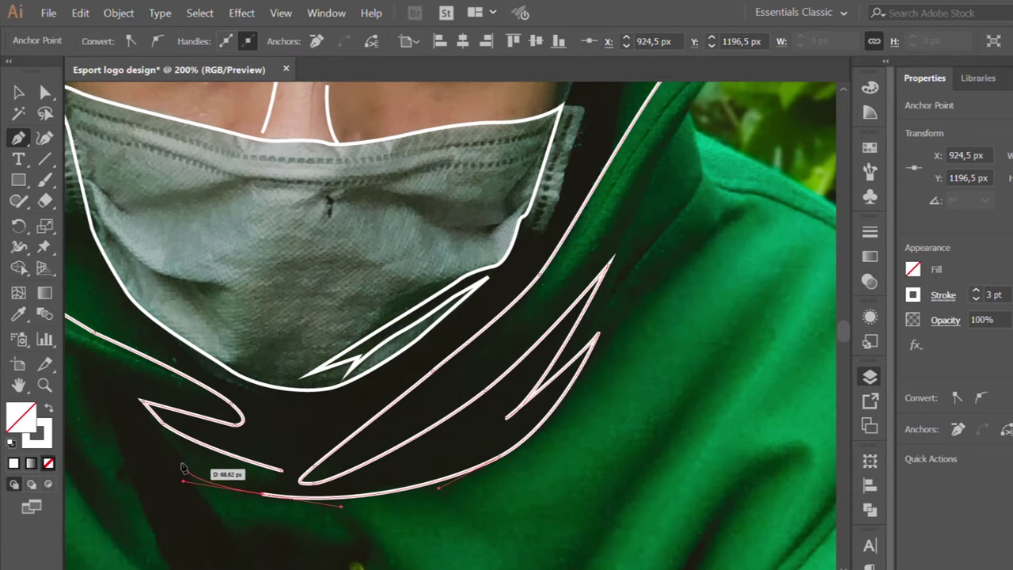
pyautogui.moveTo(279, 478); pyautogui.dragTo(276, 471)
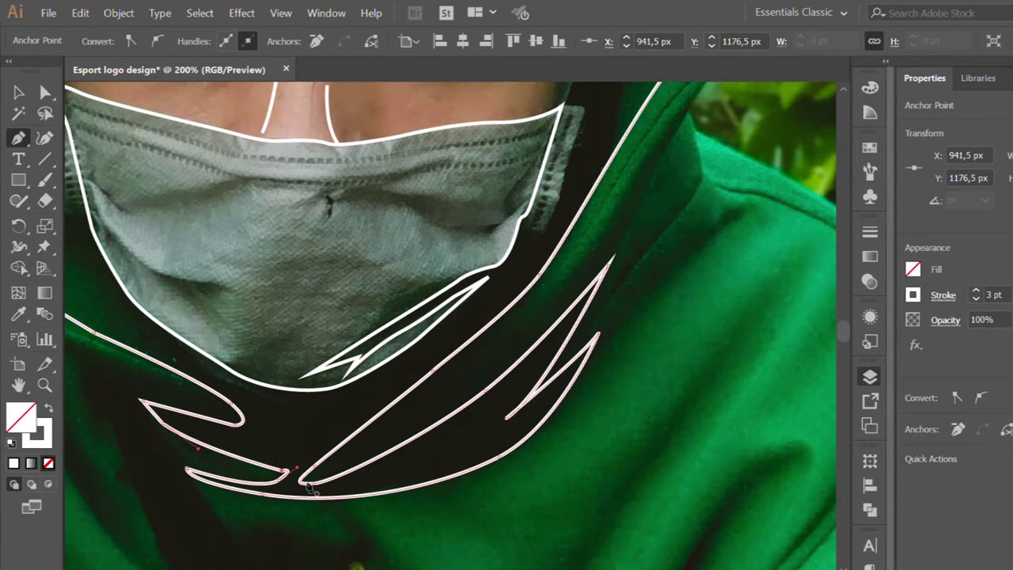
# - Release the hood outline, zoom out, and begin a path at the mask's upper-left corner
pyautogui.hotkey('ctrl', '-')
pyautogui.hotkey('ctrl', '-')
pyautogui.press('v')
pyautogui.click(210, 116)
pyautogui.hotkey('ctrl', '-')
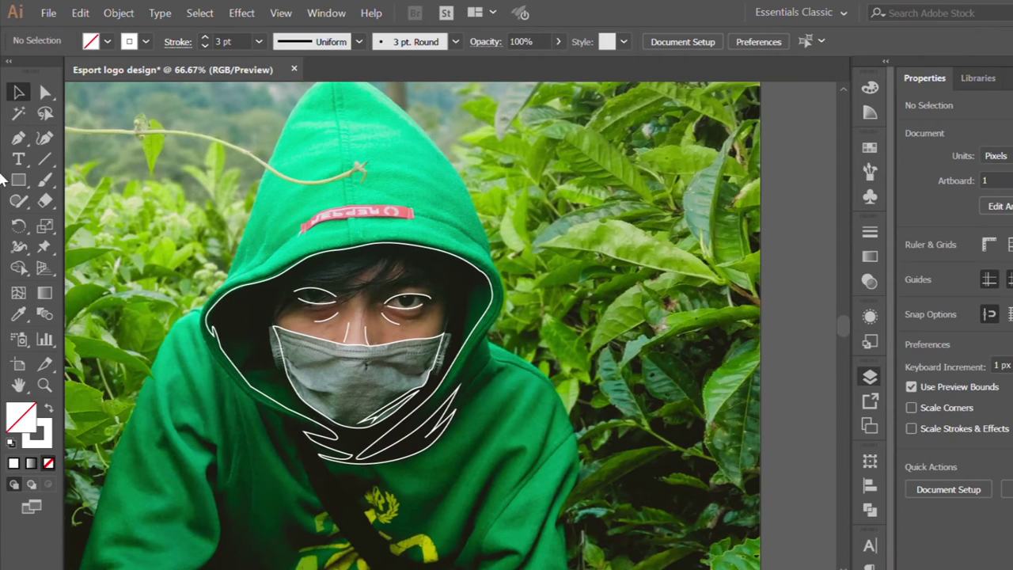
pyautogui.press('p')
pyautogui.scroll(4, 277, 313)
pyautogui.click(269, 404)
# - Draw a white hair line from beside the left eye up to a pointed tip, zigzagging across the forehead
pyautogui.moveTo(300, 283); pyautogui.dragTo(332, 269)
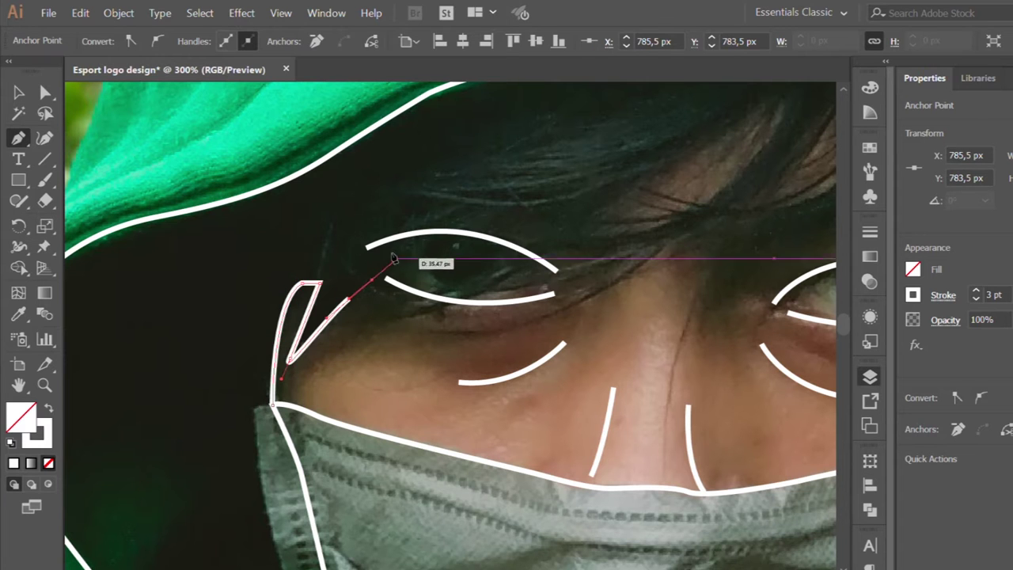
pyautogui.moveTo(473, 226); pyautogui.dragTo(523, 227)
pyautogui.scroll(-3, 653, 183)
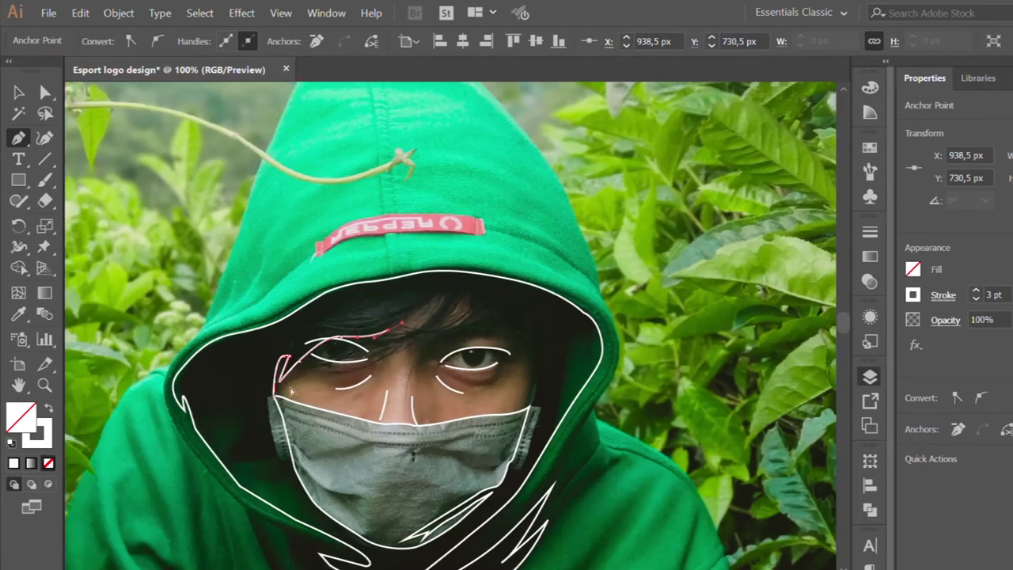
pyautogui.scroll(3, 370, 312)
pyautogui.click(518, 243)
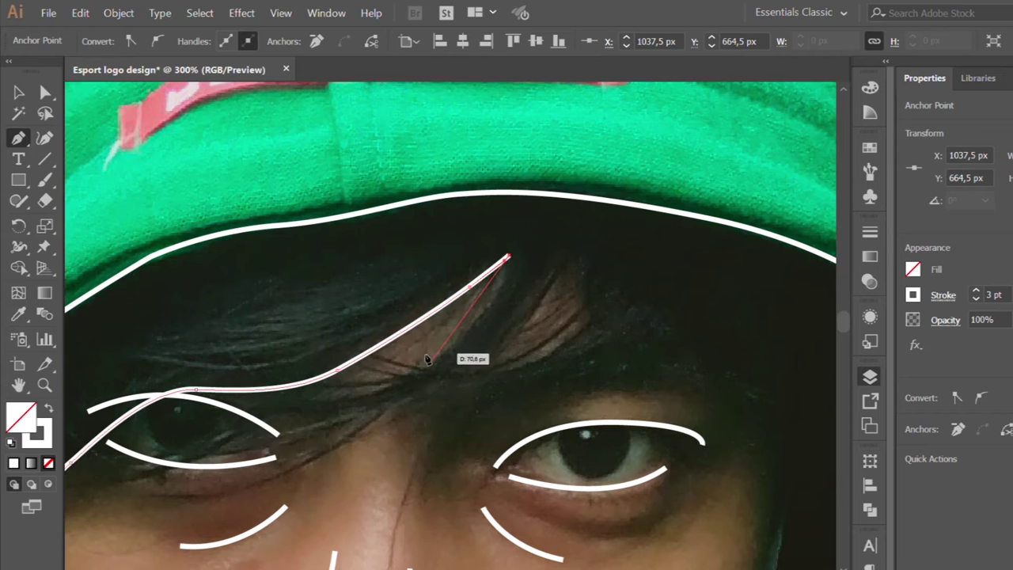
pyautogui.moveTo(314, 398); pyautogui.dragTo(246, 406)
pyautogui.moveTo(346, 404); pyautogui.dragTo(291, 435)
pyautogui.moveTo(410, 400); pyautogui.dragTo(463, 371)
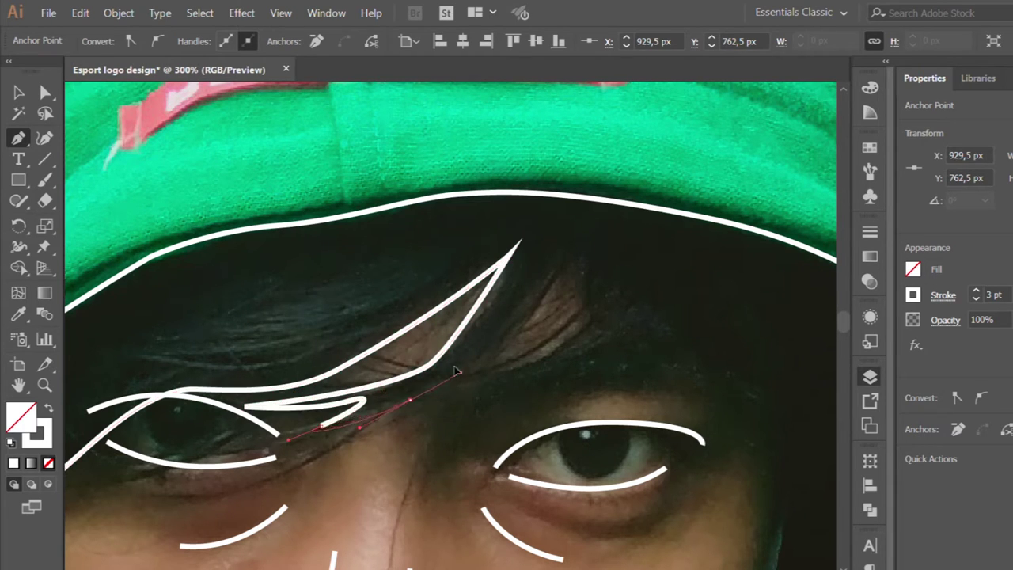
pyautogui.moveTo(535, 317); pyautogui.dragTo(559, 262)
# - Redo the hair line's right end and bring it down beside the right eye to the cheek
pyautogui.hotkey('ctrl', 'z')
pyautogui.moveTo(619, 319); pyautogui.dragTo(611, 319)
pyautogui.scroll(-2, 436, 410)
pyautogui.scroll(-2, 435, 410)
pyautogui.scroll(3, 509, 414)
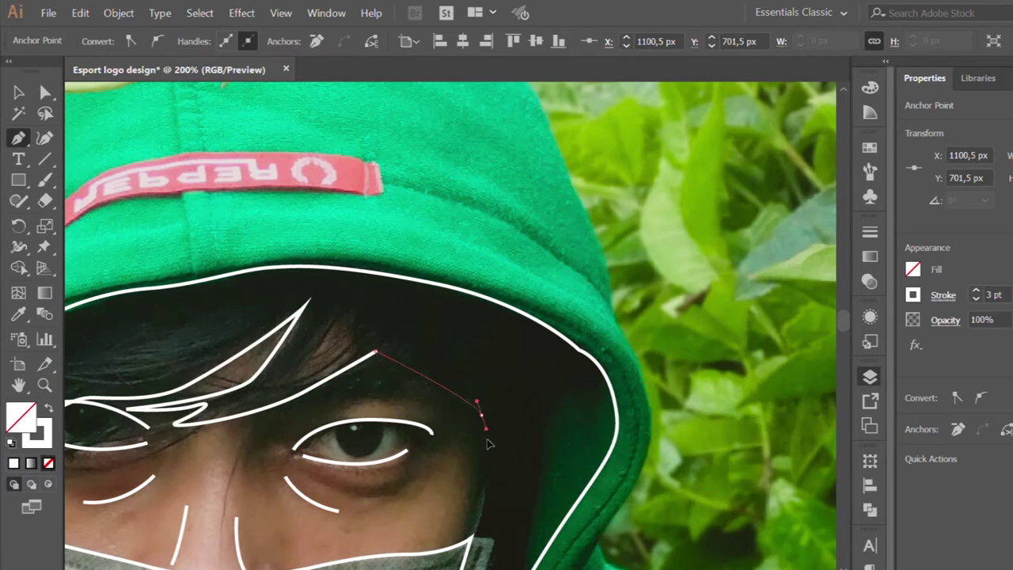
pyautogui.moveTo(480, 411); pyautogui.dragTo(498, 456)
pyautogui.click(469, 535)
pyautogui.hotkey('ctrl', '-')
# - Add a short white hair strand curving upward on the forehead
pyautogui.scroll(-1, 443, 482)
pyautogui.press('v')
pyautogui.click(277, 206)
pyautogui.click(18, 138)
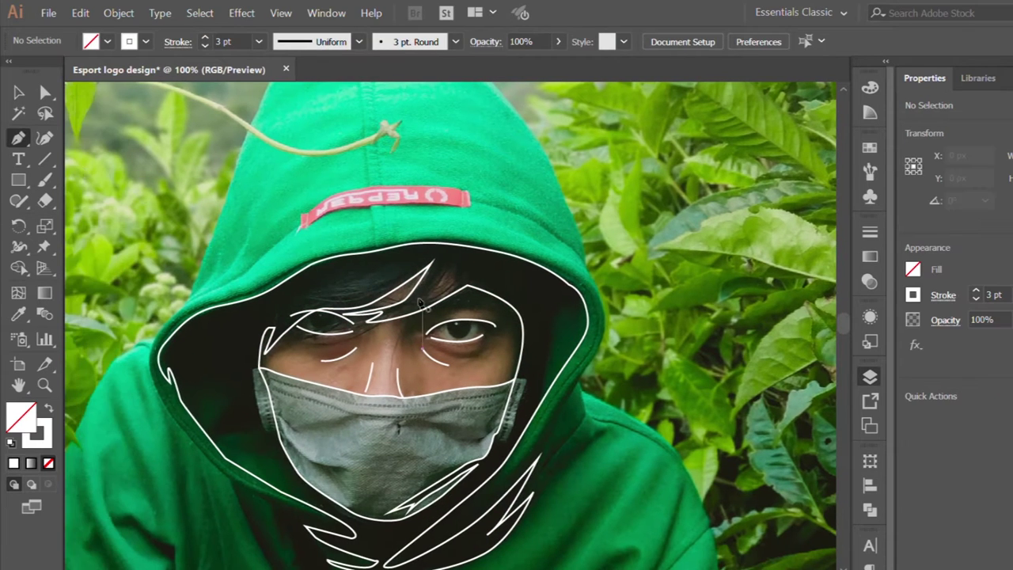
pyautogui.scroll(3, 403, 299)
pyautogui.click(439, 242)
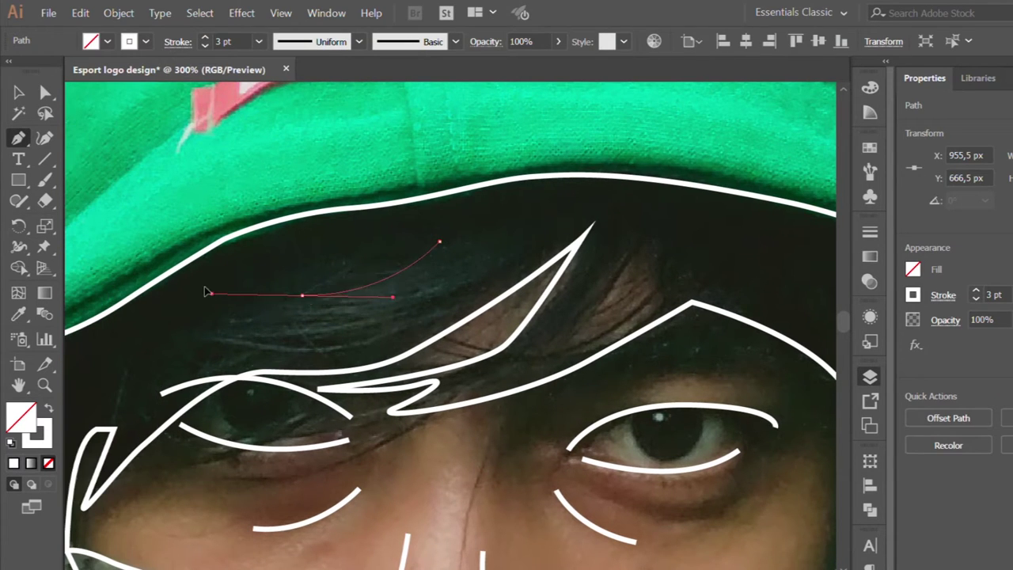
pyautogui.moveTo(196, 306); pyautogui.dragTo(197, 305)
pyautogui.keyDown('ctrl'); pyautogui.click(198, 316); pyautogui.keyUp('ctrl')
# - Draw two more hair strands, one below it and one along the lower hair line
pyautogui.click(469, 259)
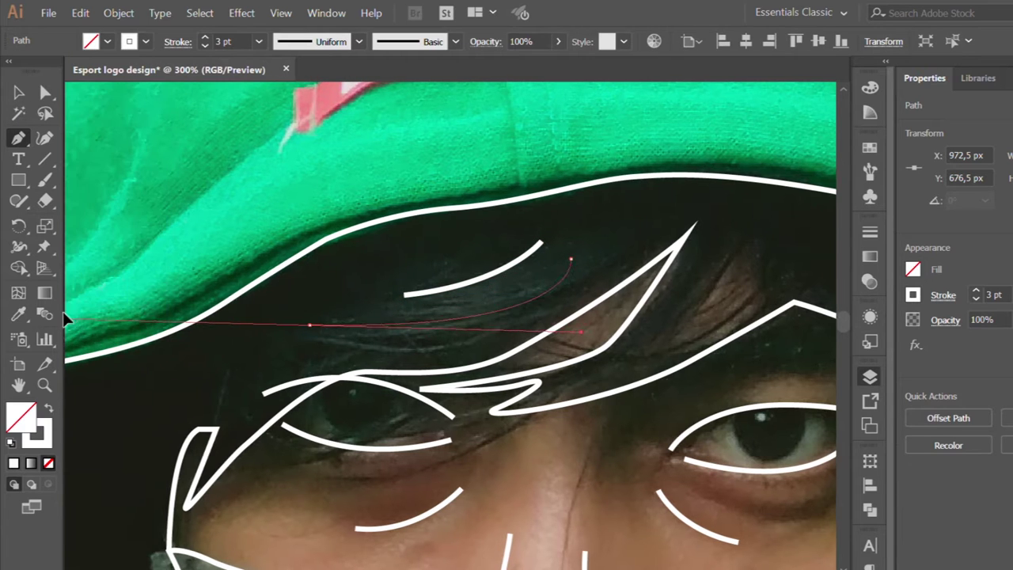
pyautogui.moveTo(203, 324); pyautogui.dragTo(62, 311)
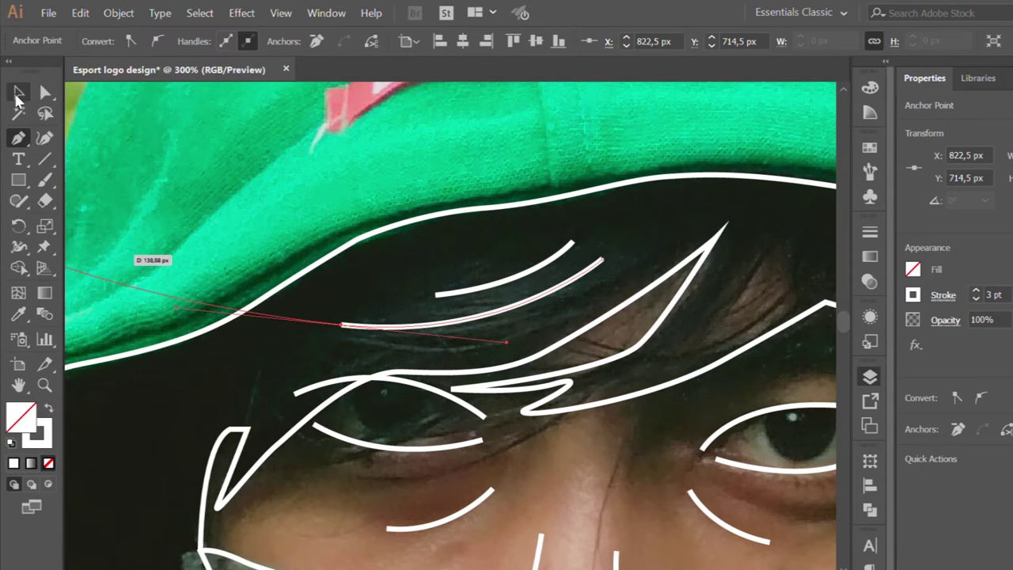
pyautogui.click(18, 138)
pyautogui.hotkey('ctrl', '-')
pyautogui.hotkey('ctrl', '=')
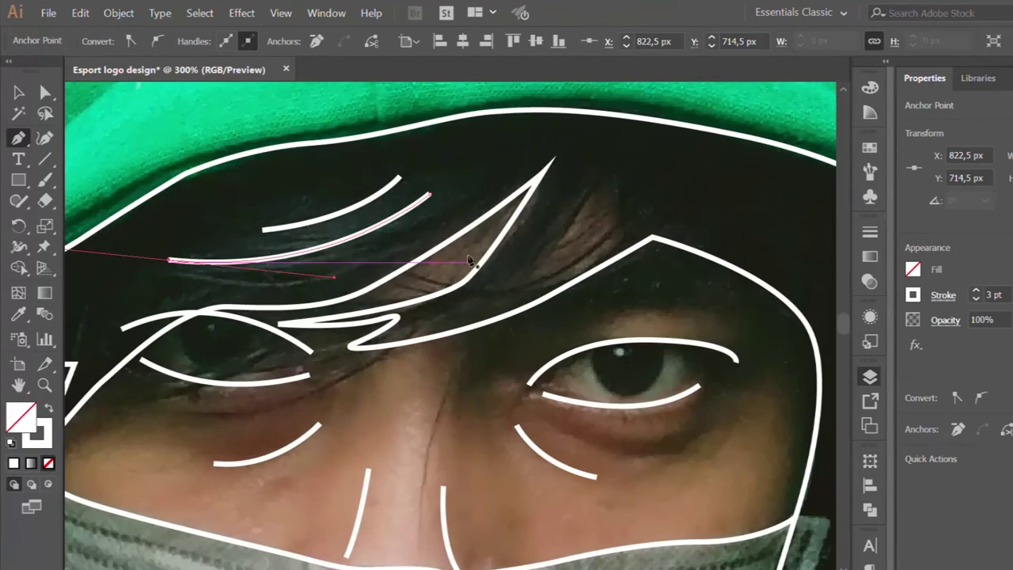
pyautogui.hotkey('ctrl', '-')
pyautogui.click(215, 346)
pyautogui.moveTo(285, 351); pyautogui.dragTo(67, 102)
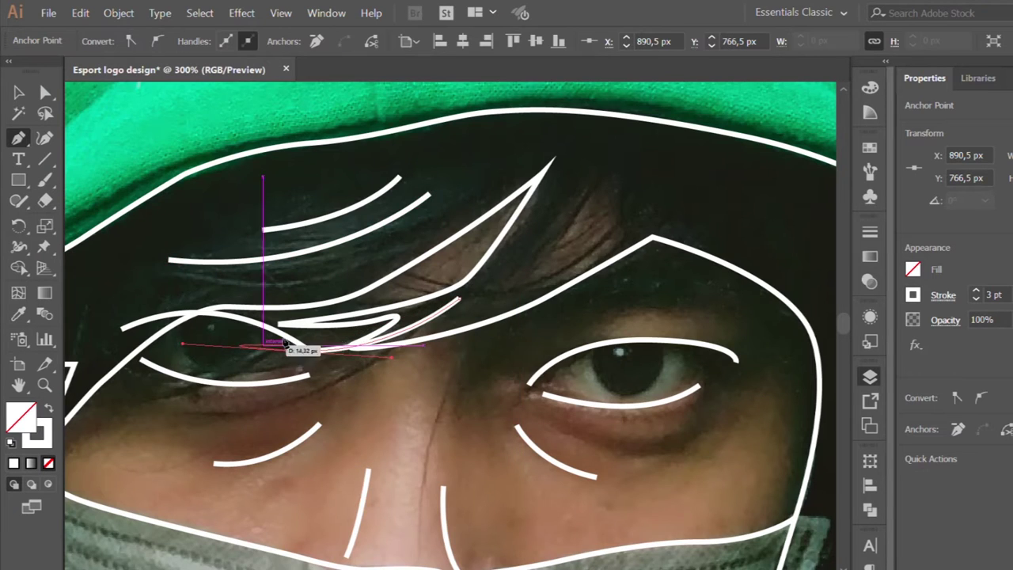
pyautogui.hotkey('ctrl', '-')
# - Trace a curved white line along the edge above the right eye
pyautogui.press('a')
pyautogui.press('p')
pyautogui.hotkey('ctrl', 'shift', 'a')
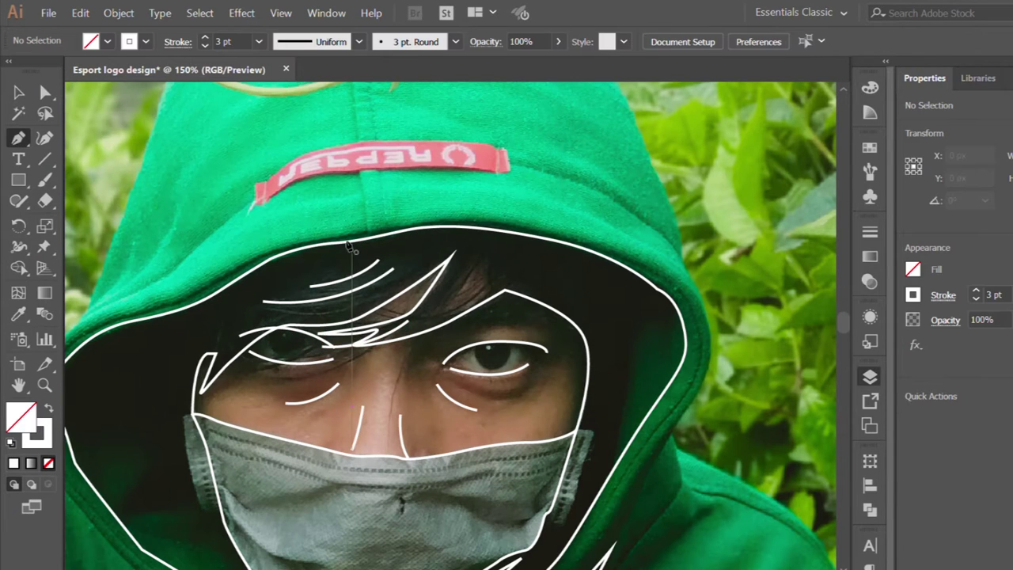
pyautogui.scroll(-1, 373, 351)
pyautogui.hotkey('ctrl', '=')
pyautogui.hotkey('ctrl', '=')
pyautogui.click(500, 247)
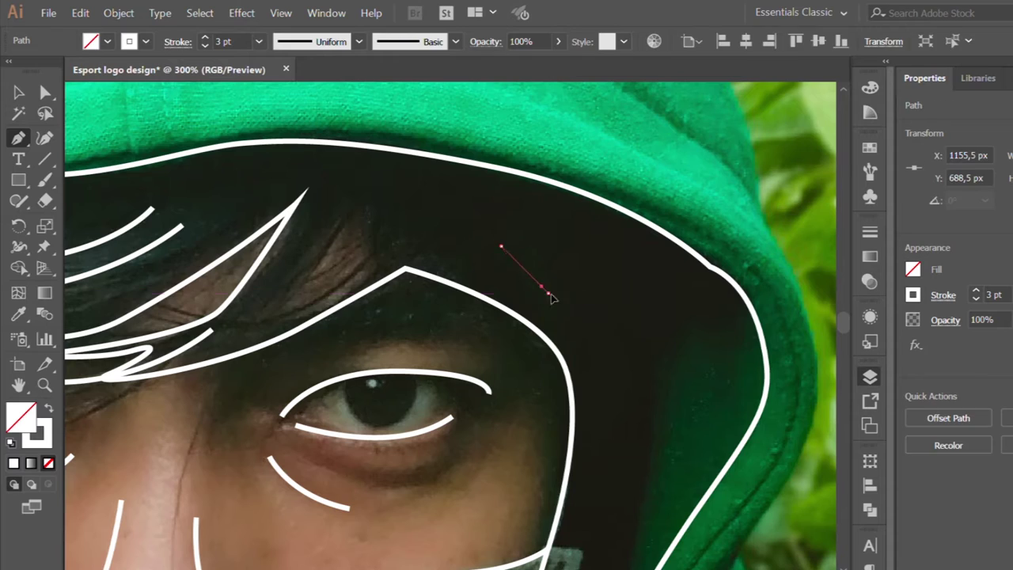
pyautogui.moveTo(548, 293); pyautogui.dragTo(599, 305)
pyautogui.press('v')
pyautogui.hotkey('ctrl', 'shift', 'a')
pyautogui.press('p')
# - Zoom out to the whole hooded face, then zoom back in on the mask area
pyautogui.hotkey('ctrl', '1')
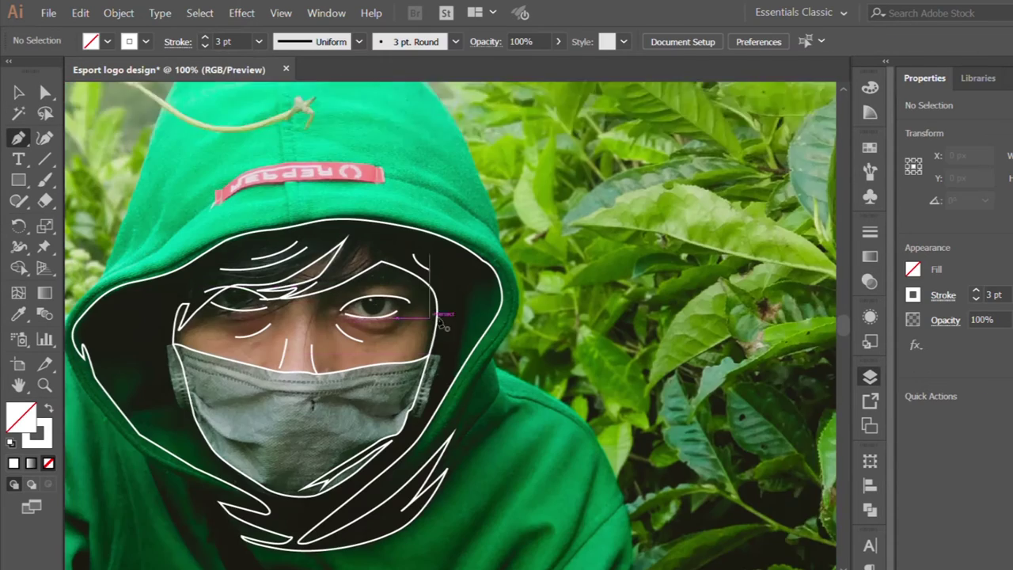
pyautogui.scroll(1, 172, 346)
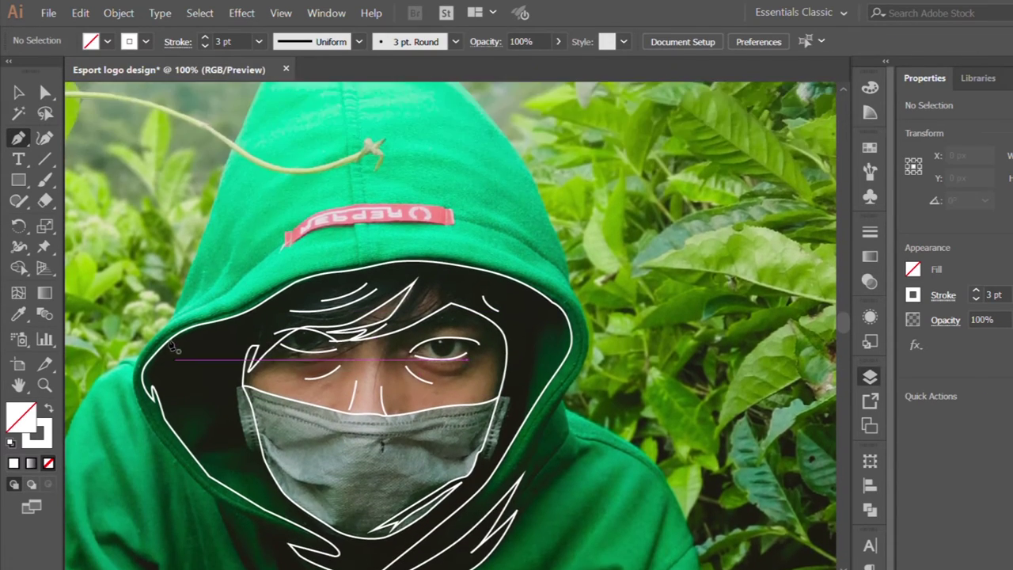
pyautogui.scroll(1, 178, 352)
pyautogui.hotkey('ctrl', '=')
pyautogui.scroll(-3, 219, 407)
pyautogui.scroll(-1, 220, 407)
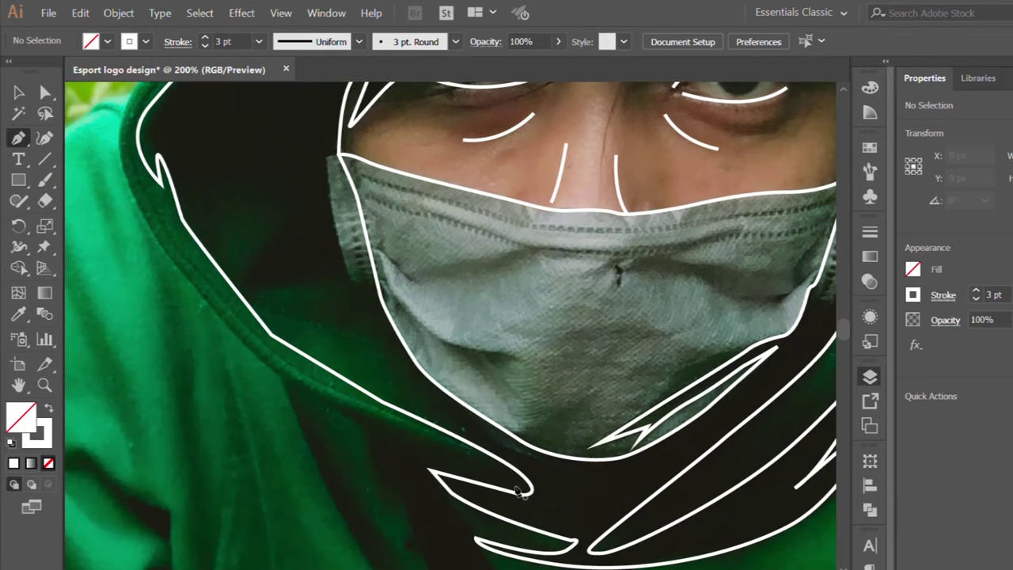
# - Trace the outer hood edge from its lower left up toward the hood top, removing one misplaced point
pyautogui.click(428, 470)
pyautogui.click(293, 385)
pyautogui.click(183, 278)
pyautogui.scroll(5, 112, 256)
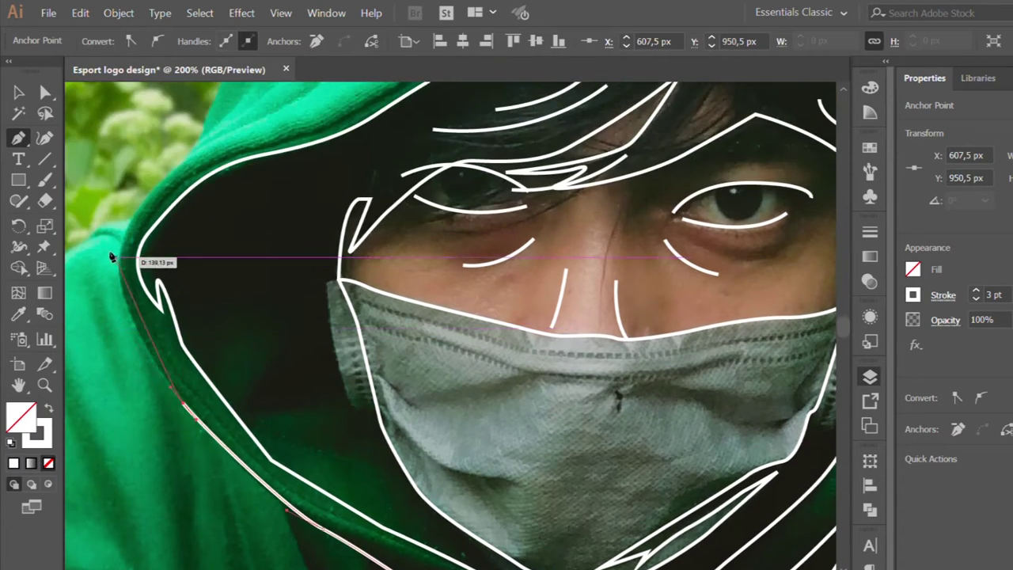
pyautogui.scroll(3, 112, 256)
pyautogui.hscroll(-2, 158, 316)
pyautogui.moveTo(175, 341); pyautogui.dragTo(175, 291)
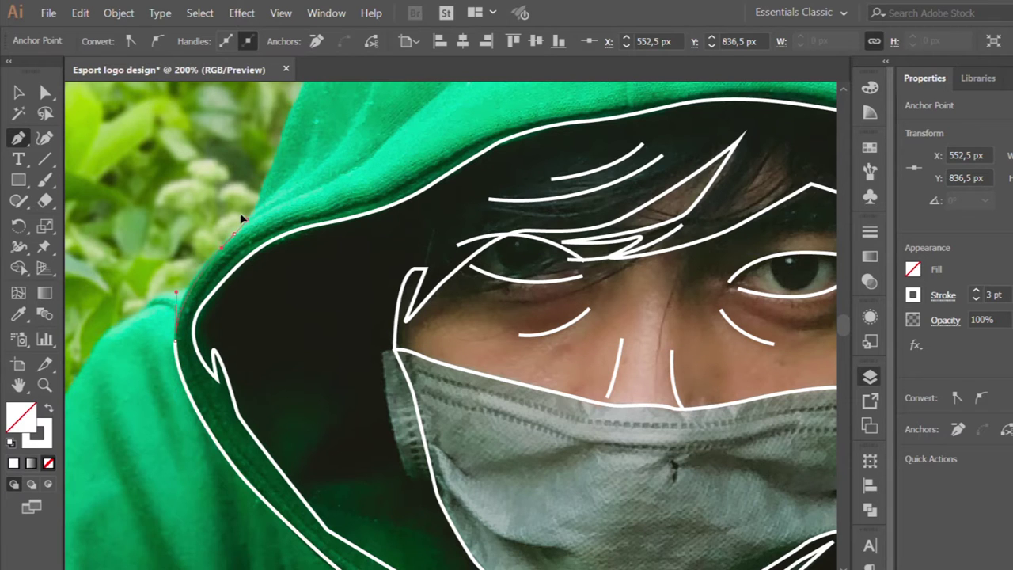
pyautogui.click(235, 234)
pyautogui.scroll(2, 241, 226)
pyautogui.scroll(3, 250, 229)
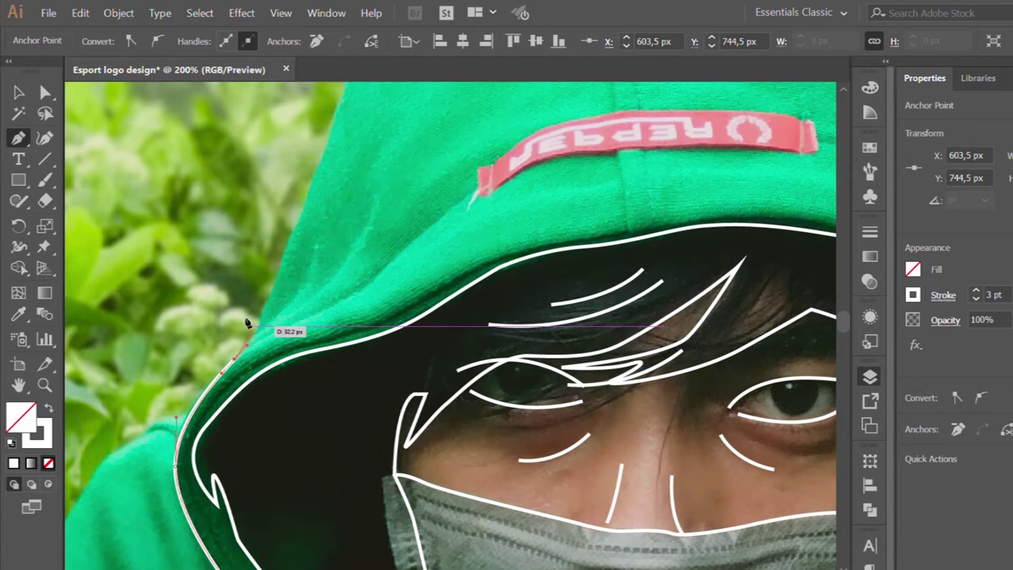
pyautogui.click(286, 237)
pyautogui.scroll(3, 309, 230)
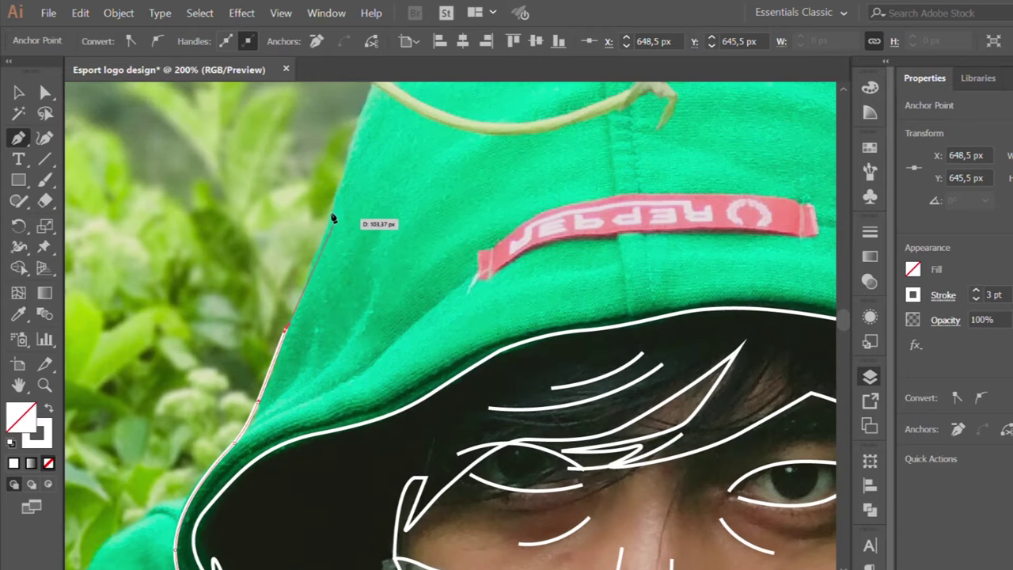
pyautogui.click(333, 173)
pyautogui.scroll(3, 337, 174)
pyautogui.click(393, 164)
pyautogui.scroll(3, 453, 107)
pyautogui.moveTo(495, 124); pyautogui.dragTo(511, 116)
pyautogui.scroll(3, 536, 158)
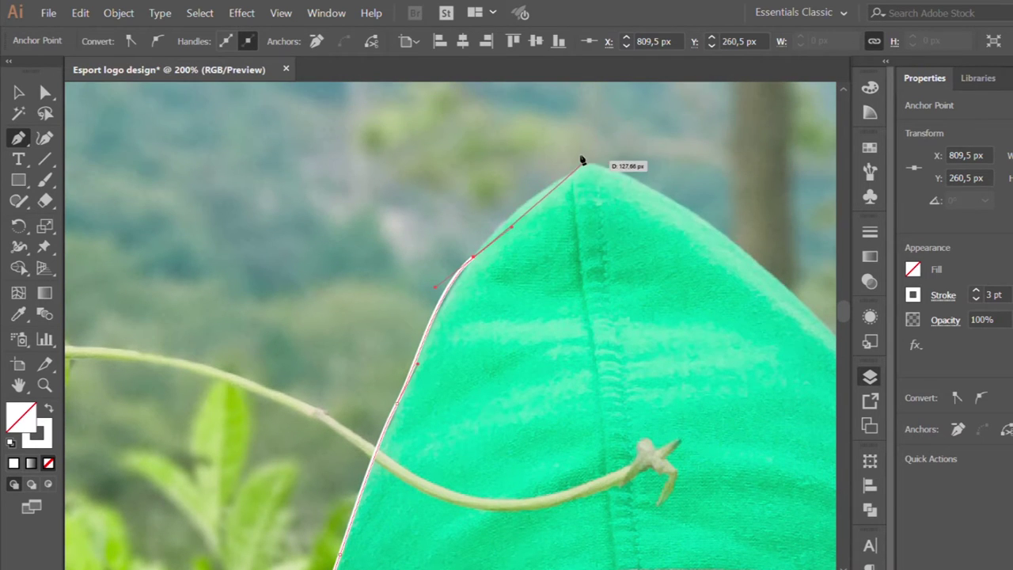
pyautogui.hotkey('ctrl', 'z')
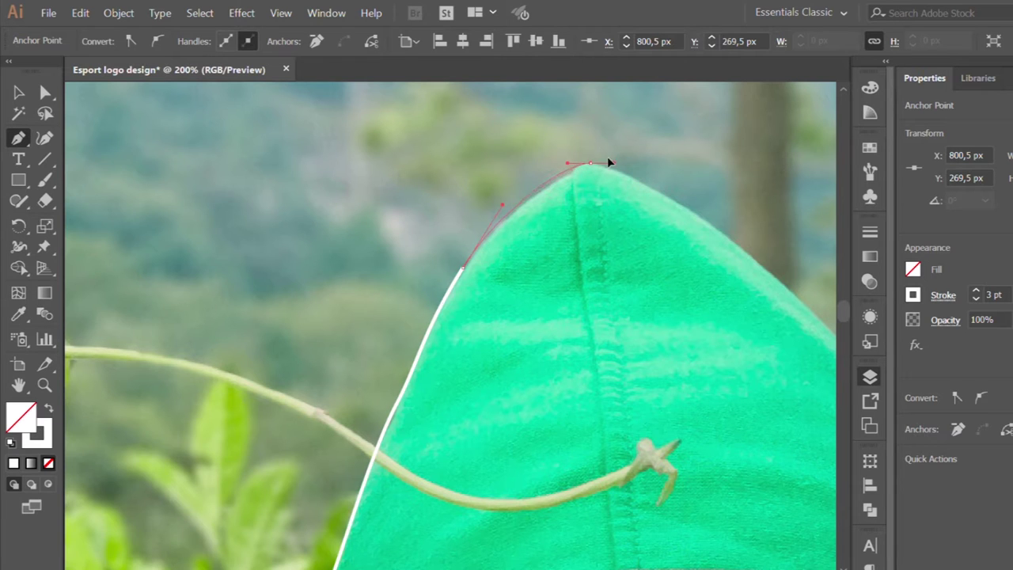
# - Continue the hood contour over the peak and down the right side to the lower right
pyautogui.hscroll(4, 629, 253)
pyautogui.moveTo(587, 271); pyautogui.dragTo(654, 327)
pyautogui.hscroll(4, 656, 328)
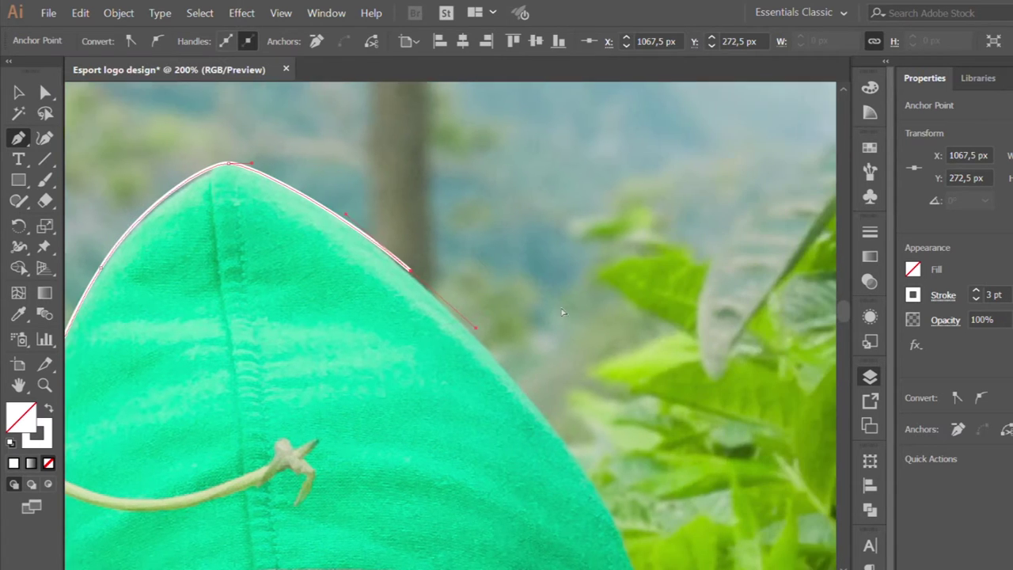
pyautogui.scroll(-1, 581, 409)
pyautogui.scroll(-5, 601, 449)
pyautogui.hscroll(3, 535, 391)
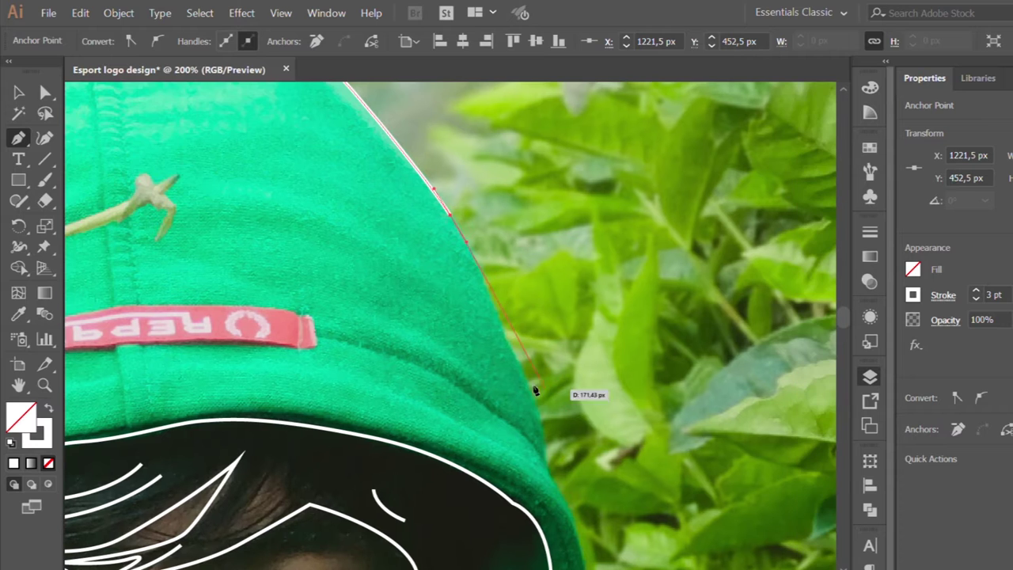
pyautogui.click(549, 472)
pyautogui.scroll(-1, 606, 464)
pyautogui.scroll(-3, 594, 443)
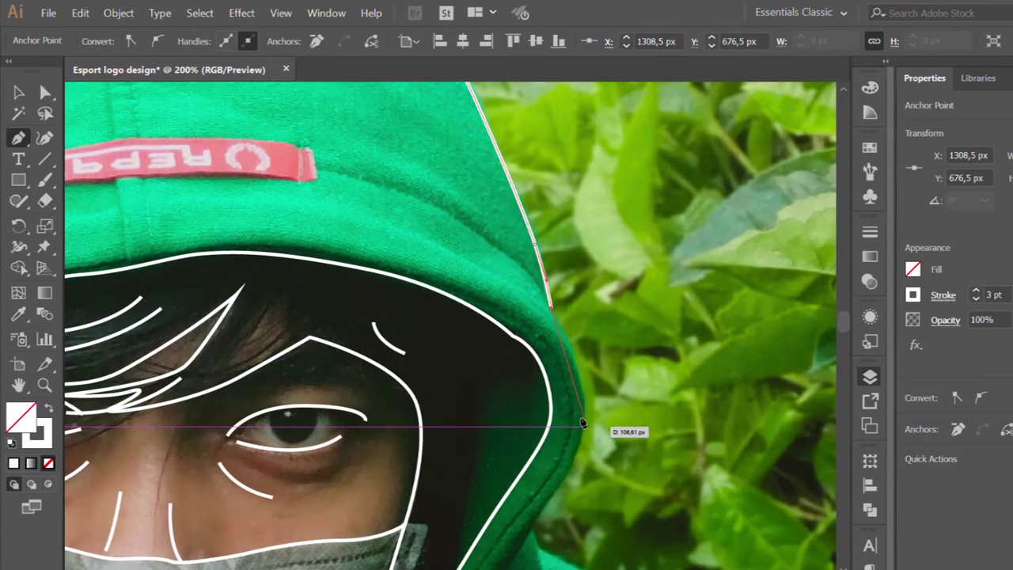
pyautogui.click(532, 524)
pyautogui.scroll(-2, 502, 475)
pyautogui.scroll(-2, 491, 479)
pyautogui.click(446, 494)
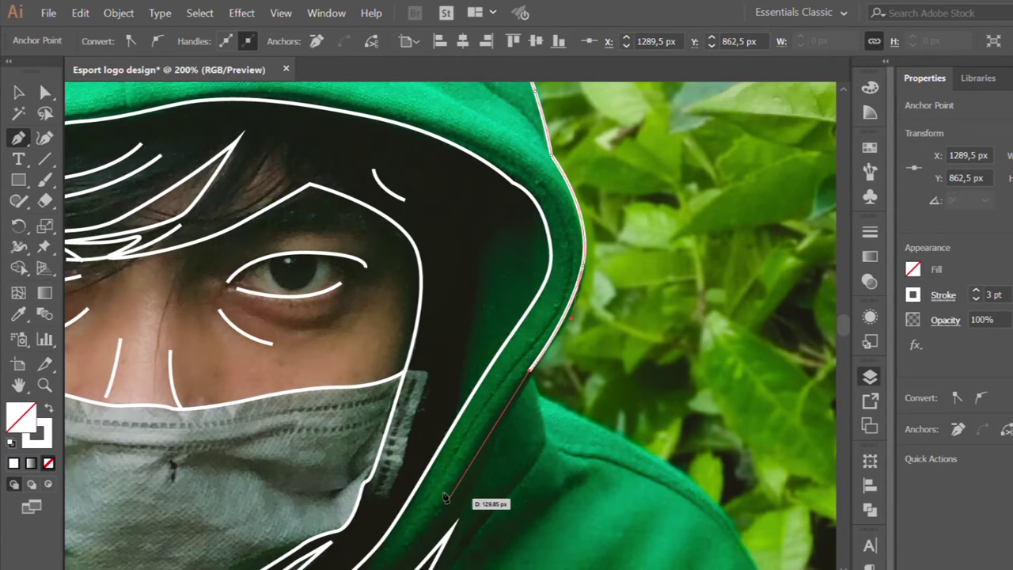
pyautogui.scroll(-2, 449, 491)
pyautogui.scroll(-2, 448, 493)
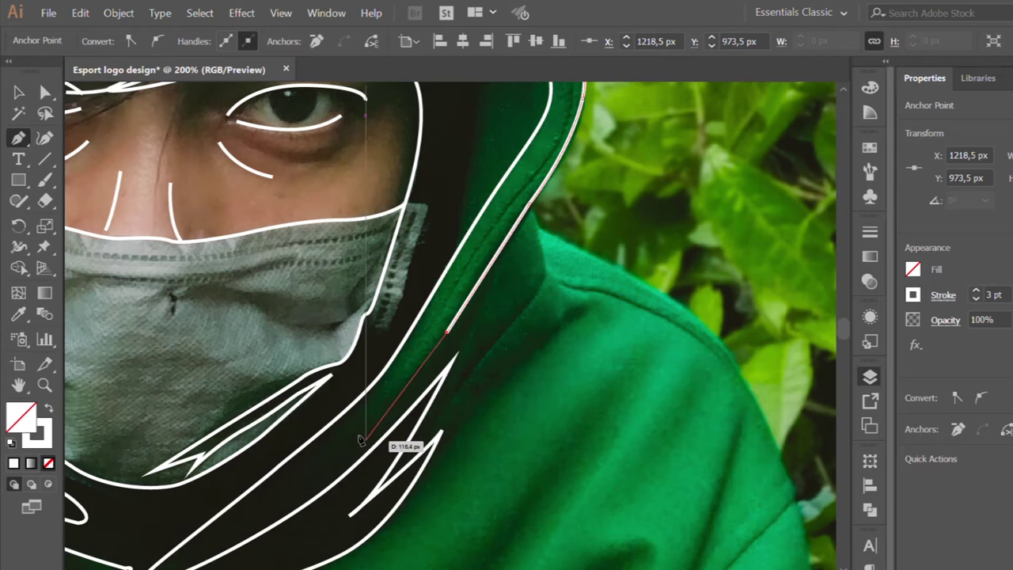
pyautogui.moveTo(363, 439); pyautogui.dragTo(383, 392)
pyautogui.scroll(-3, 382, 385)
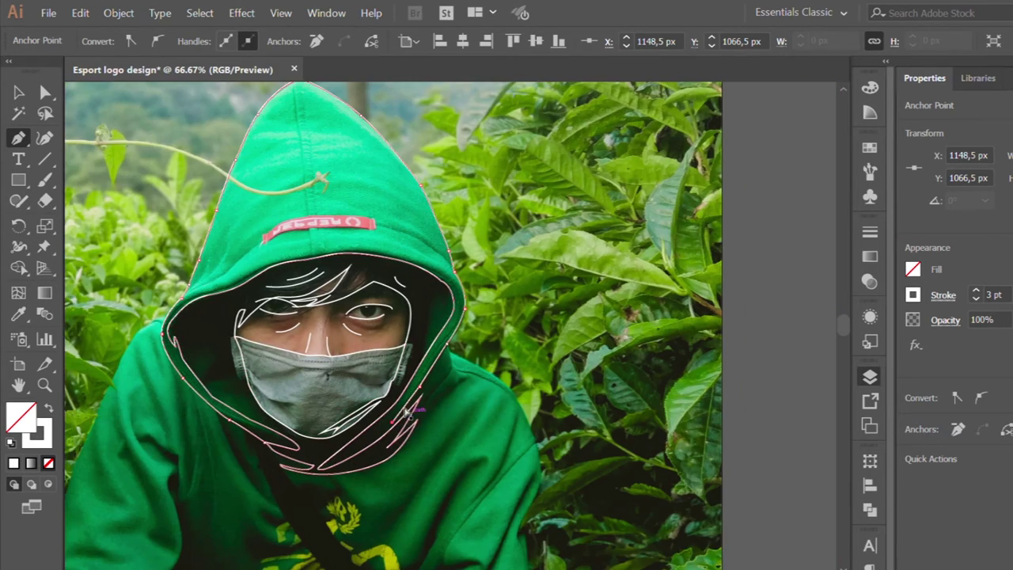
# - Start the hood opening line at lower right, running it up the right side, across the top and onto the left edge
pyautogui.scroll(2, 462, 364)
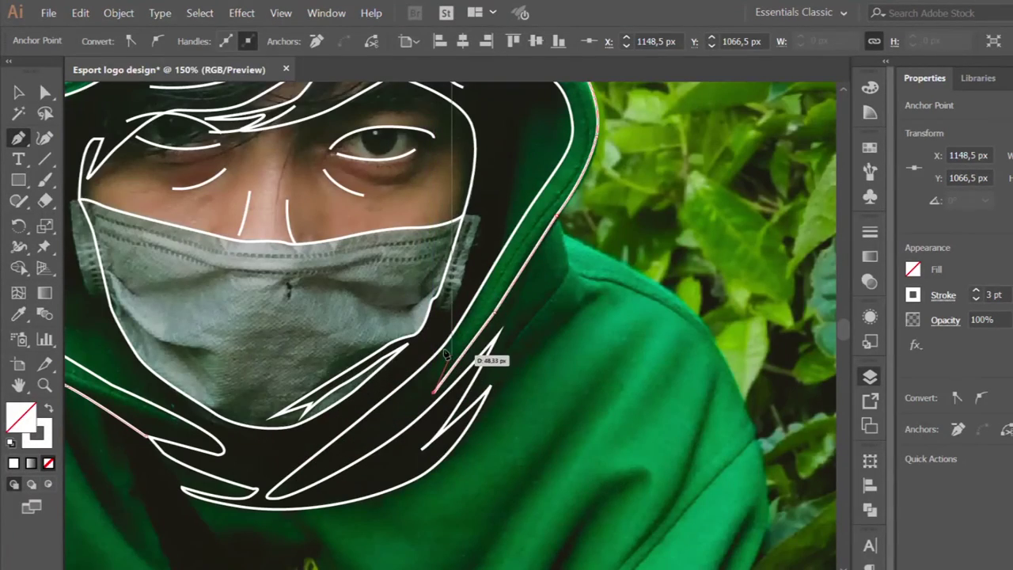
pyautogui.click(452, 343)
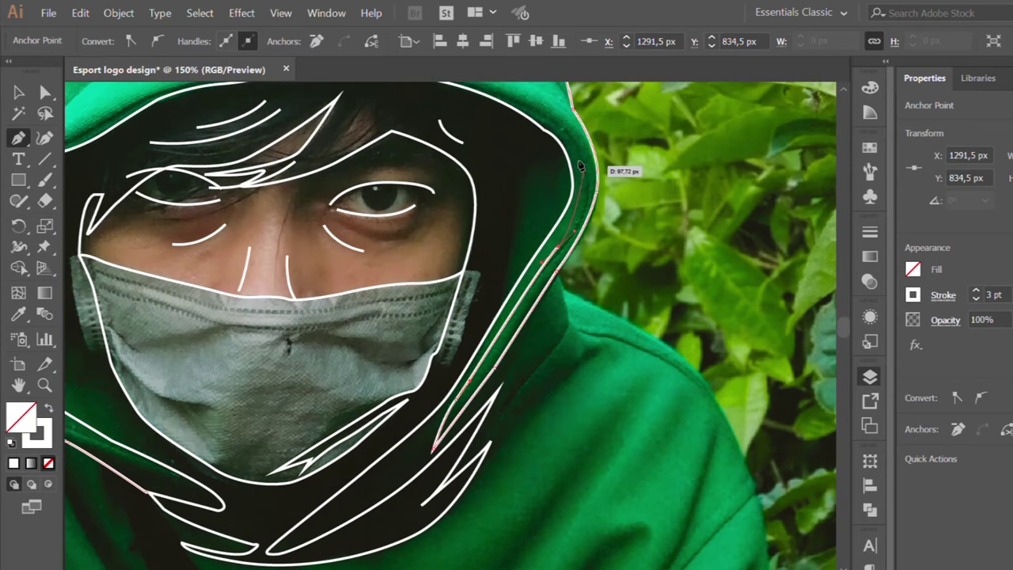
pyautogui.scroll(3, 558, 182)
pyautogui.click(571, 199)
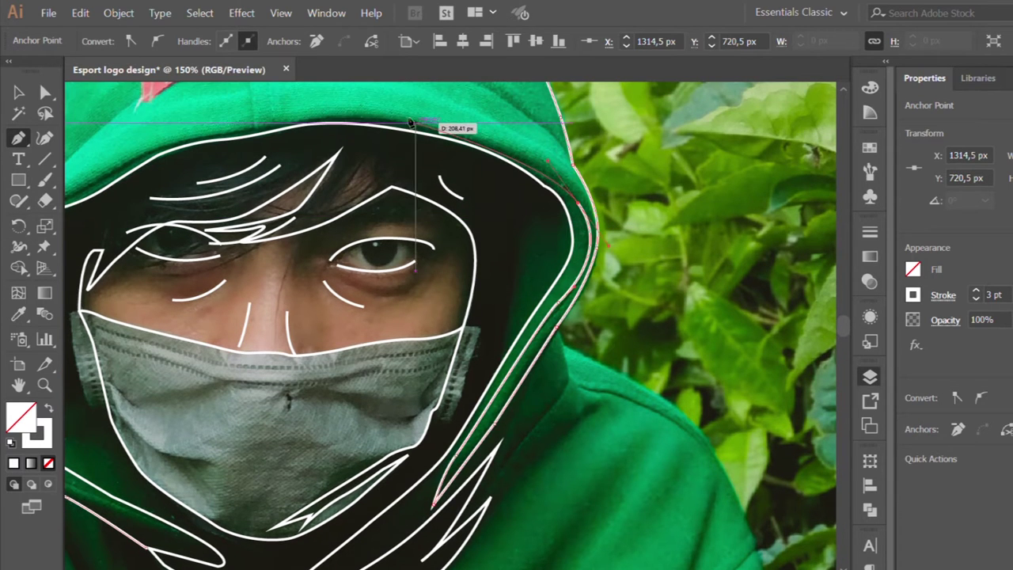
pyautogui.moveTo(345, 111); pyautogui.dragTo(261, 123)
pyautogui.hscroll(-3, 261, 123)
pyautogui.click(244, 147)
pyautogui.hscroll(-3, 244, 147)
pyautogui.moveTo(181, 234); pyautogui.dragTo(166, 255)
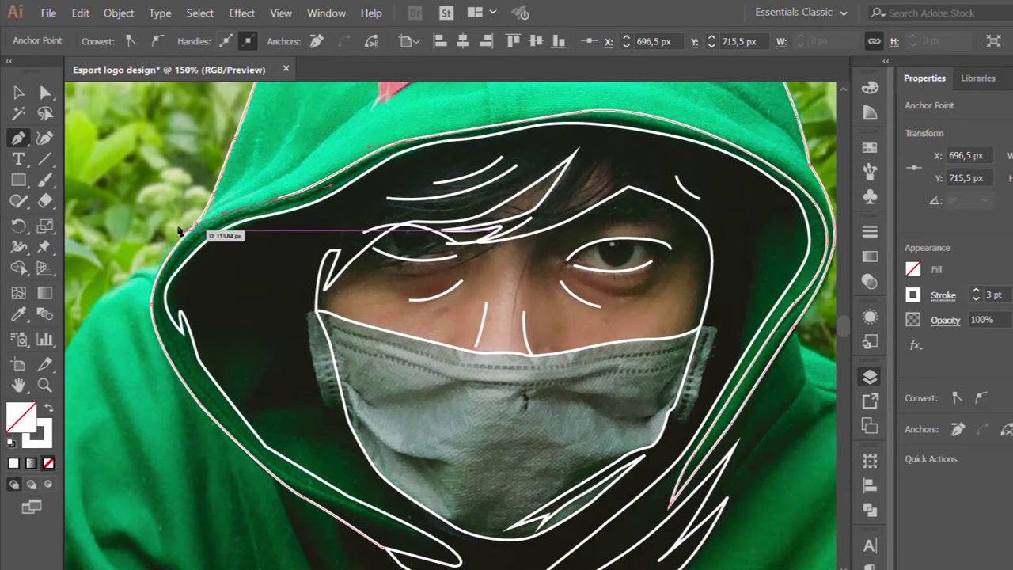
# - Carry the line down the left side to the chin, then deselect and zoom out
pyautogui.scroll(-1, 167, 256)
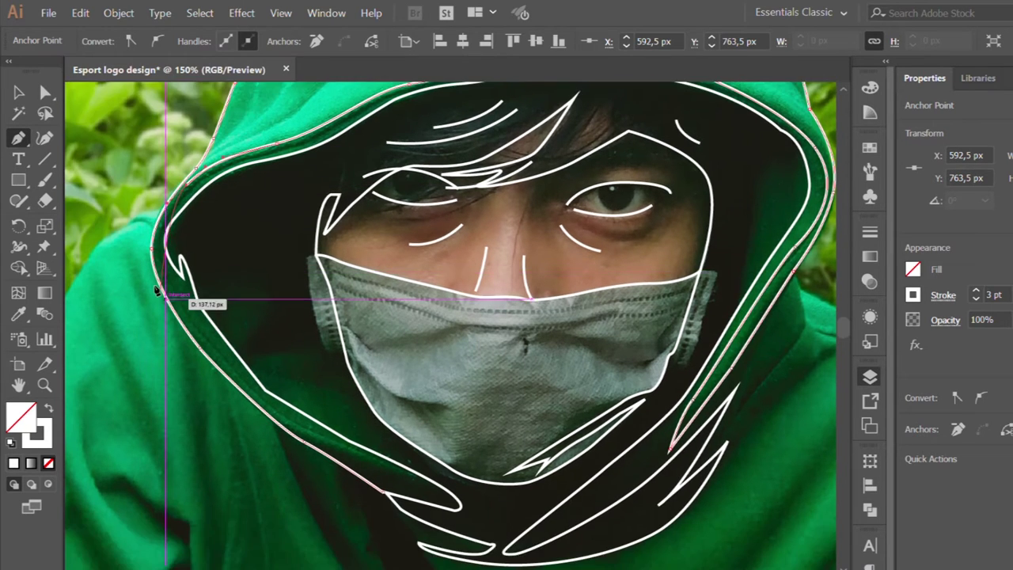
pyautogui.scroll(1, 166, 256)
pyautogui.moveTo(253, 392); pyautogui.dragTo(255, 396)
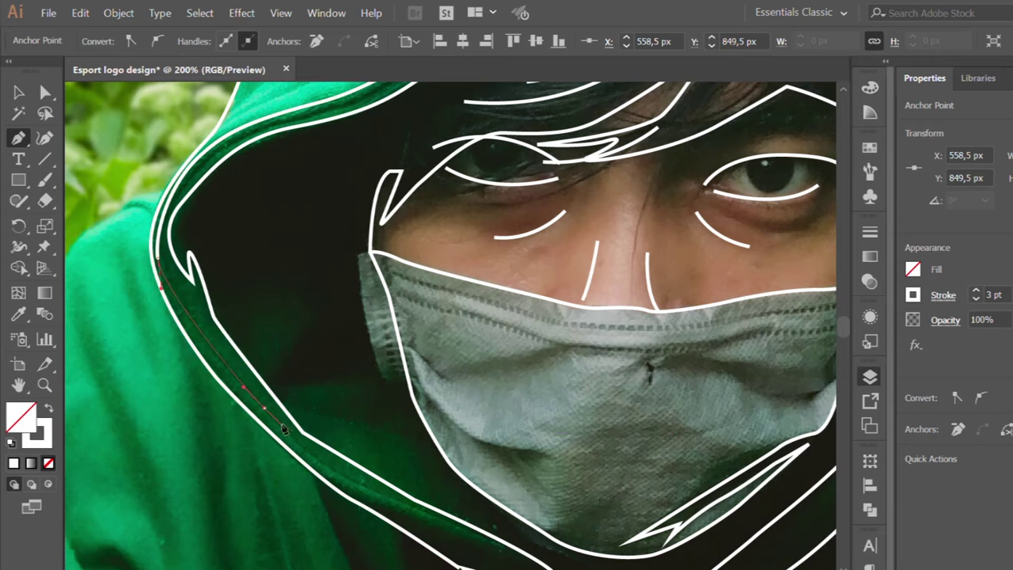
pyautogui.click(361, 487)
pyautogui.scroll(-2, 487, 522)
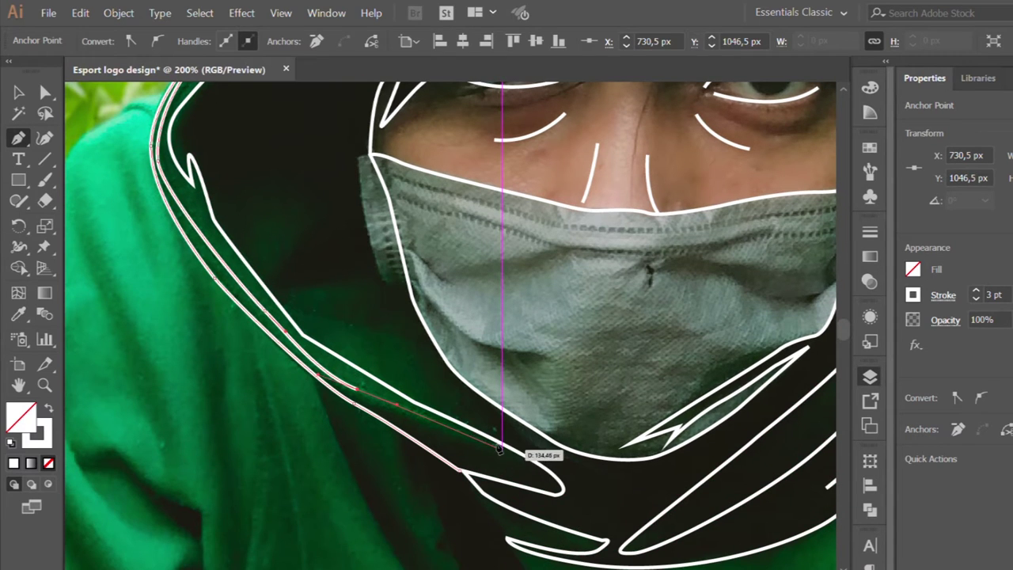
pyautogui.click(461, 472)
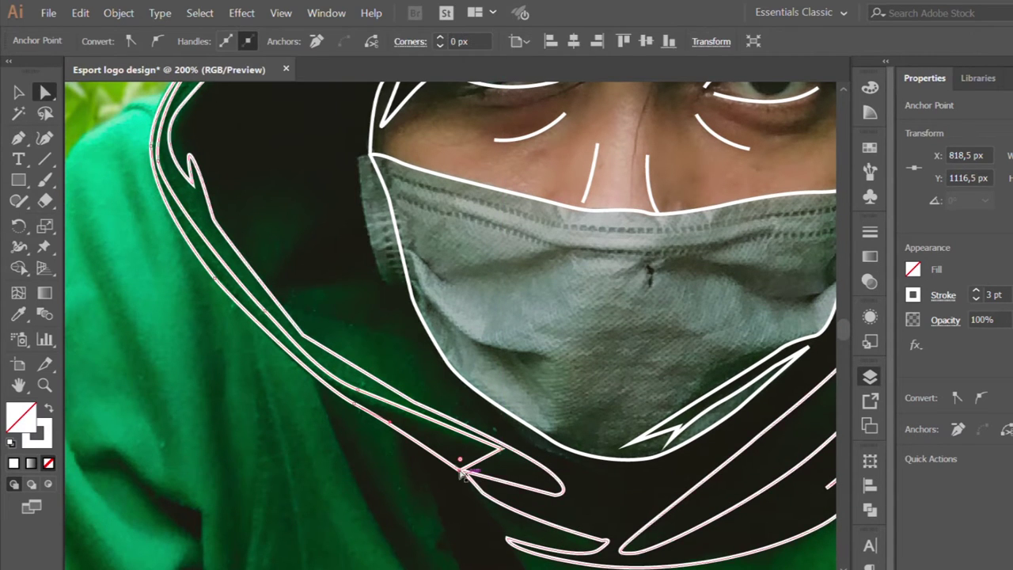
pyautogui.keyDown('ctrl'); pyautogui.click(335, 460); pyautogui.keyUp('ctrl')
pyautogui.hotkey('ctrl', '-')
pyautogui.hotkey('ctrl', '-')
pyautogui.hotkey('ctrl', '-')
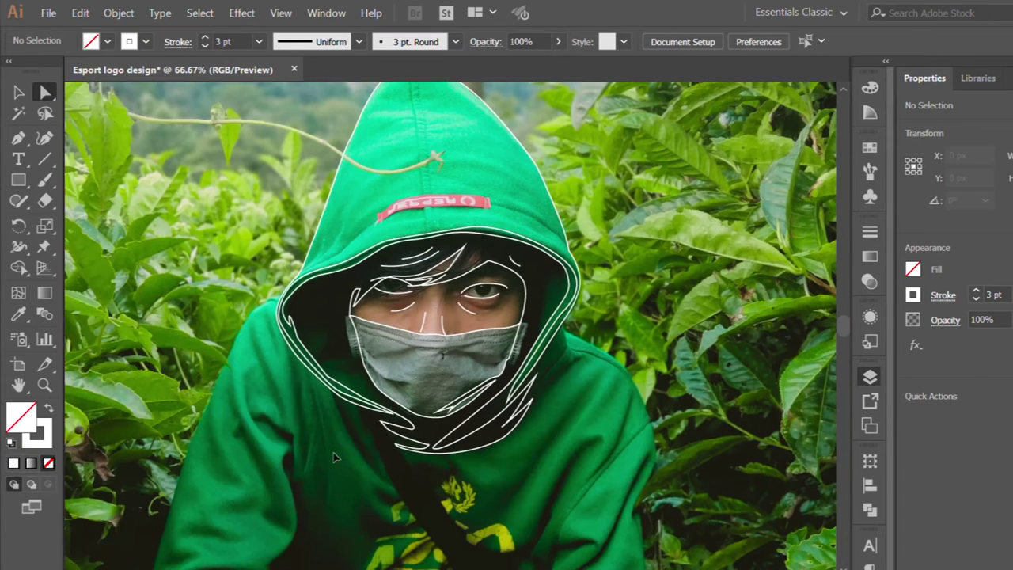
# - Draw a short white highlight line on the hood curving toward the hood label
pyautogui.press('p')
pyautogui.hotkey('ctrl', '+')
pyautogui.hotkey('ctrl', '+')
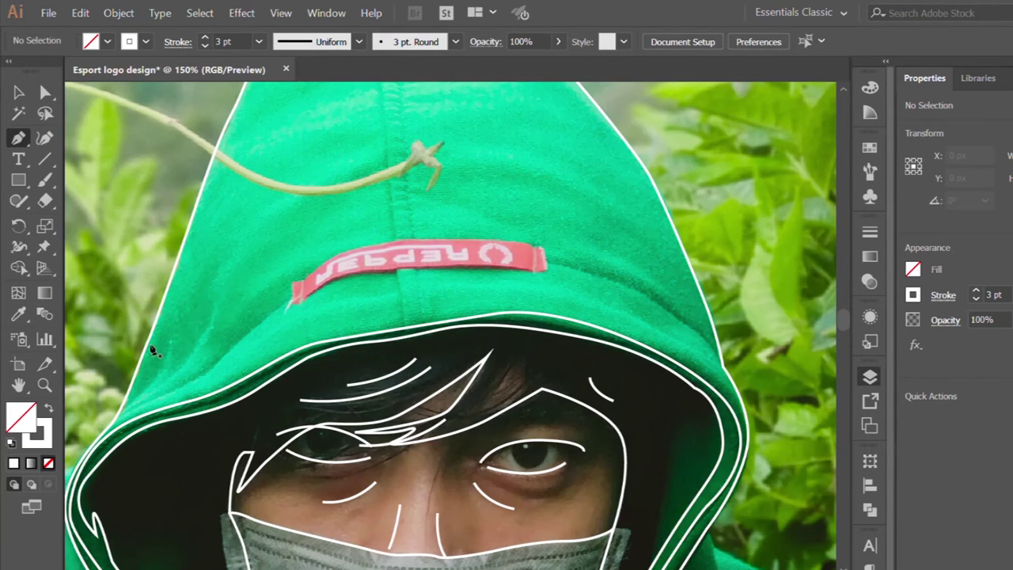
pyautogui.click(162, 391)
pyautogui.moveTo(400, 269); pyautogui.dragTo(147, 256)
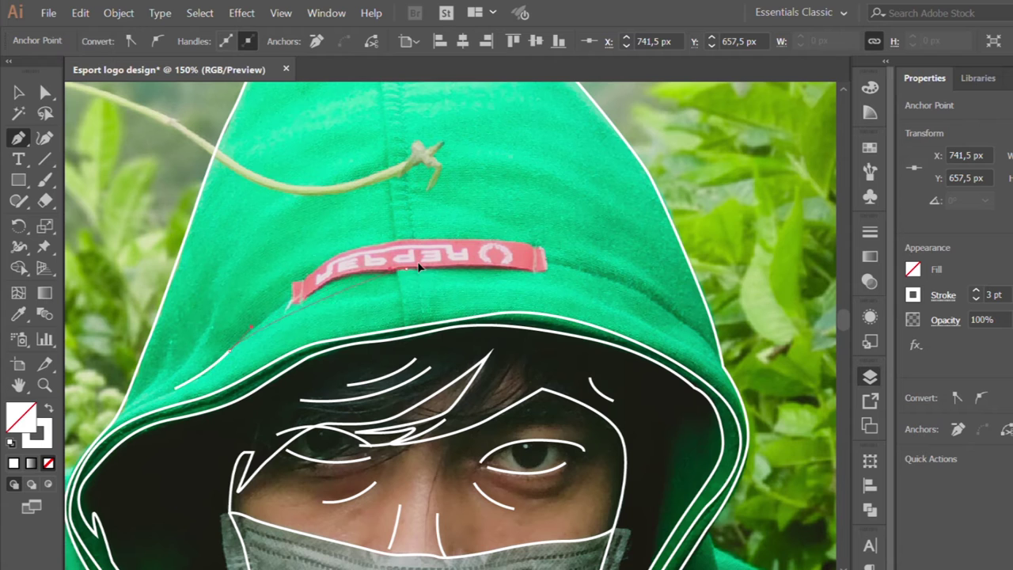
pyautogui.keyDown('ctrl'); pyautogui.click(185, 163); pyautogui.keyUp('ctrl')
pyautogui.moveTo(484, 83); pyautogui.dragTo(408, 229)
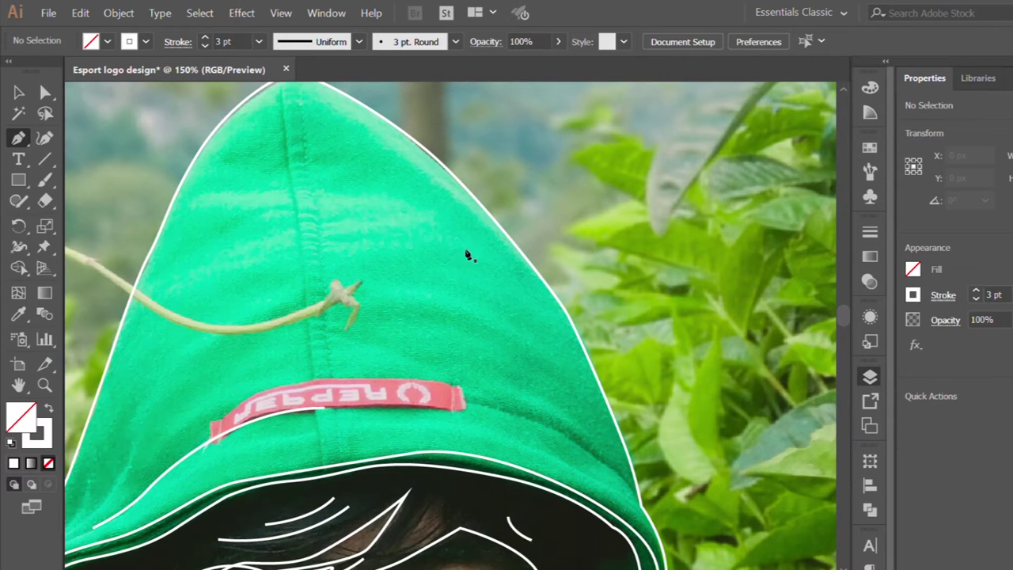
# - Add a straight highlight line along the right slope of the hood peak
pyautogui.click(341, 115)
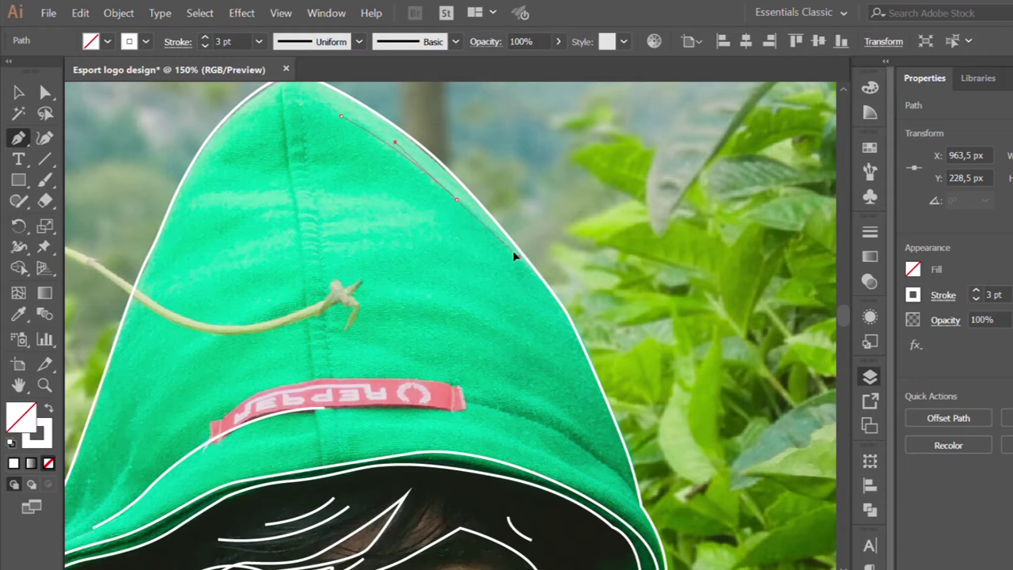
pyautogui.click(514, 255)
pyautogui.scroll(-2, 163, 271)
pyautogui.scroll(2, 228, 279)
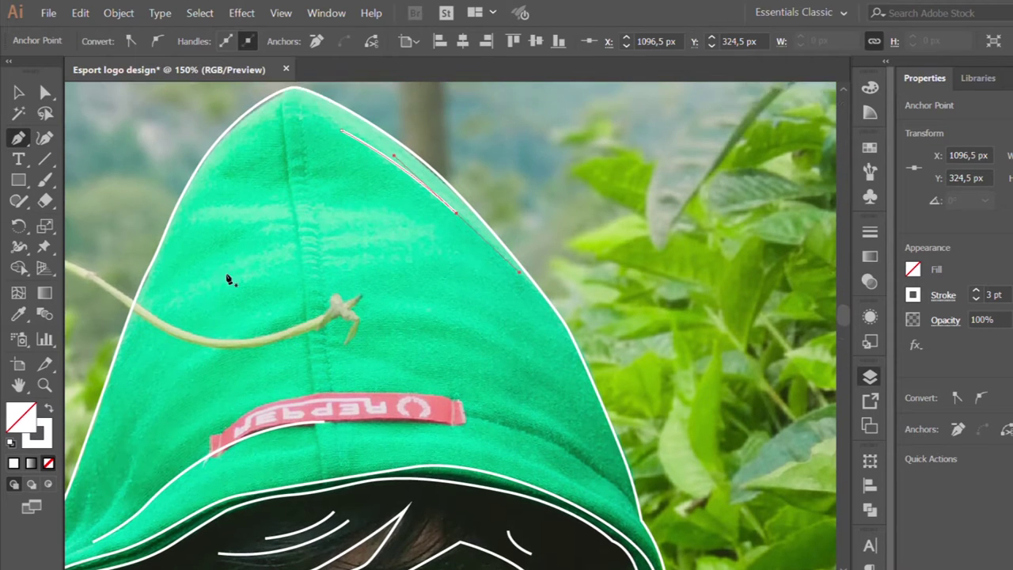
pyautogui.scroll(-2, 545, 403)
pyautogui.scroll(-1, 403, 384)
pyautogui.scroll(-2, 484, 361)
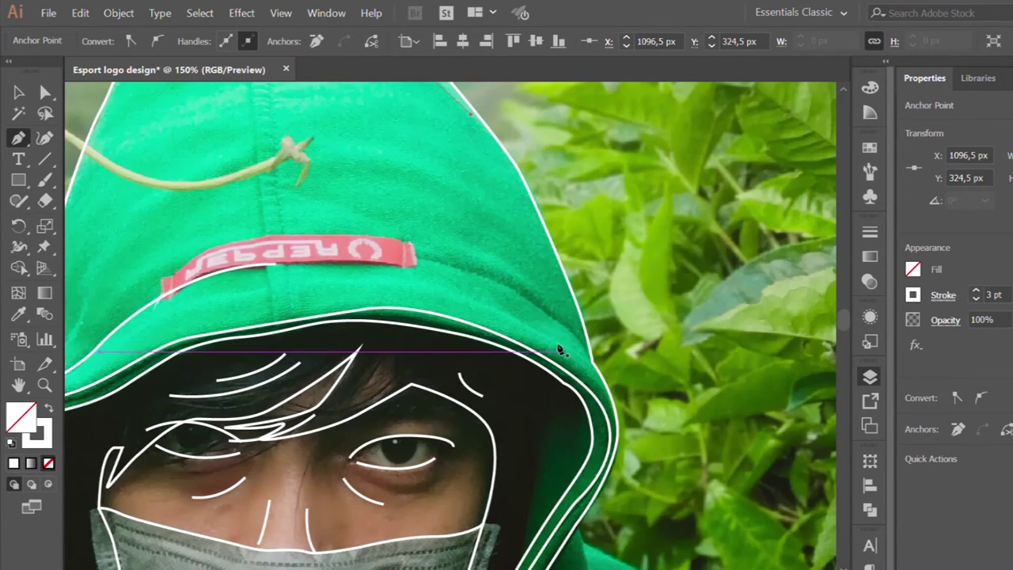
# - Draw one more line across the hood from its right edge, then recentre the sketch
pyautogui.click(561, 348)
pyautogui.click(443, 292)
pyautogui.scroll(-2, 369, 271)
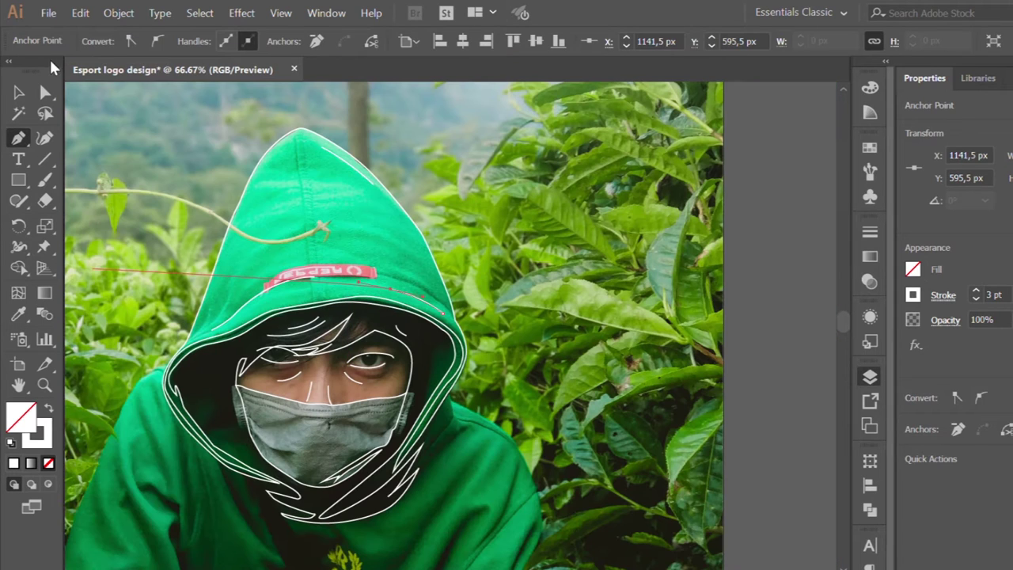
pyautogui.keyDown('ctrl'); pyautogui.click(254, 141); pyautogui.keyUp('ctrl')
pyautogui.scroll(2, 253, 141)
pyautogui.scroll(-1, 253, 141)
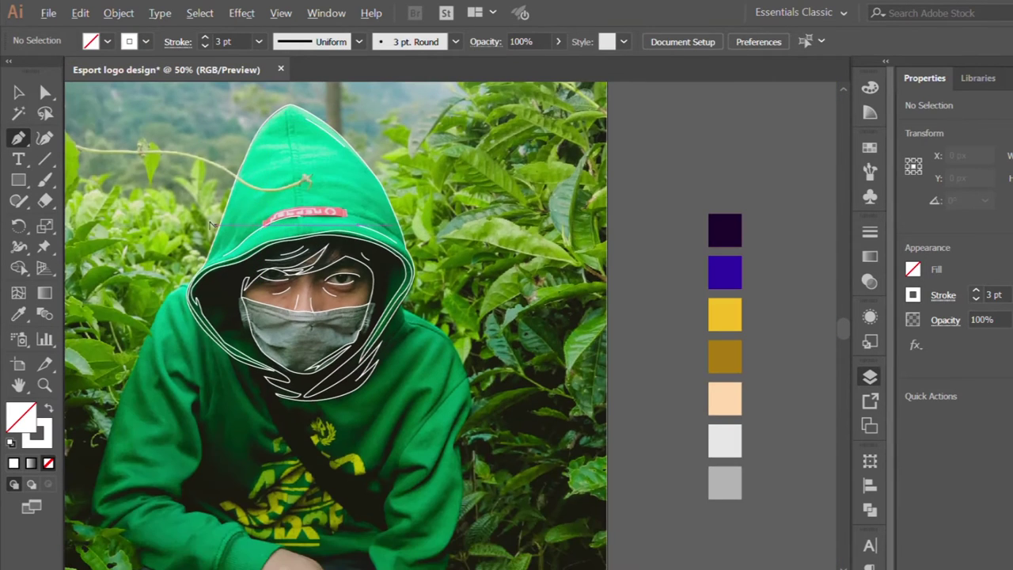
pyautogui.press('v')
pyautogui.moveTo(658, 322); pyautogui.dragTo(713, 336)
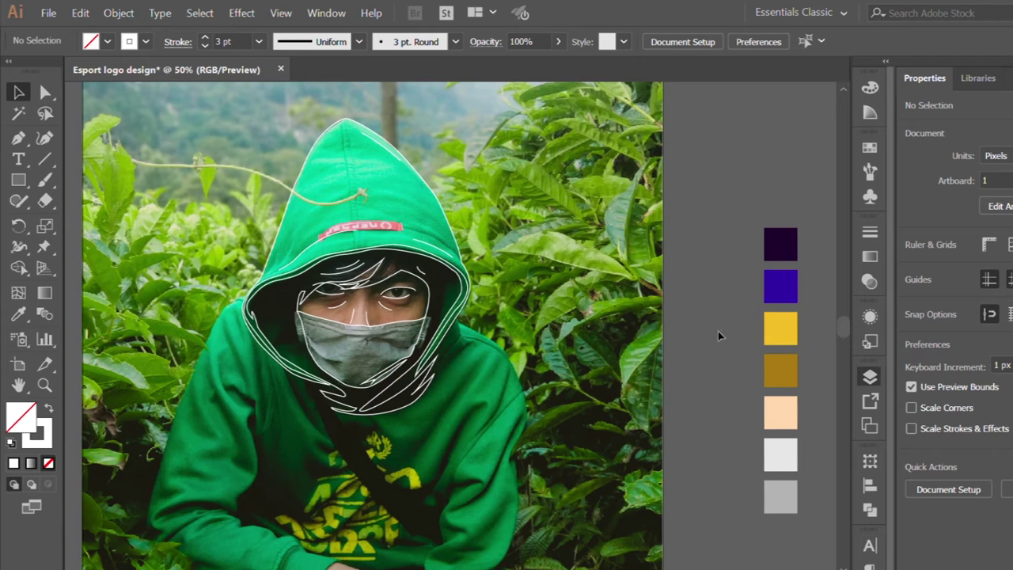
# - Hide the reference photo and give all marquee-selected sketch lines a black stroke
pyautogui.hotkey('ctrl', 'shift', 'w')
pyautogui.moveTo(206, 111); pyautogui.dragTo(541, 462)
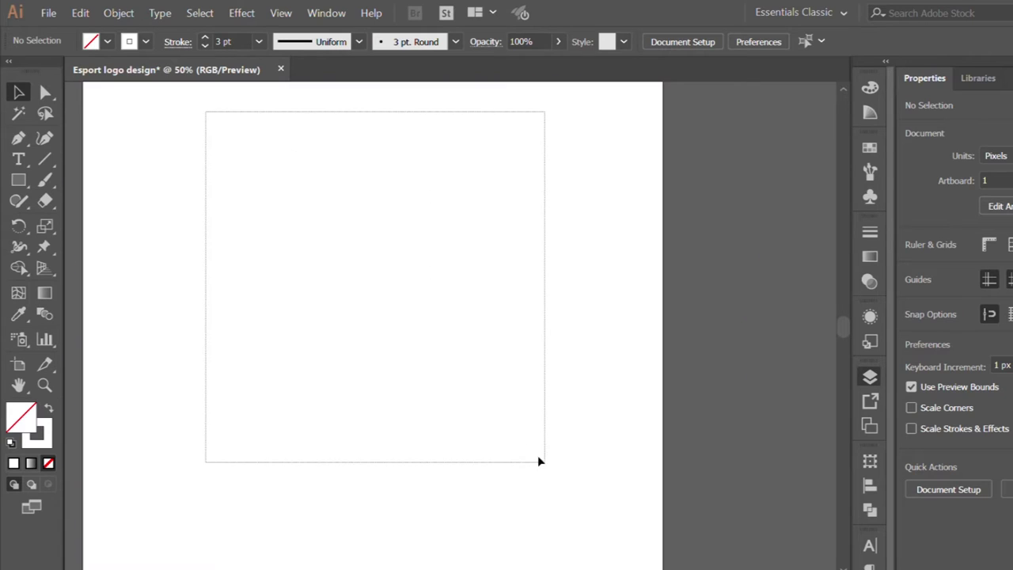
pyautogui.click(49, 429)
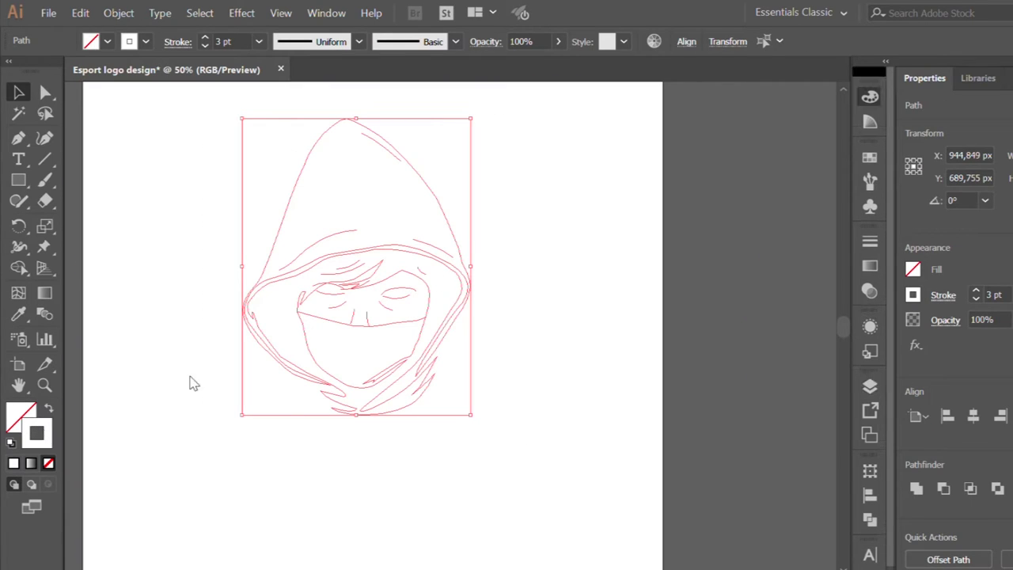
pyautogui.click(118, 156)
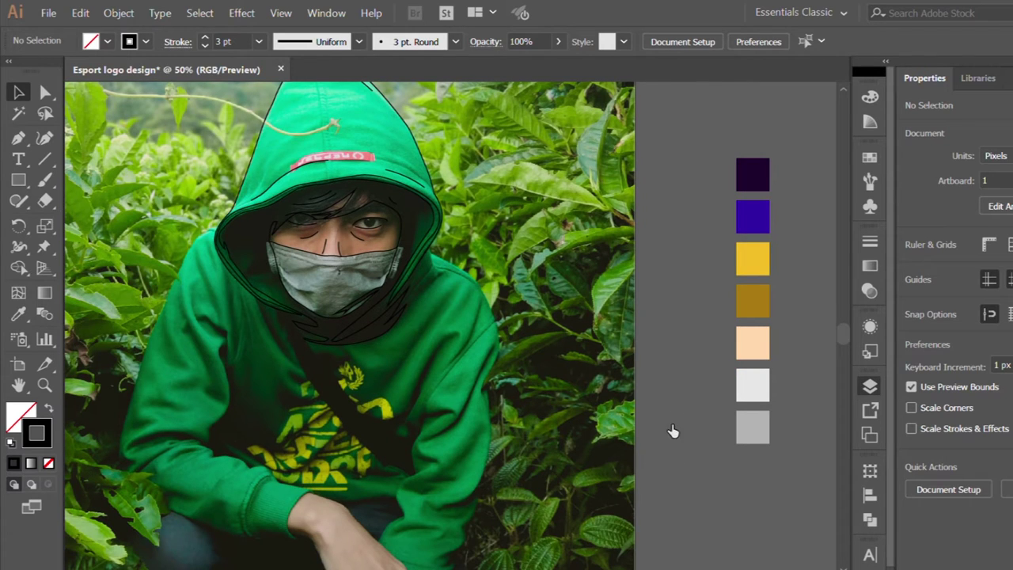
pyautogui.scroll(2, 441, 332)
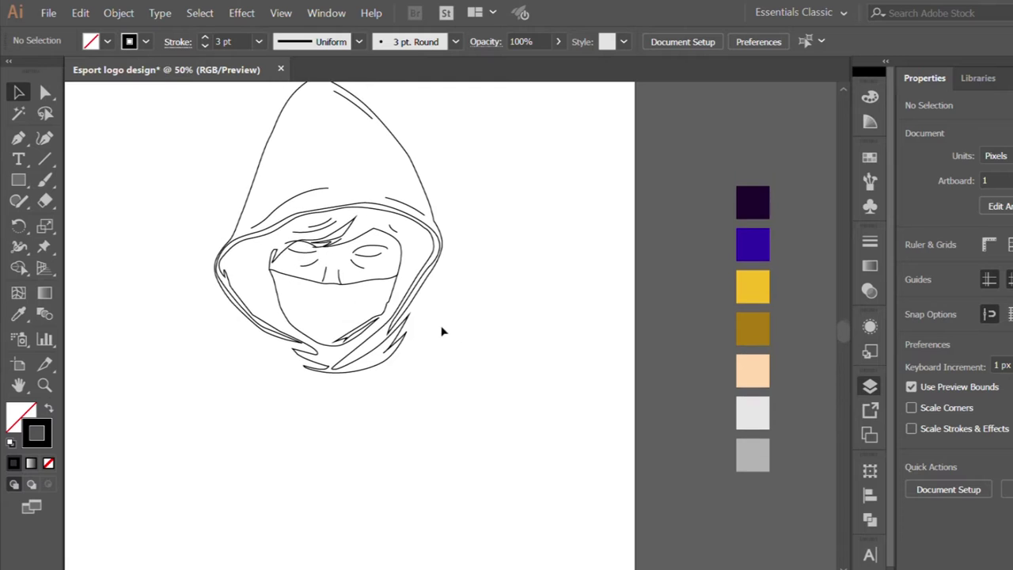
pyautogui.scroll(2, 353, 331)
# - Fill the mask outline with the light grey swatch using the Eyedropper
pyautogui.click(358, 323)
pyautogui.scroll(-2, 426, 323)
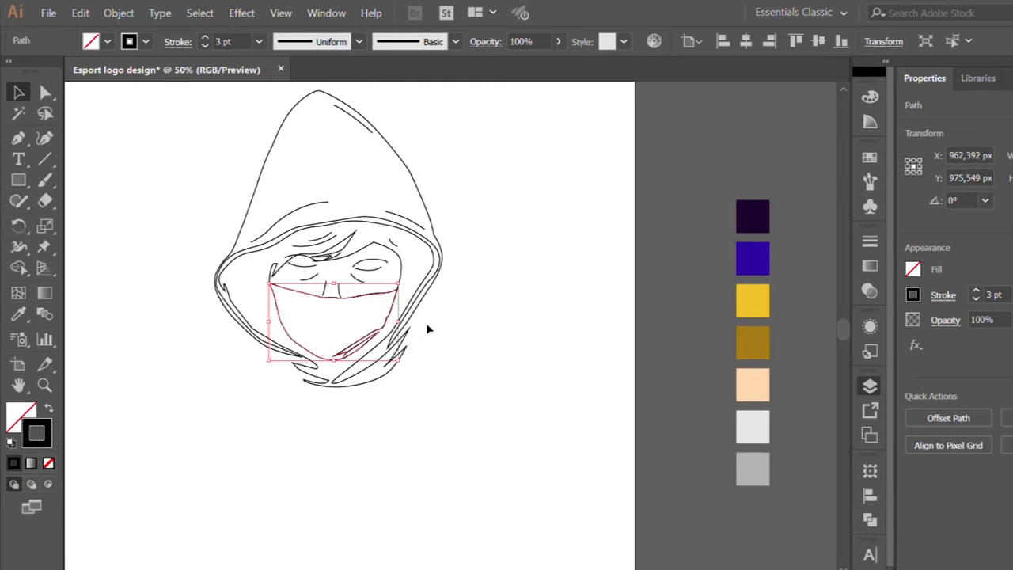
pyautogui.click(19, 314)
pyautogui.scroll(-3, 730, 261)
pyautogui.scroll(-6, 731, 260)
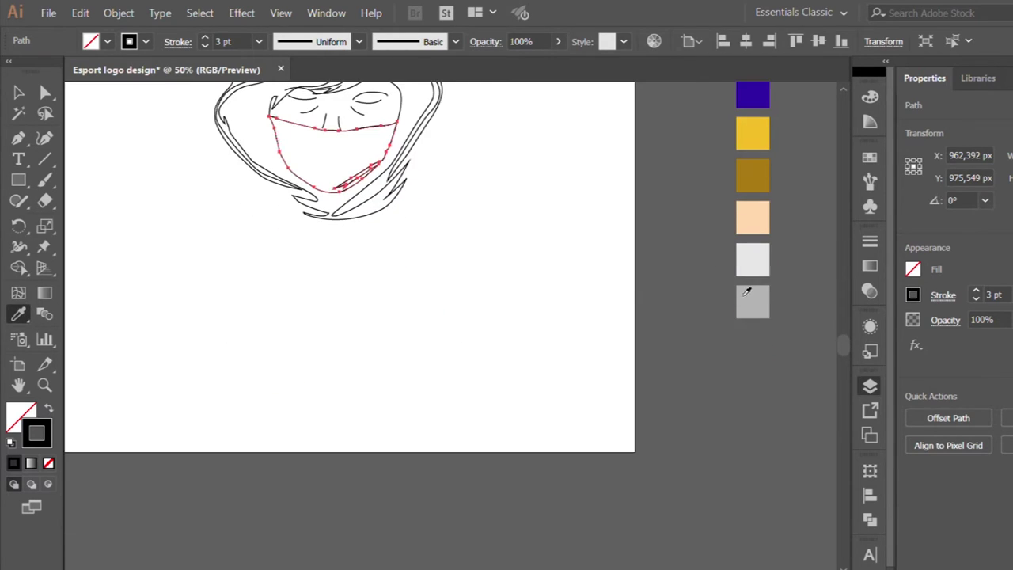
pyautogui.click(752, 298)
pyautogui.scroll(4, 752, 299)
pyautogui.click(19, 93)
pyautogui.keyDown('alt'); pyautogui.scroll(2, 311, 174); pyautogui.keyUp('alt')
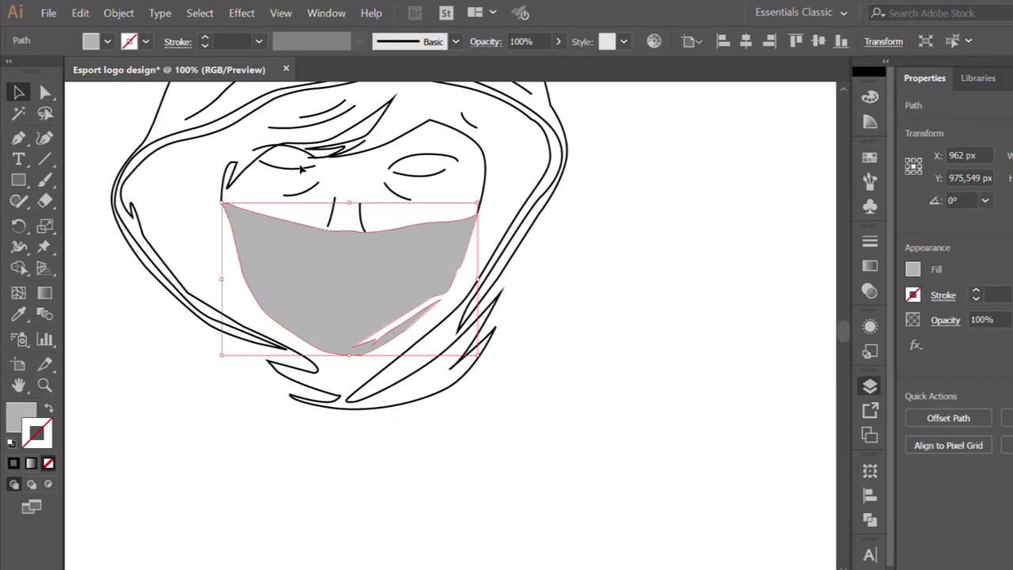
pyautogui.hotkey('ctrl', 'shift', 'a')
# - Turn both eye lines and the nose lines into dark purple strokes
pyautogui.click(290, 168)
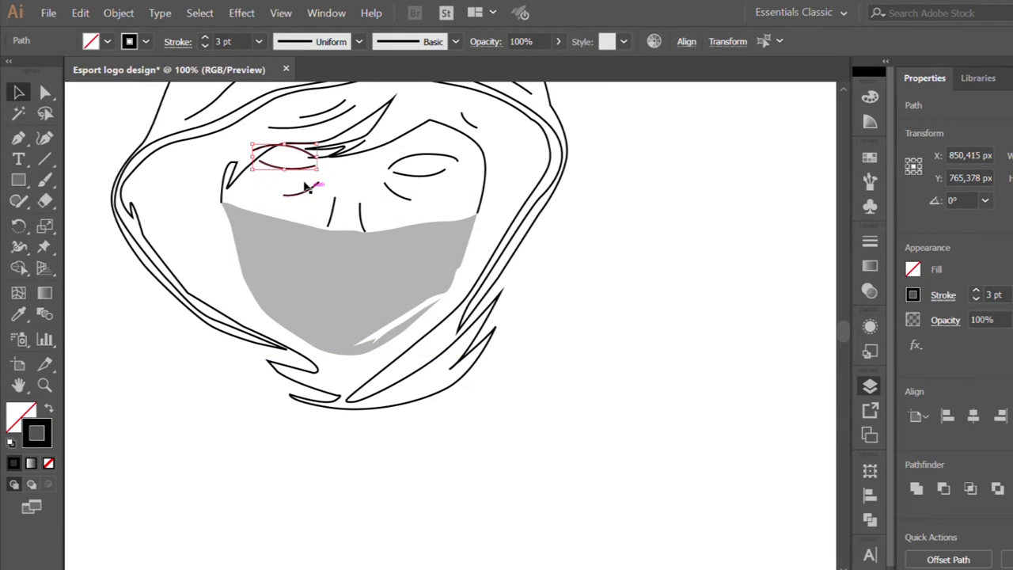
pyautogui.keyDown('shift'); pyautogui.click(387, 181); pyautogui.keyUp('shift')
pyautogui.keyDown('shift'); pyautogui.click(374, 217); pyautogui.keyUp('shift')
pyautogui.press('i')
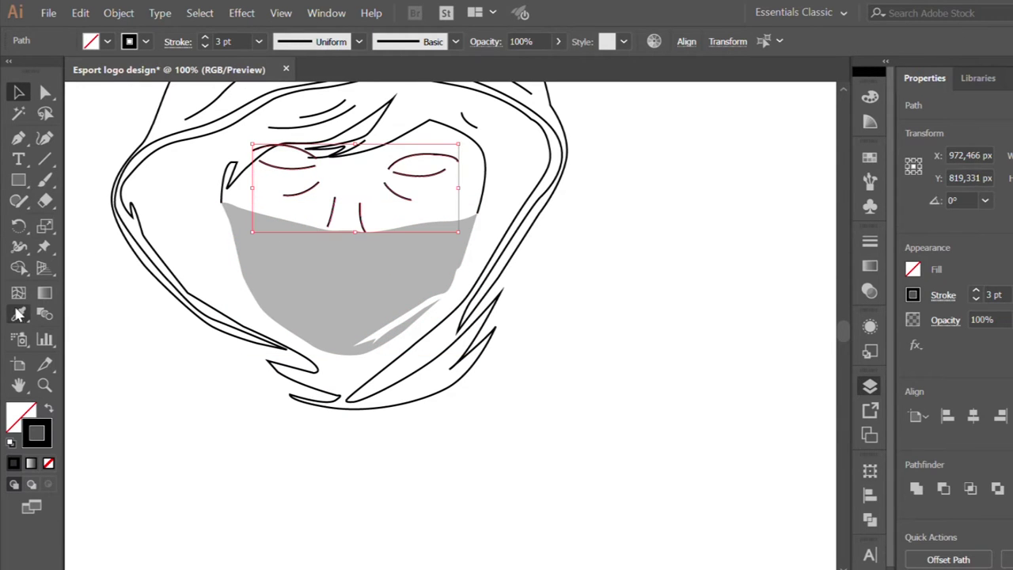
pyautogui.hotkey('ctrl', '-')
pyautogui.click(790, 172)
pyautogui.click(46, 408)
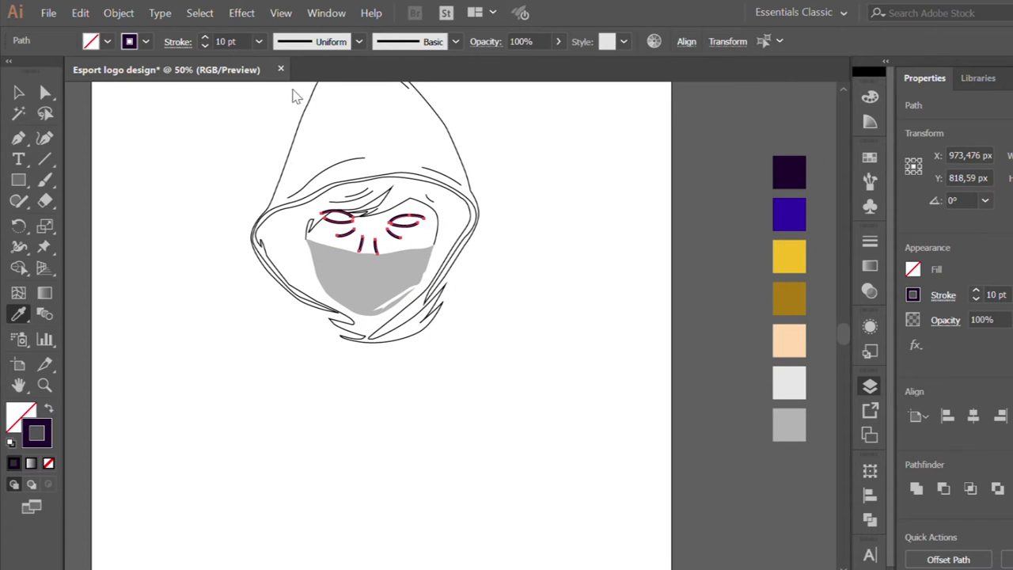
# - Check the lines under the eyes, then select the hairline and face outline path
pyautogui.press('v')
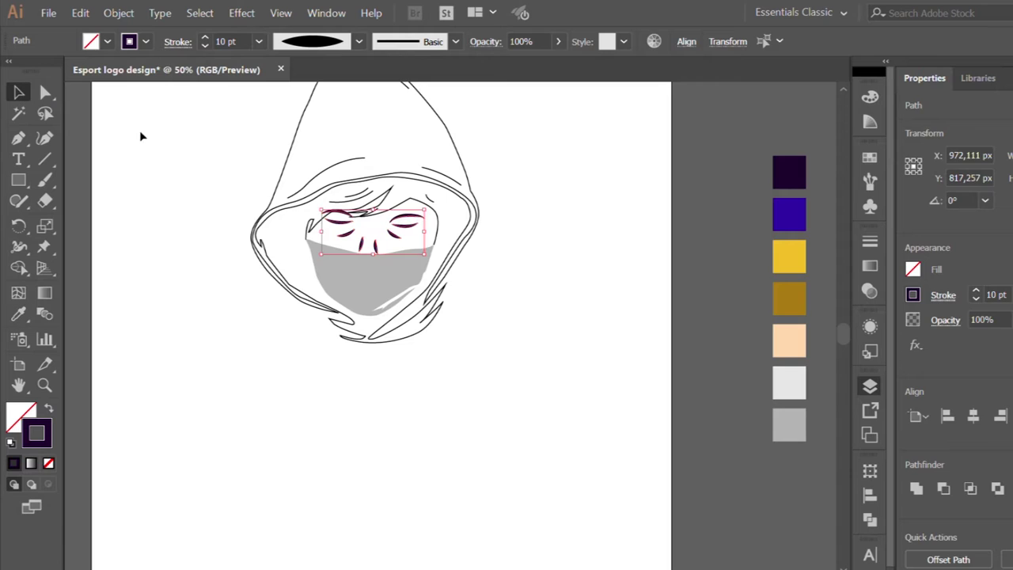
pyautogui.click(140, 136)
pyautogui.hotkey('ctrl', '1')
pyautogui.click(335, 261)
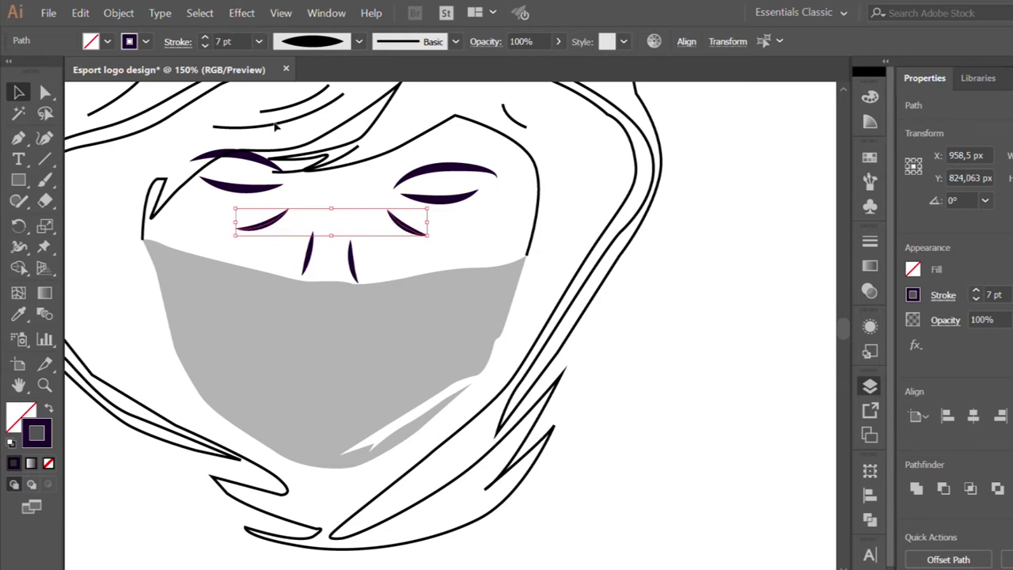
pyautogui.click(272, 121)
pyautogui.hotkey('ctrl', '-')
pyautogui.hotkey('ctrl', '-')
pyautogui.click(334, 205)
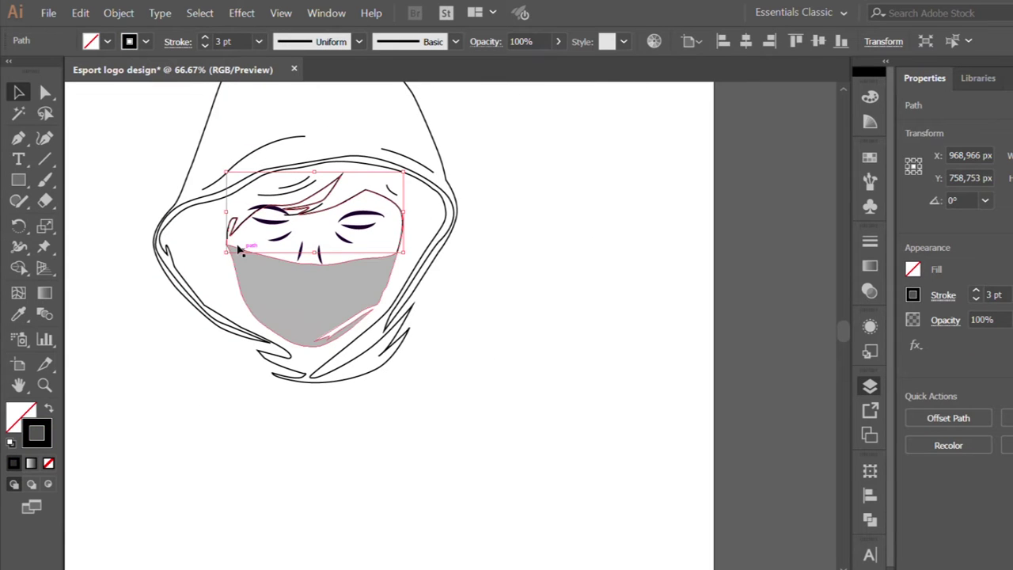
# - Fill the inner hood outline dark purple and send it to the back
pyautogui.scroll(-1, 242, 252)
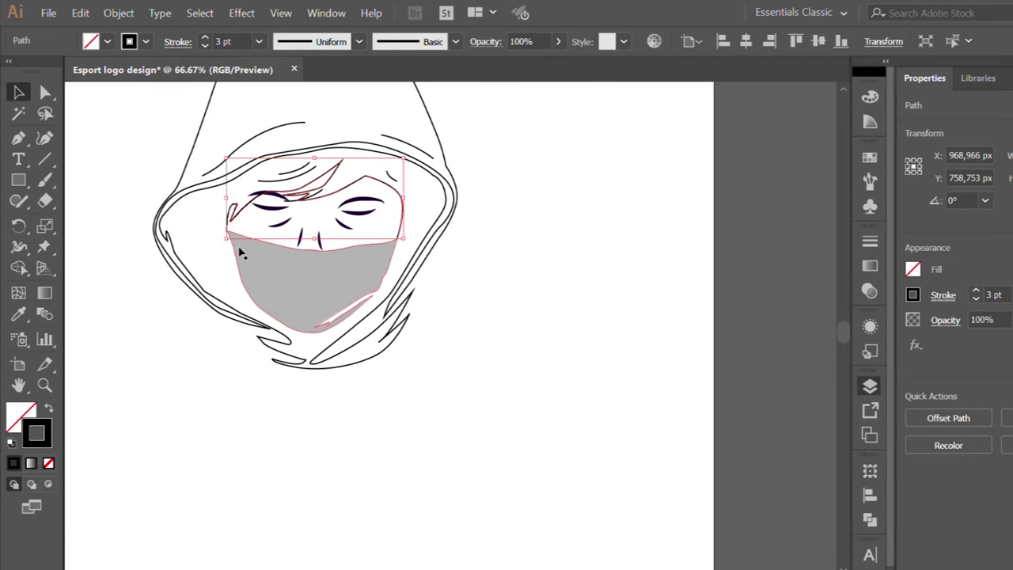
pyautogui.click(190, 273)
pyautogui.click(16, 316)
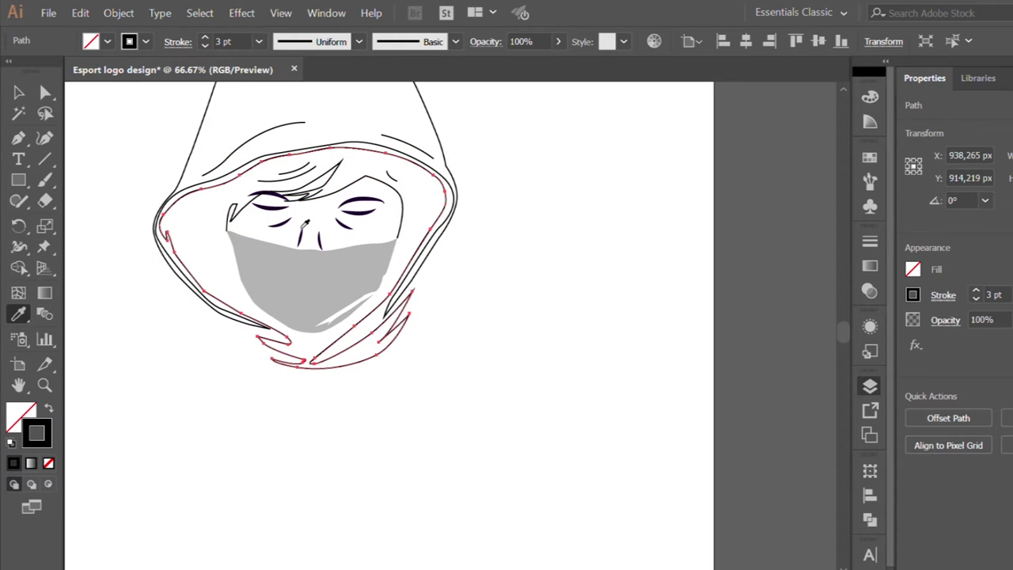
pyautogui.keyDown('alt'); pyautogui.scroll(-5, 475, 238); pyautogui.keyUp('alt')
pyautogui.click(588, 178)
pyautogui.keyDown('alt'); pyautogui.scroll(5, 317, 238); pyautogui.keyUp('alt')
pyautogui.keyDown('alt'); pyautogui.scroll(2, 237, 237); pyautogui.keyUp('alt')
pyautogui.click(18, 92)
pyautogui.keyDown('alt'); pyautogui.scroll(-1, 242, 244); pyautogui.keyUp('alt')
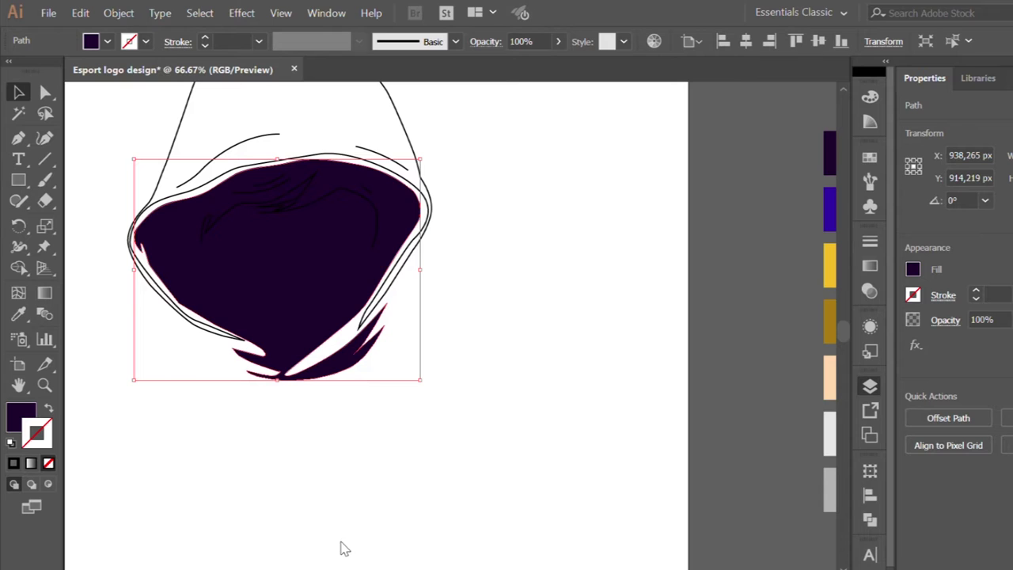
pyautogui.hotkey('ctrl', 'shift', '[')
# - Extend the hairline path with the Pen, curving below the mask to its right edge
pyautogui.keyDown('alt'); pyautogui.scroll(1, 267, 254); pyautogui.keyUp('alt')
pyautogui.click(224, 264)
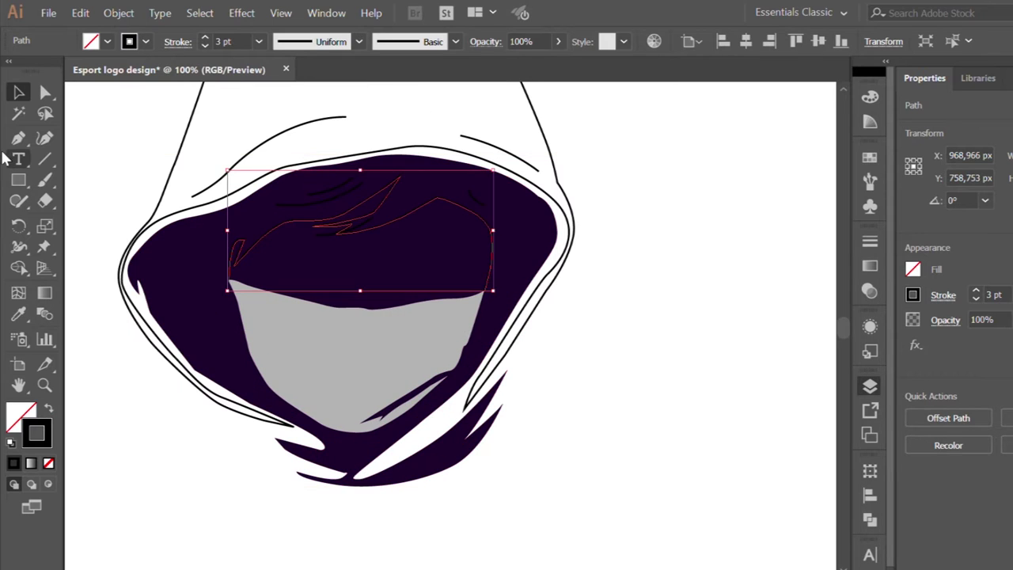
pyautogui.click(18, 137)
pyautogui.click(227, 279)
pyautogui.moveTo(292, 381); pyautogui.dragTo(328, 391)
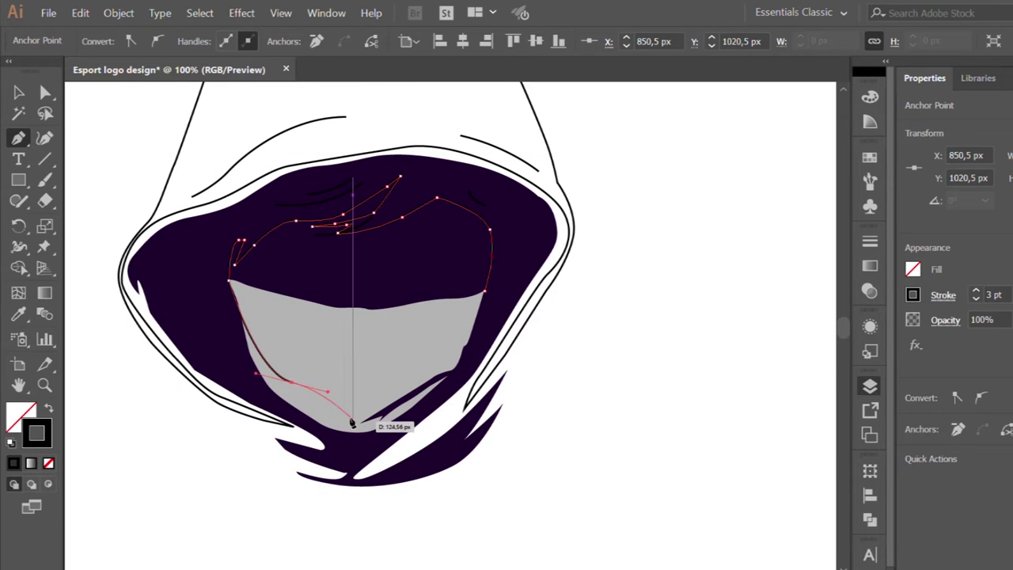
pyautogui.click(452, 349)
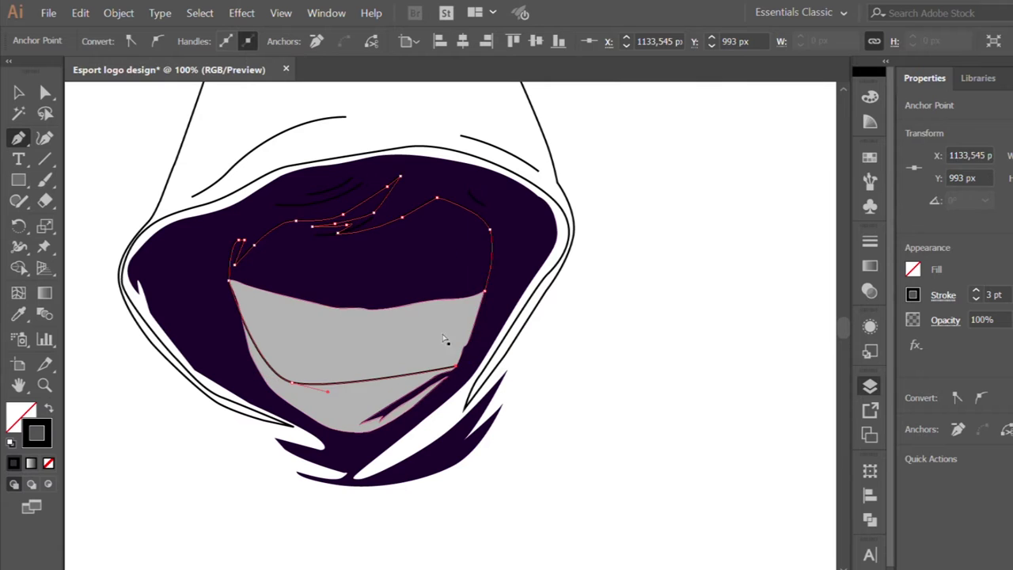
# - Fill the face shape peach and send it behind the eyes and mask
pyautogui.press('i')
pyautogui.hotkey('ctrl', '-')
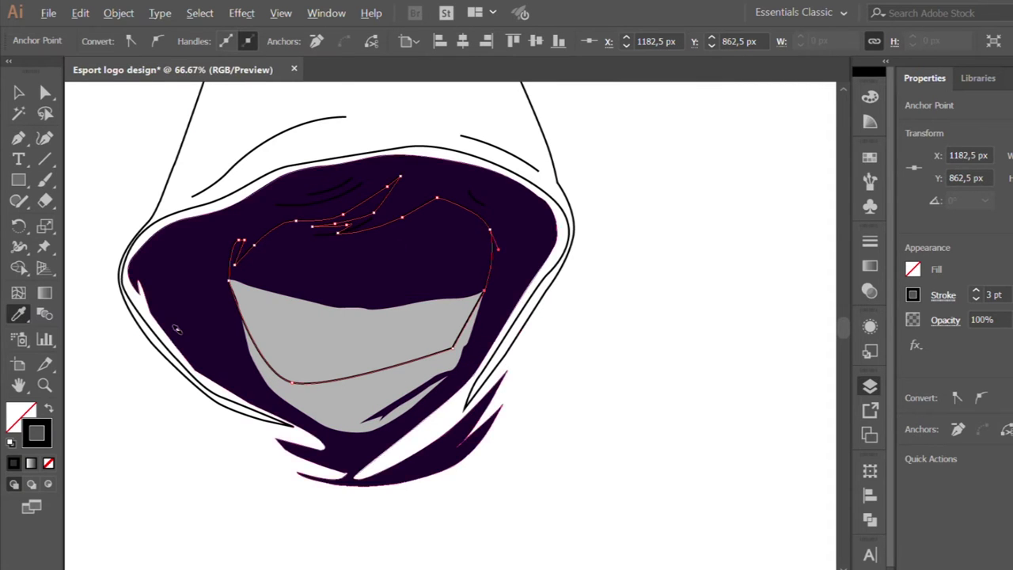
pyautogui.hotkey('ctrl', '-')
pyautogui.click(685, 290)
pyautogui.scroll(1, 396, 317)
pyautogui.press('v')
pyautogui.hotkey('ctrl', '+')
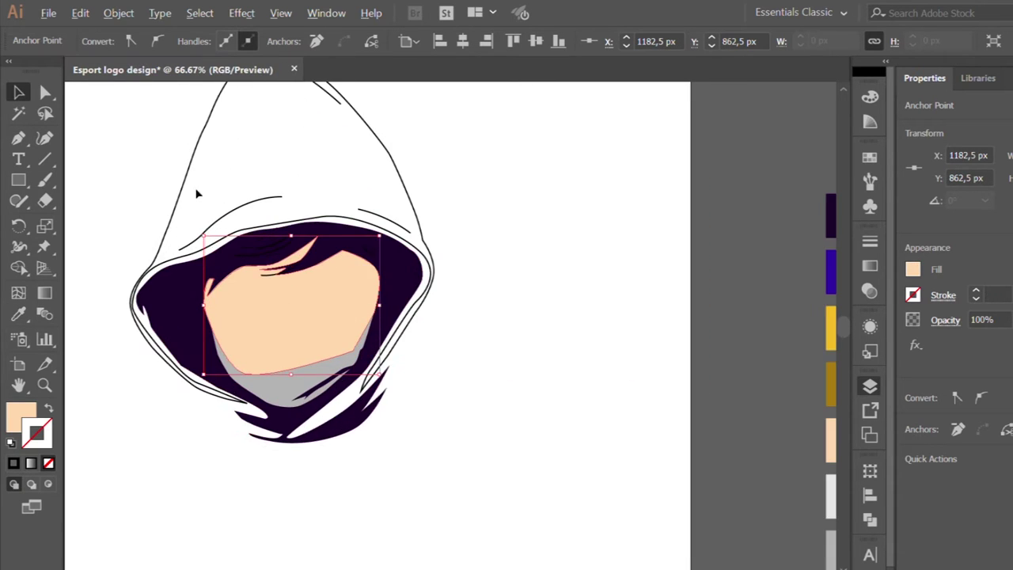
pyautogui.click(190, 293)
pyautogui.hotkey('ctrl', 'shift', '[')
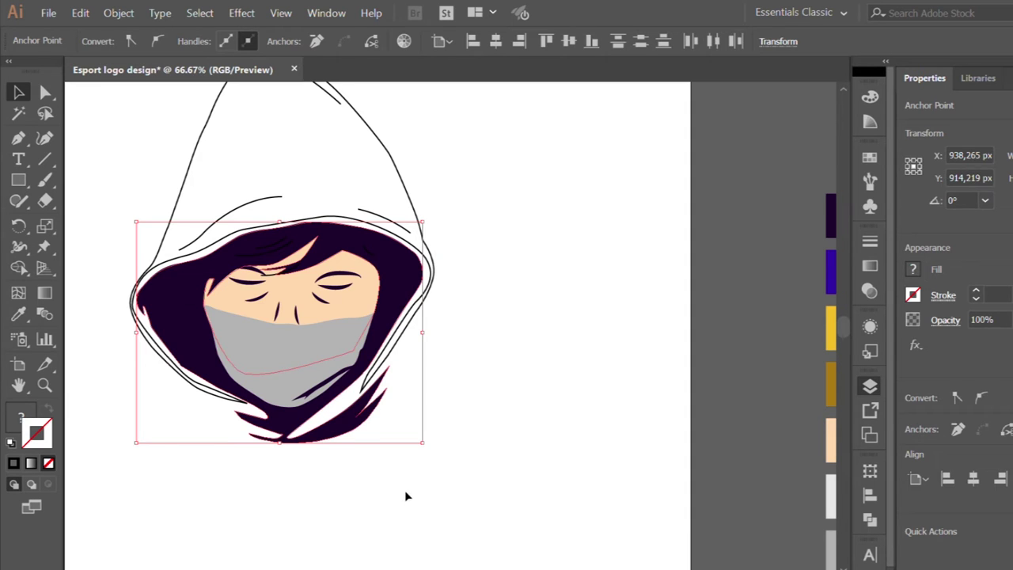
pyautogui.click(317, 501)
pyautogui.hotkey('ctrl', '-')
pyautogui.hotkey('ctrl', '+')
# - Fill the outer hood outline with dark purple
pyautogui.click(228, 235)
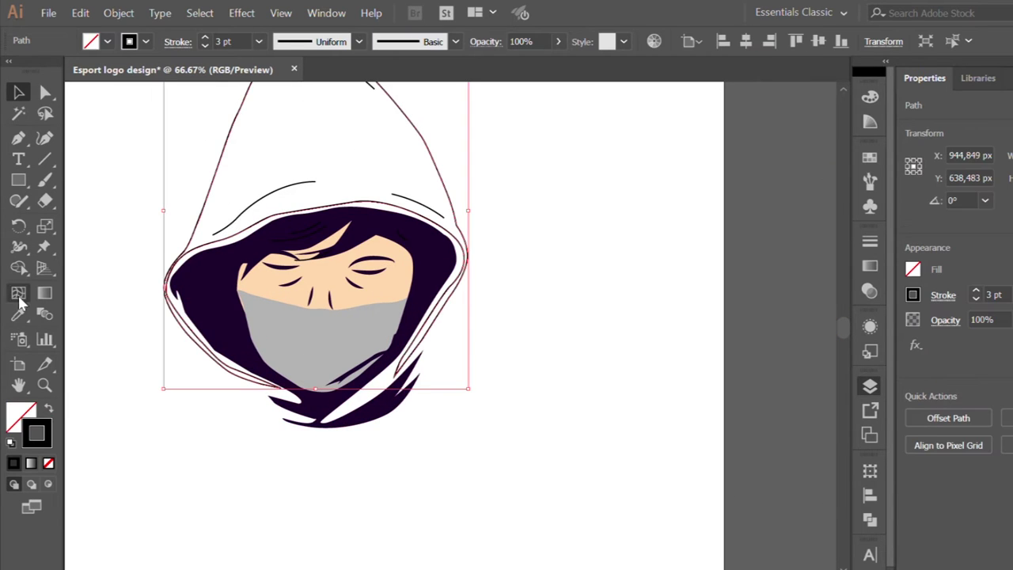
pyautogui.press('i')
pyautogui.hotkey('ctrl', '-')
pyautogui.hotkey('ctrl', '-')
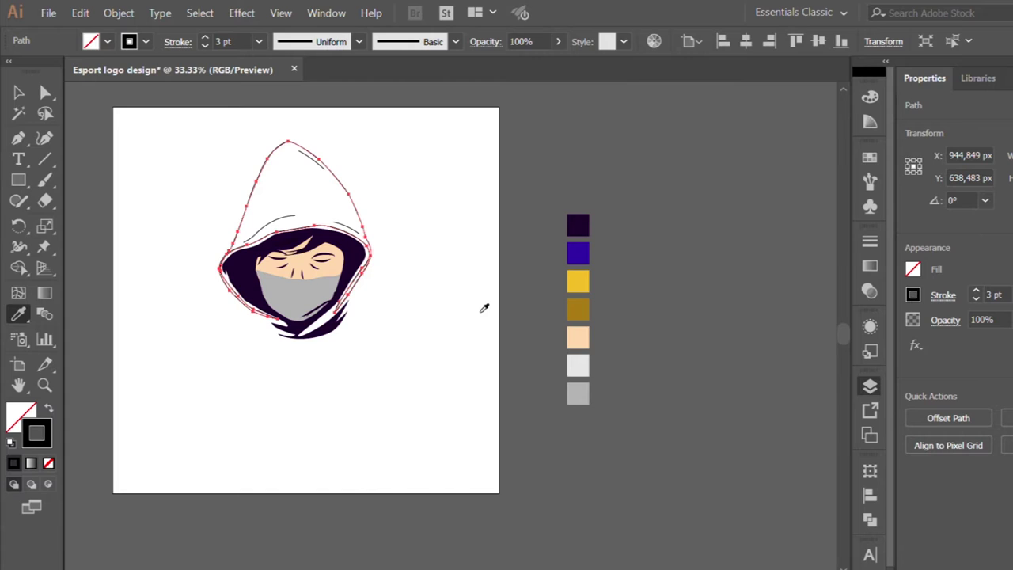
pyautogui.scroll(1, 309, 235)
pyautogui.scroll(1, 308, 235)
pyautogui.click(308, 234)
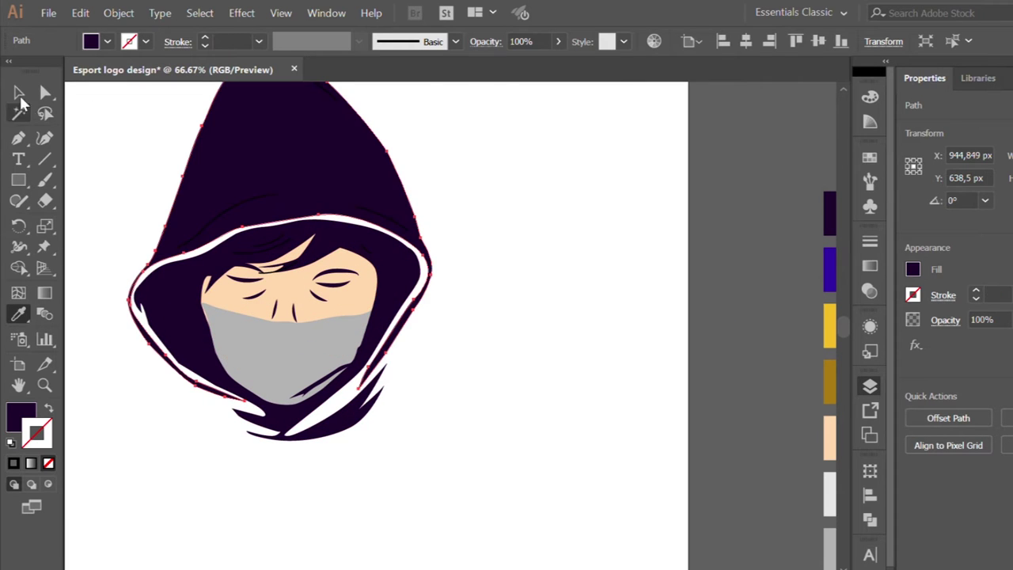
pyautogui.press('v')
pyautogui.click(283, 412)
# - Inspect the mask path's anchor points with the Direct Selection tool
pyautogui.scroll(-1, 284, 412)
pyautogui.scroll(1, 315, 401)
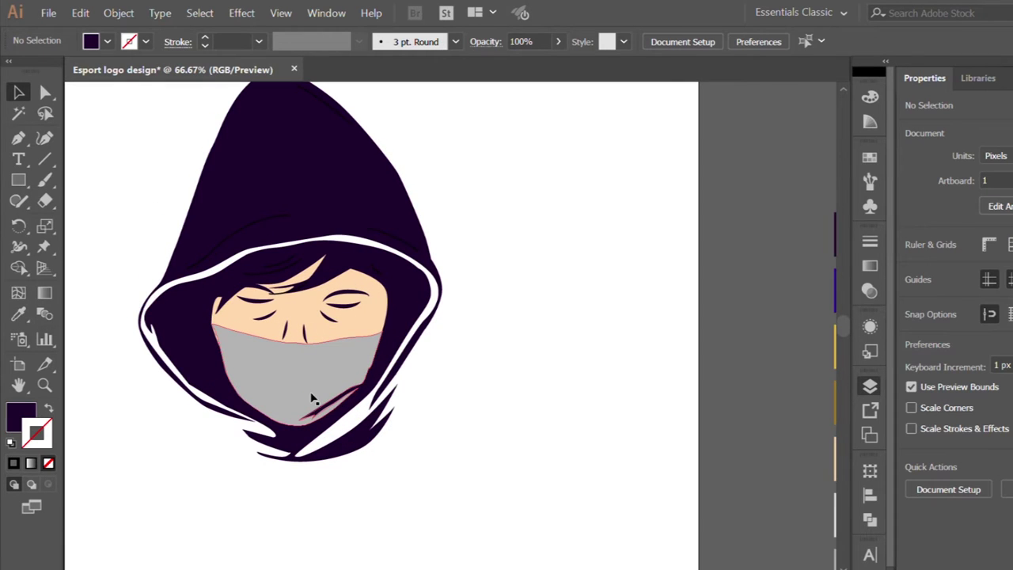
pyautogui.scroll(1, 242, 355)
pyautogui.press('p')
pyautogui.scroll(2, 242, 357)
pyautogui.click(43, 94)
pyautogui.click(157, 286)
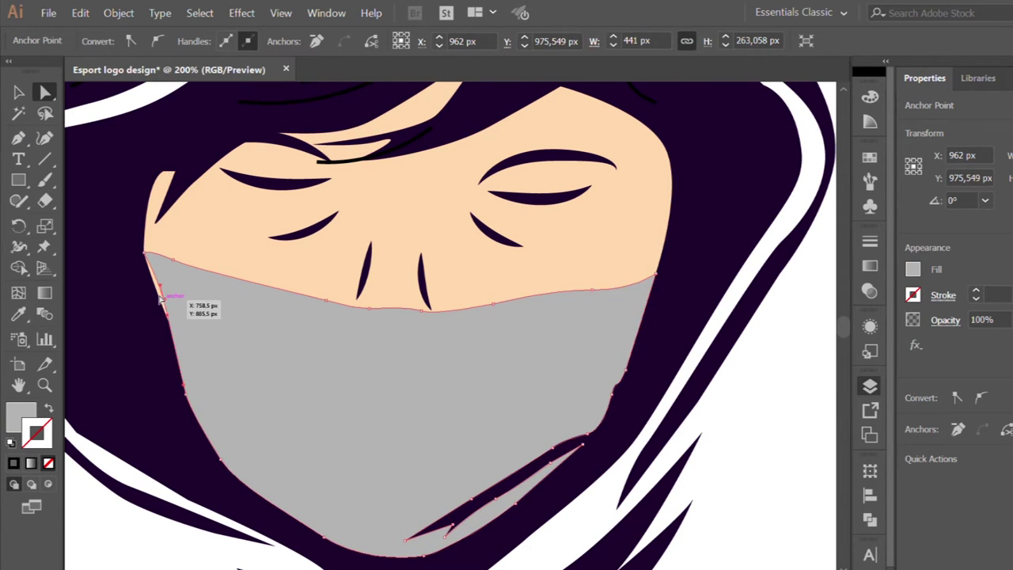
pyautogui.scroll(-1, 232, 331)
pyautogui.hotkey('ctrl', 'shift', 'a')
# - Begin a curve across the mask with the Pen, undoing the last point
pyautogui.scroll(-1, 154, 435)
pyautogui.scroll(-1, 153, 435)
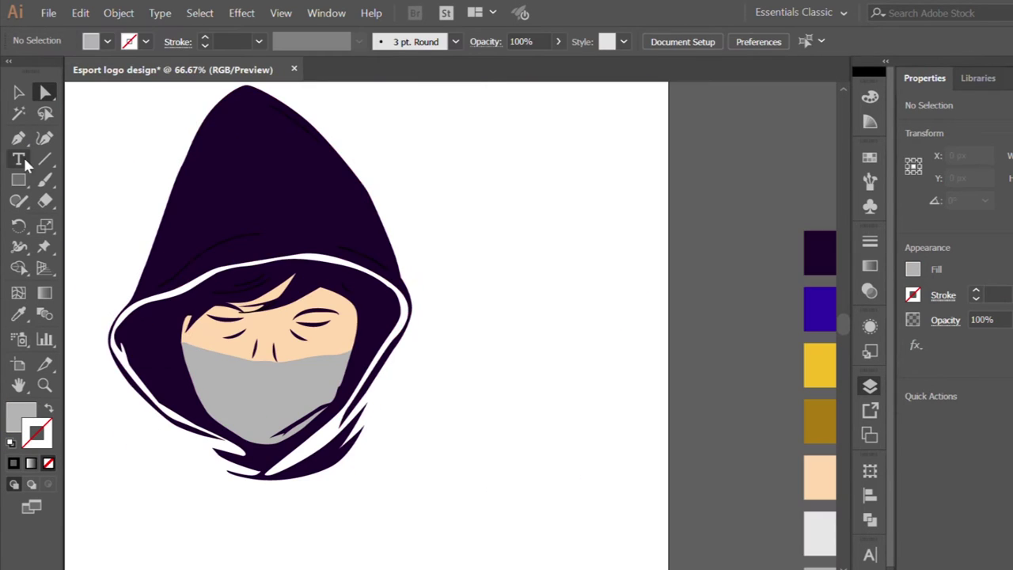
pyautogui.press('p')
pyautogui.scroll(1, 211, 393)
pyautogui.scroll(1, 135, 294)
pyautogui.click(135, 293)
pyautogui.click(296, 351)
pyautogui.hotkey('ctrl', 'z')
# - Draw a curved crease line across the mask and make it a dark stroke
pyautogui.click(140, 310)
pyautogui.moveTo(418, 361); pyautogui.dragTo(417, 361)
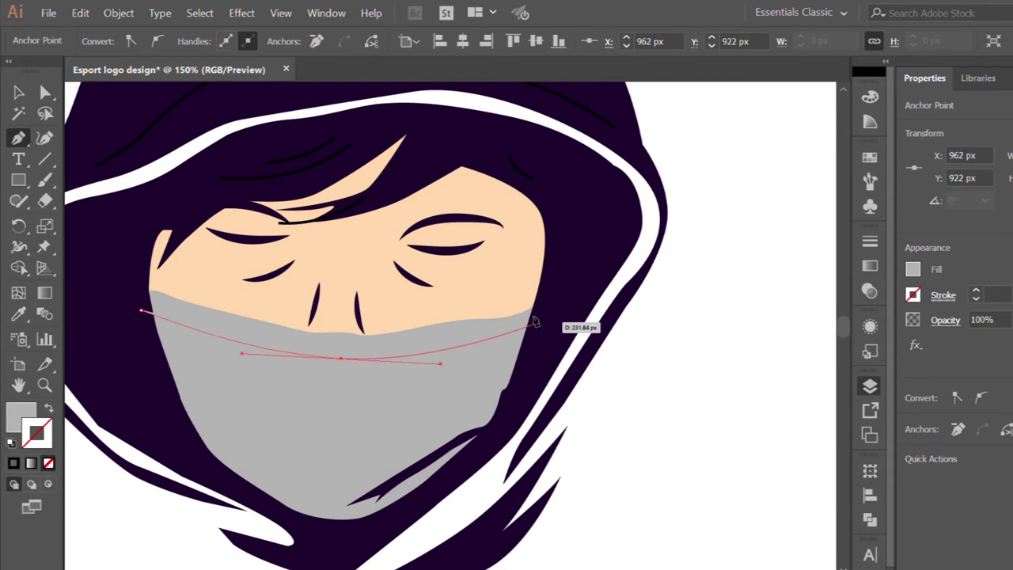
pyautogui.click(539, 320)
pyautogui.press('v')
pyautogui.click(108, 325)
pyautogui.hotkey('shift', 'x')
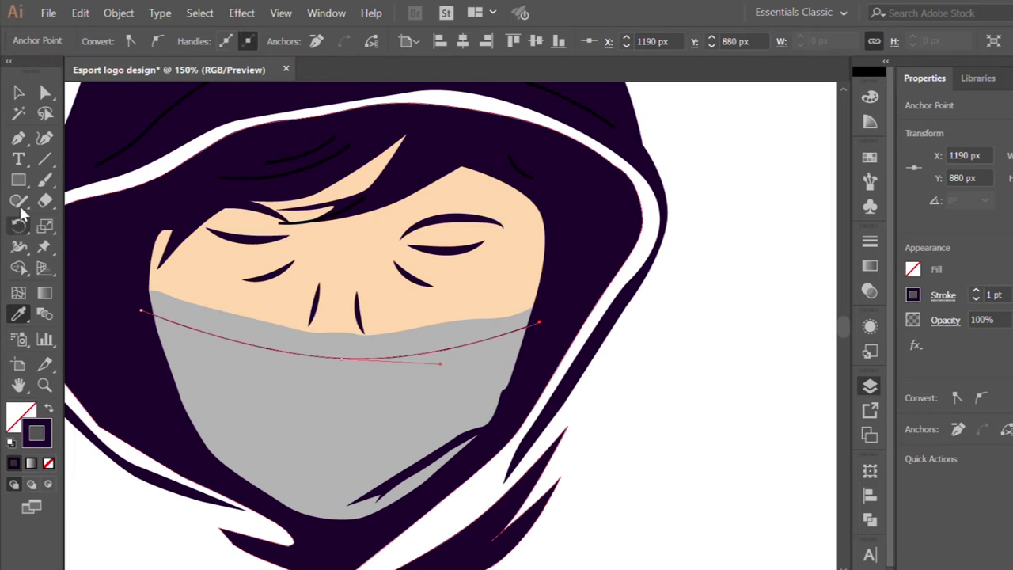
pyautogui.press('v')
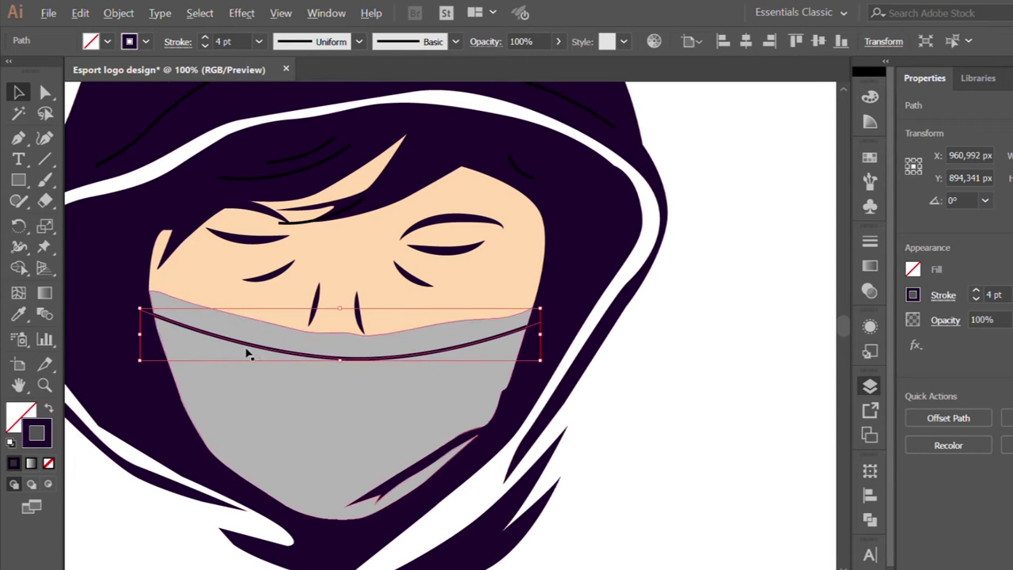
pyautogui.hotkey('ctrl', 'shift', 'a')
# - Draw the closed almond-shaped outline of the left eye white with the Pen
pyautogui.scroll(-2, 369, 409)
pyautogui.scroll(-3, 300, 476)
pyautogui.scroll(1, 300, 476)
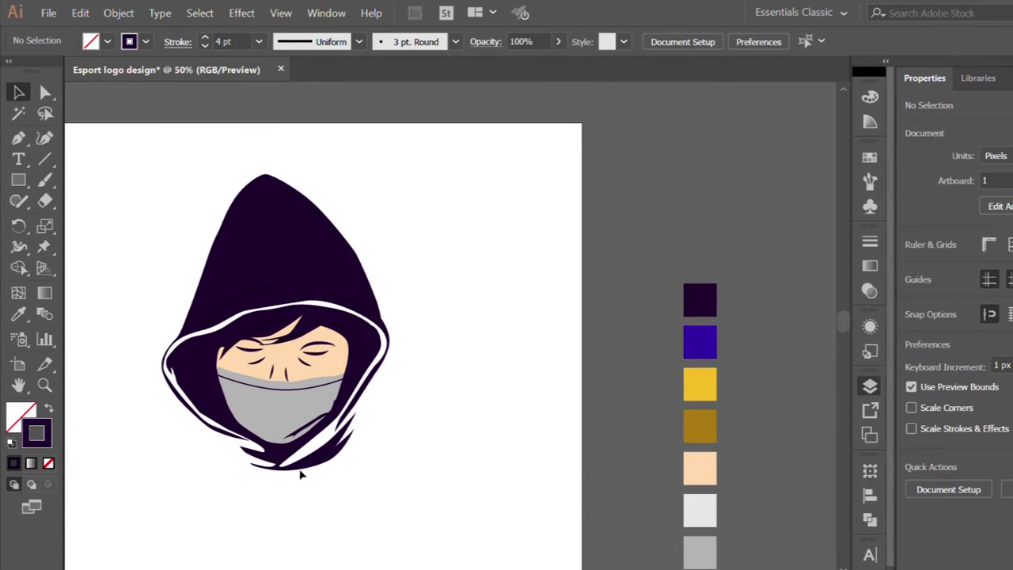
pyautogui.scroll(2, 293, 478)
pyautogui.click(17, 137)
pyautogui.scroll(1, 199, 255)
pyautogui.click(223, 260)
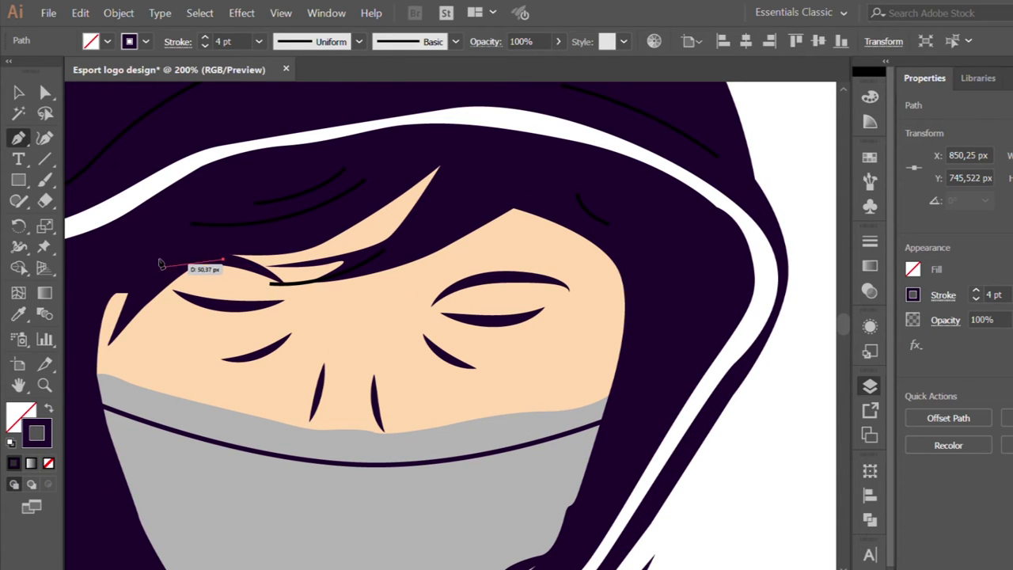
pyautogui.moveTo(161, 272); pyautogui.dragTo(206, 309)
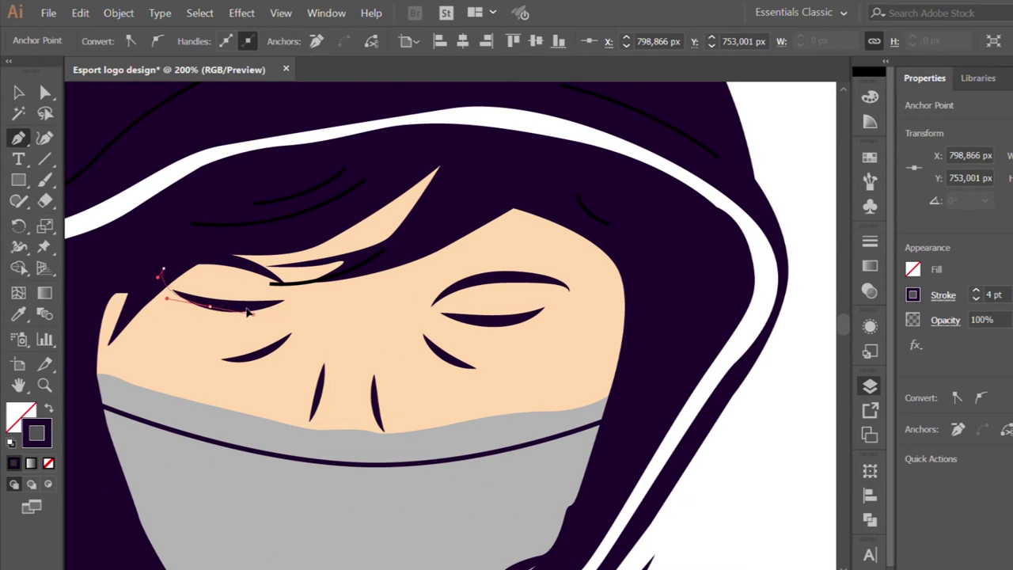
pyautogui.moveTo(278, 302); pyautogui.dragTo(307, 299)
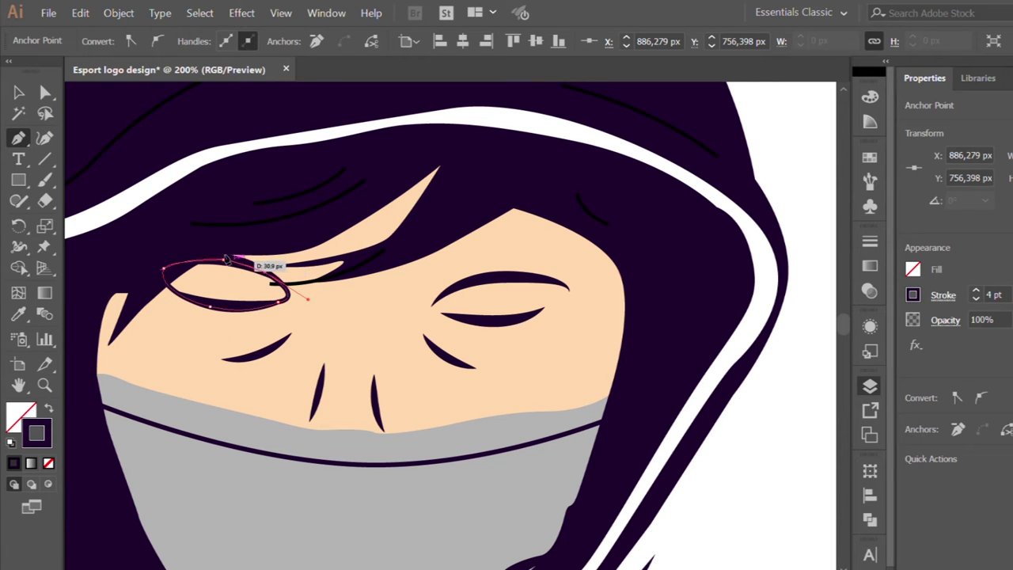
pyautogui.moveTo(224, 260); pyautogui.dragTo(237, 261)
# - Fill the left eye white with the light grey swatch
pyautogui.press('i')
pyautogui.hotkey('ctrl', '-')
pyautogui.hotkey('ctrl', '-')
pyautogui.hotkey('ctrl', '-')
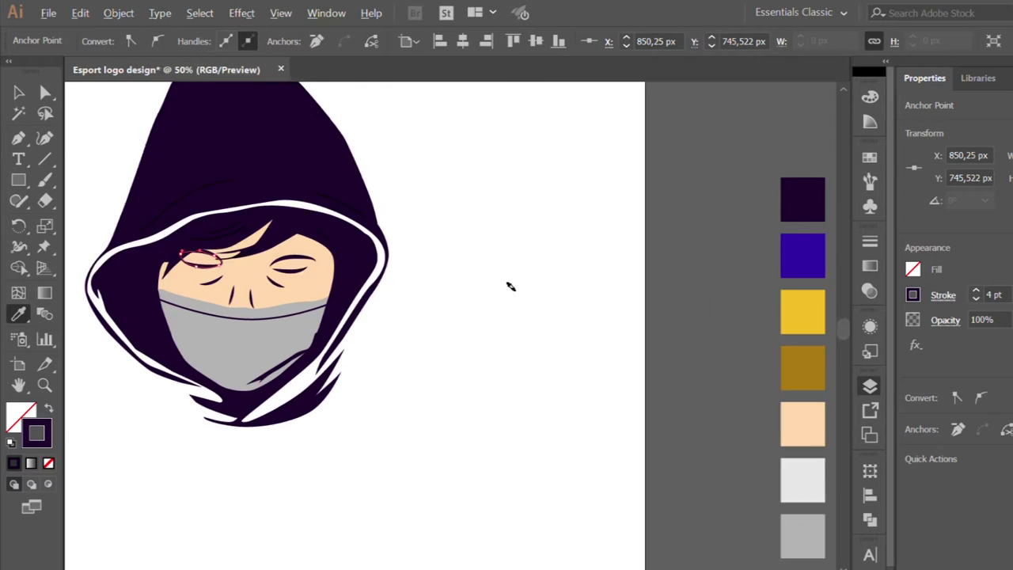
pyautogui.hotkey('ctrl', '-')
pyautogui.hotkey('ctrl', '-')
pyautogui.click(657, 327)
pyautogui.hotkey('ctrl', '1')
pyautogui.press('v')
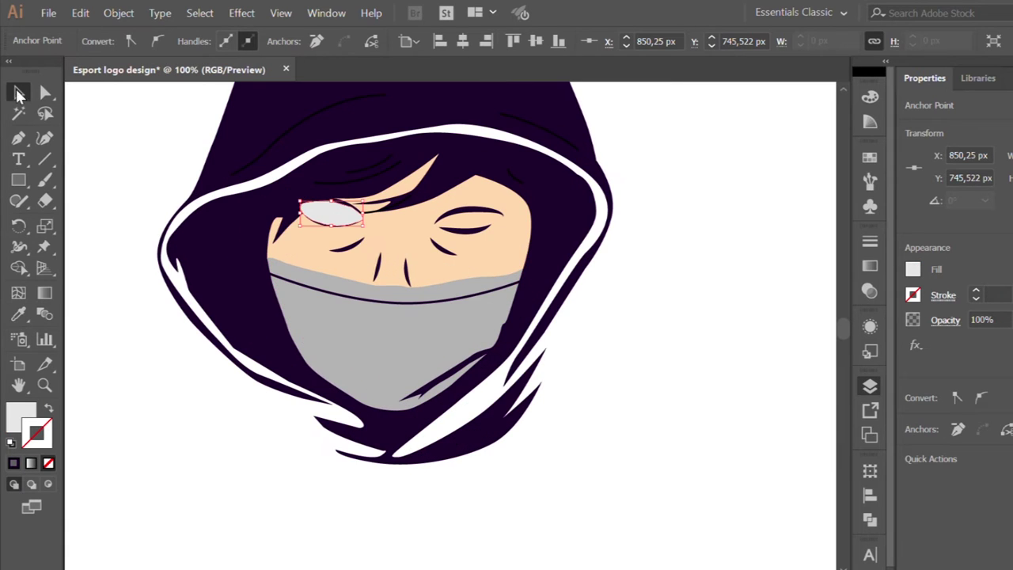
# - Draw the closed almond-shaped right eye white with curved Pen points
pyautogui.click(345, 228)
pyautogui.hotkey('ctrl', '+')
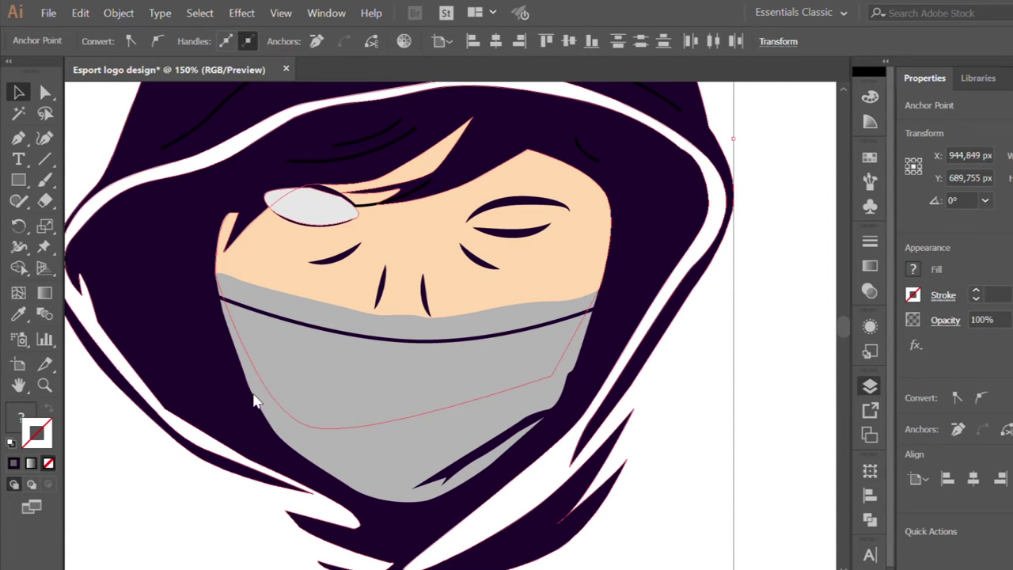
pyautogui.hotkey('ctrl', 'shift', 'a')
pyautogui.hotkey('ctrl', '-')
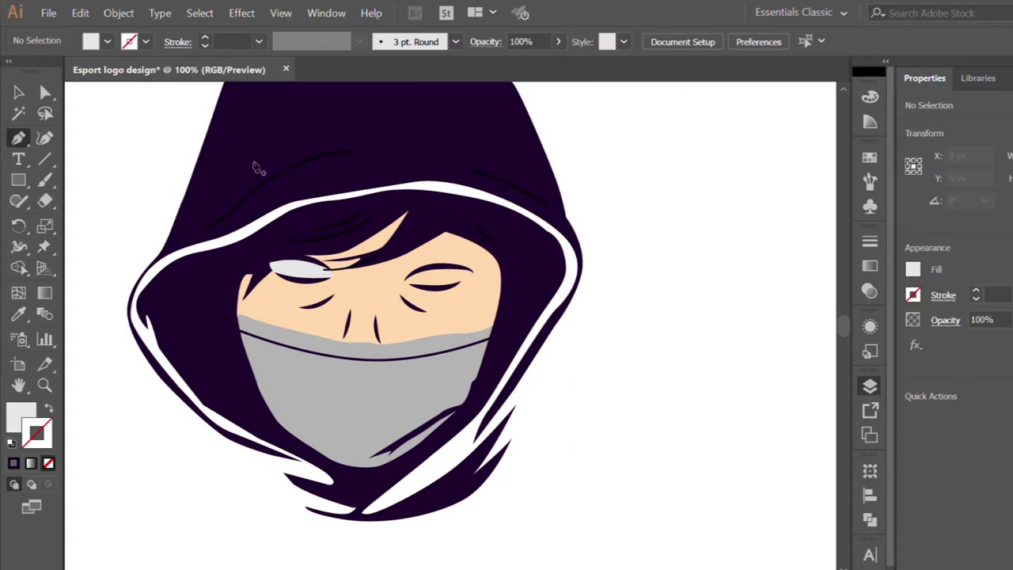
pyautogui.scroll(2, 414, 266)
pyautogui.moveTo(394, 312); pyautogui.dragTo(464, 286)
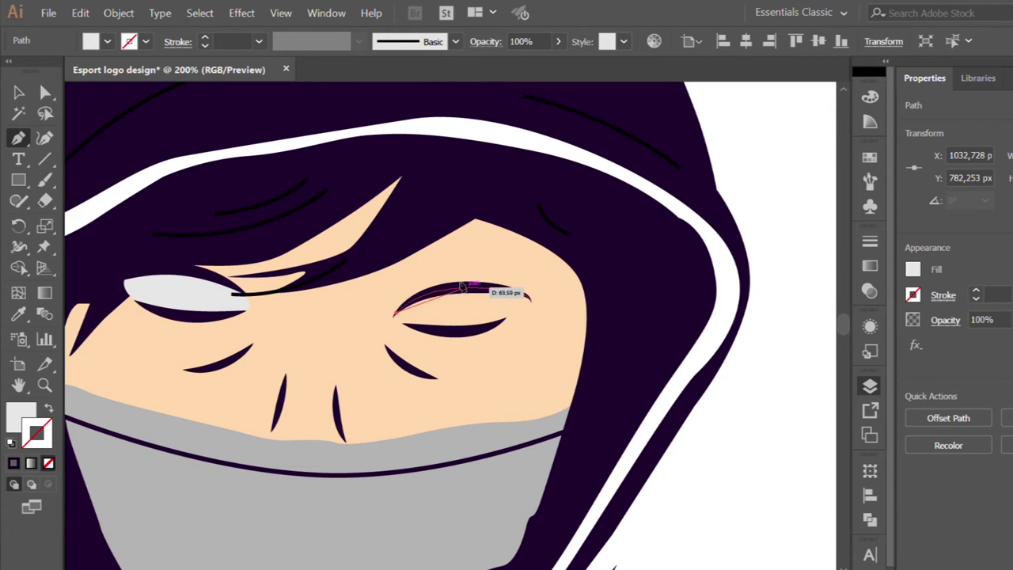
pyautogui.moveTo(531, 296)
pyautogui.mouseDown()
pyautogui.moveTo(480, 331)
pyautogui.moveTo(455, 331)
pyautogui.mouseUp()
pyautogui.moveTo(393, 312); pyautogui.dragTo(395, 314)
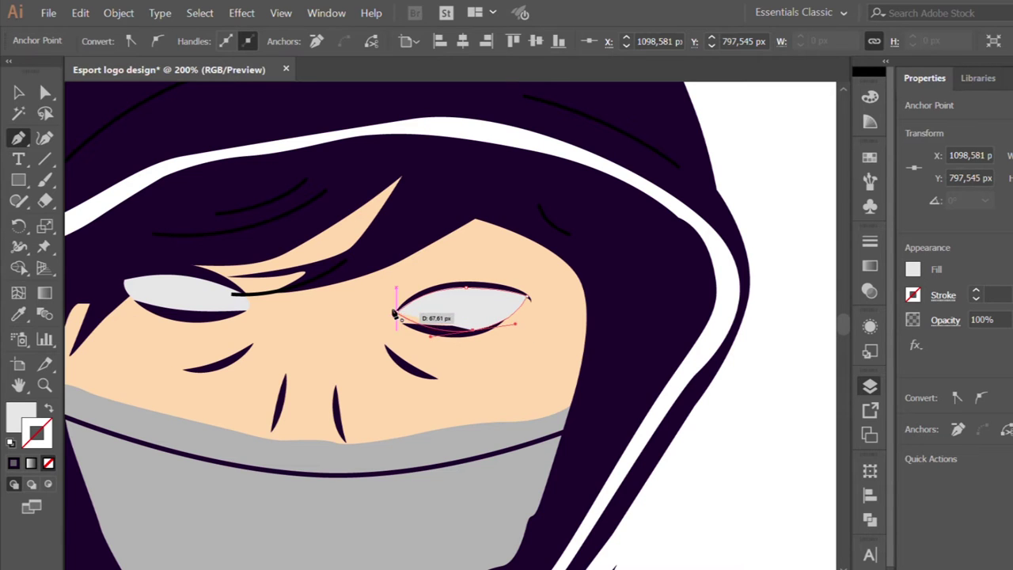
# - Check the hair and hood shapes, then select the hair strand lines above the eyes
pyautogui.scroll(-1, 301, 304)
pyautogui.press('v')
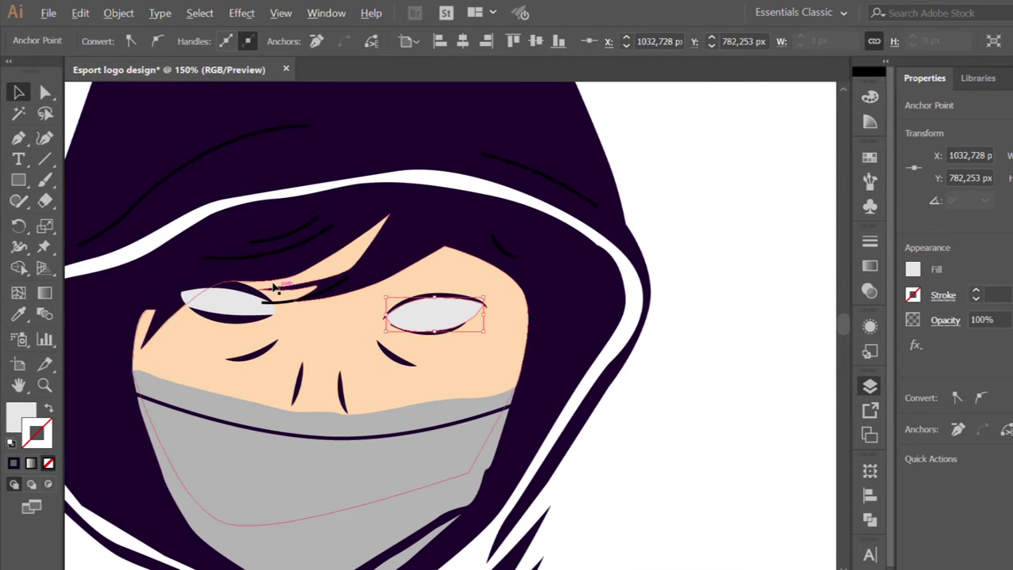
pyautogui.scroll(-1, 299, 309)
pyautogui.click(298, 312)
pyautogui.click(158, 219)
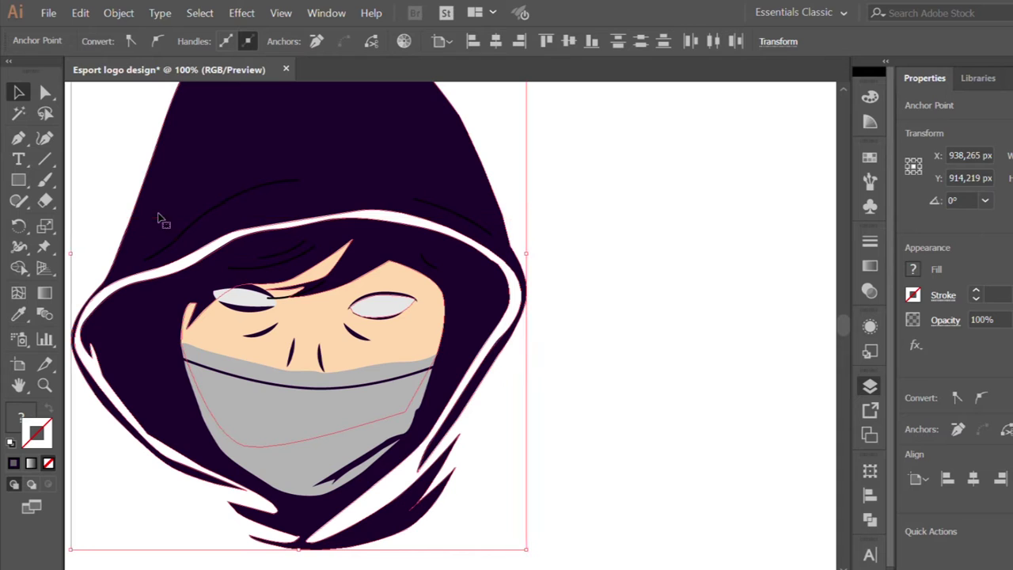
pyautogui.hotkey('ctrl', 'shift', 'a')
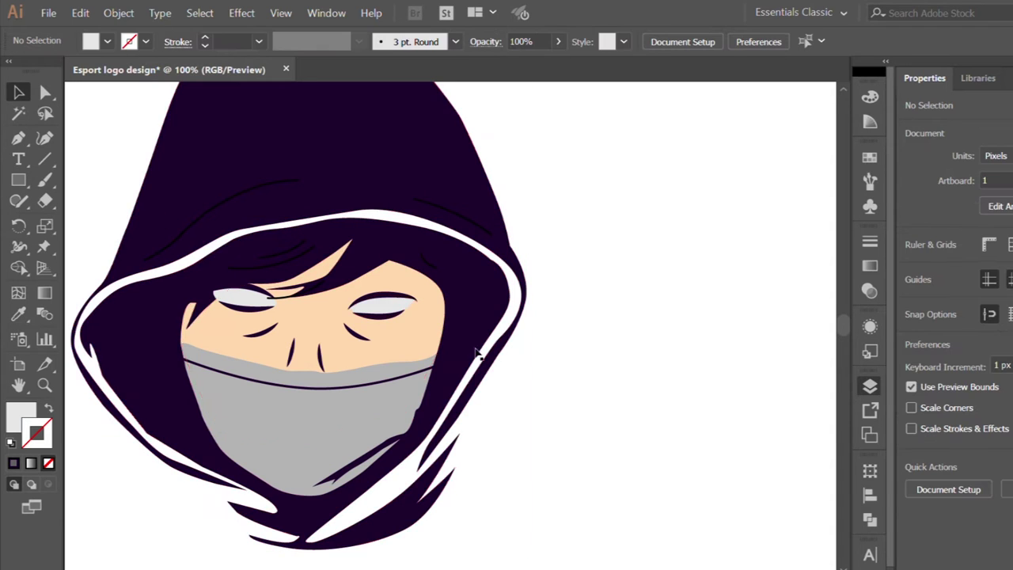
pyautogui.scroll(-2, 270, 337)
pyautogui.scroll(2, 270, 337)
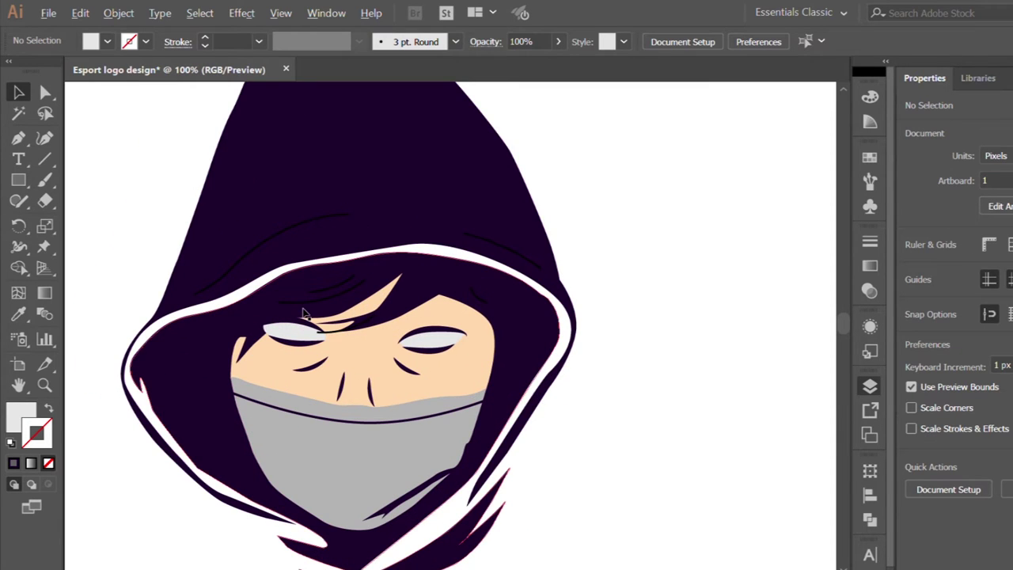
pyautogui.scroll(1, 332, 307)
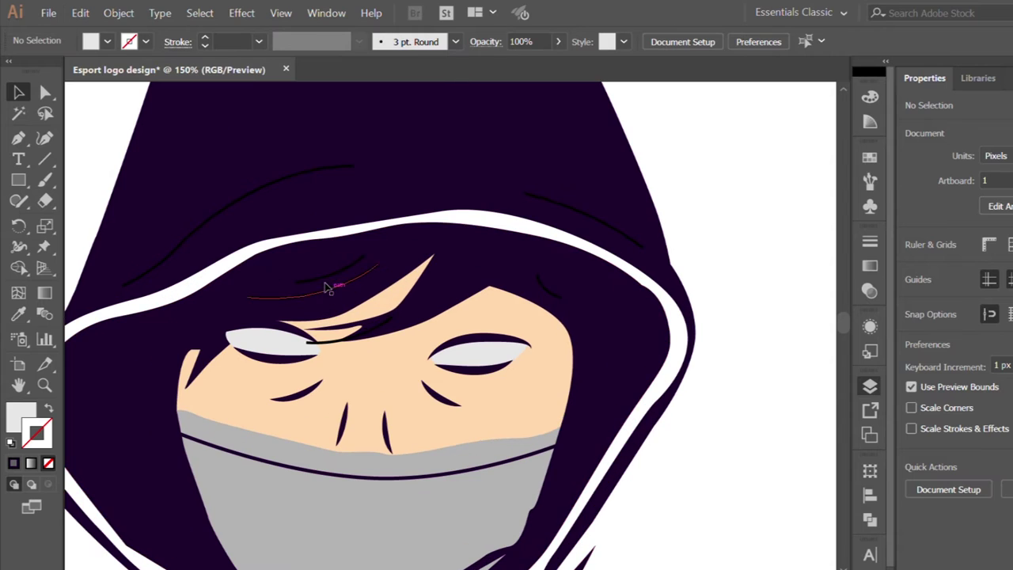
pyautogui.click(327, 287)
# - Give the hair strands the blue swatch colour as a stroke instead of a fill
pyautogui.press('i')
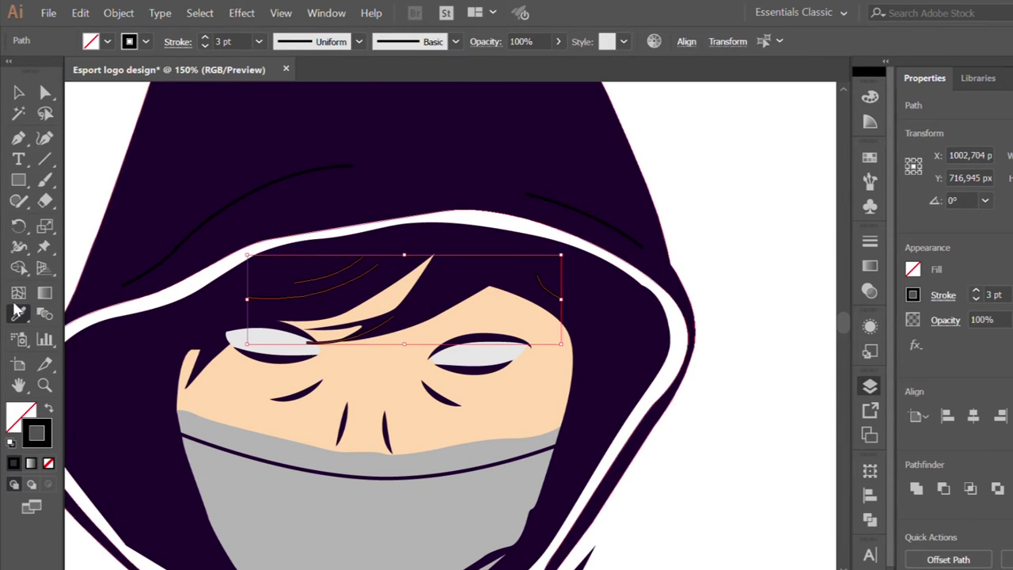
pyautogui.scroll(-2, 559, 310)
pyautogui.scroll(-2, 511, 317)
pyautogui.click(670, 272)
pyautogui.scroll(3, 410, 271)
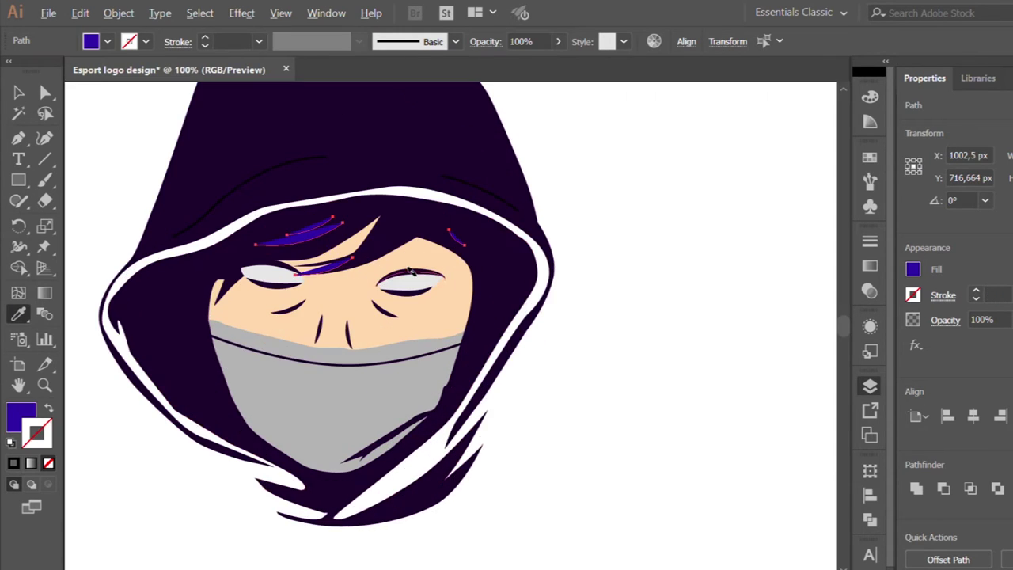
pyautogui.click(48, 409)
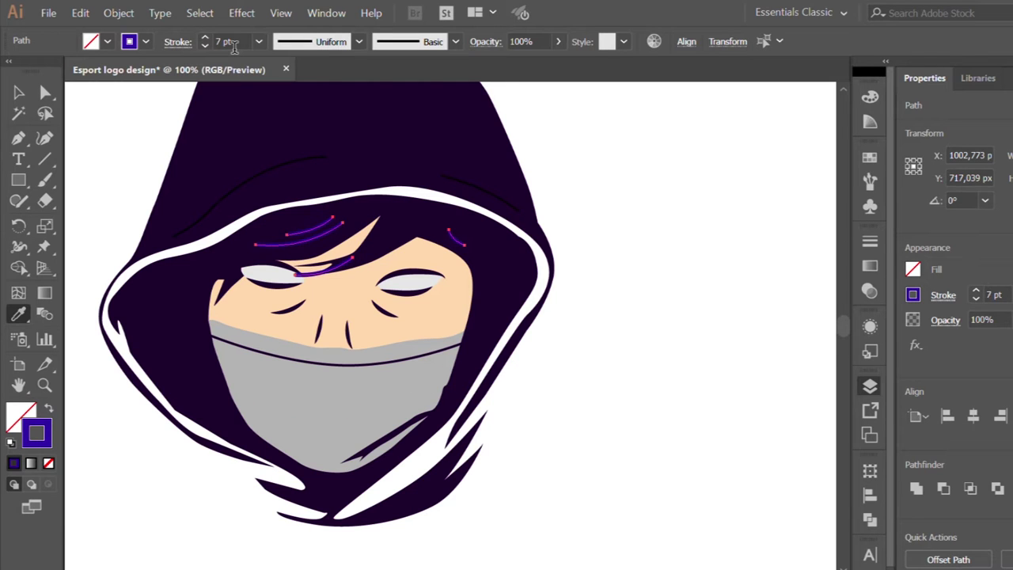
pyautogui.click(19, 92)
pyautogui.click(146, 190)
pyautogui.scroll(-1, 174, 230)
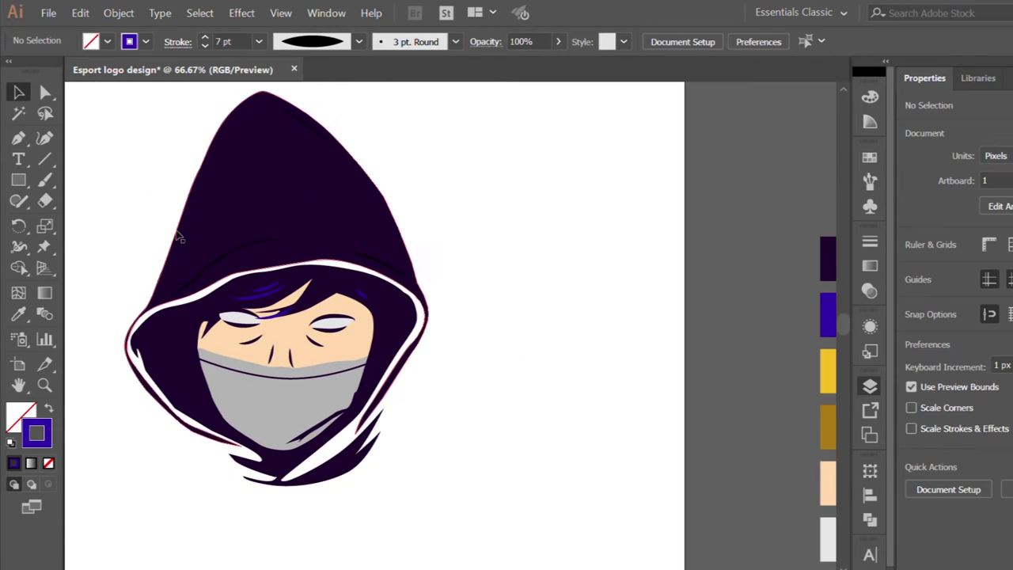
pyautogui.scroll(1, 237, 316)
pyautogui.scroll(2, 269, 356)
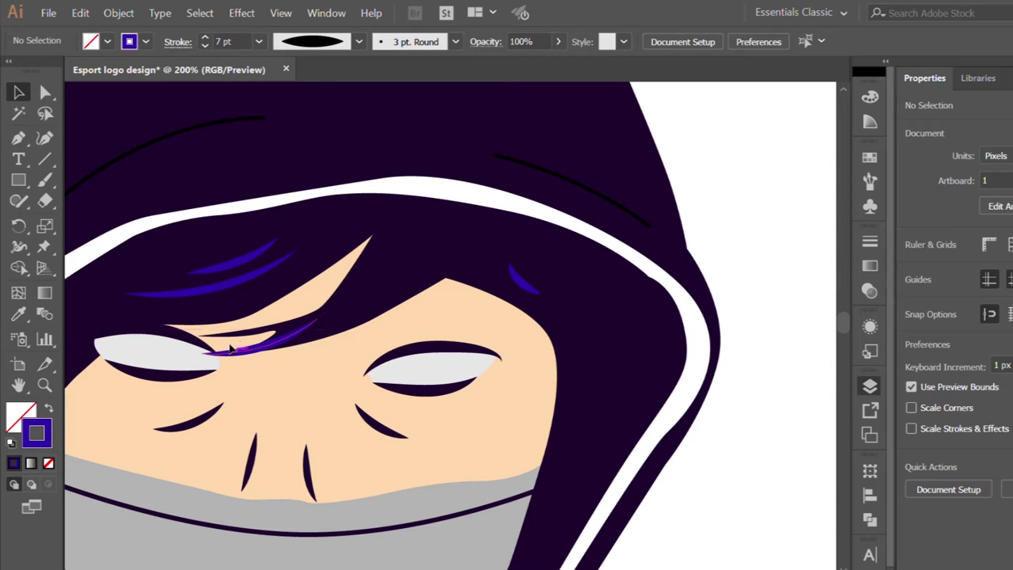
# - Copy the blue hair stroke onto the three hood highlight lines
pyautogui.click(287, 346)
pyautogui.scroll(-1, 581, 169)
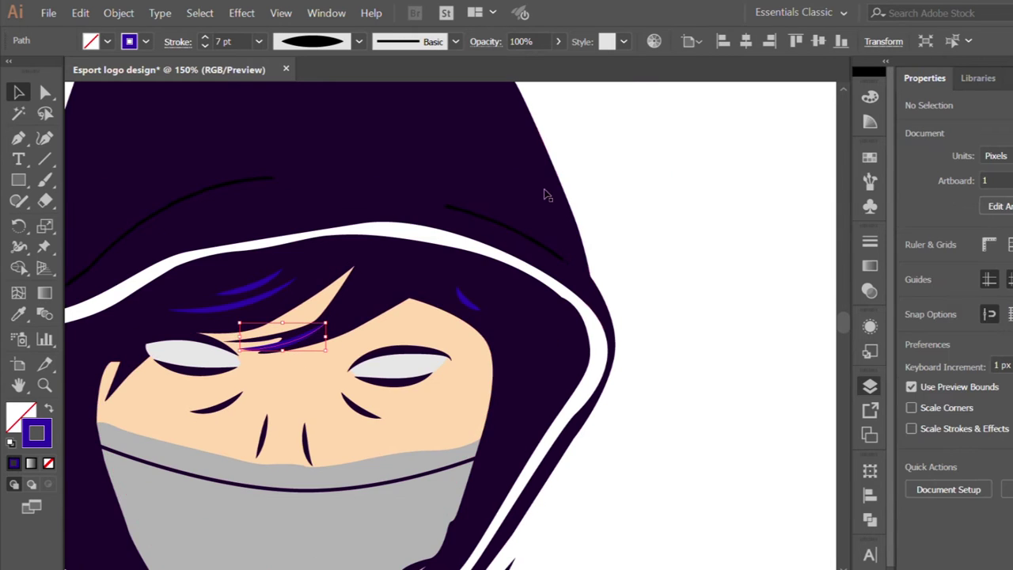
pyautogui.click(581, 170)
pyautogui.scroll(-1, 221, 448)
pyautogui.scroll(-1, 185, 319)
pyautogui.click(219, 302)
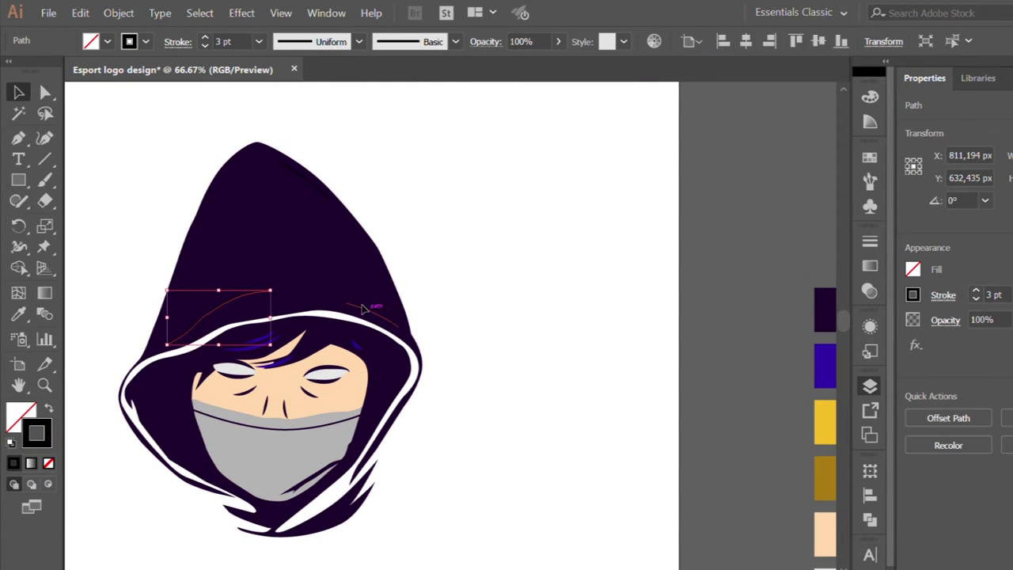
pyautogui.keyDown('shift'); pyautogui.click(372, 313); pyautogui.keyUp('shift')
pyautogui.keyDown('shift'); pyautogui.click(313, 188); pyautogui.keyUp('shift')
pyautogui.click(19, 315)
pyautogui.click(252, 343)
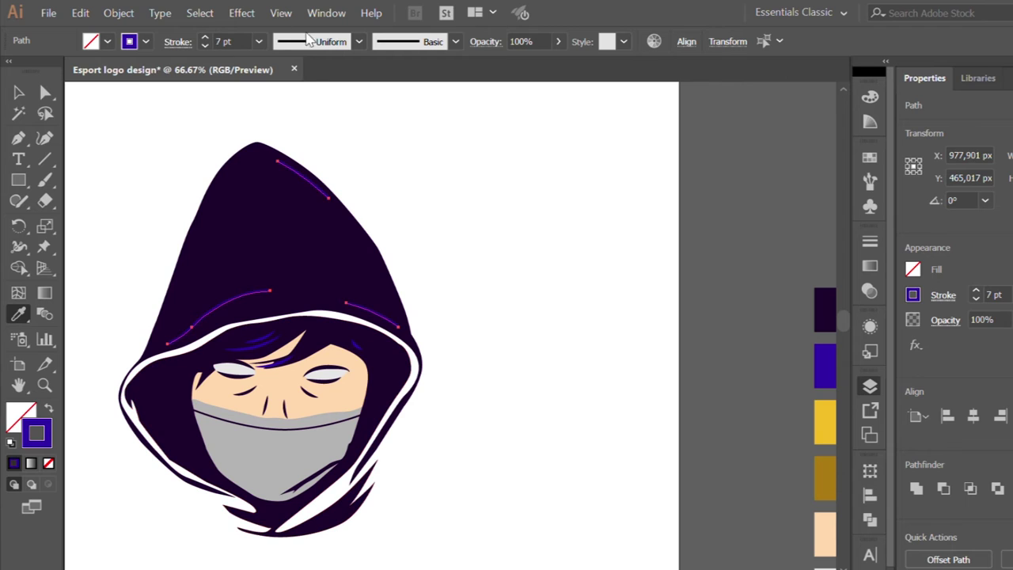
pyautogui.click(19, 92)
pyautogui.click(136, 129)
# - Thicken the strokes of the side and tip hood highlight lines
pyautogui.click(219, 293)
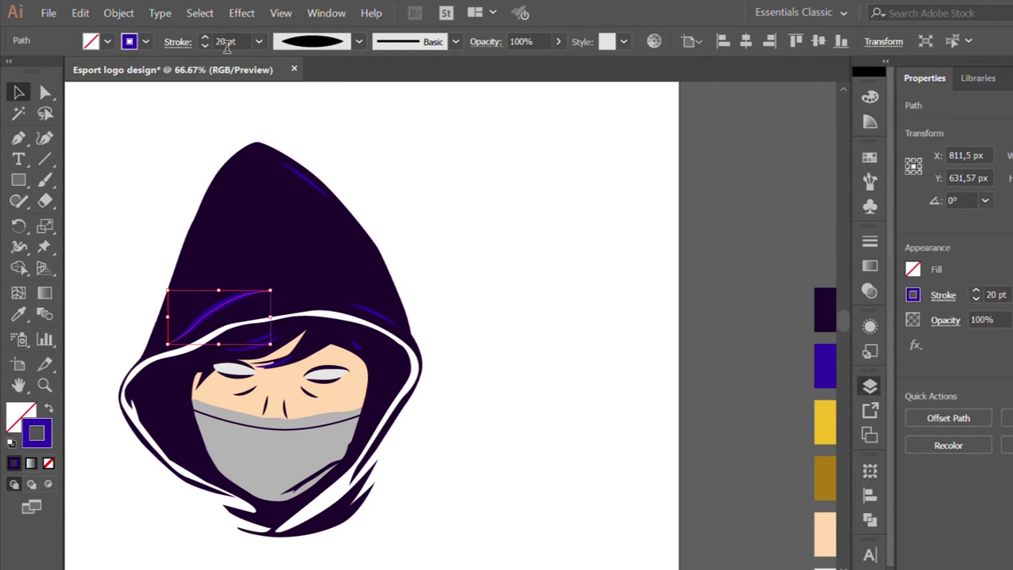
pyautogui.click(182, 134)
pyautogui.hscroll(-1, 182, 133)
pyautogui.click(396, 308)
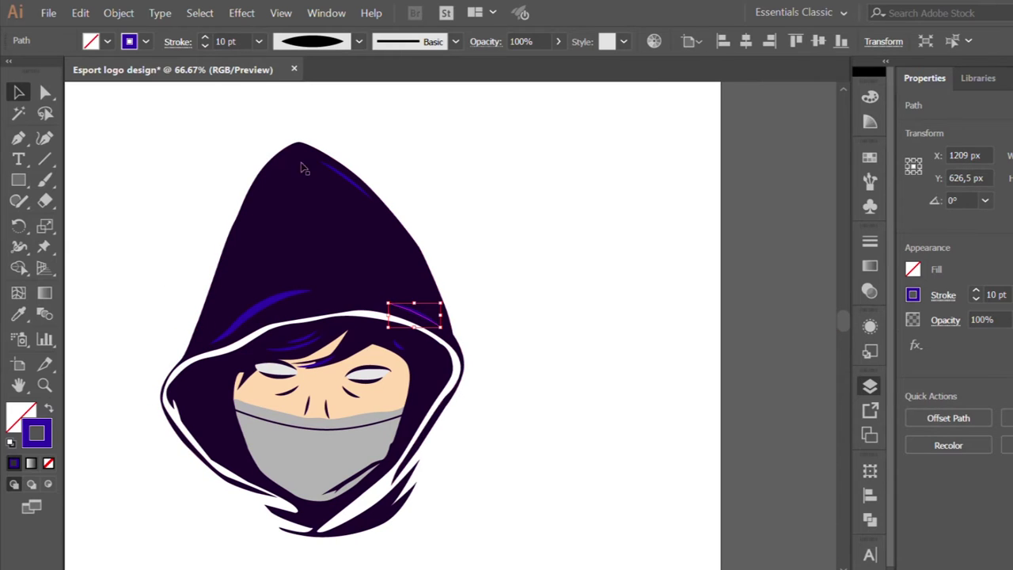
pyautogui.press('Up')
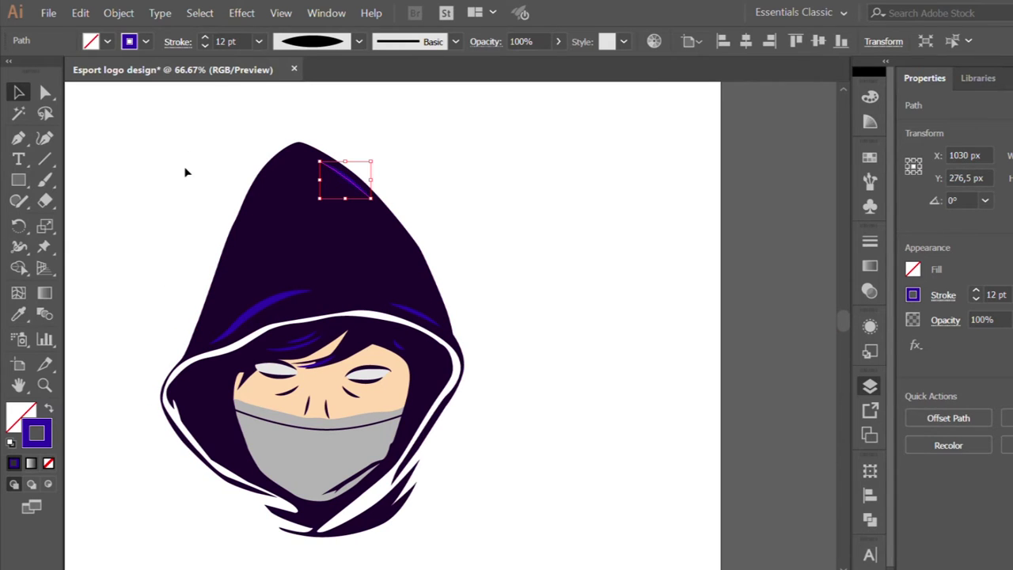
pyautogui.click(186, 173)
pyautogui.hotkey('ctrl', '-')
pyautogui.hotkey('ctrl', '-')
pyautogui.hscroll(-1, 195, 174)
pyautogui.scroll(1, 205, 176)
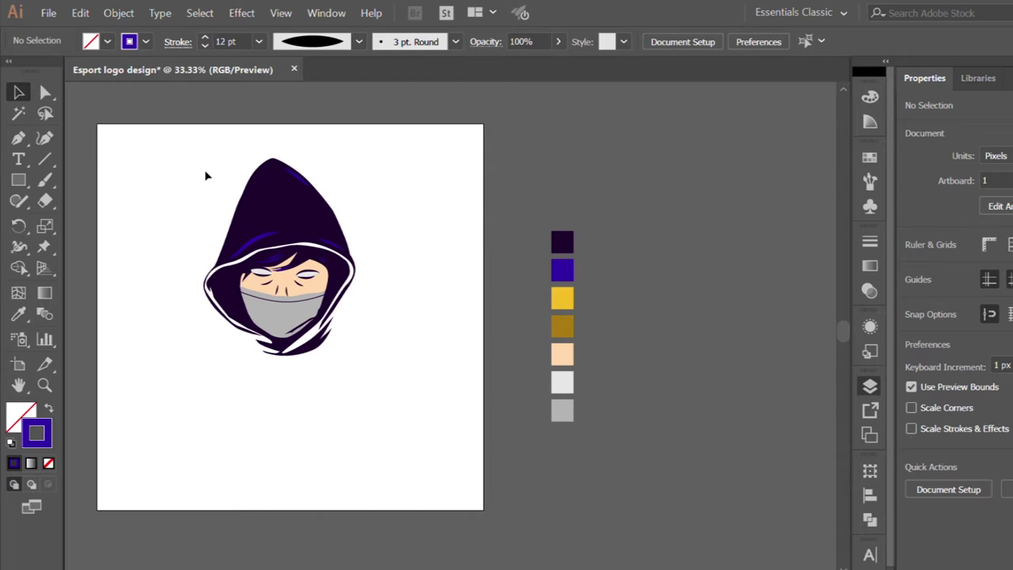
pyautogui.hotkey('ctrl', '+')
pyautogui.scroll(-1, 205, 175)
pyautogui.hotkey('ctrl', '-')
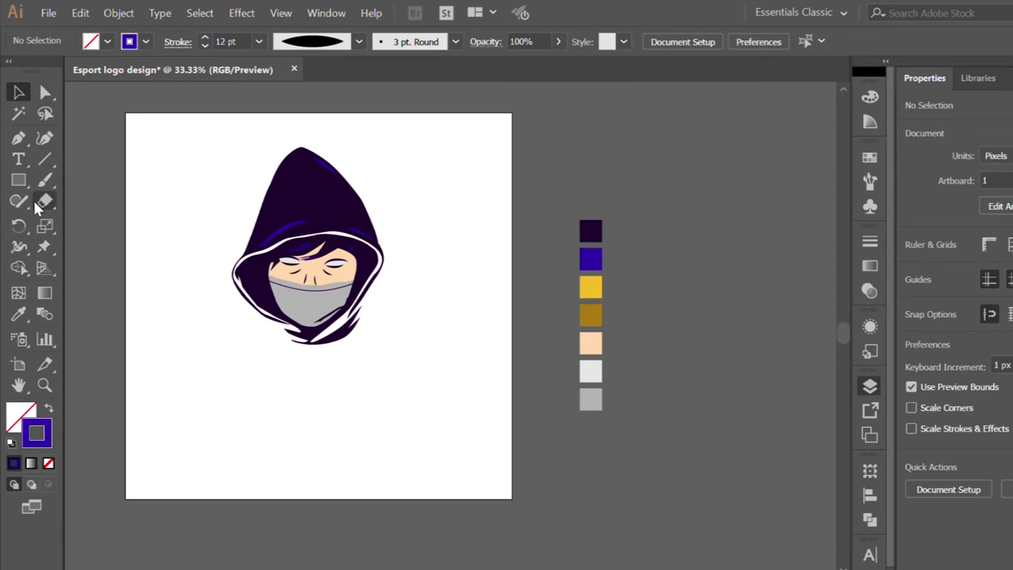
# - Draw a large circle below the head and fill it with the hood's dark colour
pyautogui.click(33, 180)
pyautogui.moveTo(278, 421); pyautogui.dragTo(373, 515)
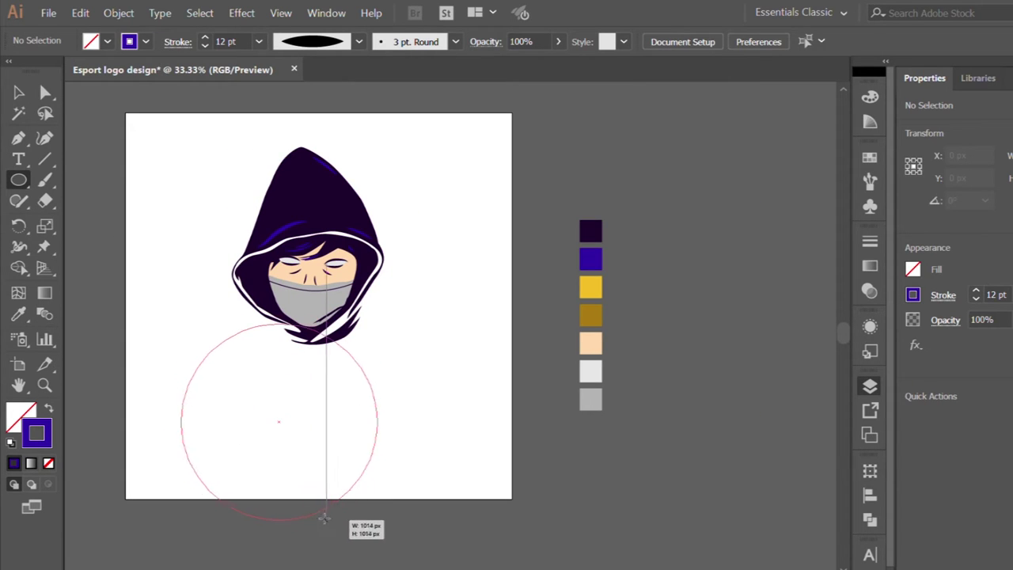
pyautogui.press('v')
pyautogui.hotkey('ctrl', '+')
pyautogui.hotkey('ctrl', '-')
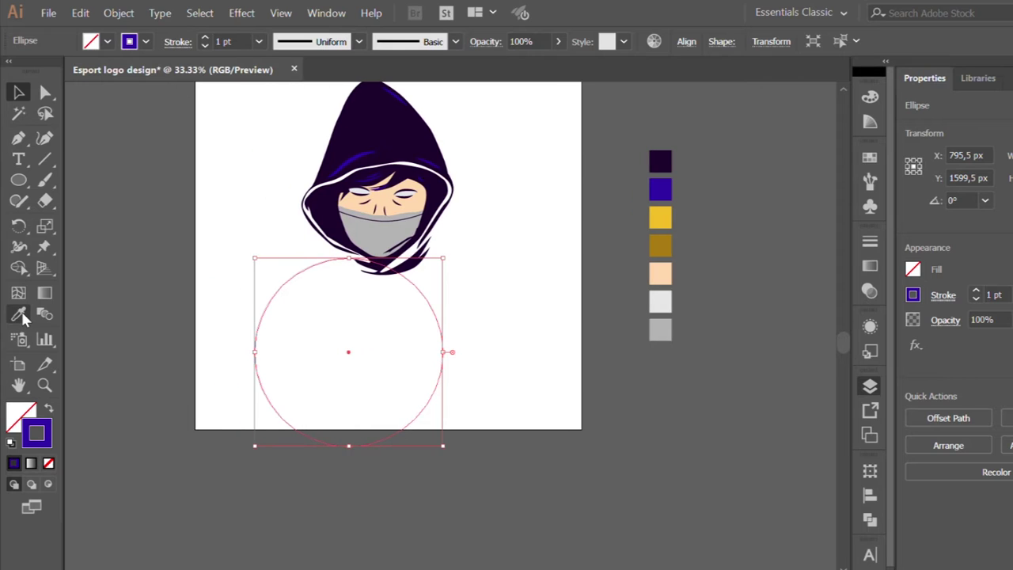
pyautogui.click(22, 317)
pyautogui.click(325, 198)
# - Duplicate the dark circle overlapping itself and intersect the two into a lens shape
pyautogui.press('v')
pyautogui.moveTo(364, 405)
pyautogui.mouseDown()
pyautogui.moveTo(341, 467)
pyautogui.moveTo(357, 452)
pyautogui.mouseUp()
pyautogui.scroll(-5, 340, 467)
pyautogui.moveTo(320, 364); pyautogui.dragTo(413, 365)
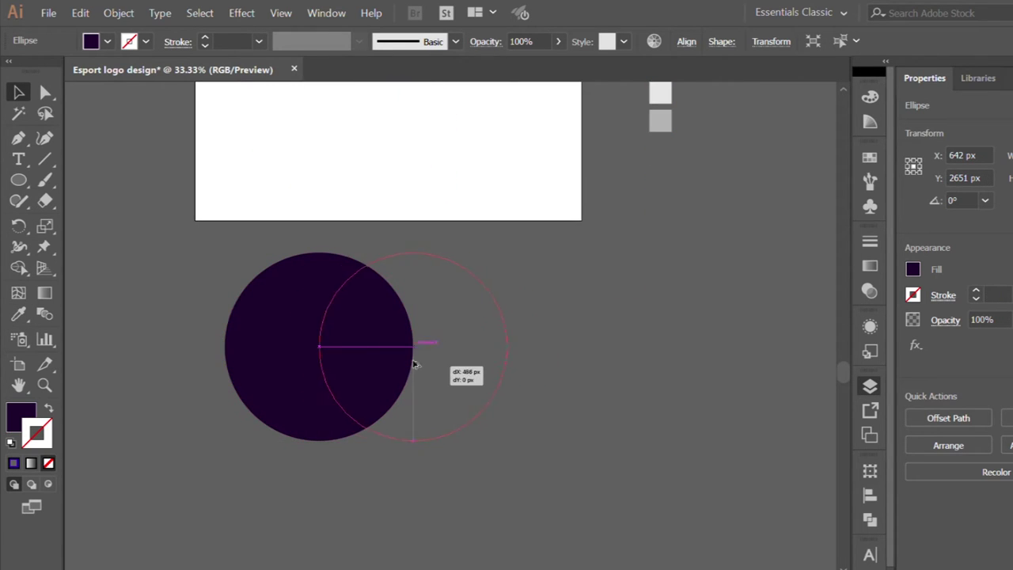
pyautogui.moveTo(413, 365); pyautogui.dragTo(412, 365)
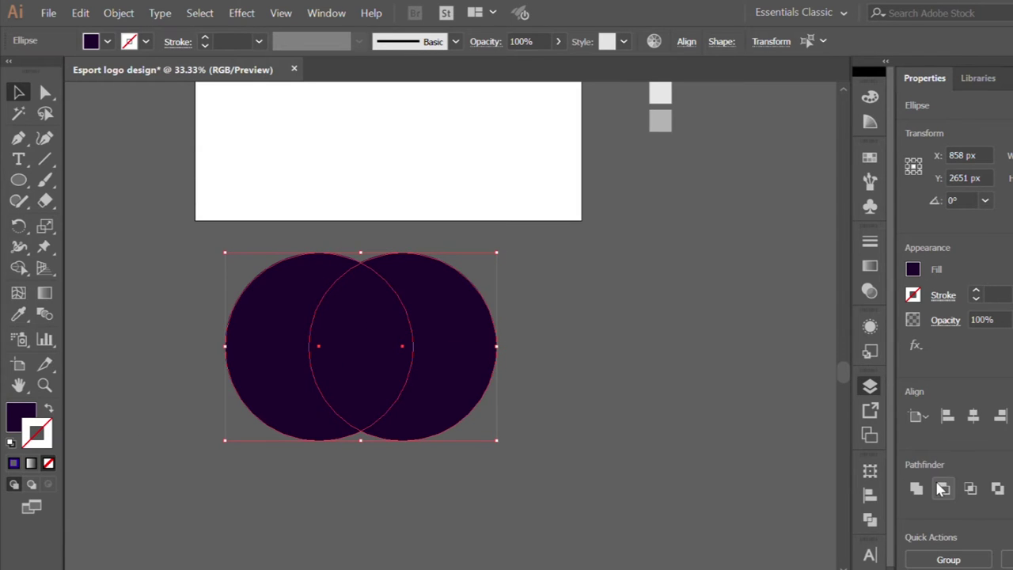
pyautogui.click(963, 489)
pyautogui.scroll(1, 288, 326)
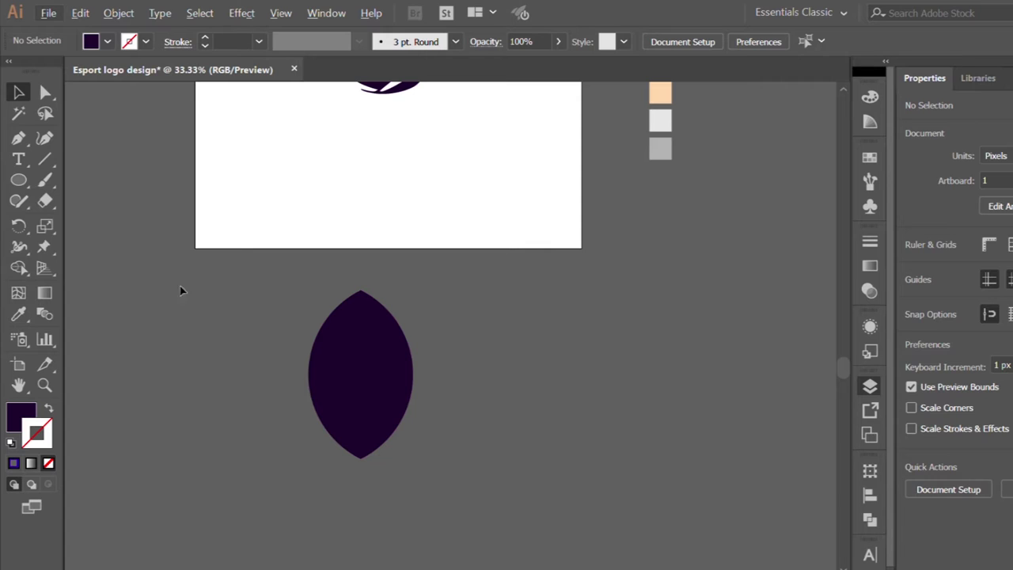
# - Draw another circle as an outline and position it over the lens top
pyautogui.click(19, 180)
pyautogui.moveTo(379, 511); pyautogui.dragTo(409, 491)
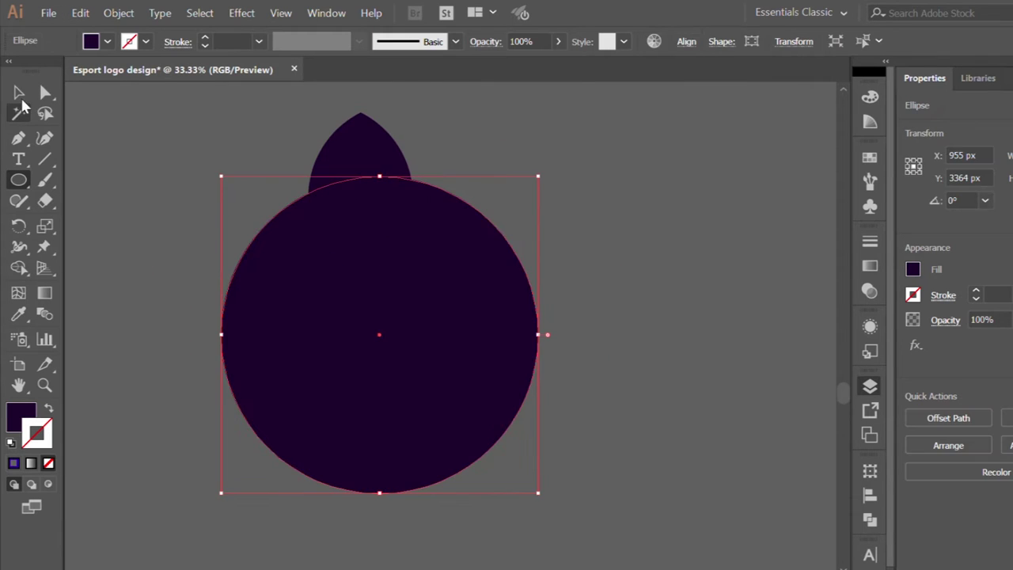
pyautogui.click(19, 93)
pyautogui.scroll(1, 362, 267)
pyautogui.moveTo(379, 375); pyautogui.dragTo(361, 357)
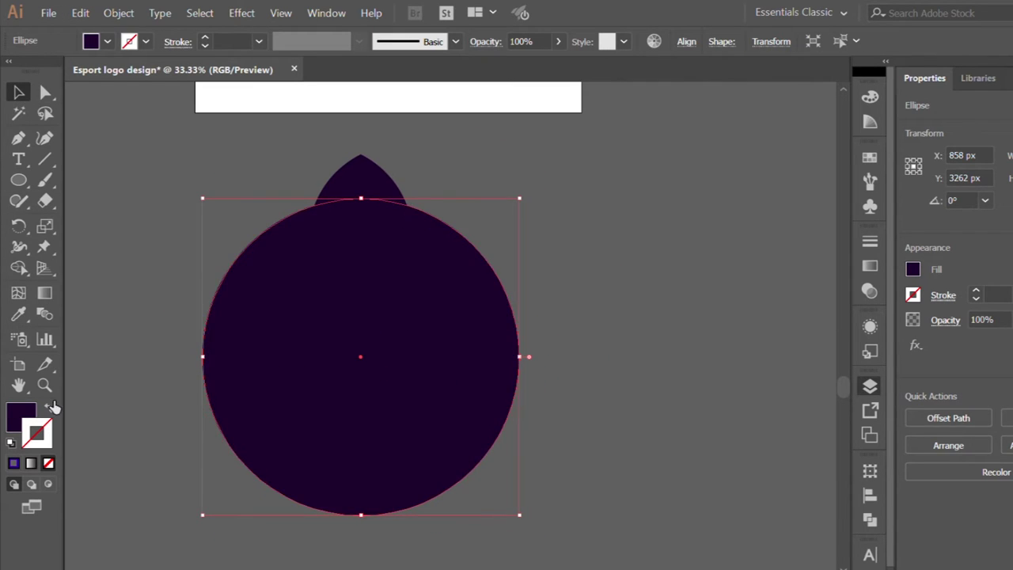
pyautogui.click(48, 408)
pyautogui.click(171, 184)
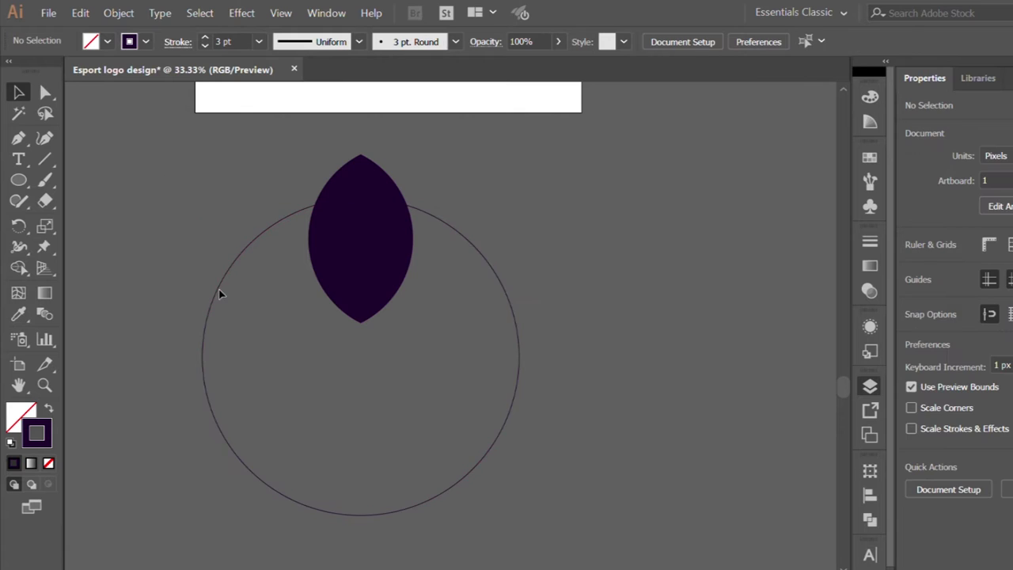
pyautogui.moveTo(213, 283); pyautogui.dragTo(212, 312)
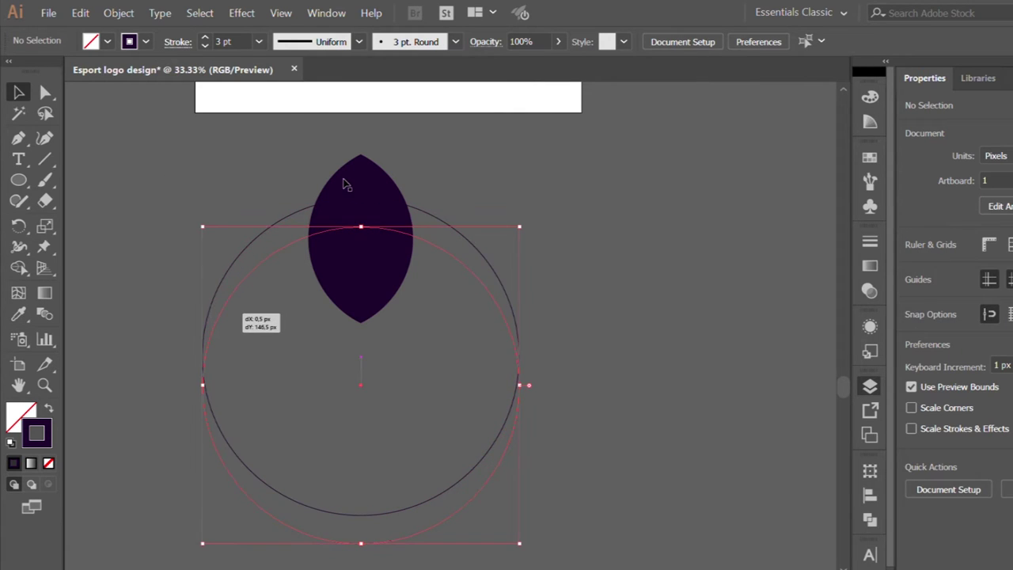
# - Trim the top of the lens with Shape Builder and delete the helper circle
pyautogui.keyDown('shift'); pyautogui.click(346, 182); pyautogui.keyUp('shift')
pyautogui.hotkey('shift', 'm')
pyautogui.keyDown('alt'); pyautogui.click(346, 200); pyautogui.keyUp('alt')
pyautogui.press('v')
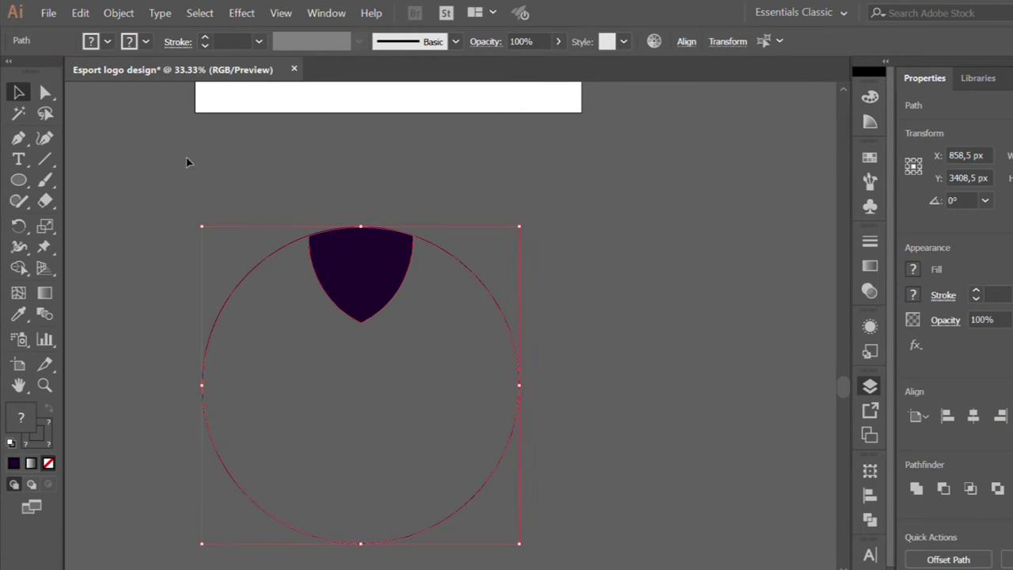
pyautogui.click(247, 301)
pyautogui.press('Delete')
pyautogui.scroll(3, 430, 404)
# - Move and enlarge the shield onto the artboard as an outline around the head
pyautogui.moveTo(403, 389); pyautogui.dragTo(425, 170)
pyautogui.scroll(2, 448, 248)
pyautogui.scroll(2, 451, 325)
pyautogui.moveTo(451, 324); pyautogui.dragTo(488, 417)
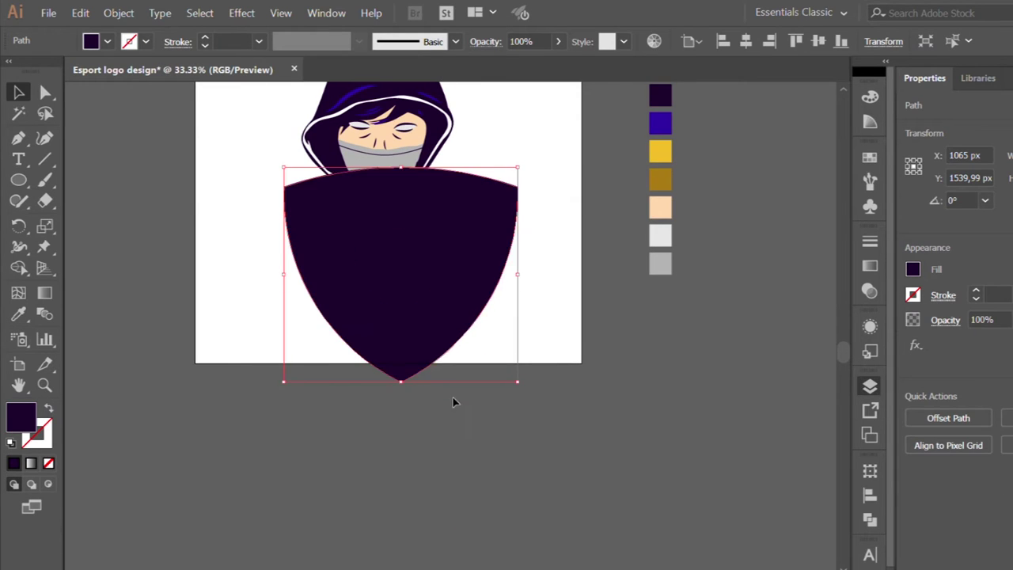
pyautogui.moveTo(351, 295); pyautogui.dragTo(350, 249)
pyautogui.scroll(1, 459, 335)
pyautogui.scroll(2, 459, 334)
pyautogui.moveTo(405, 304); pyautogui.dragTo(402, 346)
pyautogui.moveTo(494, 187); pyautogui.dragTo(501, 182)
pyautogui.hotkey('shift', 'x')
pyautogui.moveTo(309, 363); pyautogui.dragTo(311, 334)
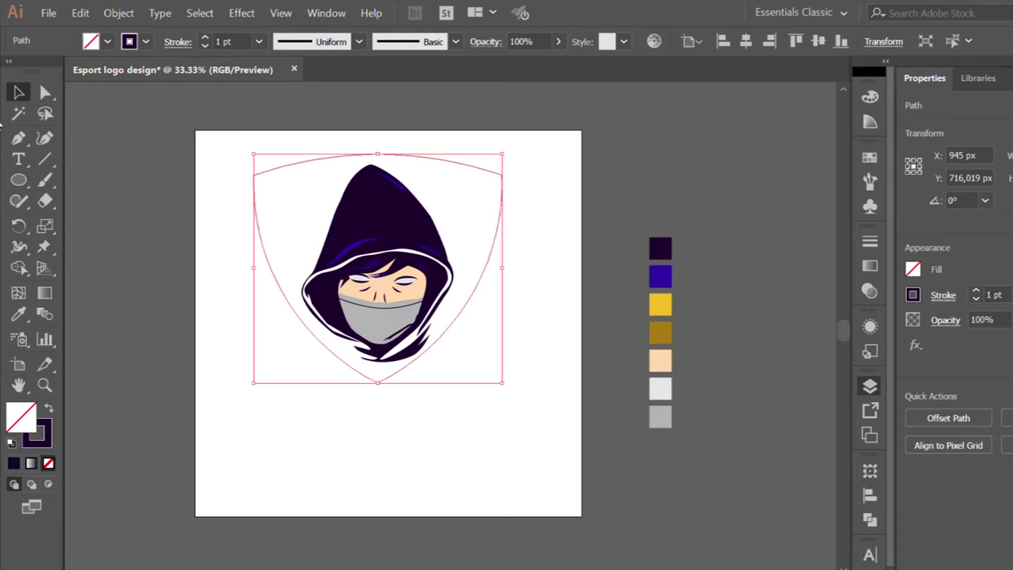
# - Pull the shield's bottom point lower and reposition the shield around the head
pyautogui.press('a')
pyautogui.moveTo(377, 382); pyautogui.dragTo(377, 402)
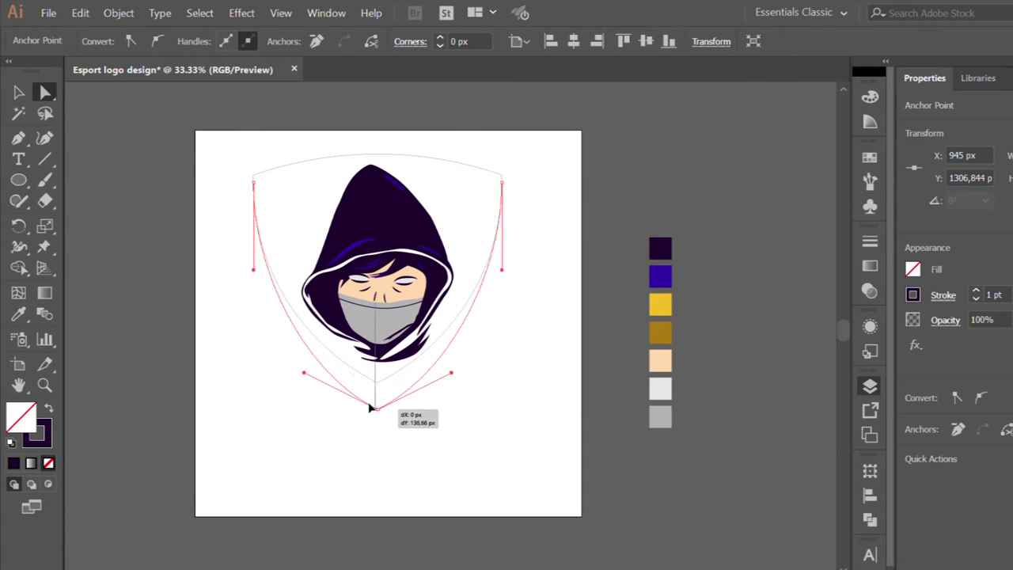
pyautogui.click(19, 92)
pyautogui.click(252, 224)
pyautogui.moveTo(257, 256); pyautogui.dragTo(264, 303)
pyautogui.click(197, 242)
pyautogui.scroll(-1, 261, 277)
pyautogui.scroll(1, 334, 348)
pyautogui.click(290, 377)
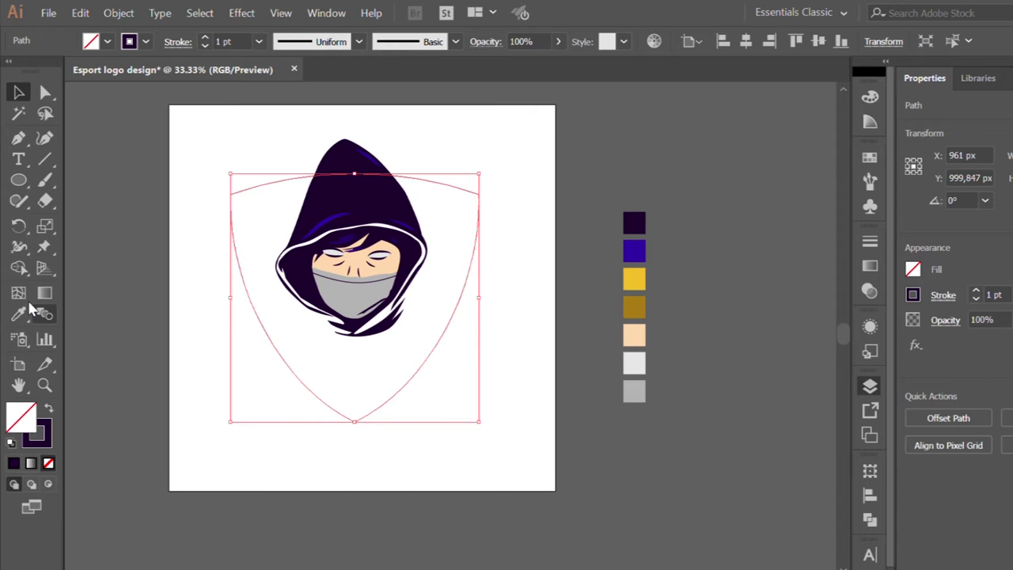
# - Fill the shield dark purple and add a smaller grey copy inside it
pyautogui.click(49, 409)
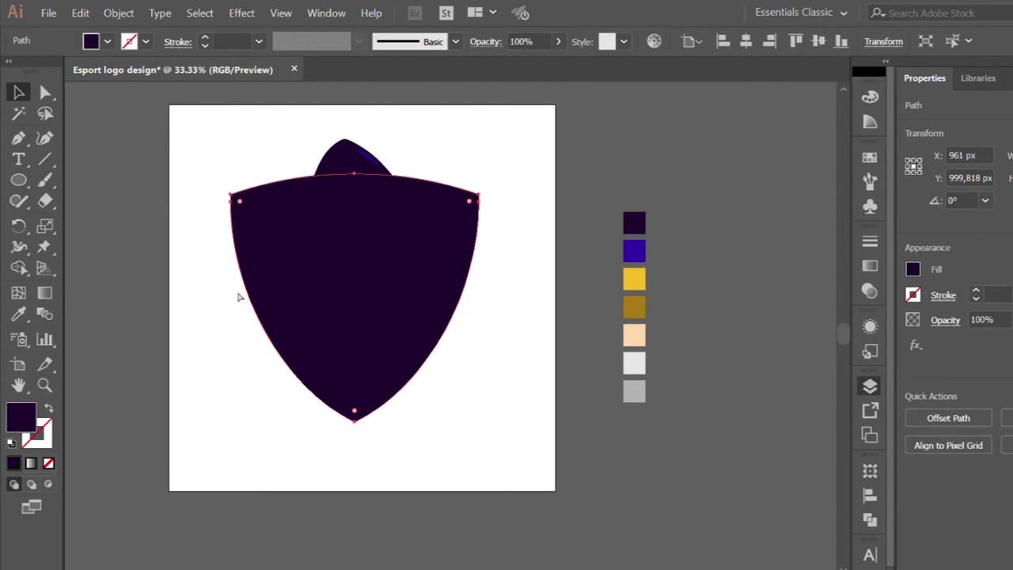
pyautogui.moveTo(478, 173)
pyautogui.mouseDown()
pyautogui.moveTo(464, 199)
pyautogui.moveTo(485, 179)
pyautogui.mouseUp()
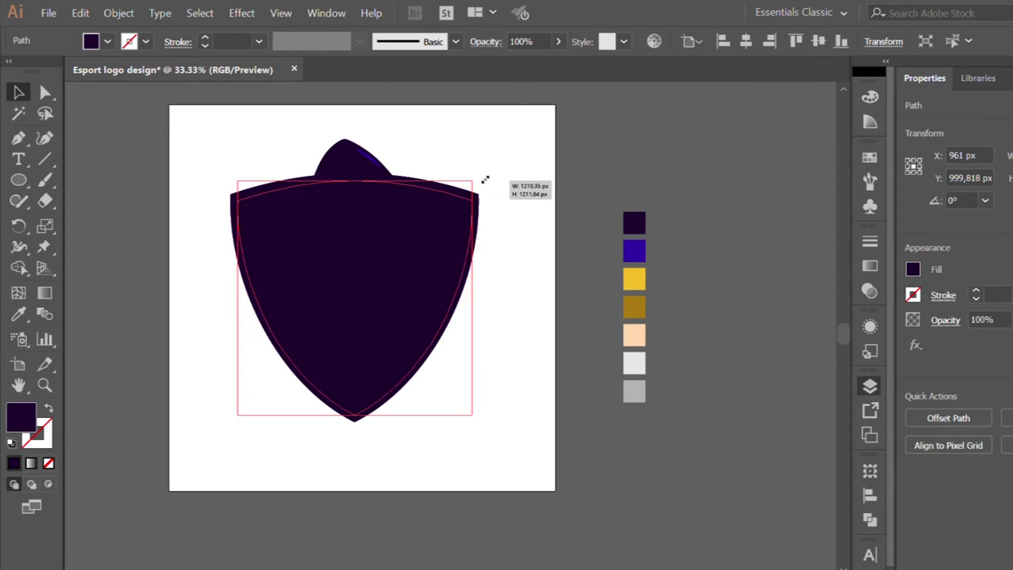
pyautogui.press('i')
pyautogui.click(634, 390)
pyautogui.click(19, 92)
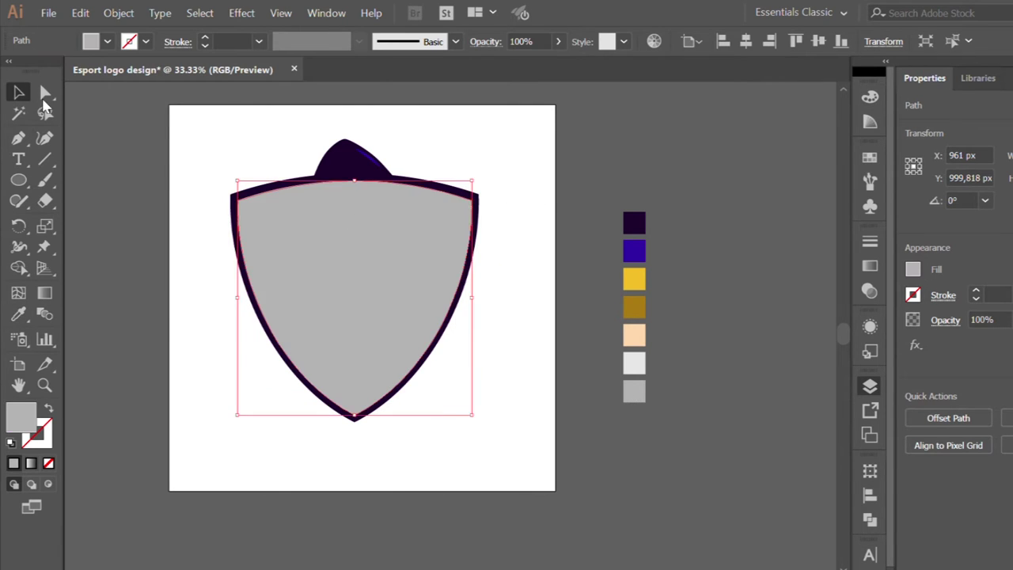
# - Make an even smaller inner copy and combine it with the grey shield into a ring
pyautogui.hotkey('ctrl', '+')
pyautogui.moveTo(520, 173); pyautogui.dragTo(492, 181)
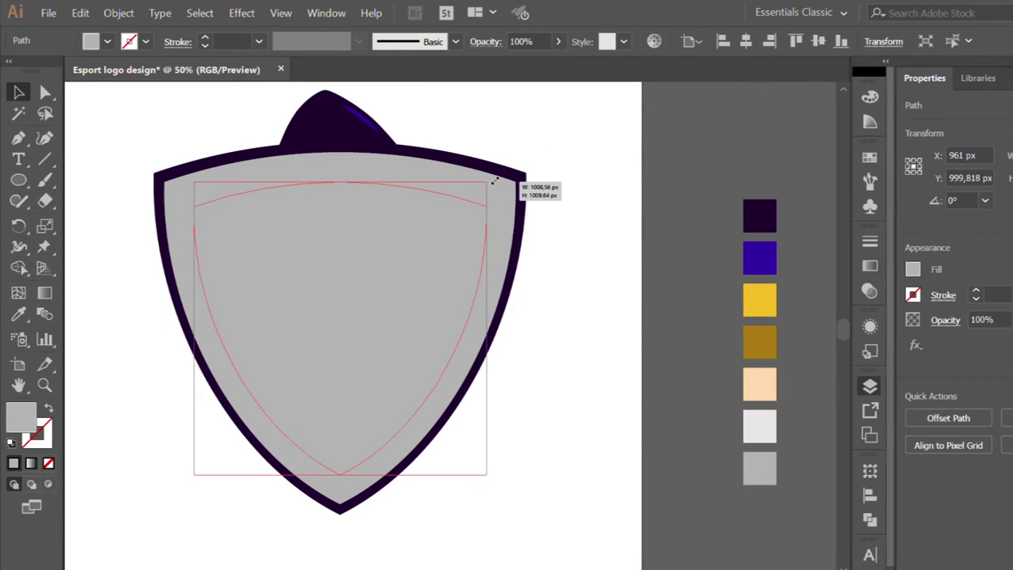
pyautogui.hotkey('ctrl', '-')
pyautogui.keyDown('shift'); pyautogui.click(294, 185); pyautogui.keyUp('shift')
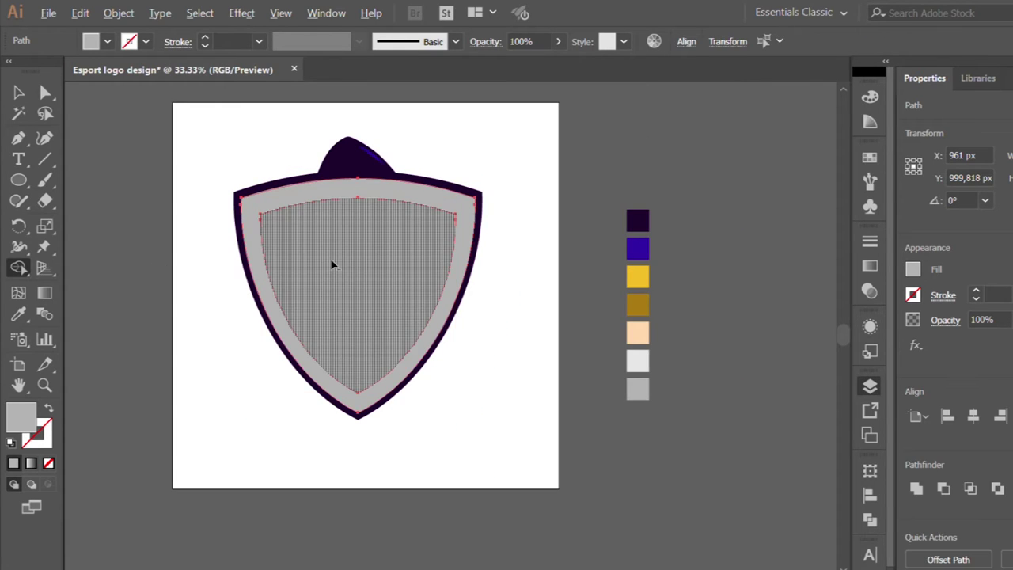
pyautogui.hotkey('ctrl', '8')
# - Send the shield layers behind the hooded head and group them
pyautogui.moveTo(220, 190); pyautogui.dragTo(240, 215)
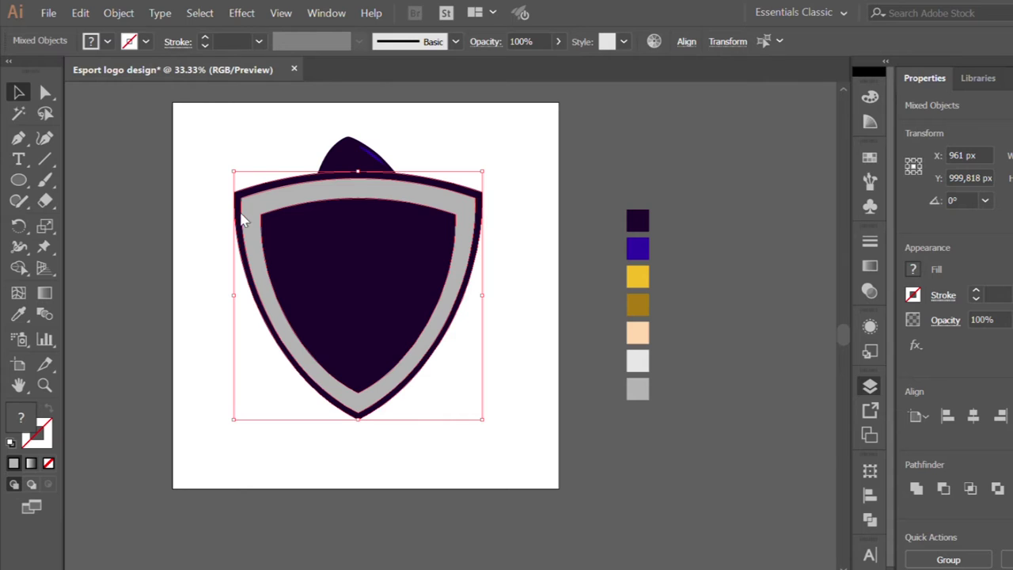
pyautogui.hotkey('ctrl', 'shift', '[')
pyautogui.click(411, 434)
pyautogui.scroll(-1, 410, 438)
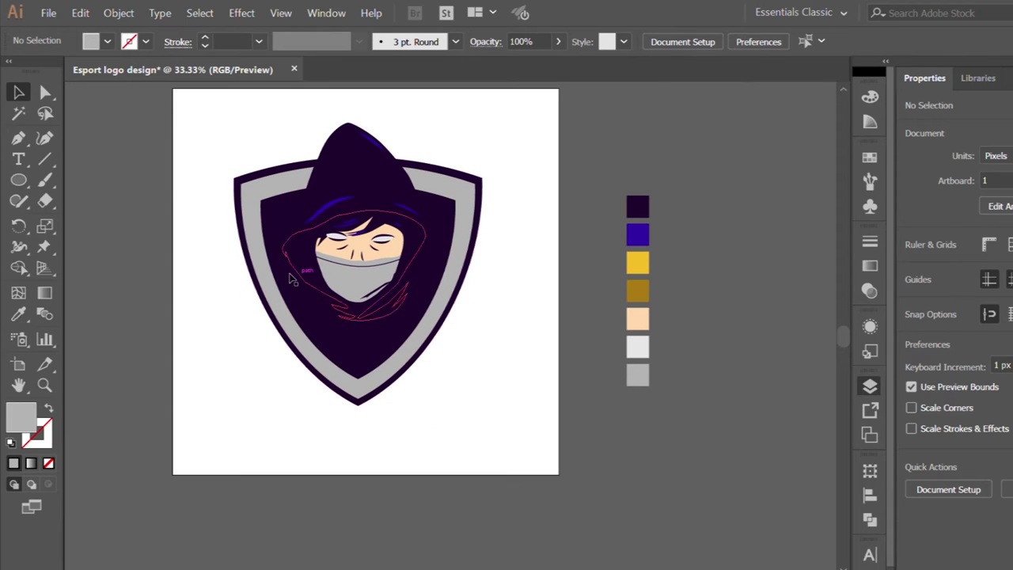
pyautogui.hscroll(1, 210, 165)
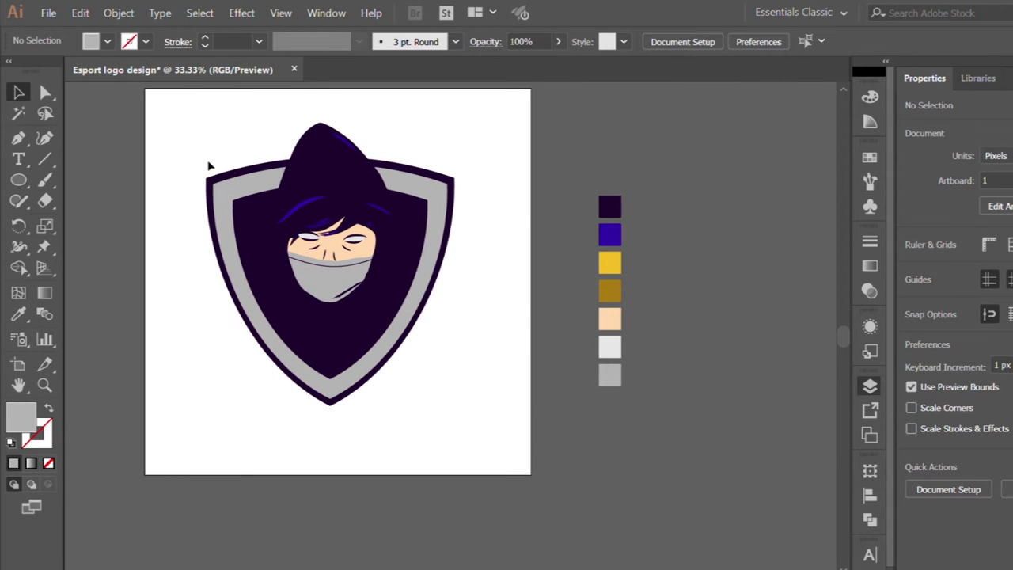
pyautogui.moveTo(209, 164); pyautogui.dragTo(219, 200)
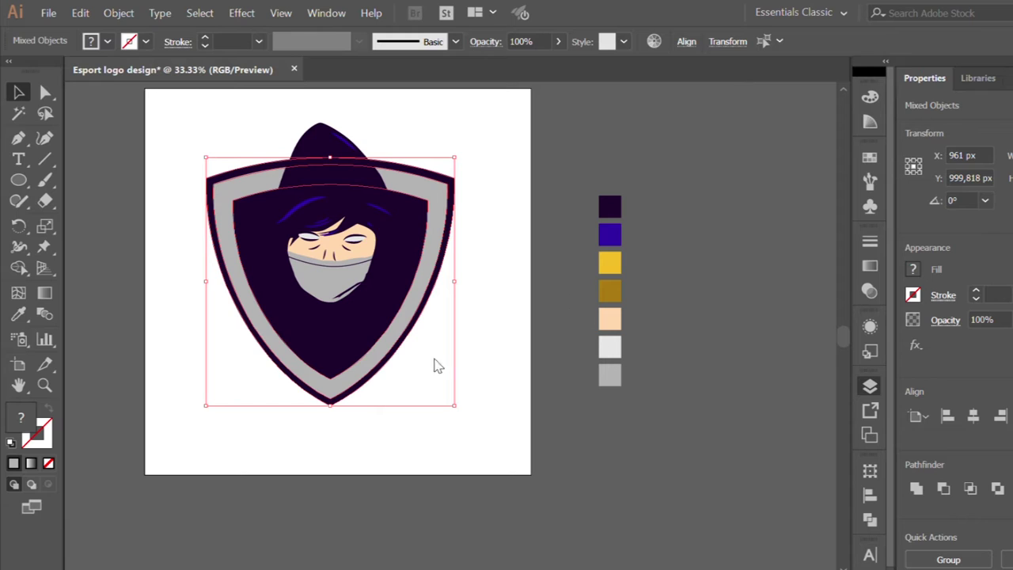
pyautogui.hotkey('ctrl', 'g')
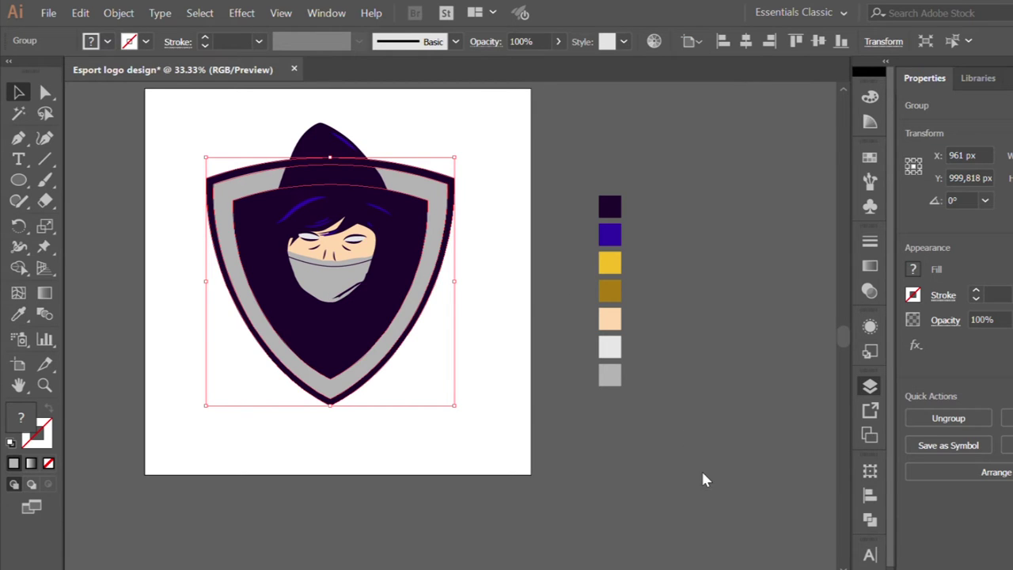
pyautogui.click(670, 471)
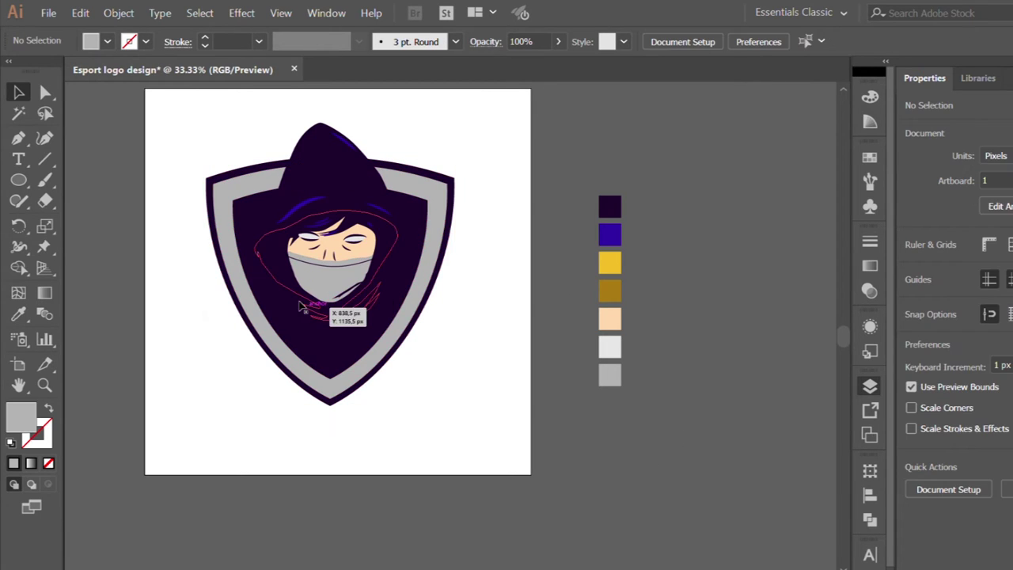
# - Zoom in on the hood and hide the shield to isolate the hood artwork
pyautogui.click(302, 307)
pyautogui.hotkey('ctrl', '=')
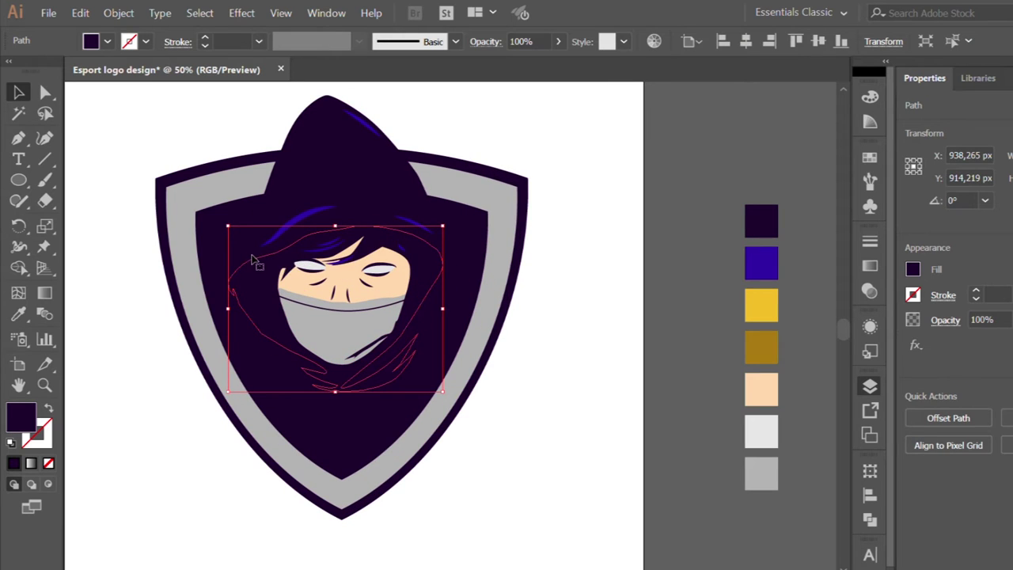
pyautogui.click(263, 252)
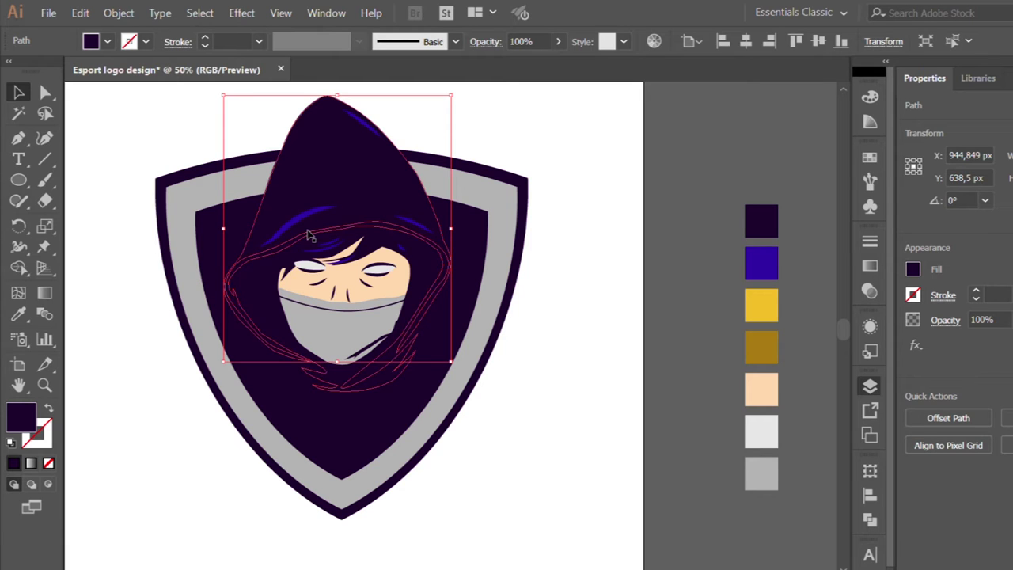
pyautogui.hotkey('ctrl', 'alt', 'shift', '3')
pyautogui.click(558, 410)
pyautogui.hotkey('ctrl', '=')
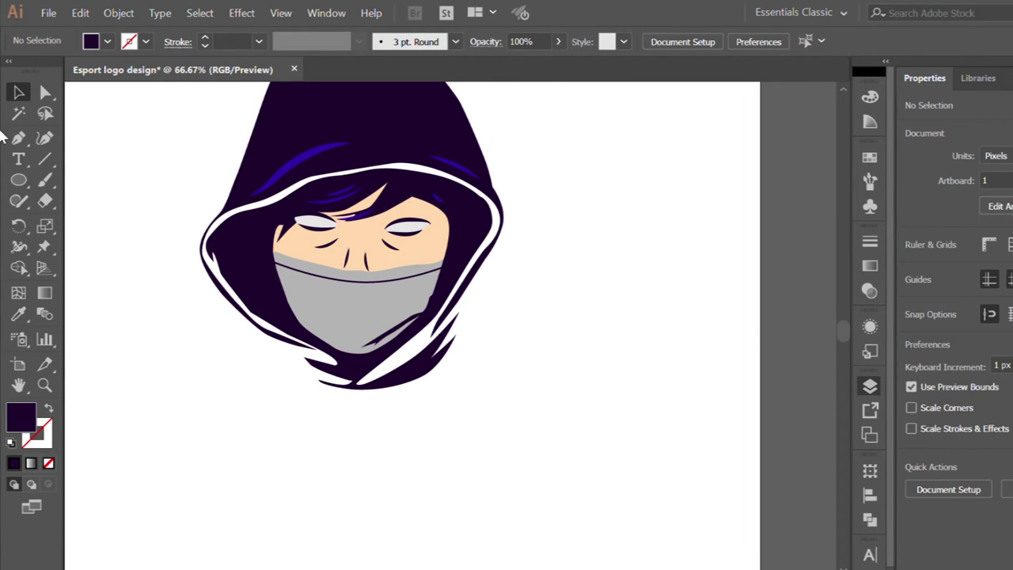
# - Pen-trace the lining from the hood tip up the left edge and across the top
pyautogui.press('p')
pyautogui.hotkey('ctrl', '=')
pyautogui.click(351, 387)
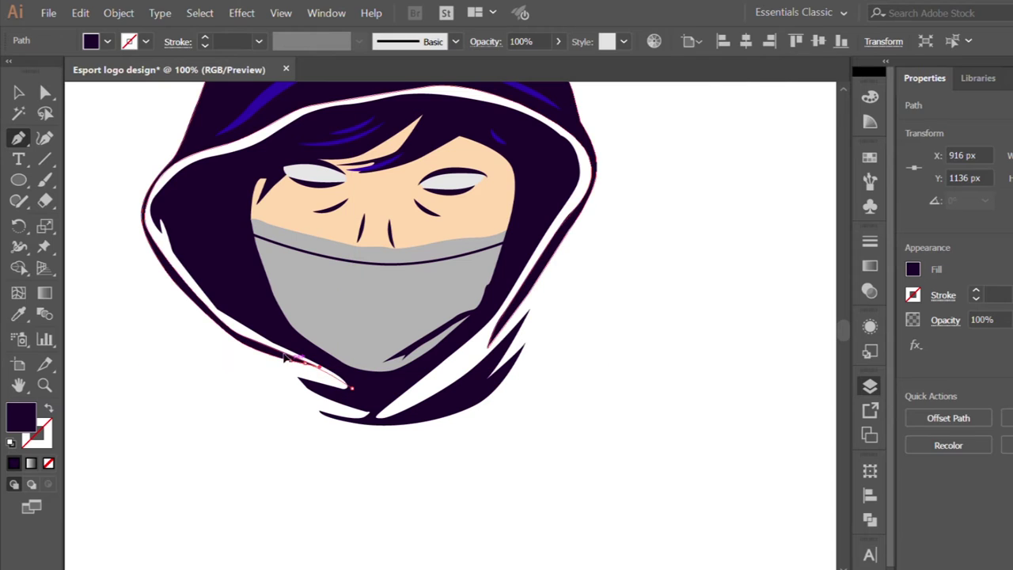
pyautogui.hotkey('ctrl', '=')
pyautogui.click(167, 280)
pyautogui.click(146, 250)
pyautogui.click(129, 221)
pyautogui.scroll(1, 102, 174)
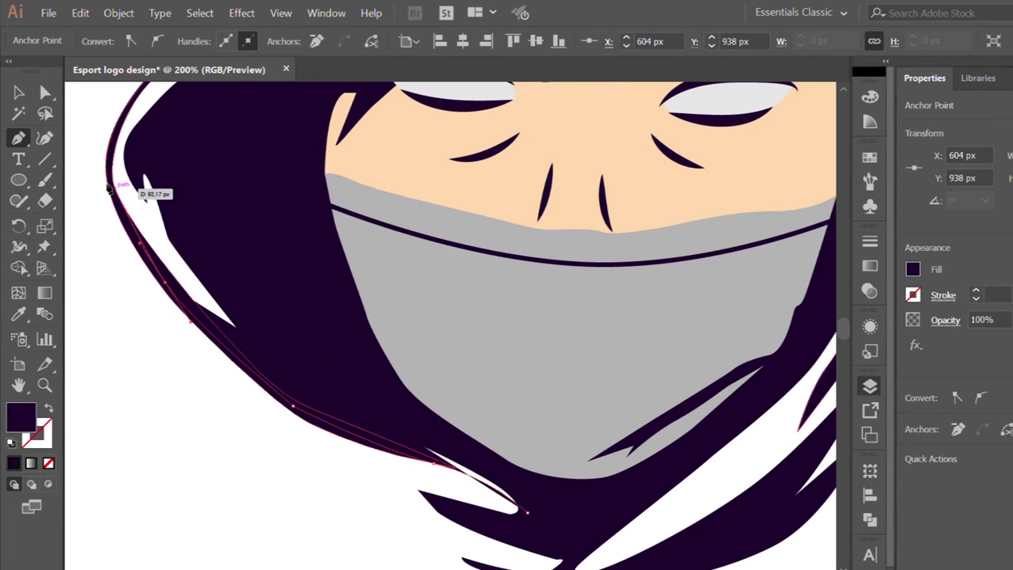
pyautogui.scroll(1, 109, 185)
pyautogui.scroll(1, 101, 181)
pyautogui.scroll(3, 179, 220)
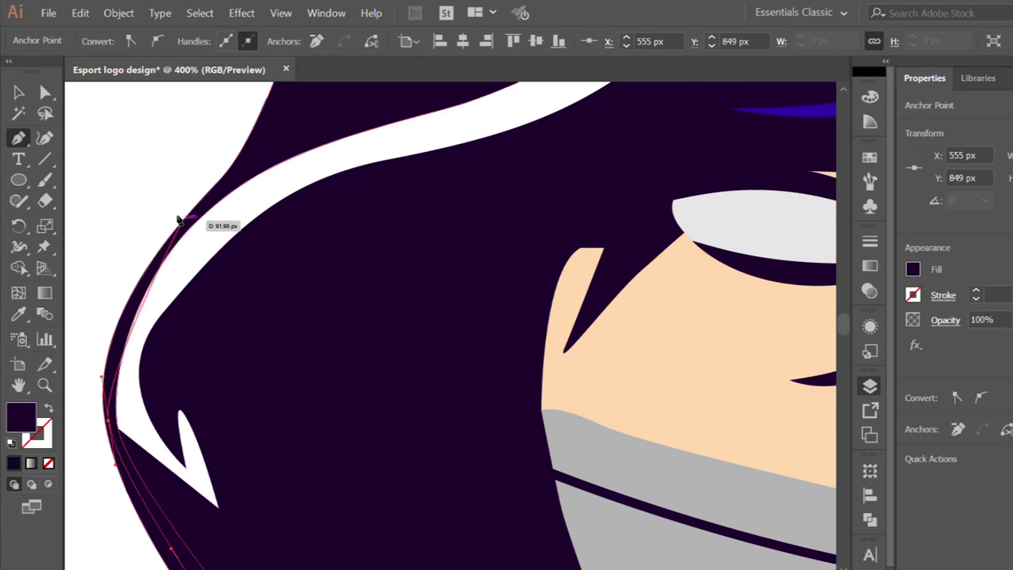
pyautogui.click(245, 163)
pyautogui.click(290, 141)
pyautogui.scroll(-3, 255, 190)
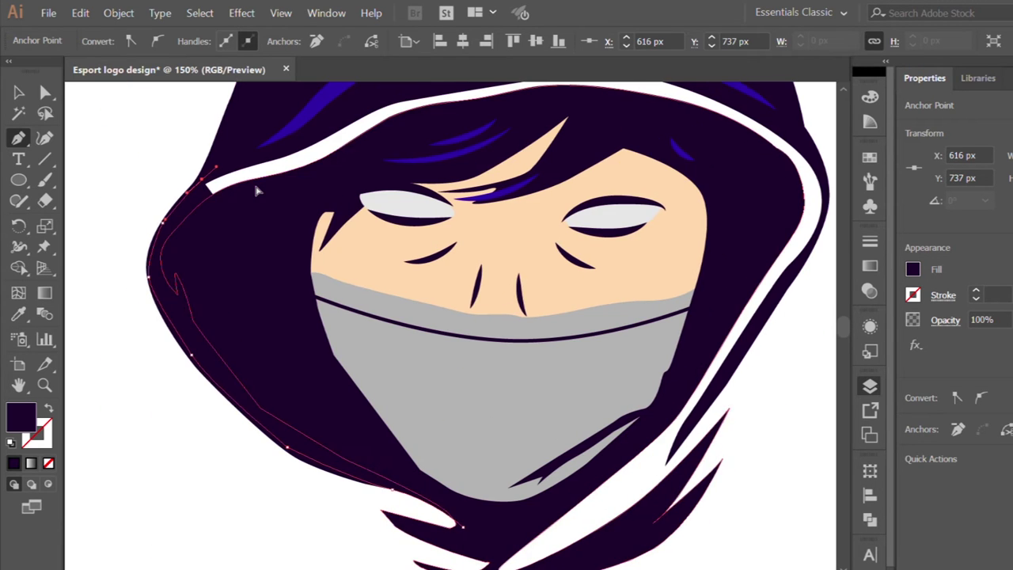
pyautogui.scroll(3, 256, 190)
pyautogui.click(340, 124)
pyautogui.click(414, 129)
pyautogui.click(611, 108)
# - Continue the lining down the white stripe edge and bottom tips, closing it at the start
pyautogui.hscroll(2, 673, 174)
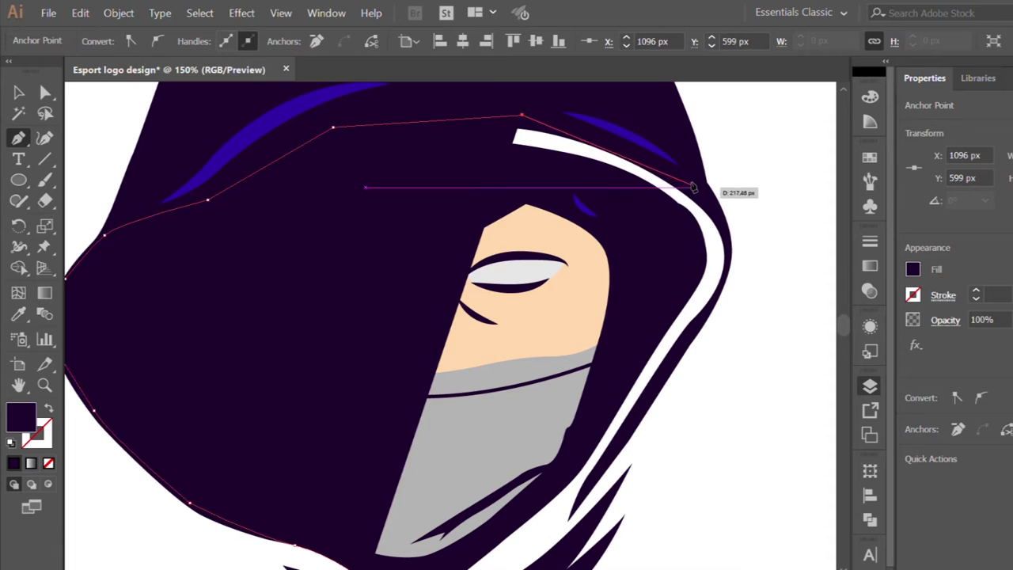
pyautogui.click(690, 188)
pyautogui.hscroll(2, 678, 238)
pyautogui.scroll(1, 678, 260)
pyautogui.click(604, 225)
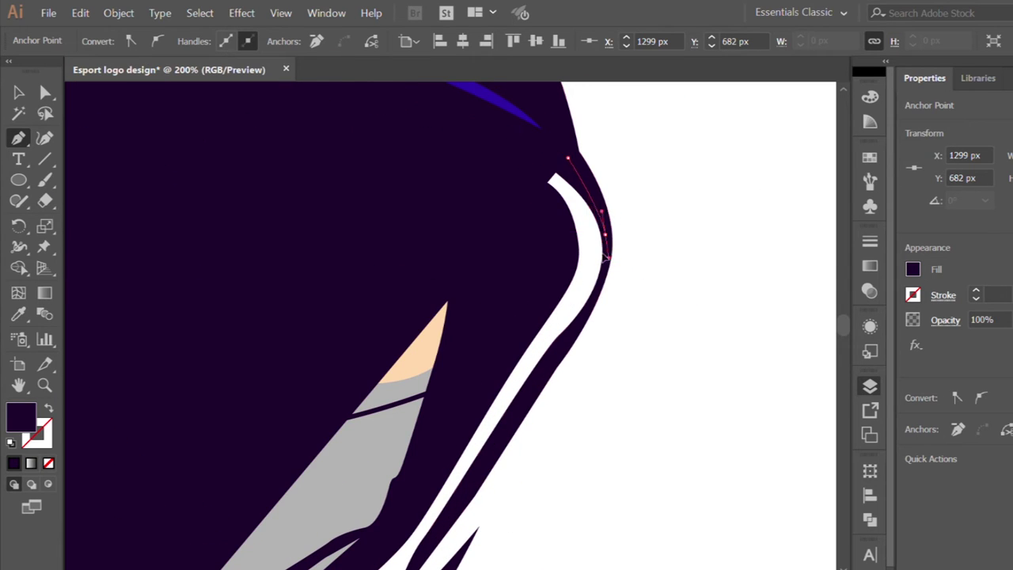
pyautogui.click(582, 317)
pyautogui.click(480, 459)
pyautogui.scroll(-3, 496, 380)
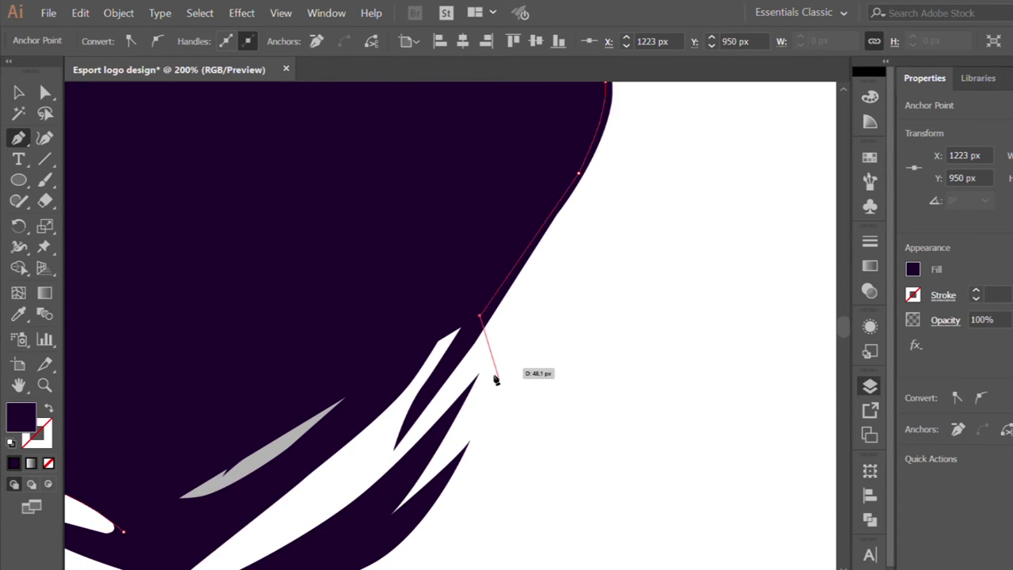
pyautogui.scroll(-1, 496, 380)
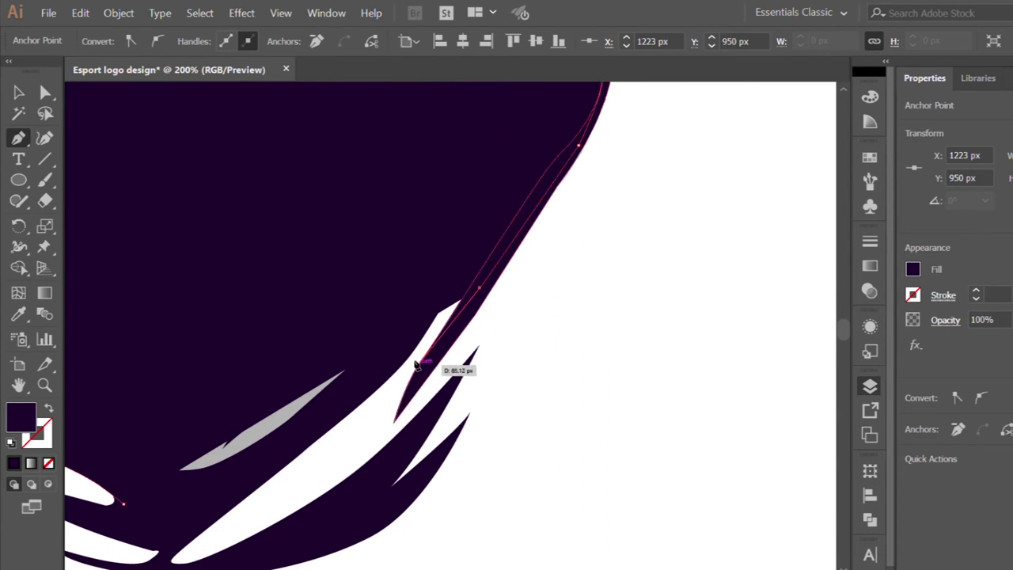
pyautogui.click(393, 421)
pyautogui.click(410, 325)
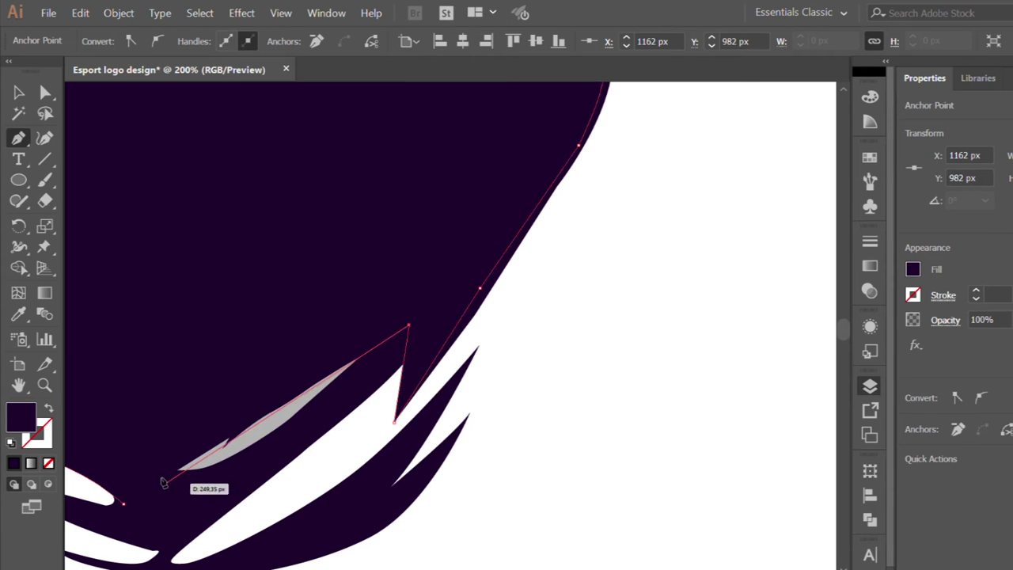
pyautogui.click(123, 502)
pyautogui.click(12, 308)
# - Fill the lining with the blue swatch and send it back behind the face
pyautogui.hotkey('ctrl', '-')
pyautogui.hotkey('ctrl', '-')
pyautogui.hotkey('ctrl', '-')
pyautogui.click(814, 235)
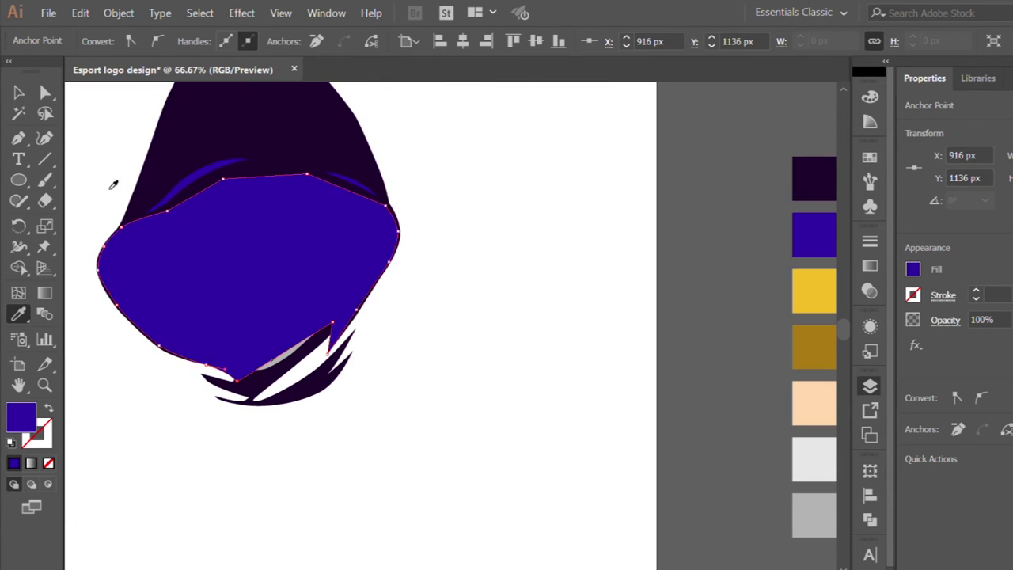
pyautogui.click(21, 92)
pyautogui.hotkey('ctrl', 'shift', '[')
pyautogui.click(306, 454)
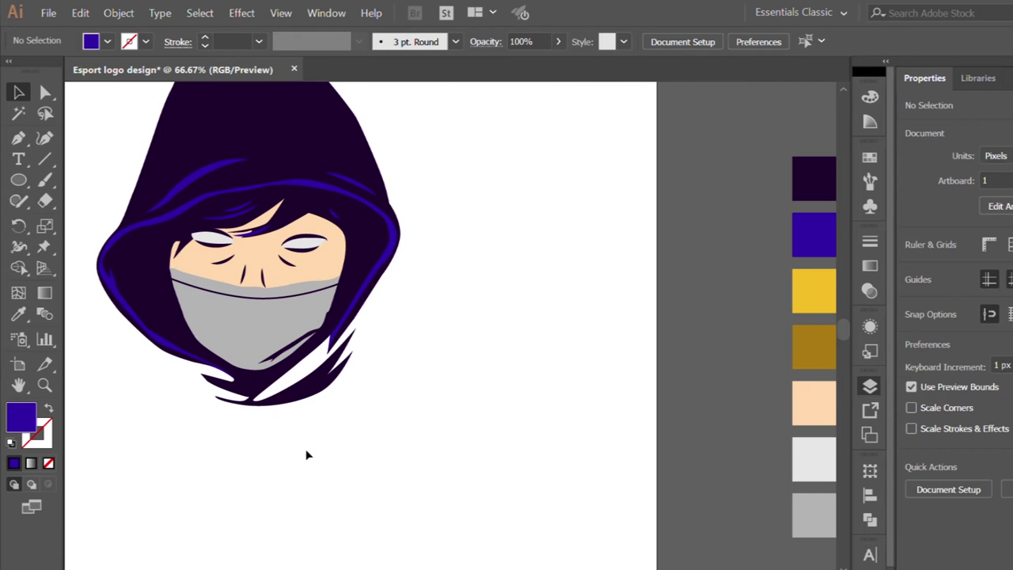
# - Nudge a hood anchor point slightly upward with the Direct Selection tool
pyautogui.hotkey('ctrl', '-')
pyautogui.hotkey('ctrl', '+')
pyautogui.hotkey('ctrl', '-')
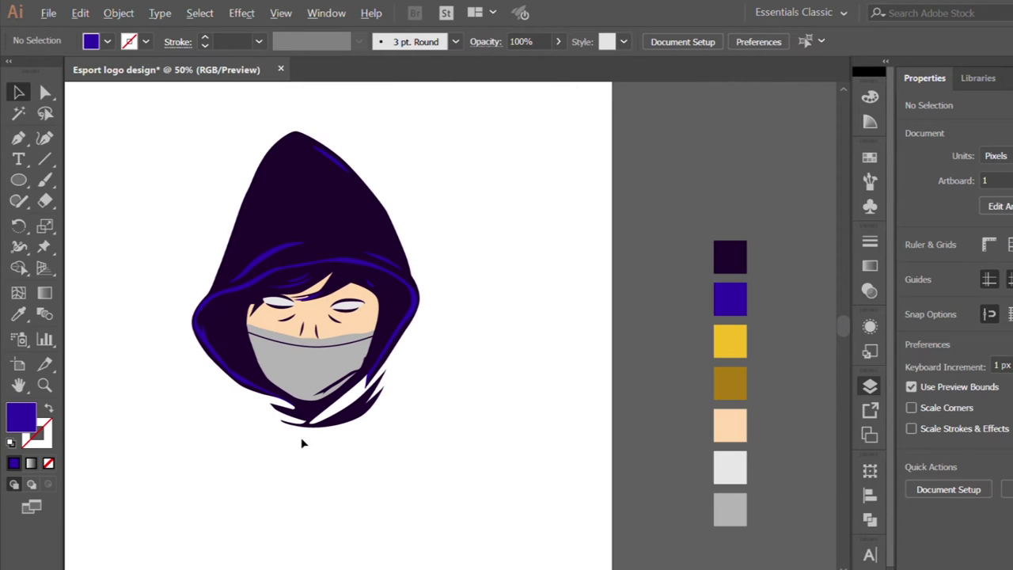
pyautogui.hotkey('ctrl', '+')
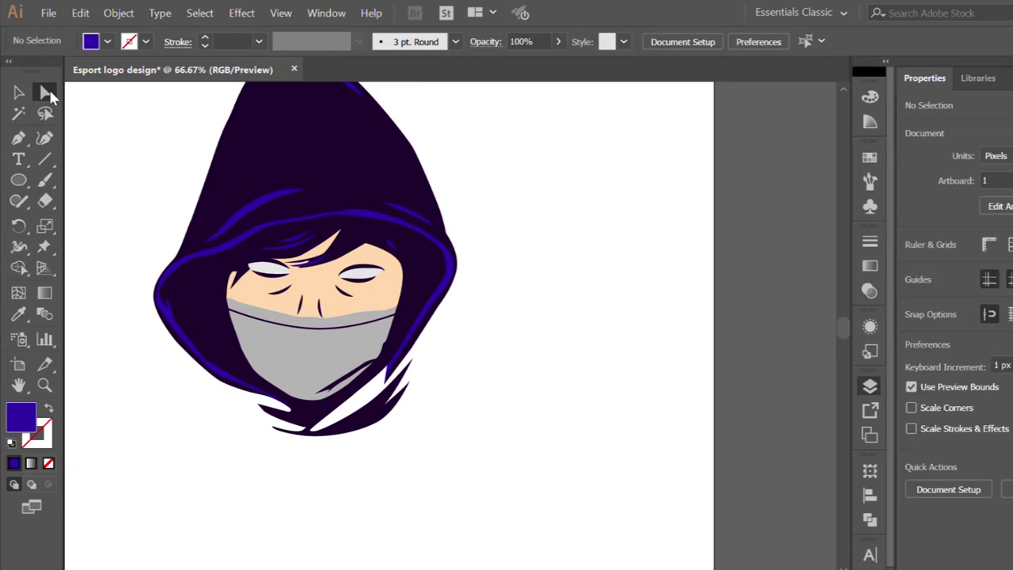
pyautogui.click(46, 93)
pyautogui.hotkey('ctrl', '+')
pyautogui.moveTo(372, 339)
pyautogui.mouseDown()
pyautogui.moveTo(314, 409)
pyautogui.moveTo(317, 430)
pyautogui.mouseUp()
pyautogui.hotkey('ctrl', 'z')
pyautogui.moveTo(365, 395); pyautogui.dragTo(375, 368)
pyautogui.click(495, 348)
pyautogui.hotkey('ctrl', '-')
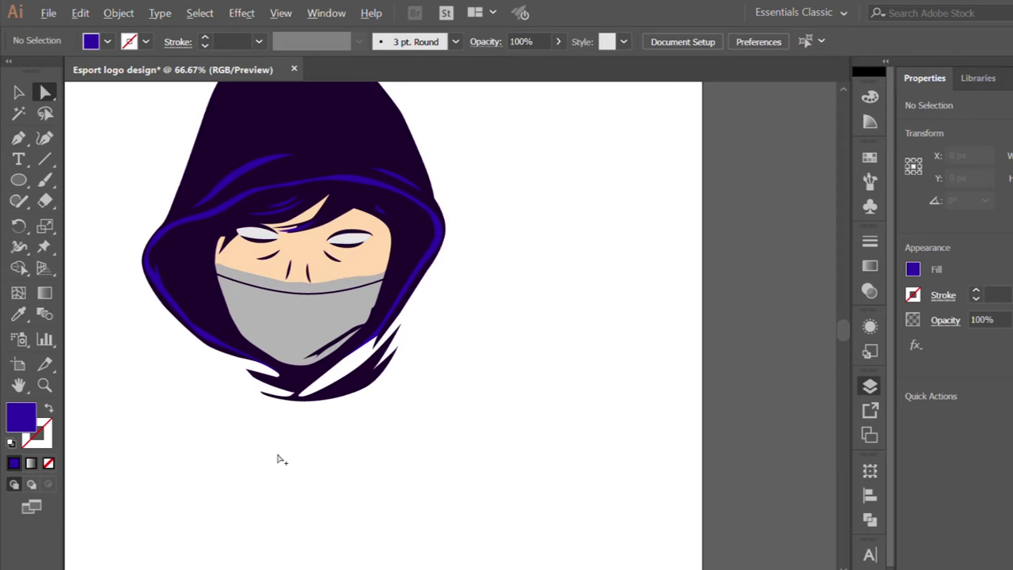
pyautogui.scroll(-1, 279, 458)
pyautogui.scroll(1, 297, 488)
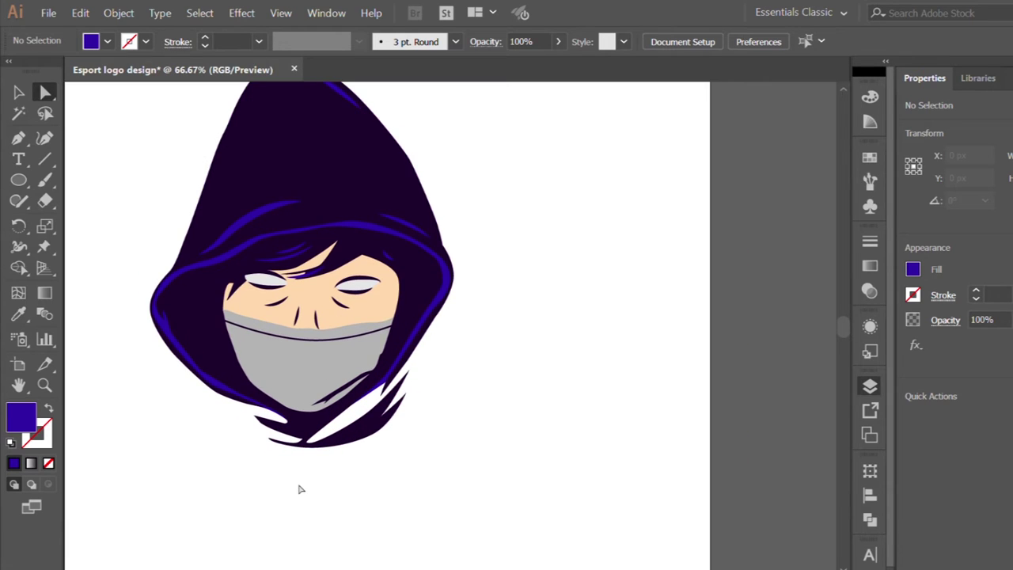
pyautogui.scroll(-1, 301, 488)
pyautogui.scroll(1, 274, 467)
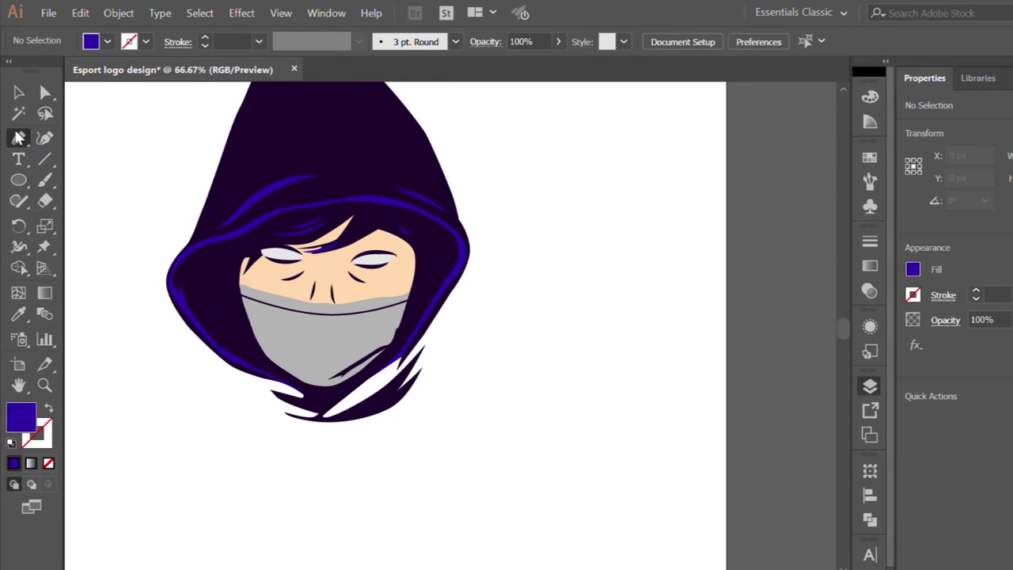
# - Pen-draw a curved blue highlight on the hood's inner left side
pyautogui.click(19, 138)
pyautogui.scroll(-1, 224, 483)
pyautogui.scroll(1, 224, 264)
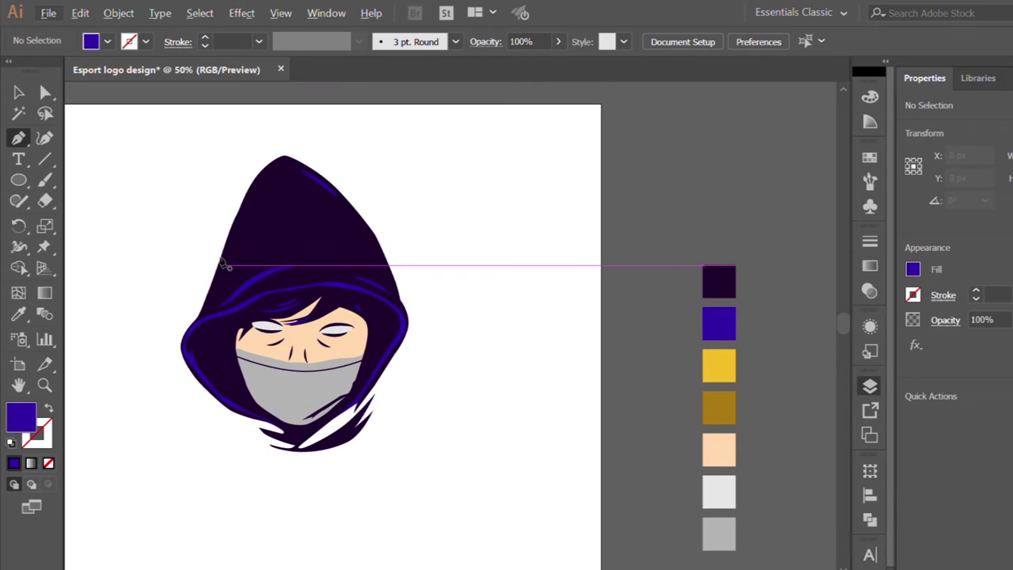
pyautogui.scroll(-3, 225, 264)
pyautogui.scroll(1, 240, 290)
pyautogui.scroll(1, 172, 306)
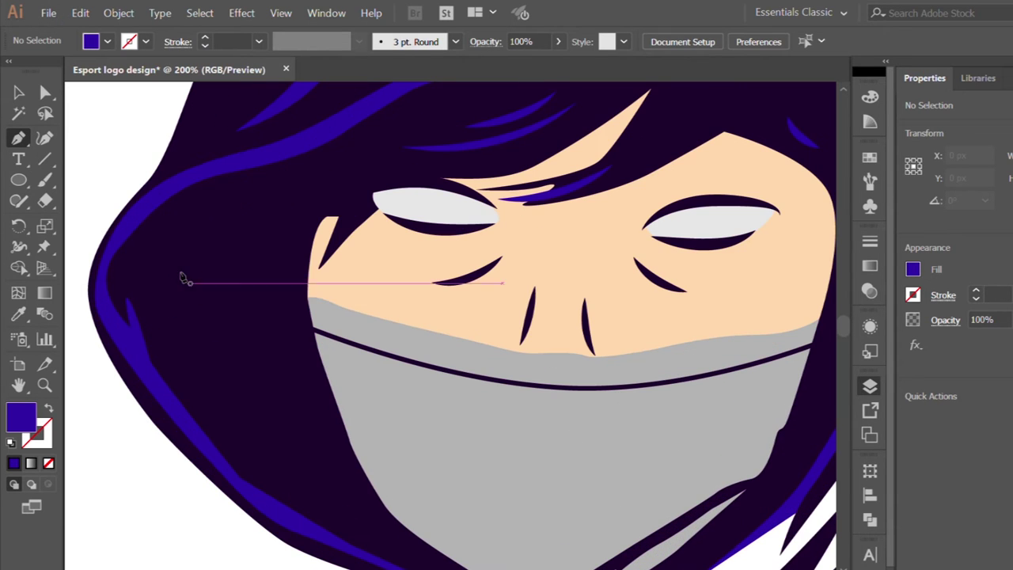
pyautogui.click(209, 237)
pyautogui.moveTo(158, 259); pyautogui.dragTo(159, 291)
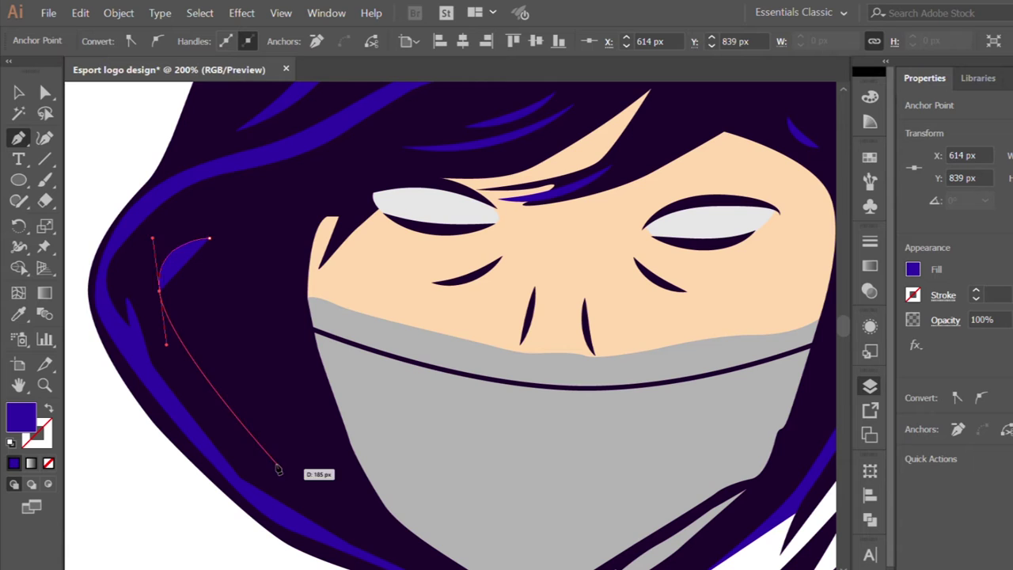
pyautogui.moveTo(281, 469); pyautogui.dragTo(324, 494)
pyautogui.hotkey('ctrl', 'z')
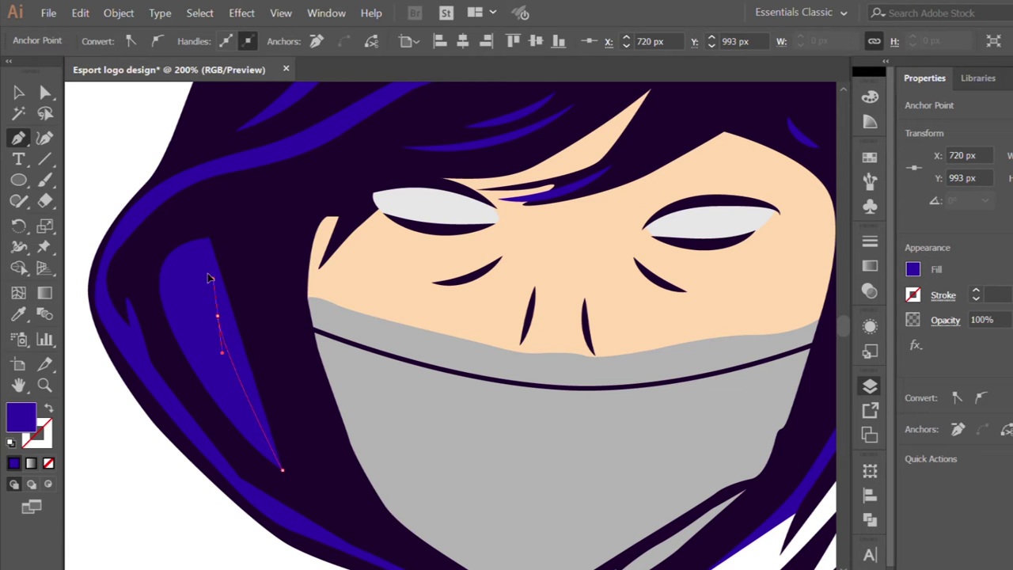
pyautogui.click(217, 315)
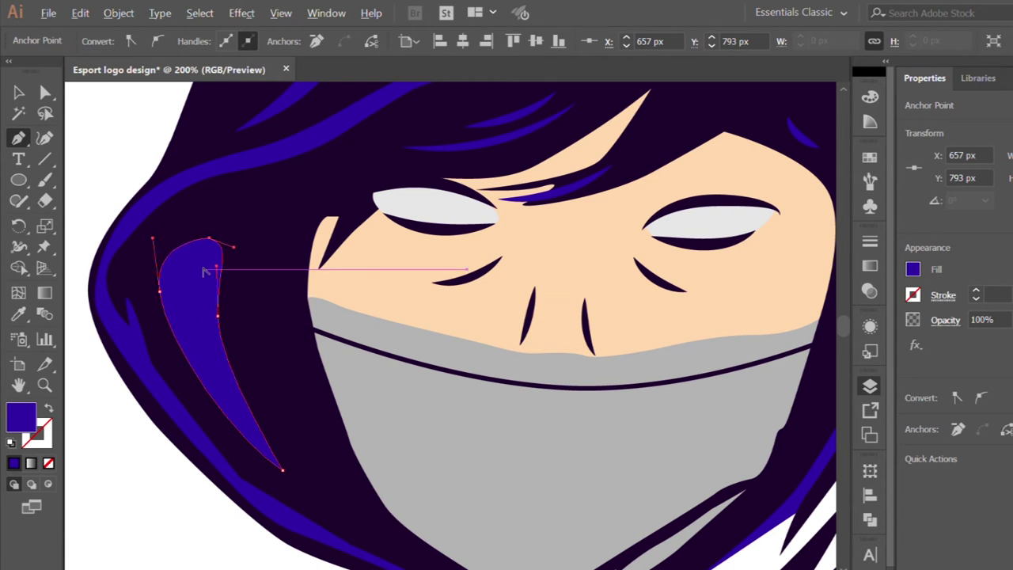
pyautogui.scroll(-1, 204, 271)
pyautogui.keyDown('ctrl'); pyautogui.click(150, 188); pyautogui.keyUp('ctrl')
# - Draw a curved blue highlight on the hood's inner right side beside the face
pyautogui.scroll(-1, 150, 188)
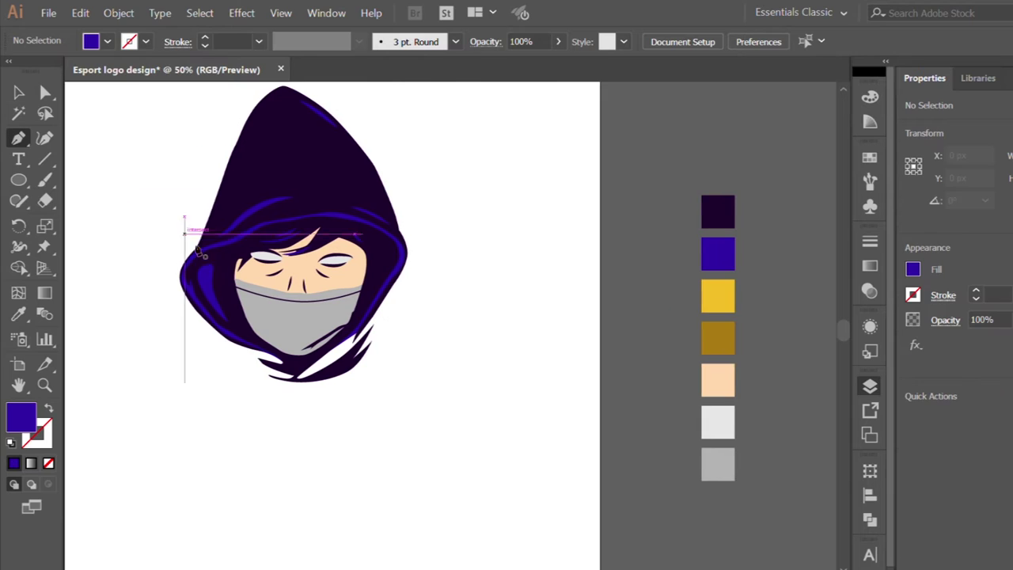
pyautogui.scroll(1, 200, 251)
pyautogui.scroll(1, 378, 253)
pyautogui.click(473, 254)
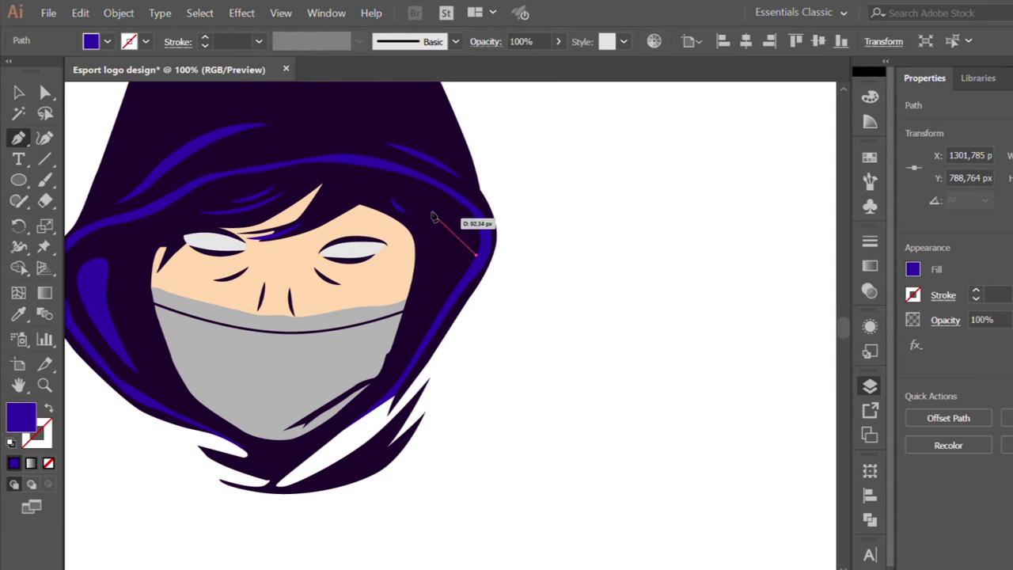
pyautogui.moveTo(401, 220)
pyautogui.mouseDown()
pyautogui.moveTo(435, 265)
pyautogui.moveTo(369, 410)
pyautogui.mouseUp()
pyautogui.click(440, 270)
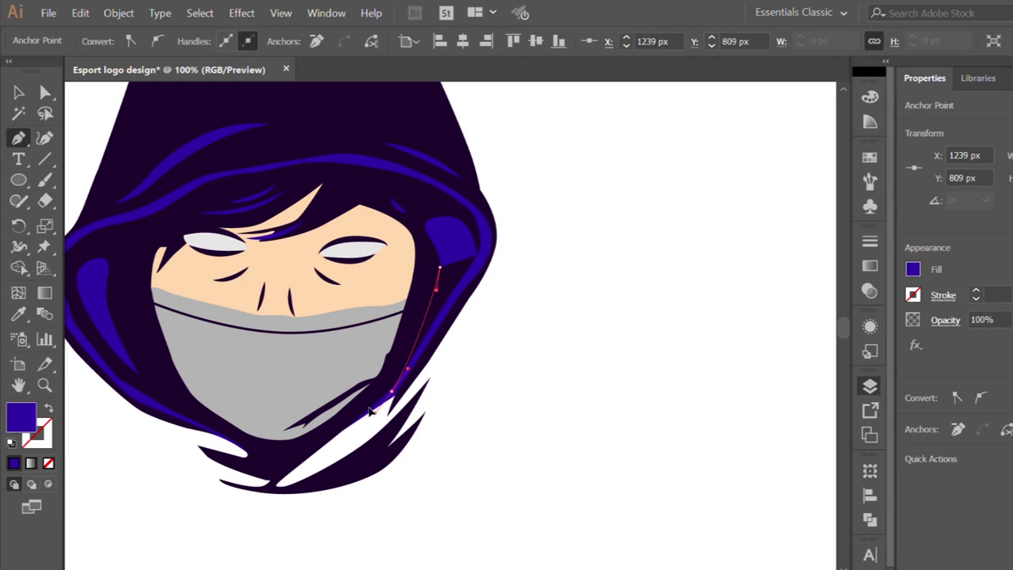
pyautogui.click(475, 214)
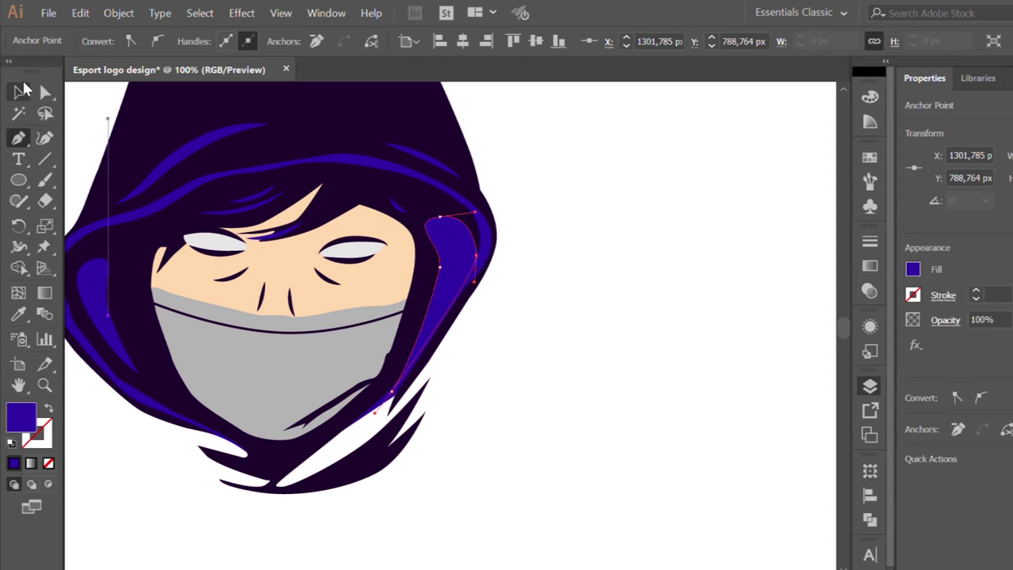
# - Shift a point on the right highlight slightly down to refine its shape
pyautogui.press('a')
pyautogui.click(95, 90)
pyautogui.hotkey('ctrl', '-')
pyautogui.hotkey('ctrl', '+')
pyautogui.moveTo(426, 279); pyautogui.dragTo(422, 292)
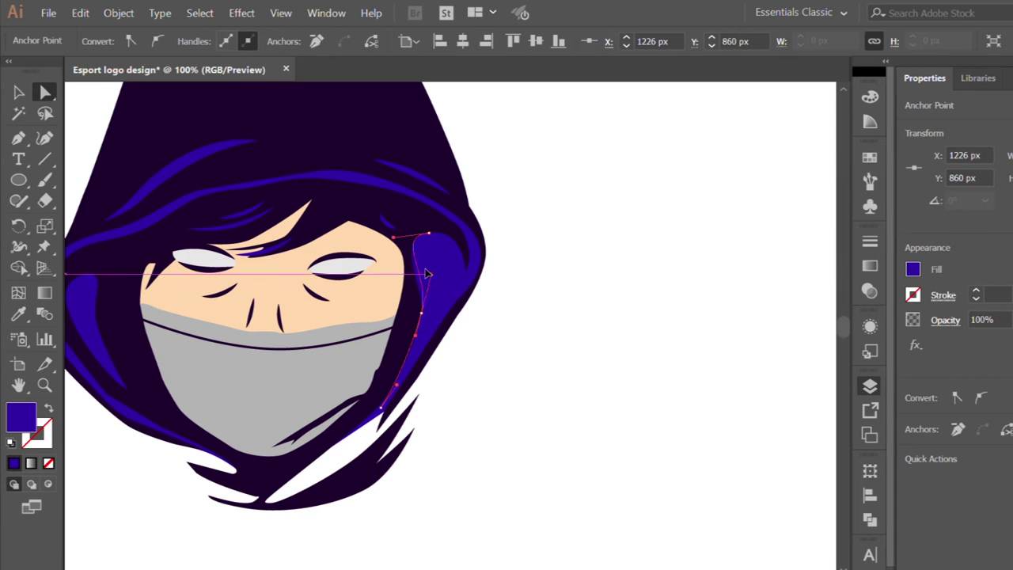
pyautogui.click(509, 266)
pyautogui.hotkey('ctrl', '-')
pyautogui.hotkey('ctrl', '-')
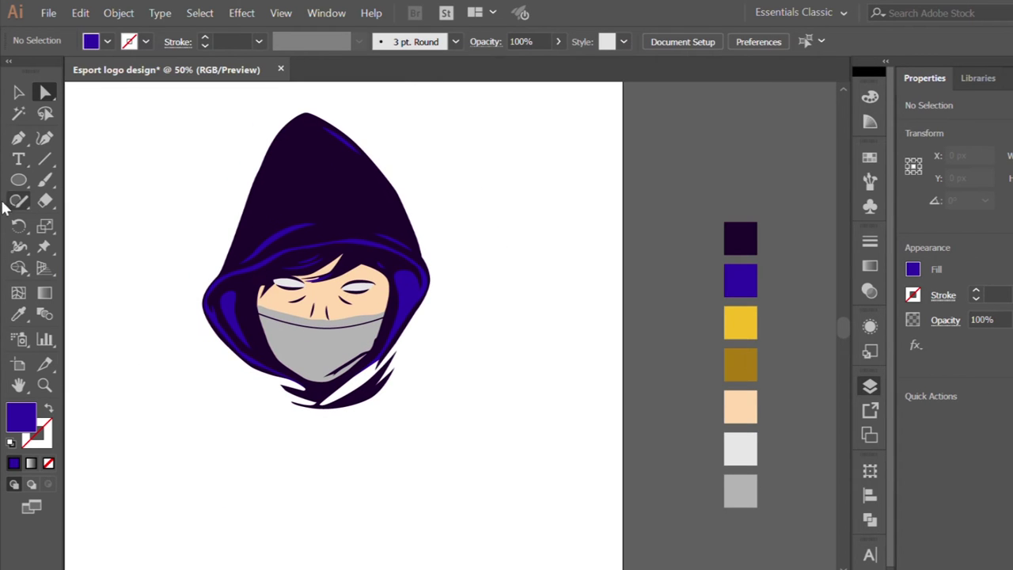
# - Scroll the view to the left eye area with the Pen tool ready
pyautogui.press('p')
pyautogui.scroll(1, 285, 320)
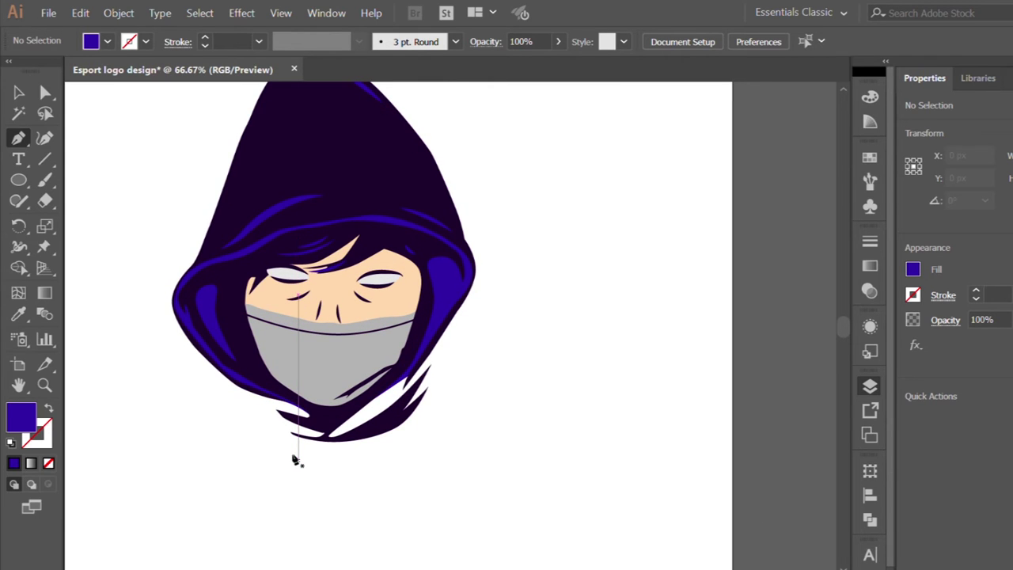
pyautogui.scroll(1, 293, 459)
pyautogui.scroll(-1, 297, 459)
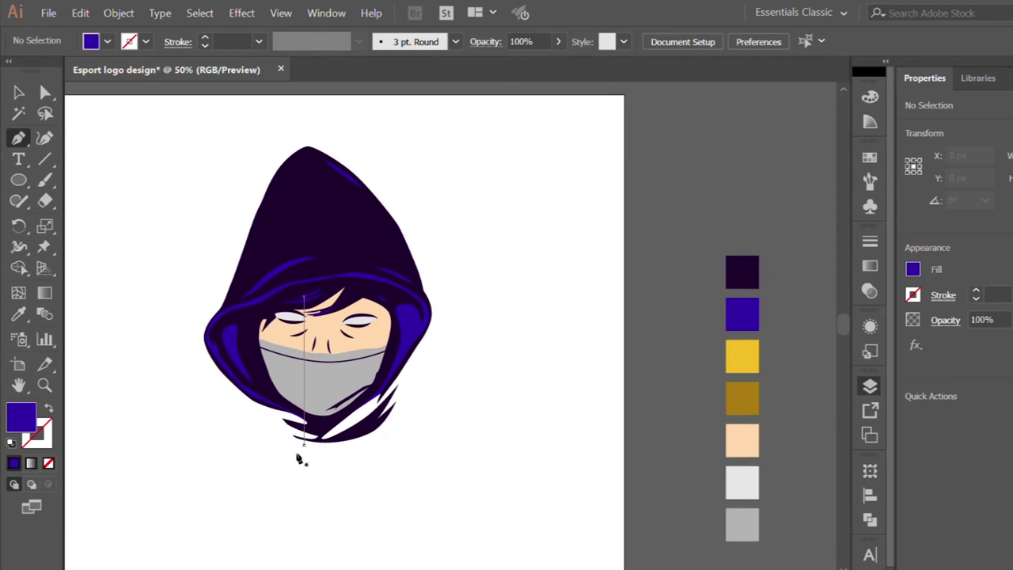
pyautogui.click(18, 93)
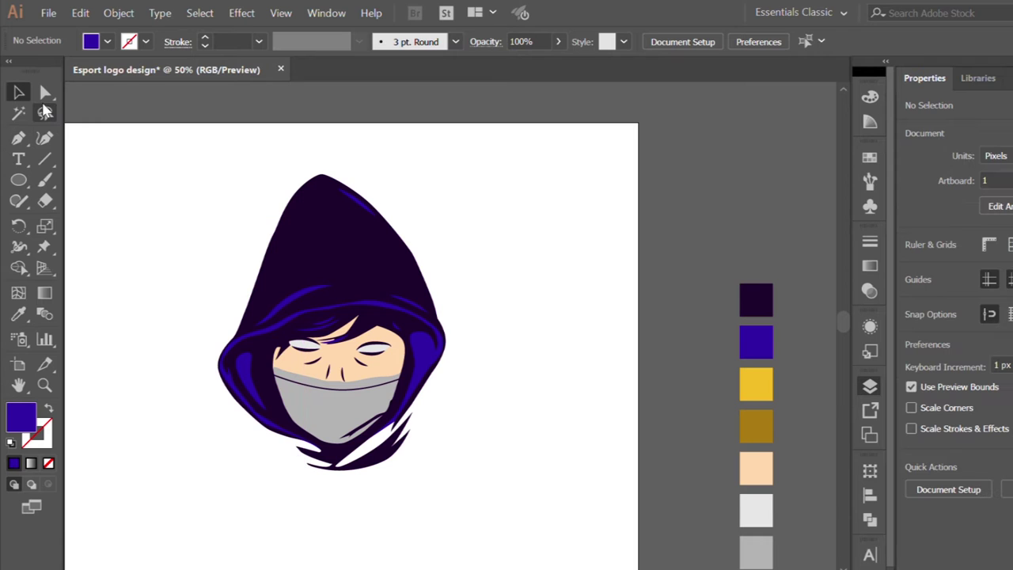
pyautogui.scroll(1, 321, 358)
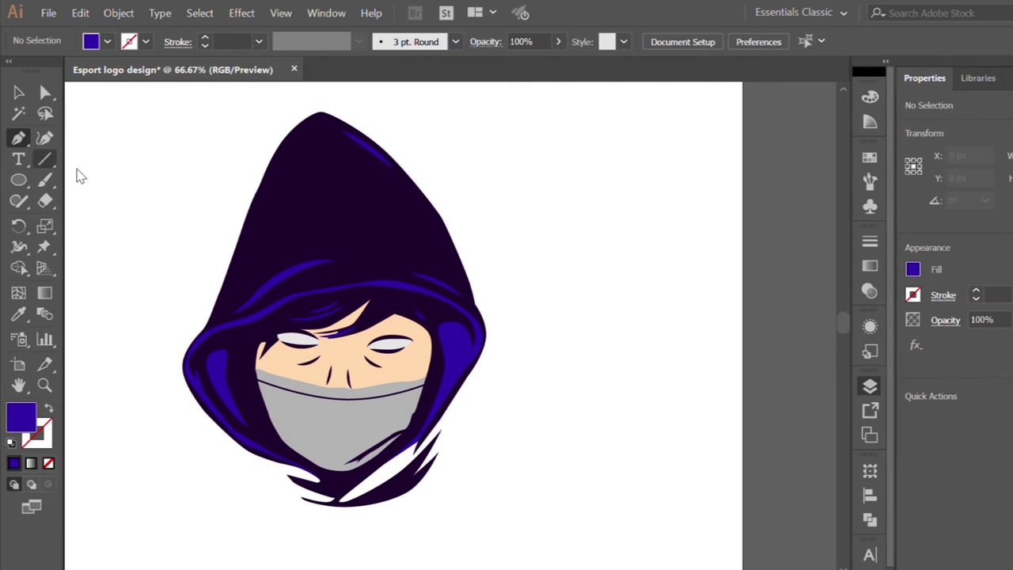
pyautogui.click(17, 137)
pyautogui.scroll(2, 381, 329)
pyautogui.scroll(1, 362, 331)
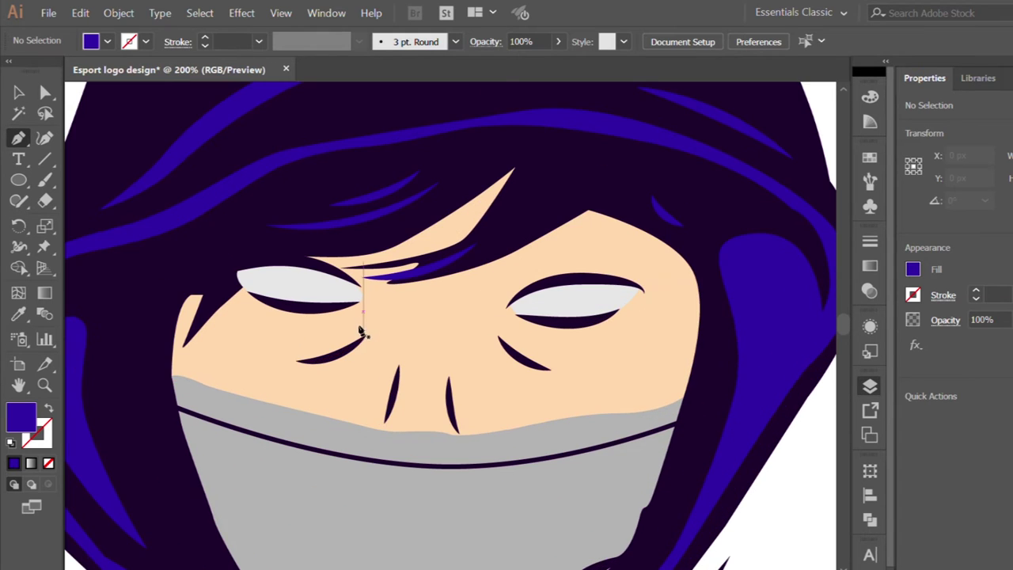
# - Draw a small tapered accent under the left eye and fill it gold
pyautogui.click(362, 332)
pyautogui.moveTo(287, 360); pyautogui.dragTo(344, 365)
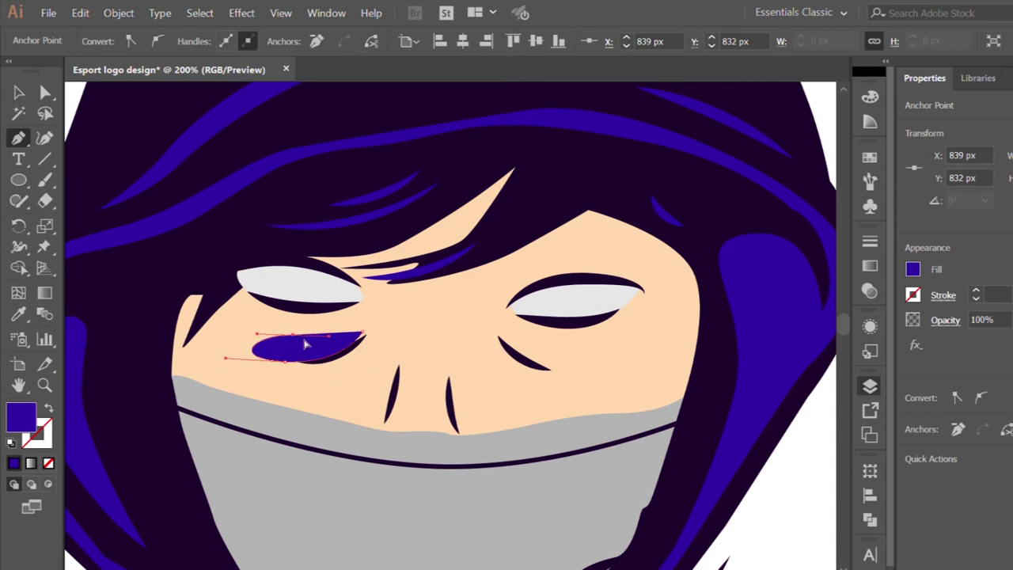
pyautogui.moveTo(300, 341); pyautogui.dragTo(293, 346)
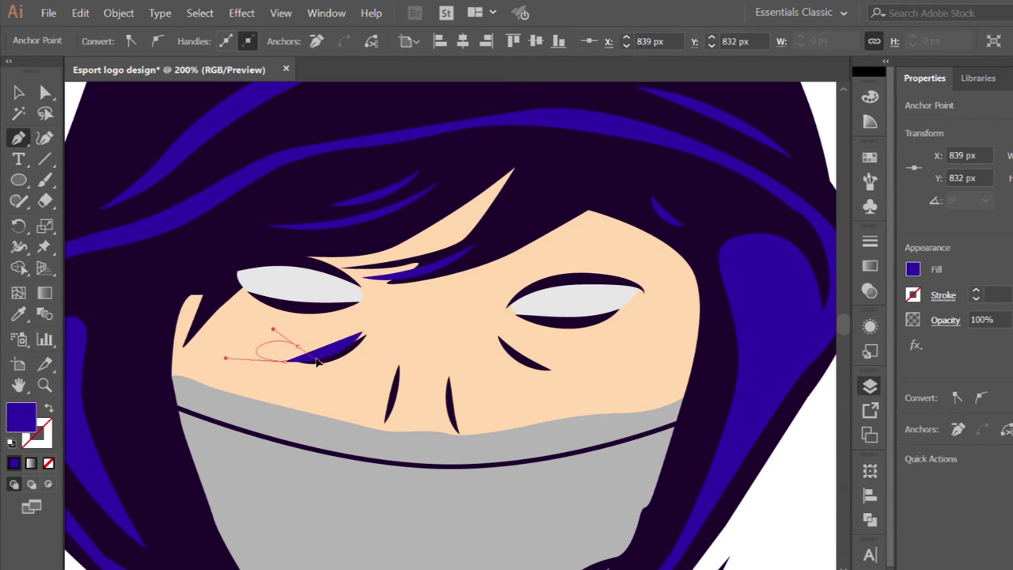
pyautogui.click(324, 359)
pyautogui.click(359, 333)
pyautogui.press('i')
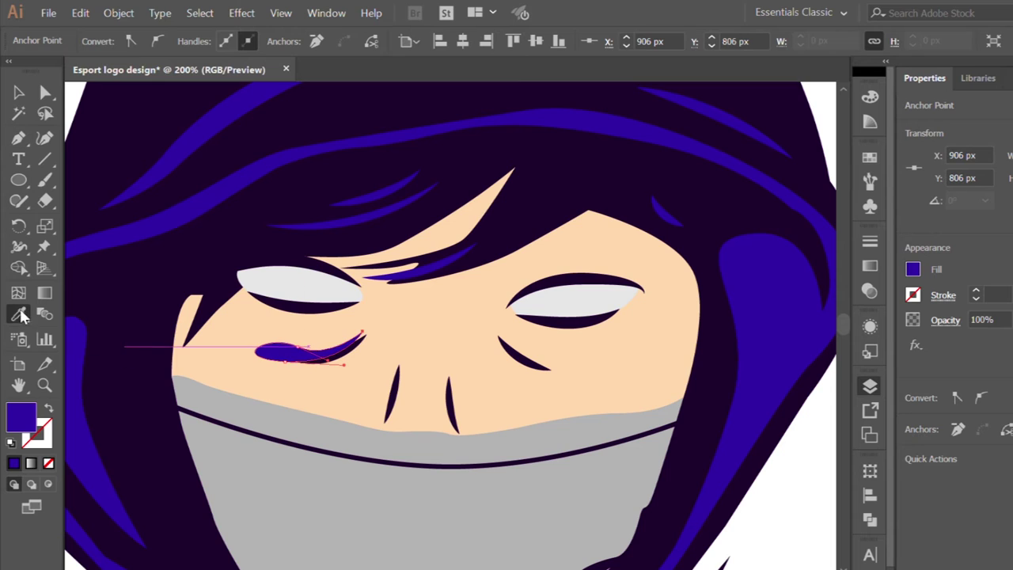
pyautogui.hotkey('ctrl', '-')
pyautogui.hotkey('ctrl', '-')
pyautogui.hotkey('ctrl', '-')
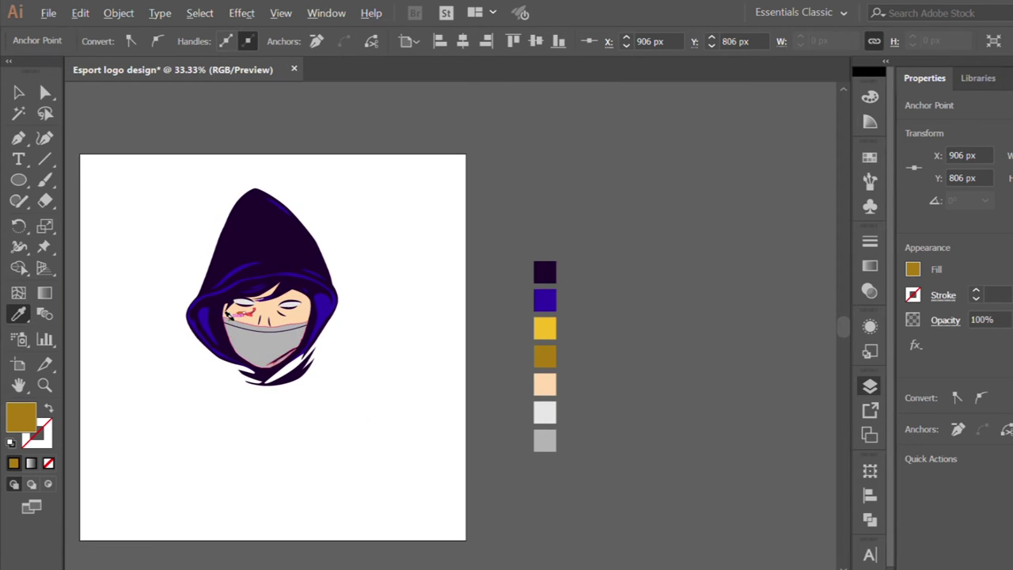
pyautogui.hotkey('ctrl', '+')
pyautogui.hotkey('ctrl', '+')
pyautogui.hotkey('ctrl', '+')
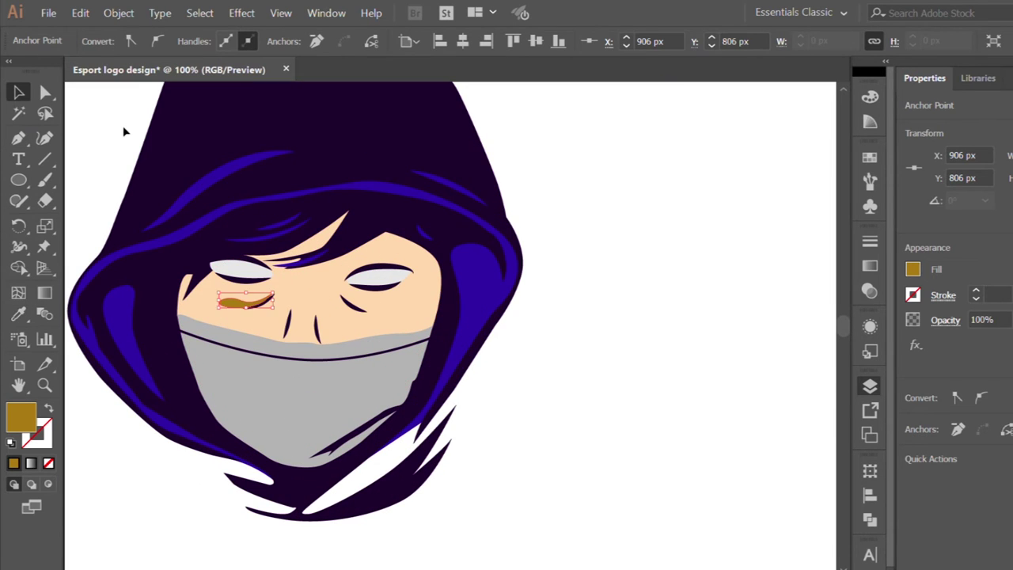
pyautogui.click(125, 131)
pyautogui.click(19, 138)
pyautogui.scroll(2, 221, 235)
# - Isolate the face and start the fringe outline at its left edge with a forehead notch
pyautogui.moveTo(252, 284)
pyautogui.mouseDown()
pyautogui.moveTo(129, 357)
pyautogui.moveTo(241, 342)
pyautogui.mouseUp()
pyautogui.click(17, 92)
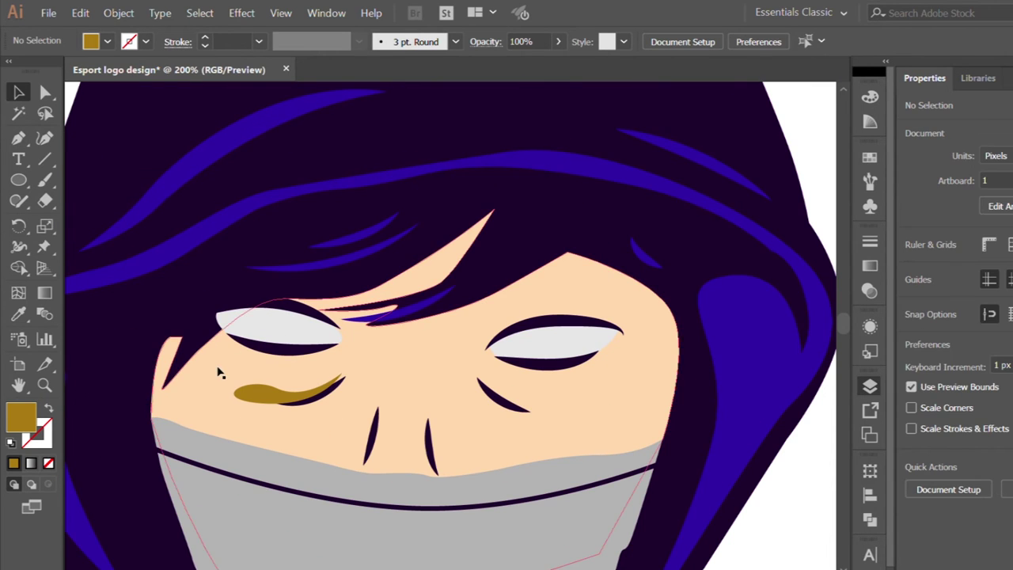
pyautogui.doubleClick(222, 362)
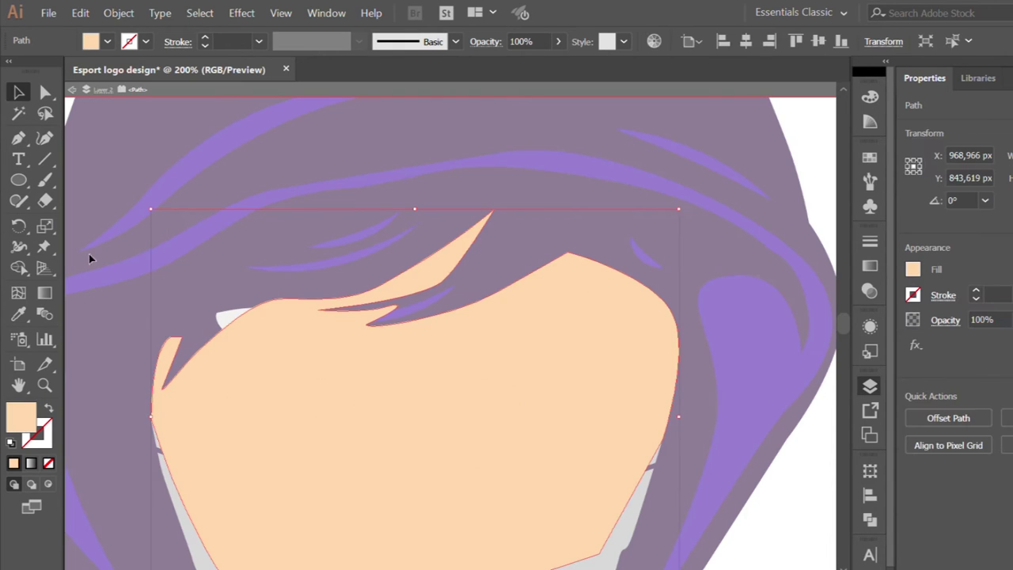
pyautogui.click(162, 388)
pyautogui.moveTo(276, 320)
pyautogui.mouseDown()
pyautogui.moveTo(324, 318)
pyautogui.moveTo(311, 325)
pyautogui.mouseUp()
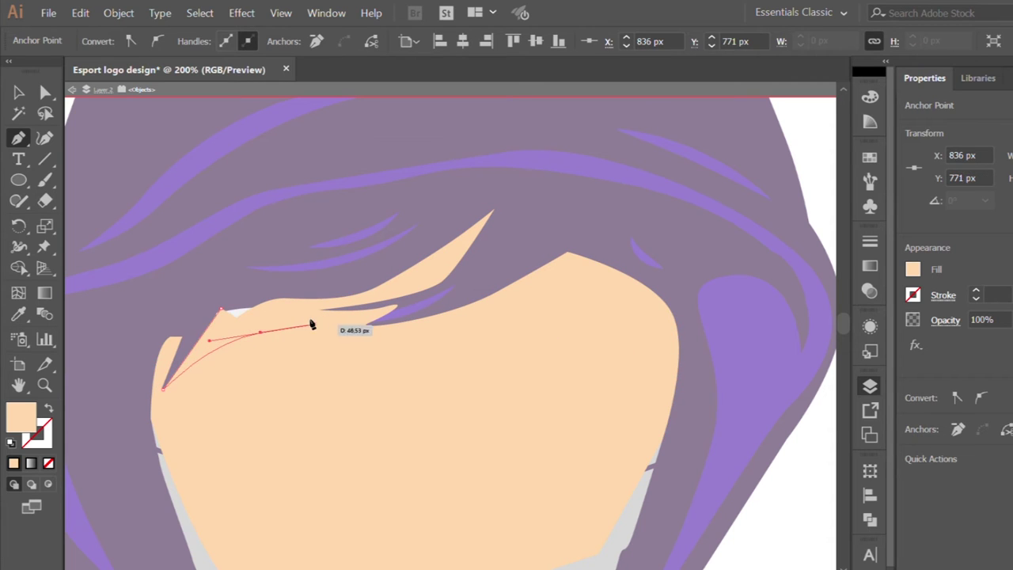
pyautogui.click(345, 325)
pyautogui.click(338, 334)
# - Curve the fringe to the right tip, arc it over the head and close it
pyautogui.moveTo(450, 332); pyautogui.dragTo(507, 314)
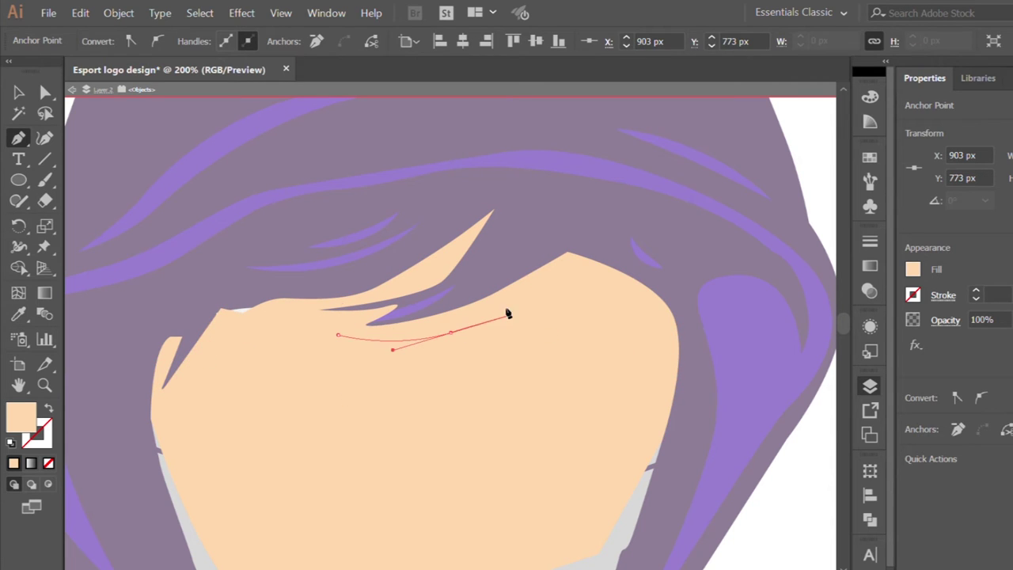
pyautogui.moveTo(548, 278); pyautogui.dragTo(607, 281)
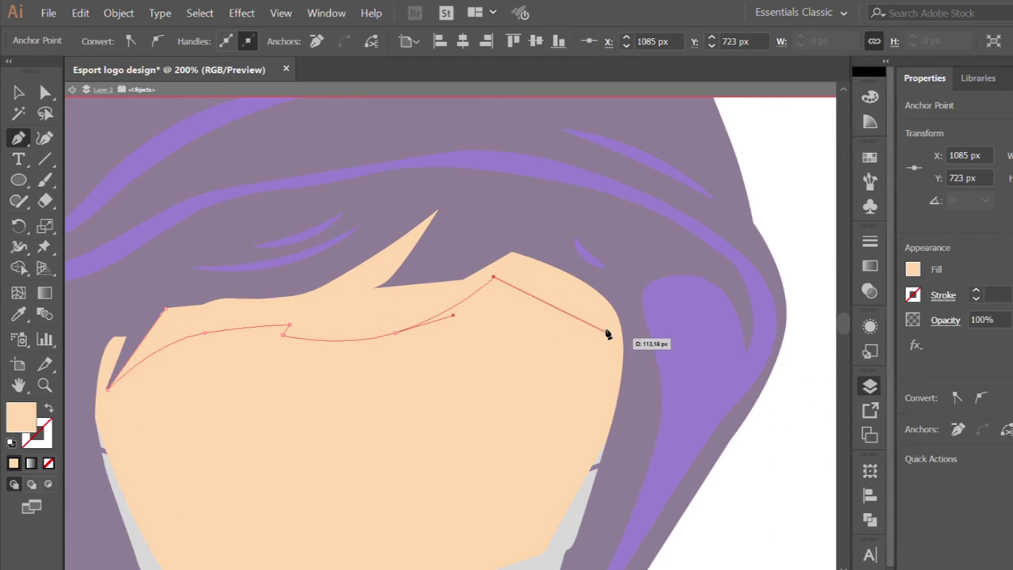
pyautogui.moveTo(622, 340); pyautogui.dragTo(650, 409)
pyautogui.moveTo(631, 262); pyautogui.dragTo(588, 215)
pyautogui.moveTo(390, 190); pyautogui.dragTo(272, 186)
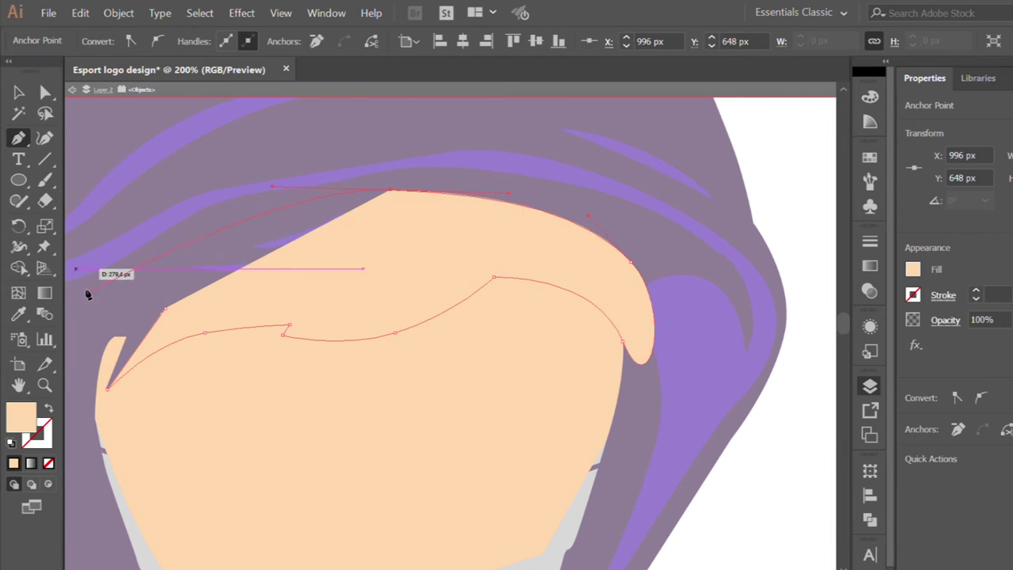
pyautogui.click(135, 319)
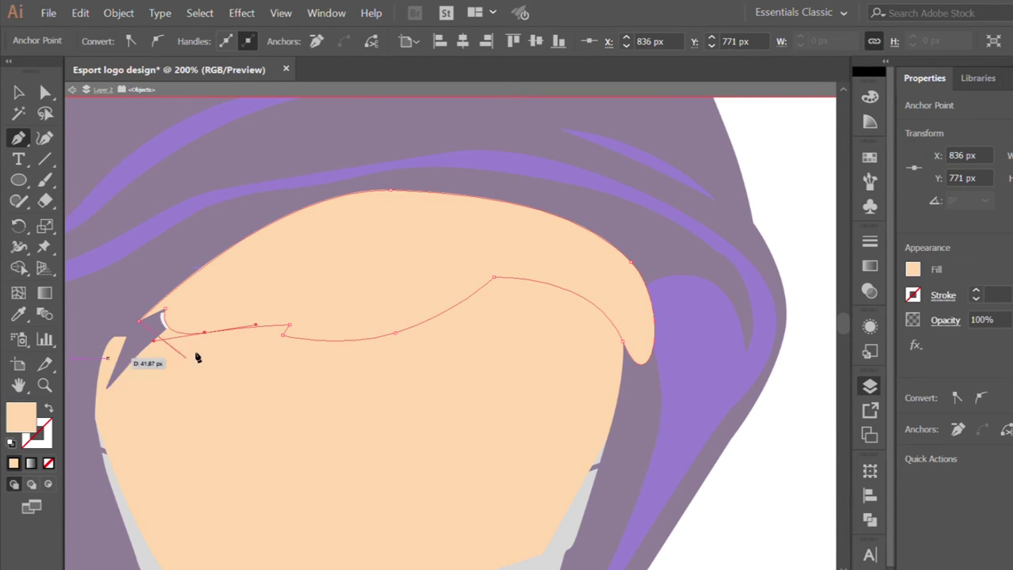
pyautogui.click(109, 385)
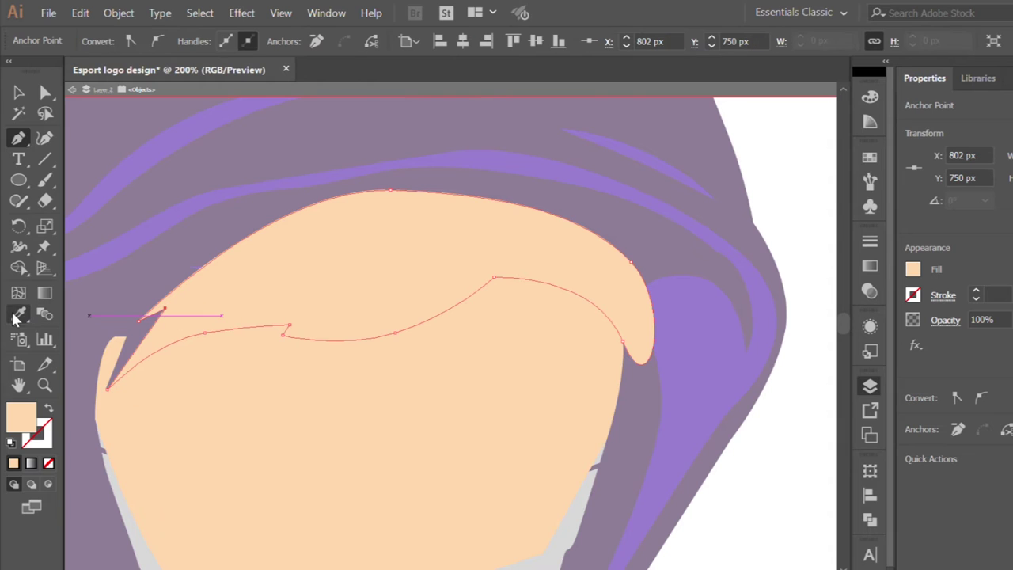
# - Fill the fringe with the gold swatch and lasso-select the hair and face points
pyautogui.press('i')
pyautogui.scroll(-3, 249, 283)
pyautogui.scroll(-1, 238, 277)
pyautogui.click(701, 326)
pyautogui.press('v')
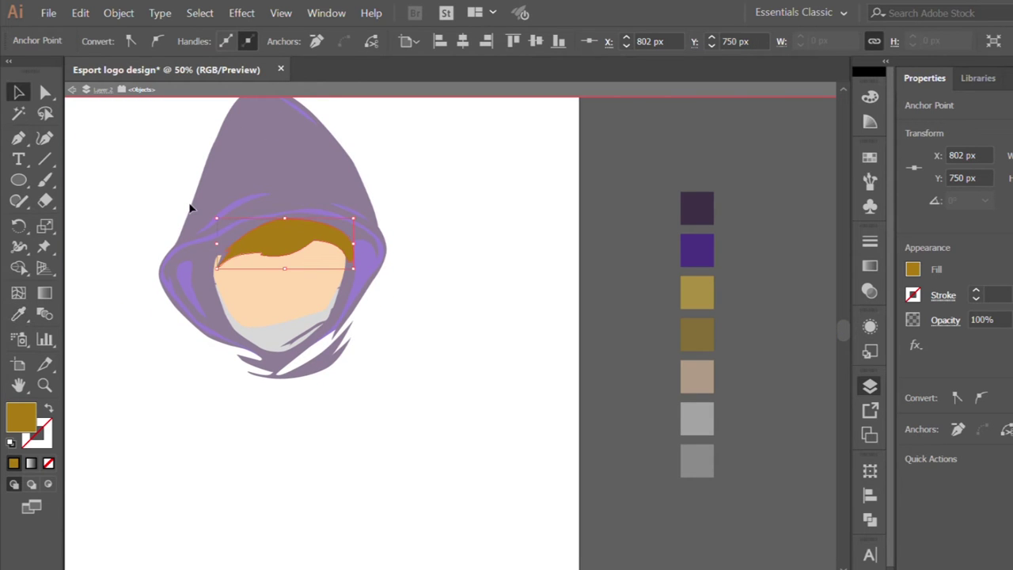
pyautogui.press('q')
pyautogui.moveTo(304, 226)
pyautogui.mouseDown()
pyautogui.moveTo(317, 282)
pyautogui.moveTo(277, 238)
pyautogui.mouseUp()
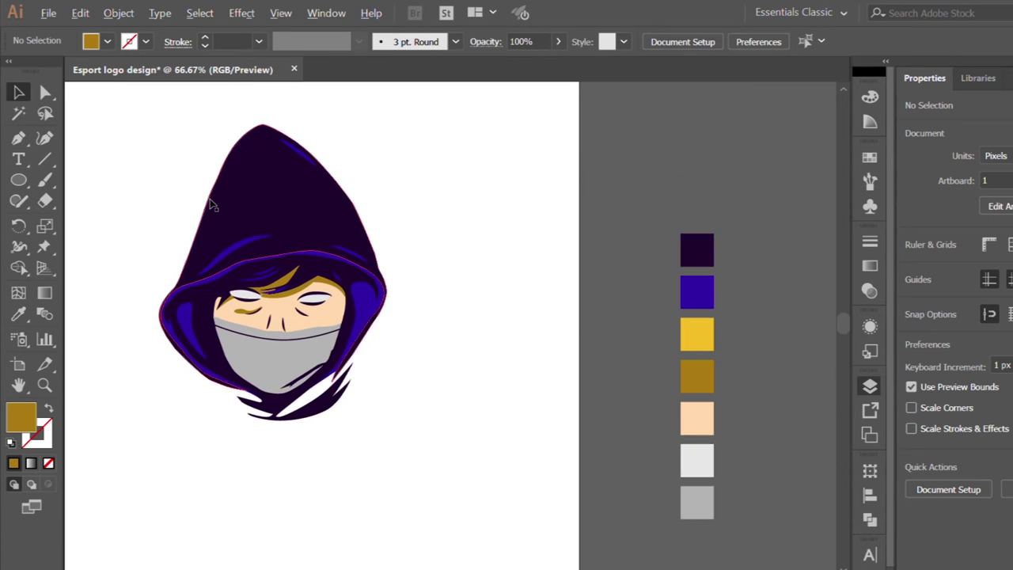
# - Reshape the left eye's gold accent by moving its anchor points
pyautogui.scroll(-2, 215, 209)
pyautogui.scroll(1, 216, 222)
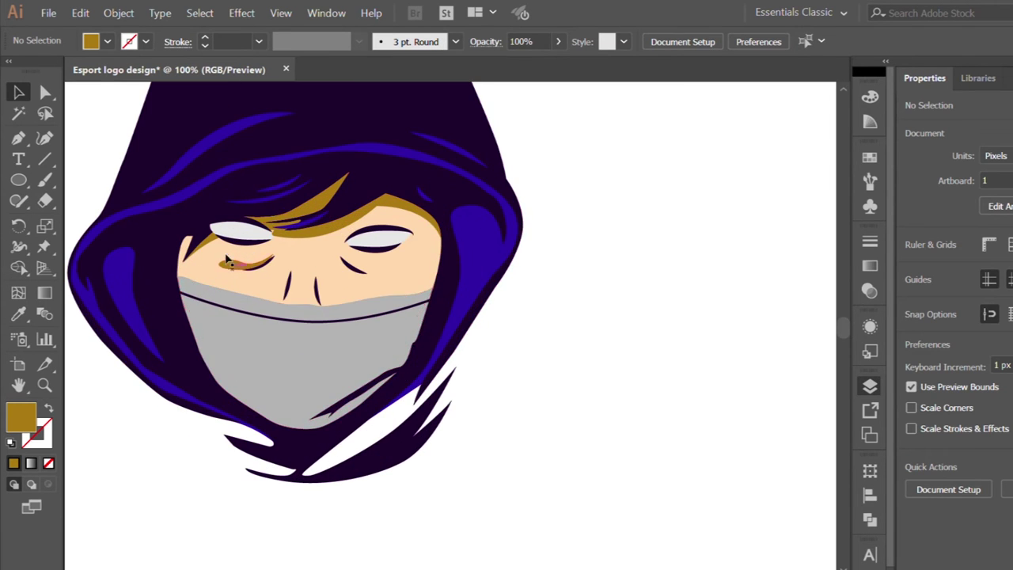
pyautogui.scroll(1, 238, 251)
pyautogui.click(266, 272)
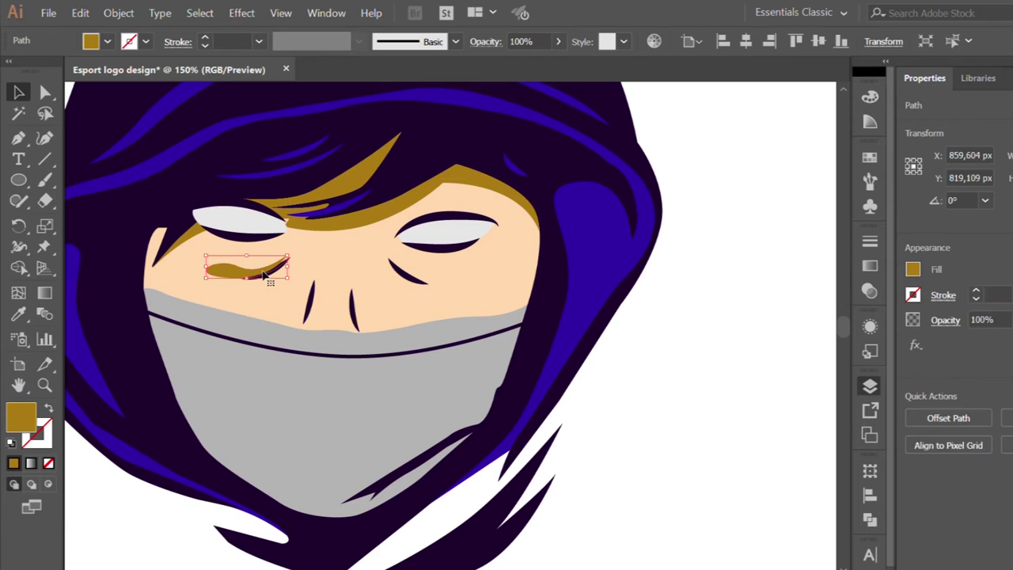
pyautogui.click(700, 269)
pyautogui.scroll(2, 238, 277)
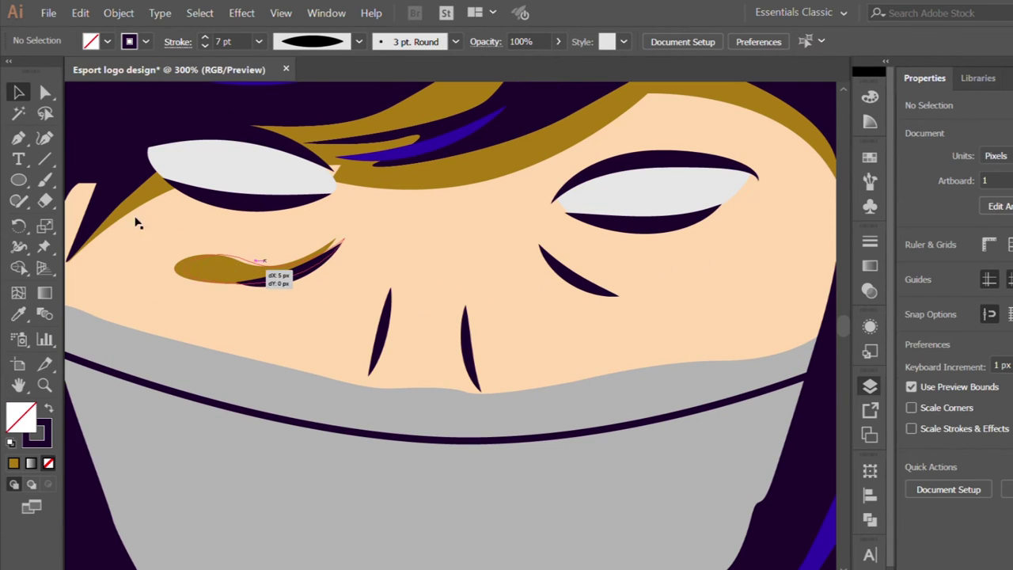
pyautogui.press('a')
pyautogui.moveTo(240, 263); pyautogui.dragTo(247, 249)
pyautogui.moveTo(156, 286); pyautogui.dragTo(181, 276)
# - Place a copy of the gold accent beneath the right eye, rotated about 175°
pyautogui.click(18, 92)
pyautogui.scroll(-2, 246, 272)
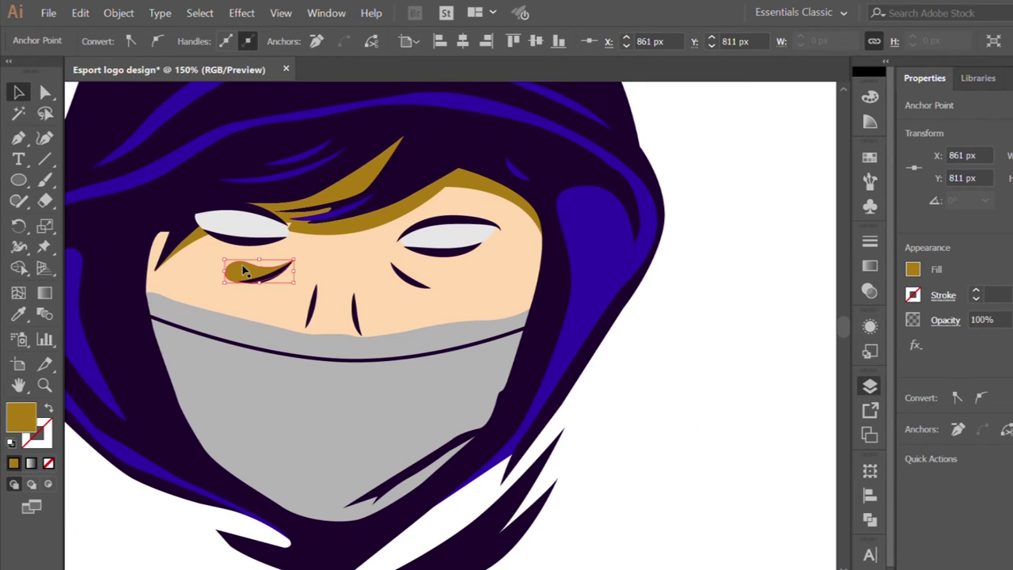
pyautogui.click(244, 271)
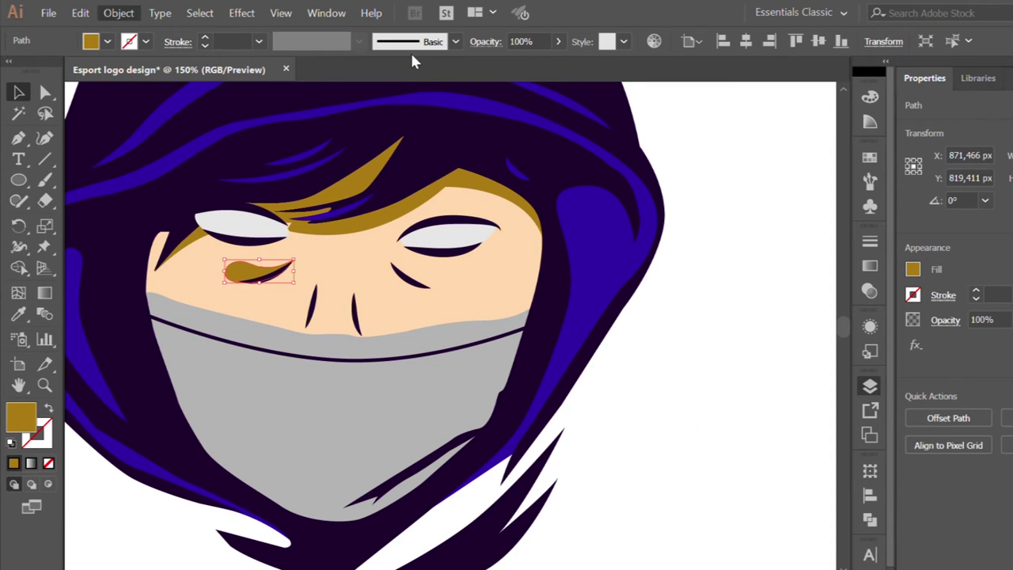
pyautogui.moveTo(244, 282)
pyautogui.mouseDown()
pyautogui.moveTo(455, 280)
pyautogui.moveTo(468, 297)
pyautogui.mouseUp()
pyautogui.scroll(1, 449, 286)
pyautogui.scroll(1, 386, 269)
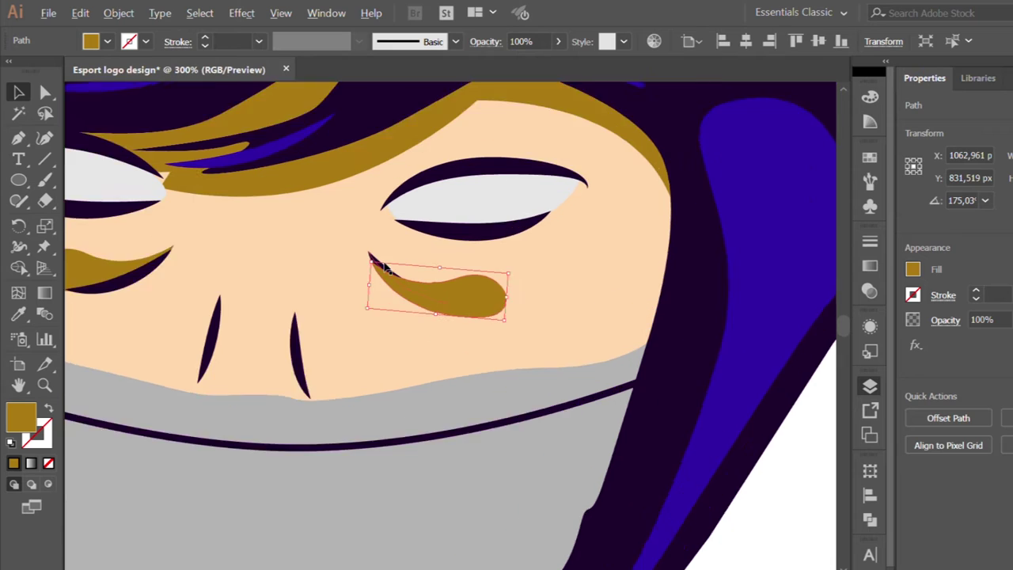
pyautogui.scroll(1, 386, 269)
pyautogui.click(380, 268)
pyautogui.scroll(-1, 414, 335)
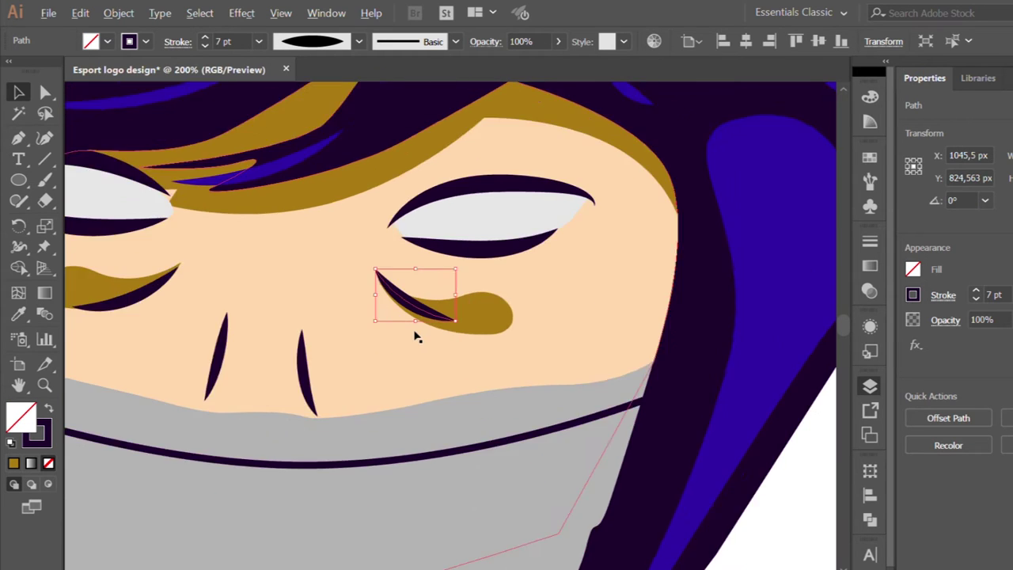
# - Position the dark 7 pt lid line over the right eye's gold accent
pyautogui.scroll(1, 475, 333)
pyautogui.moveTo(475, 333); pyautogui.dragTo(455, 323)
pyautogui.hotkey('ctrl', '1')
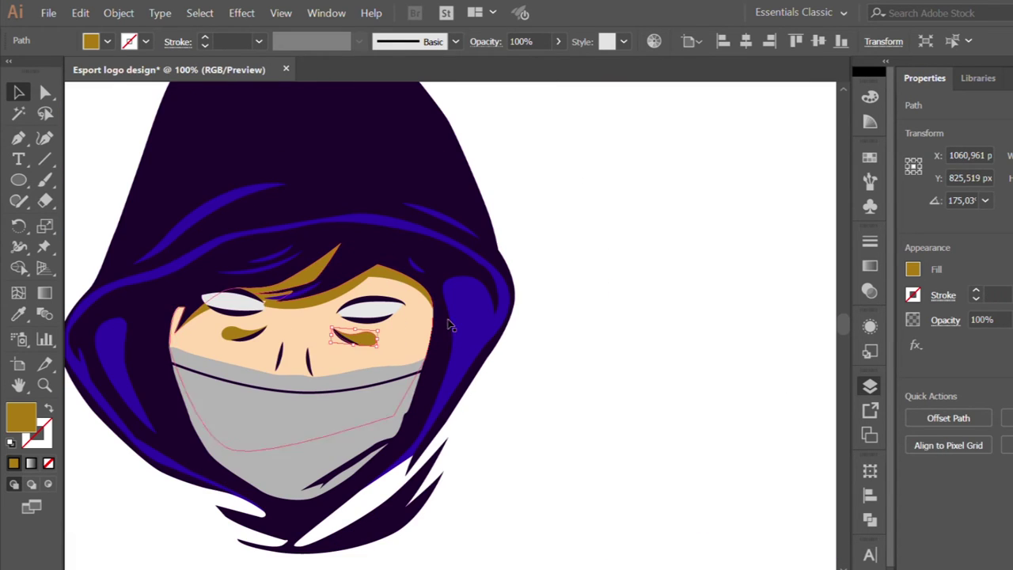
pyautogui.click(543, 283)
pyautogui.scroll(-1, 538, 285)
pyautogui.scroll(-1, 356, 333)
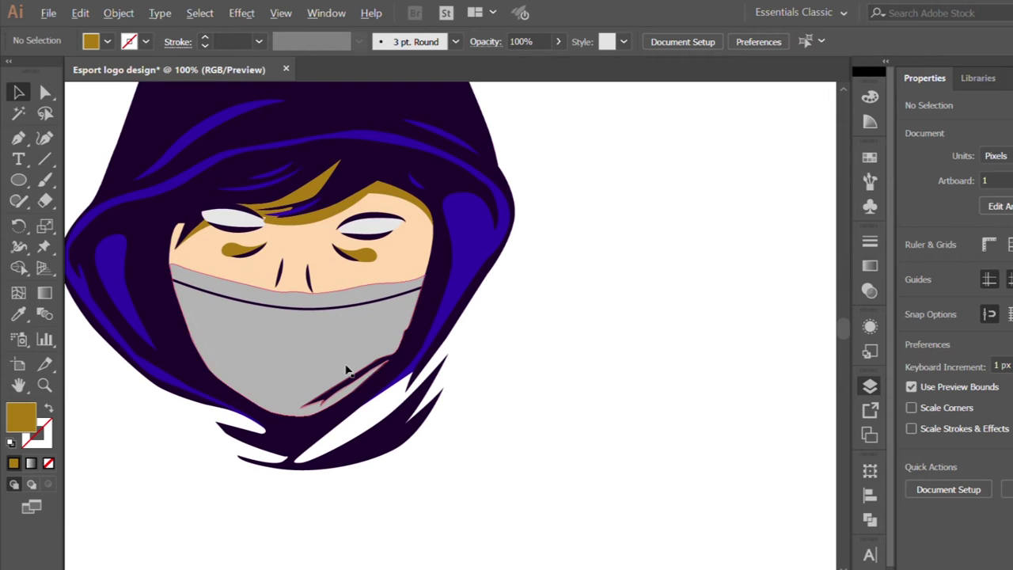
pyautogui.scroll(-1, 235, 288)
pyautogui.scroll(1, 290, 324)
pyautogui.scroll(1, 300, 331)
# - Select the grey face mask and enter isolation mode on it
pyautogui.click(300, 330)
pyautogui.press('p')
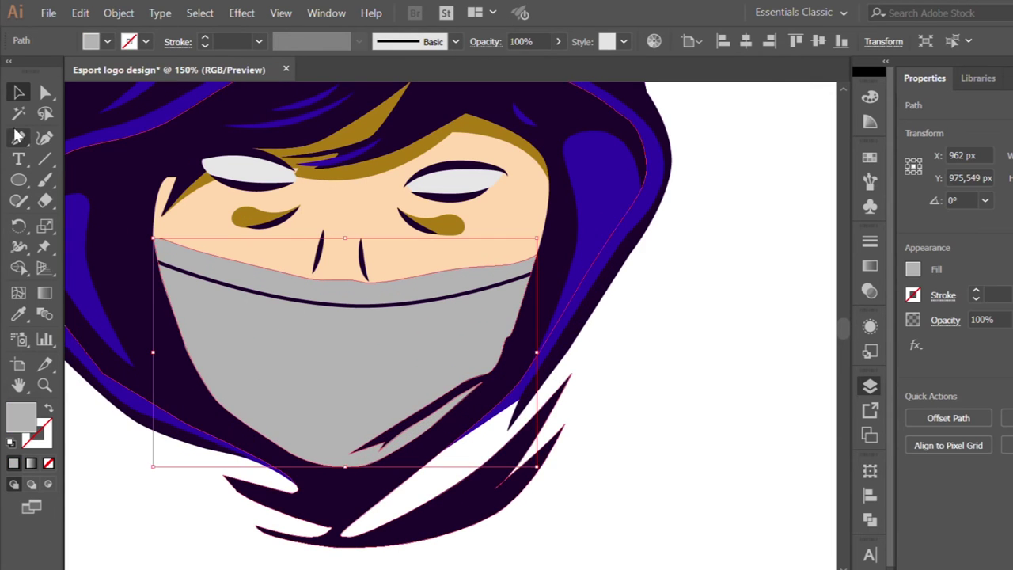
pyautogui.scroll(1, 343, 297)
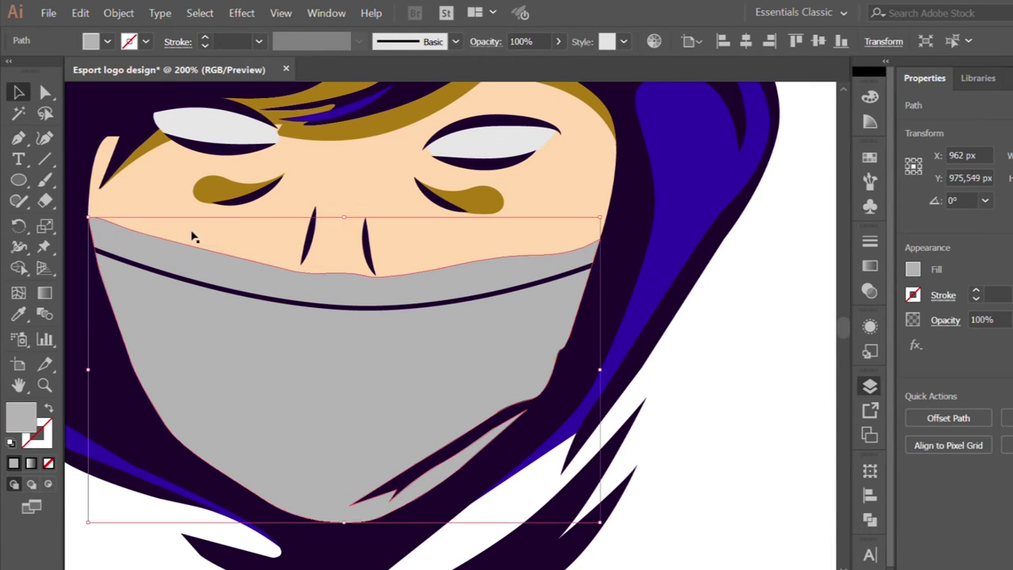
pyautogui.keyDown('ctrl'); pyautogui.doubleClick(339, 266); pyautogui.keyUp('ctrl')
# - Draw the mask's centre fold curve from the top seam down to its lower edge
pyautogui.click(336, 259)
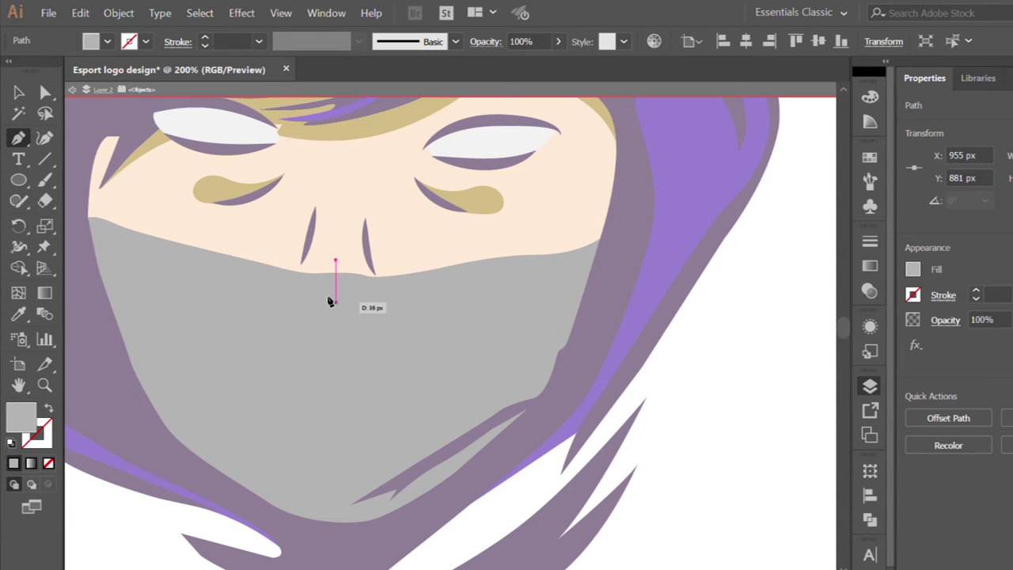
pyautogui.moveTo(351, 324); pyautogui.dragTo(352, 337)
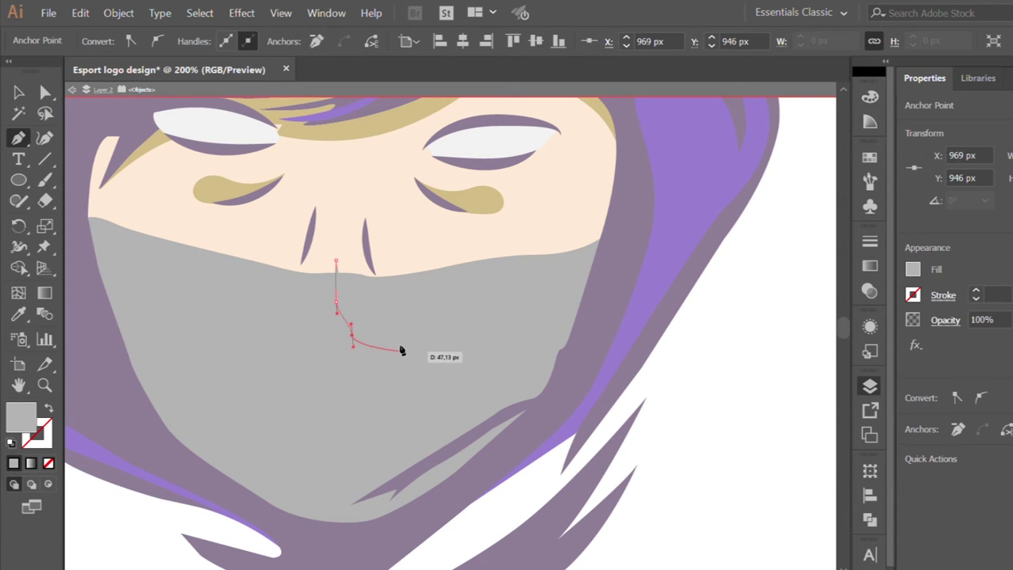
pyautogui.moveTo(424, 354); pyautogui.dragTo(349, 356)
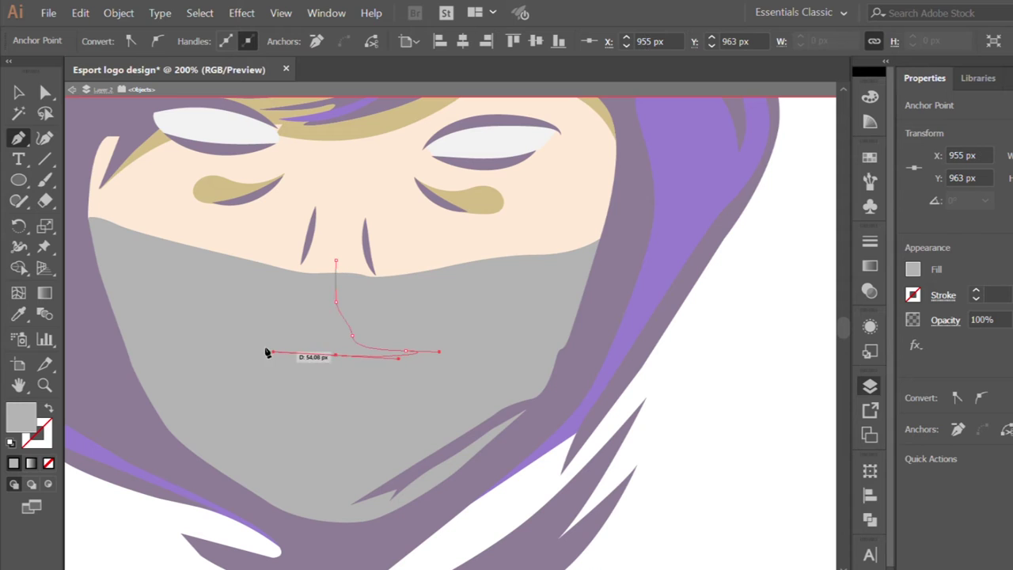
pyautogui.moveTo(300, 364)
pyautogui.mouseDown()
pyautogui.moveTo(346, 368)
pyautogui.moveTo(337, 485)
pyautogui.mouseUp()
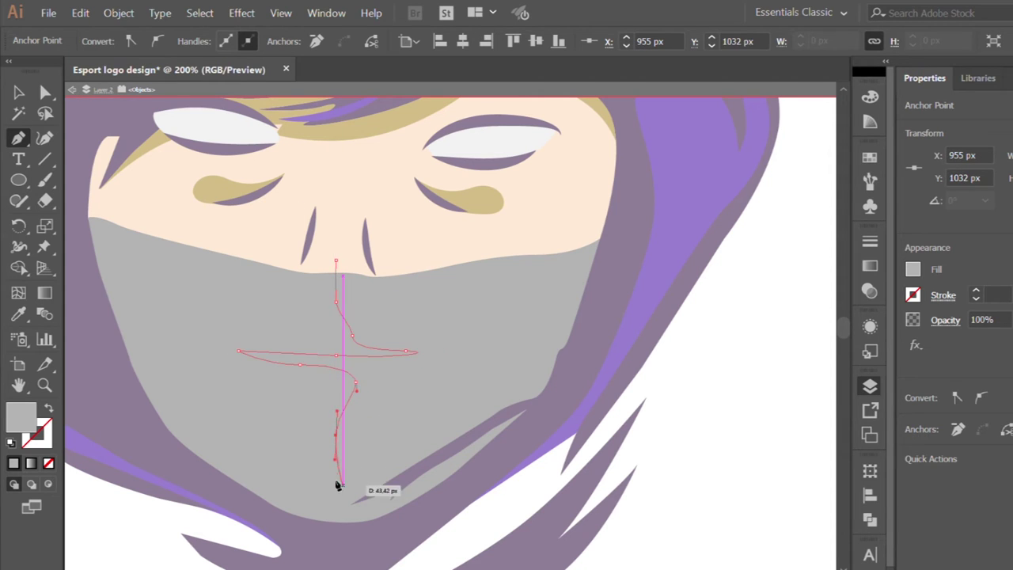
pyautogui.moveTo(387, 461); pyautogui.dragTo(375, 449)
pyautogui.keyDown('ctrl'); pyautogui.click(319, 458); pyautogui.keyUp('ctrl')
pyautogui.moveTo(283, 454); pyautogui.dragTo(329, 529)
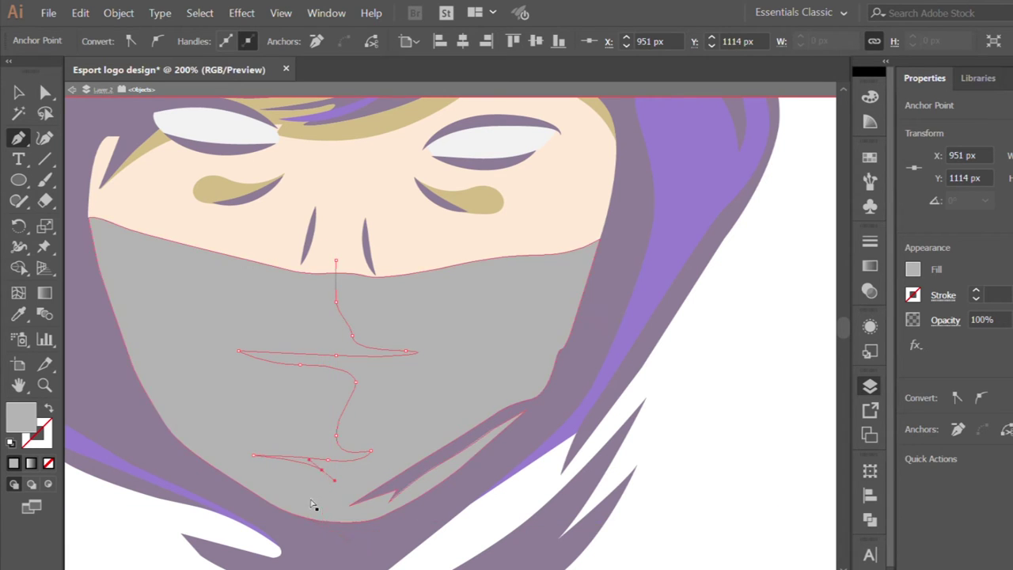
pyautogui.click(324, 509)
# - Continue the outline around the mask's left, bottom and right edges, closing the shape
pyautogui.click(161, 411)
pyautogui.click(124, 352)
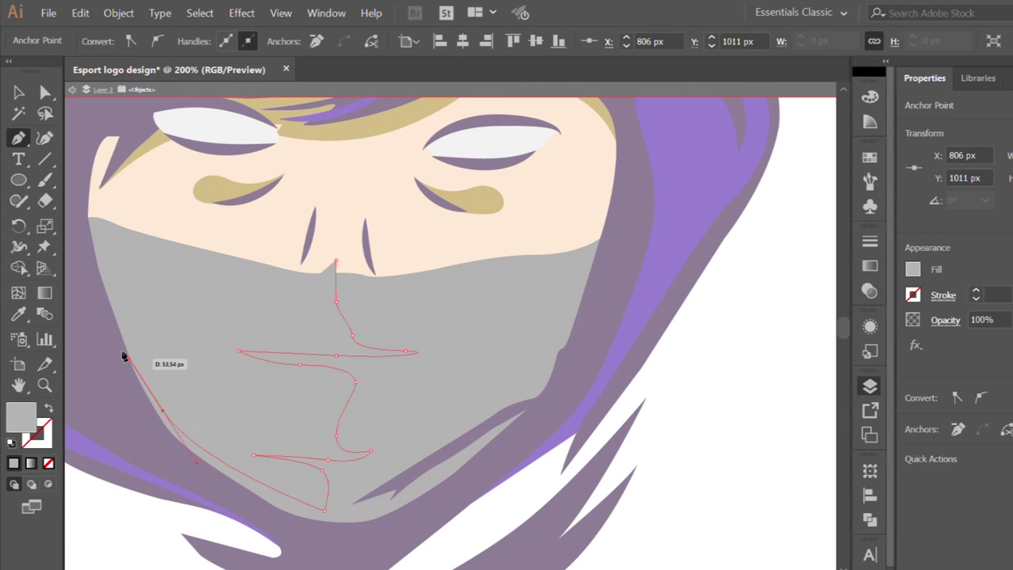
pyautogui.moveTo(174, 471); pyautogui.dragTo(216, 491)
pyautogui.moveTo(388, 540); pyautogui.dragTo(443, 534)
pyautogui.click(580, 401)
pyautogui.moveTo(603, 228); pyautogui.dragTo(586, 198)
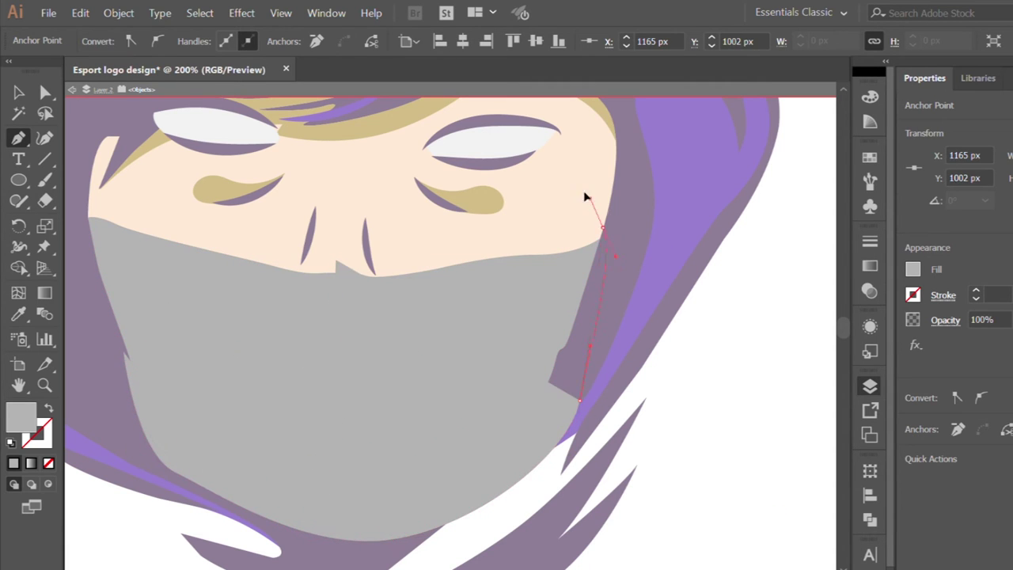
pyautogui.moveTo(335, 259); pyautogui.dragTo(162, 297)
# - Fill the mask's lit left half with the light grey swatch colour
pyautogui.scroll(-2, 162, 297)
pyautogui.scroll(-1, 166, 289)
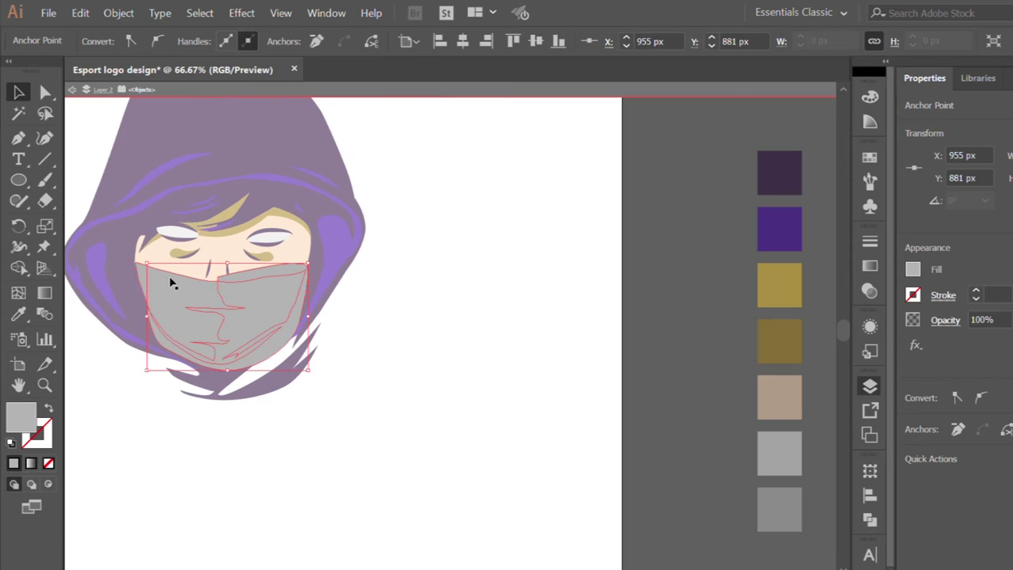
pyautogui.hotkey('shift', 'm')
pyautogui.click(9, 91)
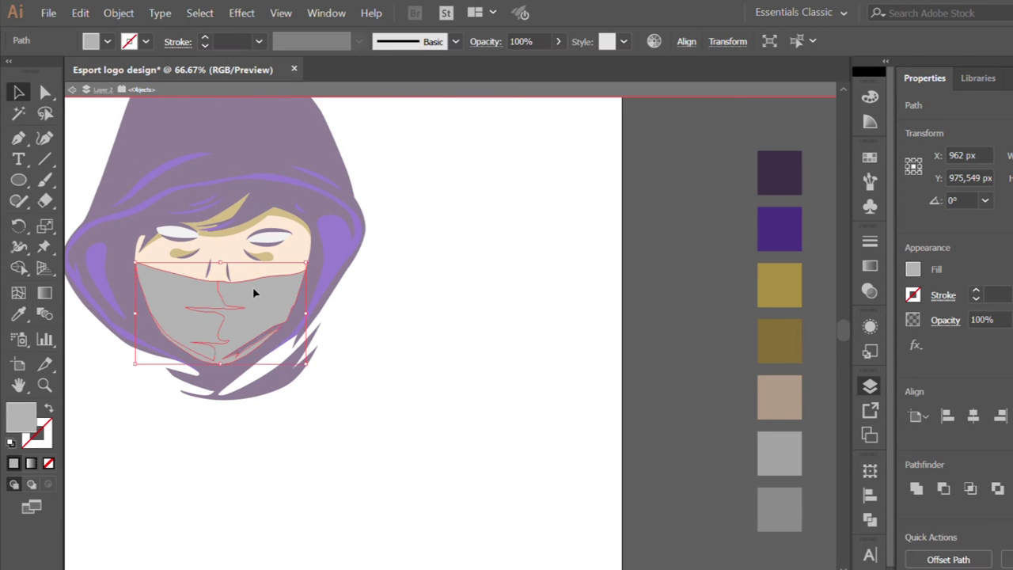
pyautogui.click(18, 313)
pyautogui.scroll(-1, 715, 280)
pyautogui.scroll(-2, 715, 280)
pyautogui.click(781, 301)
pyautogui.scroll(2, 71, 137)
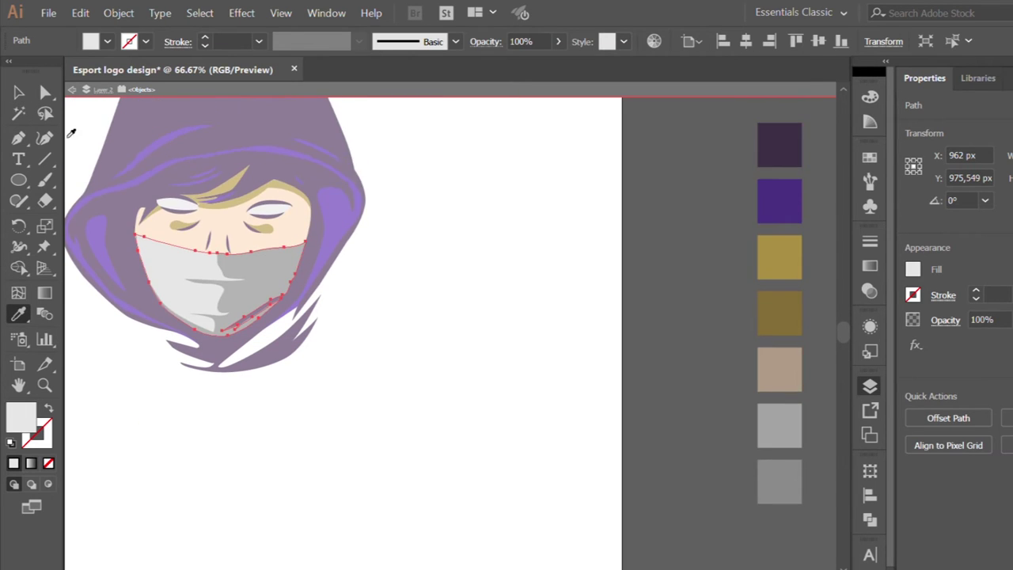
pyautogui.click(605, 317)
# - Exit isolation mode to view the recoloured mask
pyautogui.scroll(1, 131, 197)
pyautogui.scroll(1, 131, 197)
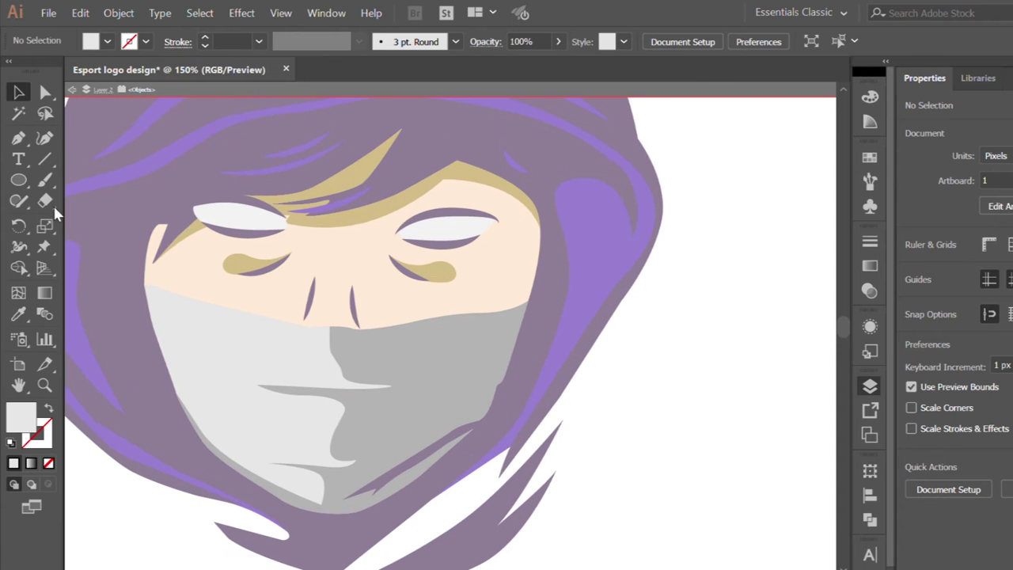
pyautogui.press('p')
pyautogui.click(285, 233)
pyautogui.click(11, 94)
pyautogui.scroll(-2, 267, 282)
pyautogui.press('Escape')
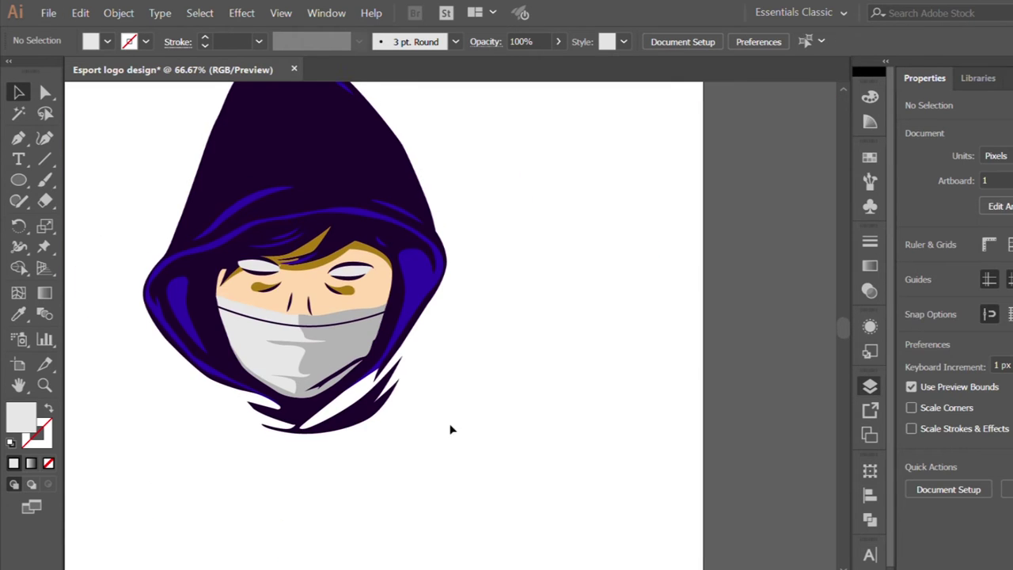
# - Pen-draw a thin curved fold wedge below the mask's top seam
pyautogui.click(18, 137)
pyautogui.scroll(2, 309, 372)
pyautogui.scroll(1, 309, 372)
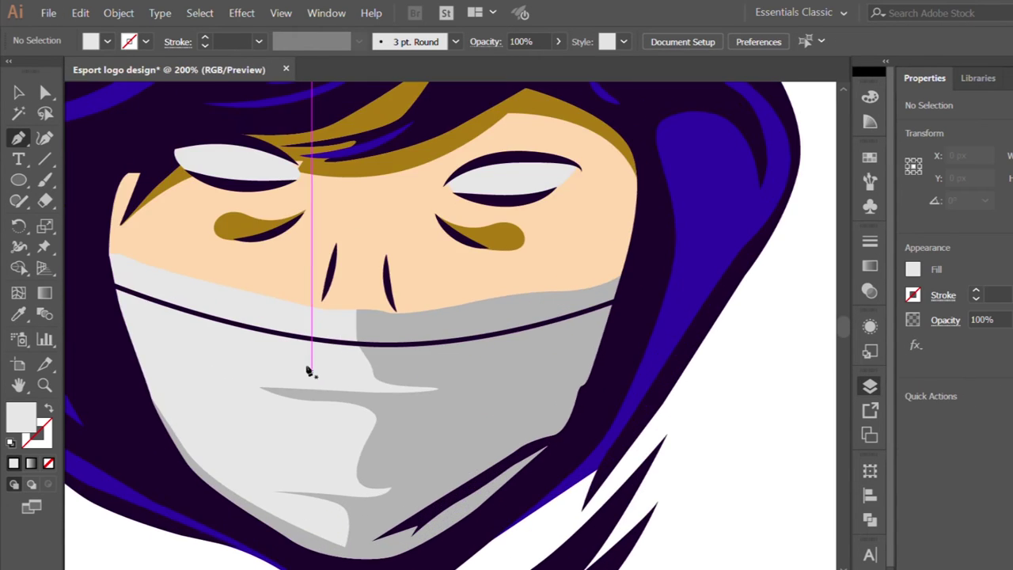
pyautogui.click(334, 326)
pyautogui.moveTo(160, 291); pyautogui.dragTo(178, 286)
pyautogui.click(212, 298)
pyautogui.scroll(1, 309, 321)
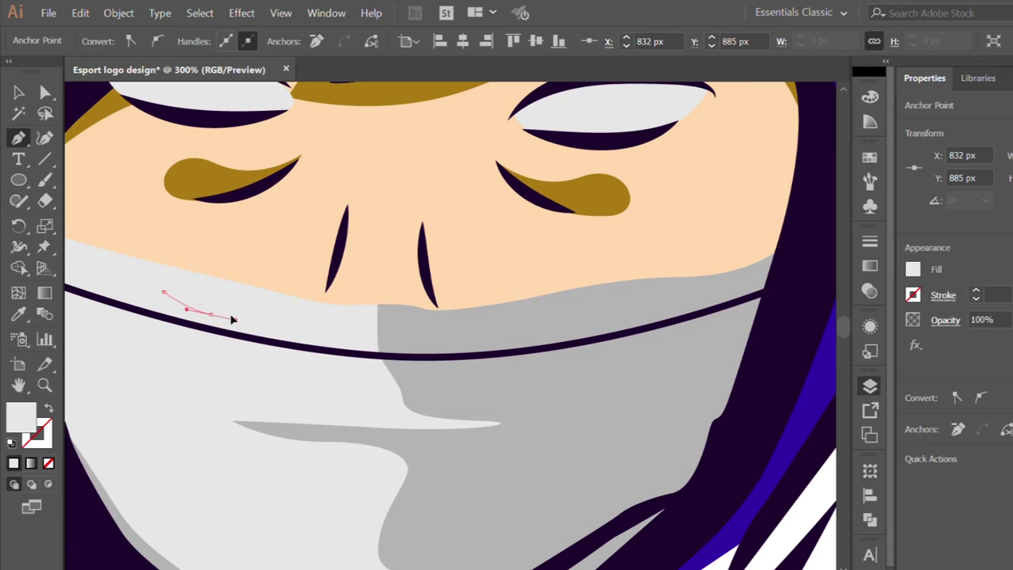
pyautogui.hotkey('ctrl', 'z')
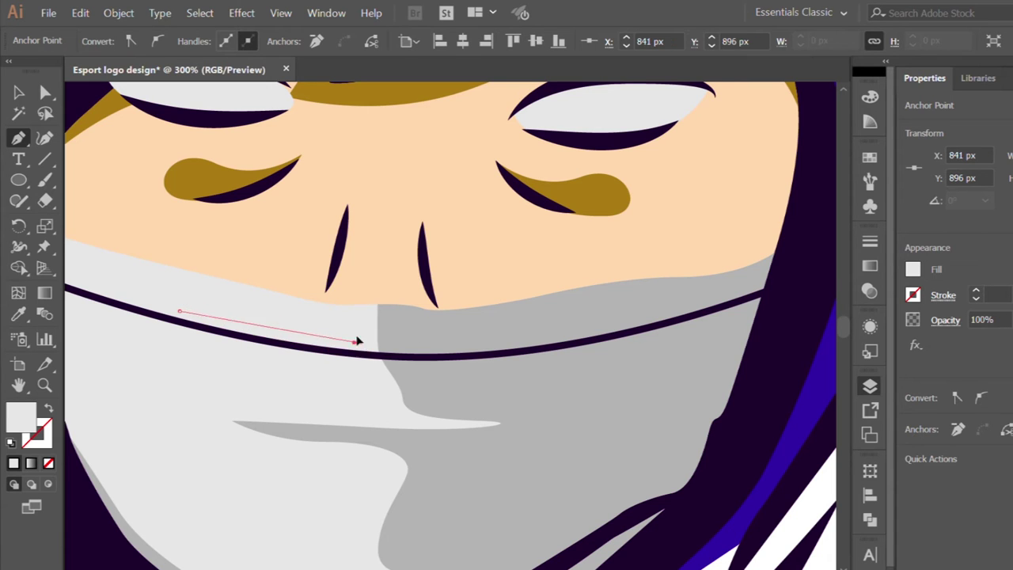
pyautogui.scroll(2, 366, 340)
pyautogui.moveTo(239, 322); pyautogui.dragTo(263, 315)
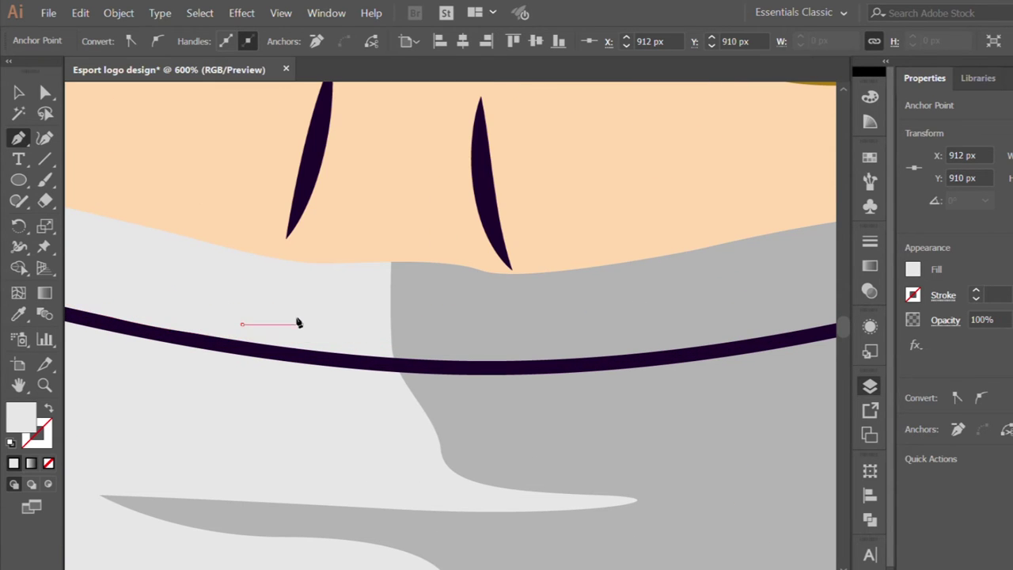
pyautogui.press('v')
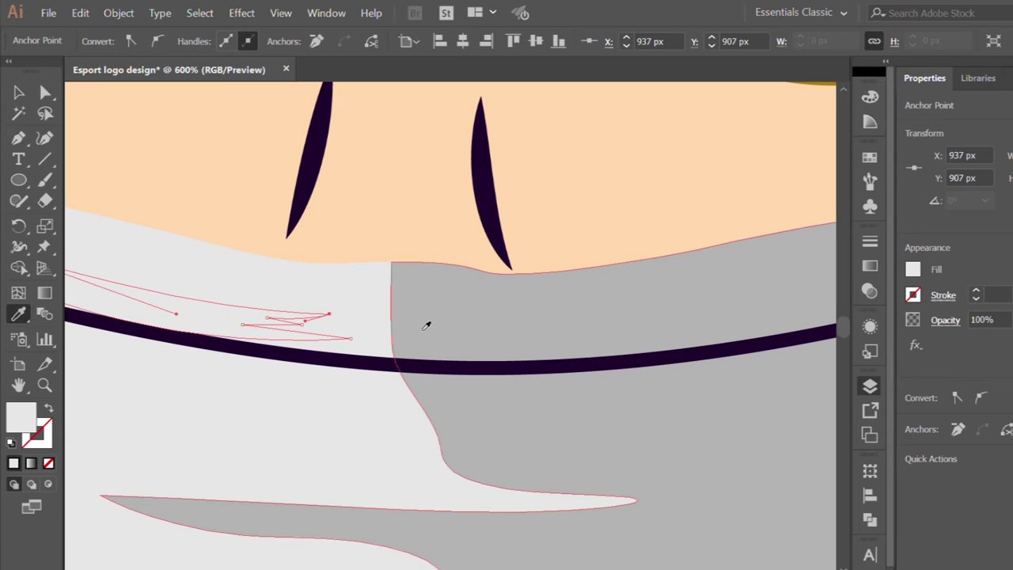
# - Nudge the fold shape up slightly and zoom out to view the whole face
pyautogui.hotkey('ctrl', '-')
pyautogui.hotkey('ctrl', '-')
pyautogui.hotkey('ctrl', '-')
pyautogui.hotkey('ctrl', 'shift', 'a')
pyautogui.scroll(-2, 311, 400)
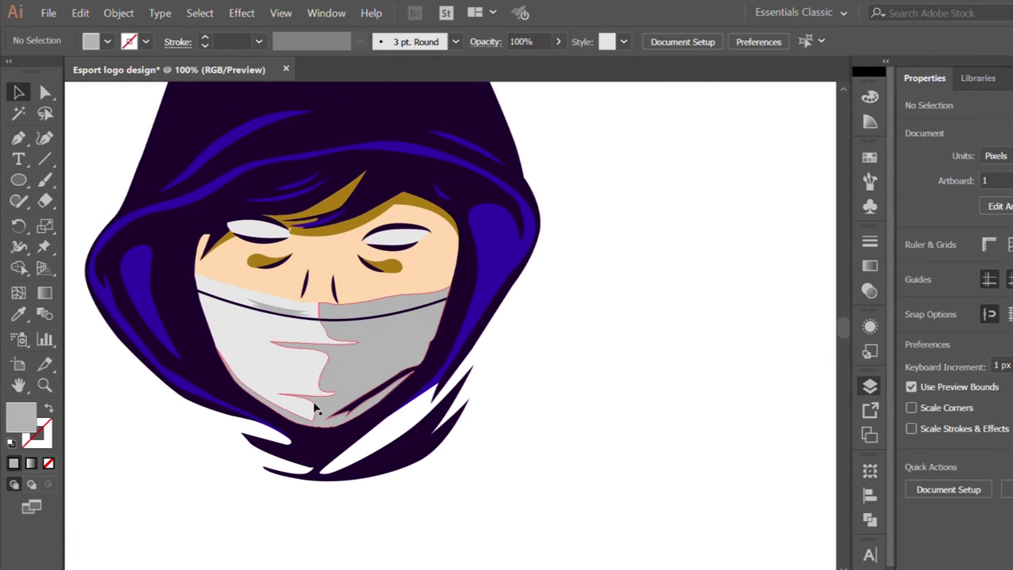
pyautogui.scroll(3, 294, 310)
pyautogui.moveTo(290, 301); pyautogui.dragTo(290, 298)
pyautogui.hotkey('ctrl', '-')
pyautogui.hotkey('ctrl', 'shift', 'a')
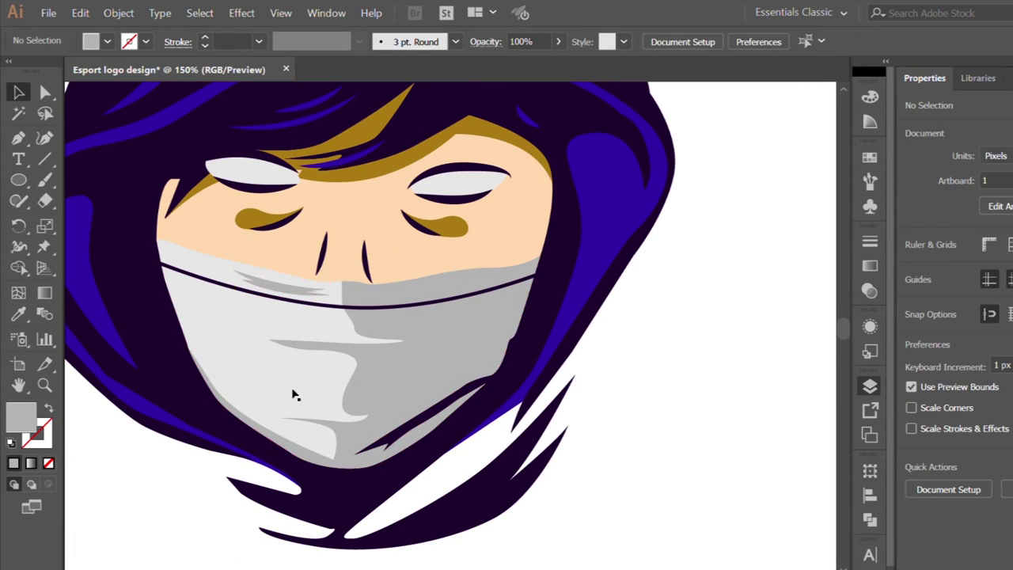
pyautogui.hotkey('ctrl', '-')
pyautogui.press('p')
pyautogui.scroll(2, 293, 348)
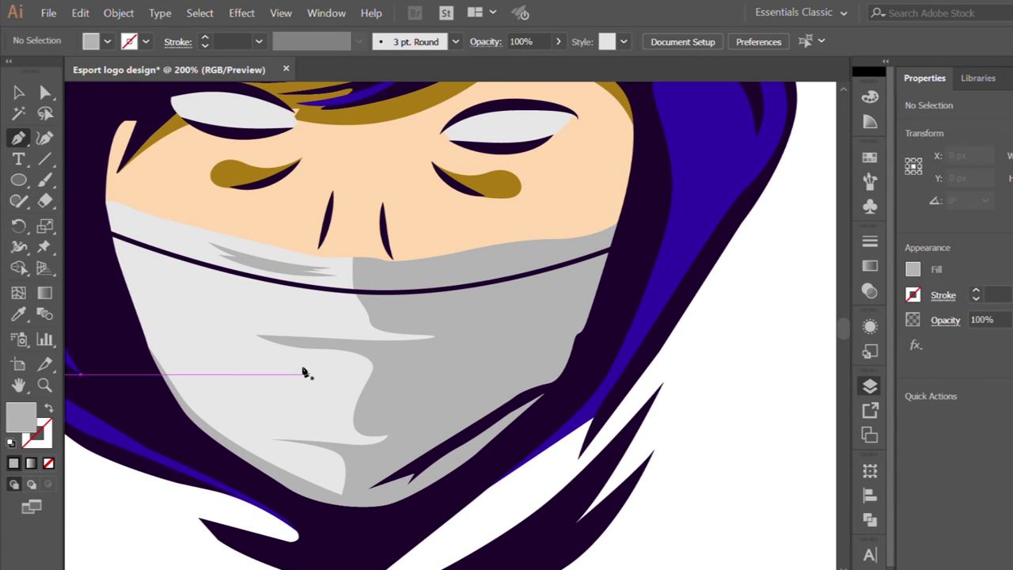
# - Pen-draw a curved grey crease across the lower left of the mask
pyautogui.click(294, 377)
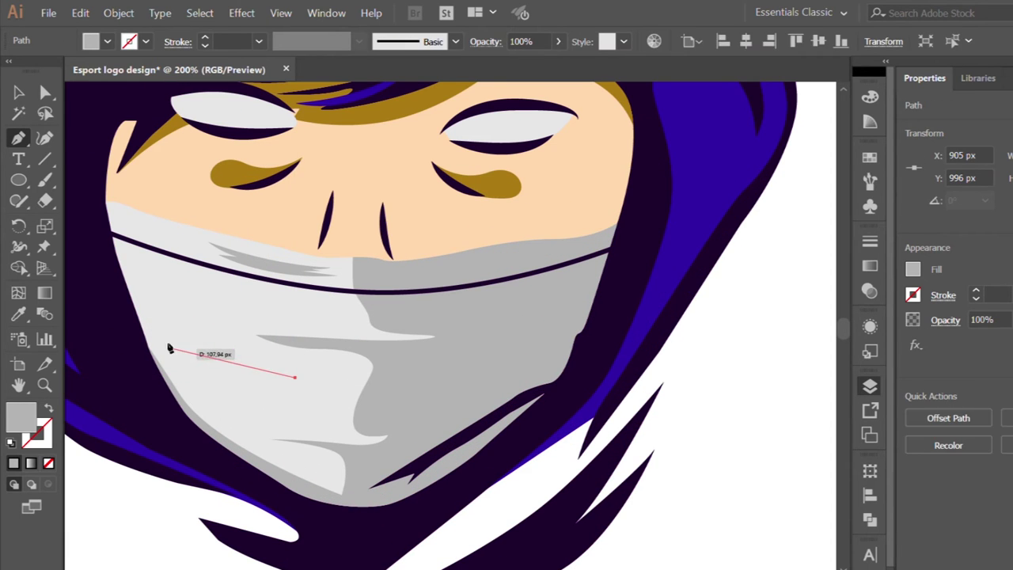
pyautogui.click(169, 346)
pyautogui.scroll(1, 169, 346)
pyautogui.moveTo(170, 339); pyautogui.dragTo(160, 342)
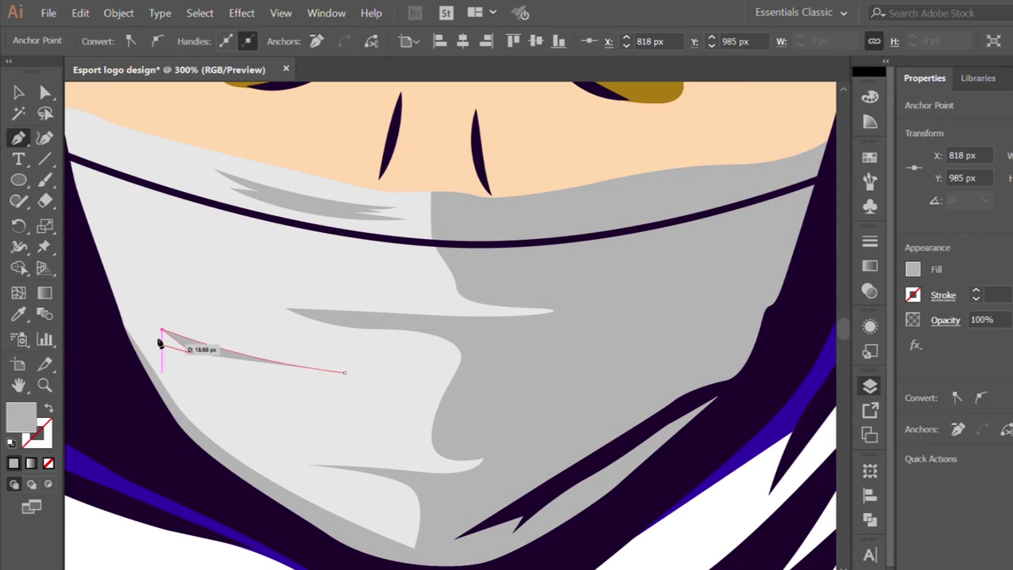
pyautogui.moveTo(389, 392); pyautogui.dragTo(523, 359)
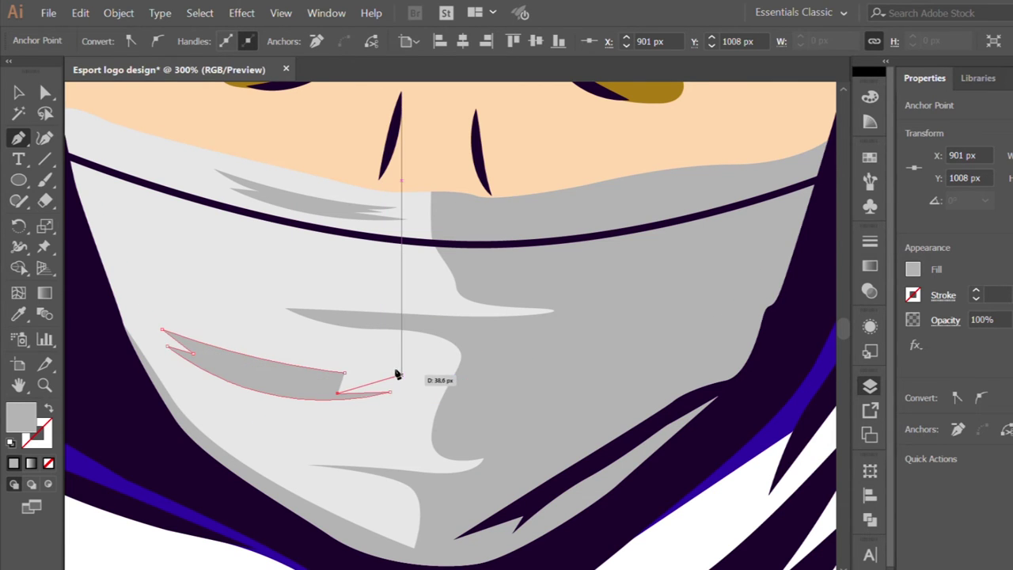
pyautogui.moveTo(367, 386)
pyautogui.mouseDown()
pyautogui.moveTo(313, 382)
pyautogui.moveTo(340, 378)
pyautogui.mouseUp()
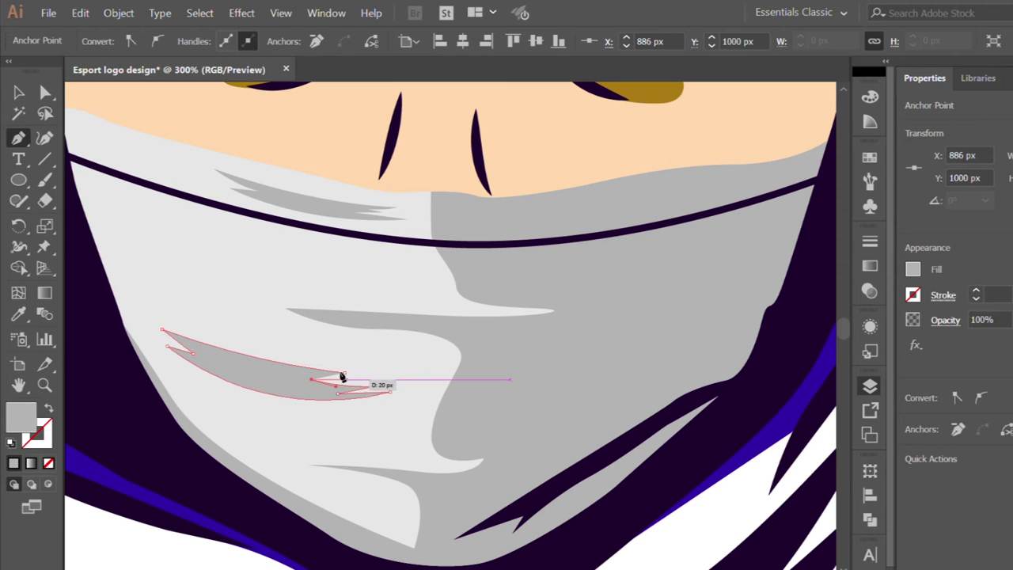
# - Zoom out to check the whole character, then zoom back in on the head
pyautogui.hotkey('ctrl', '1')
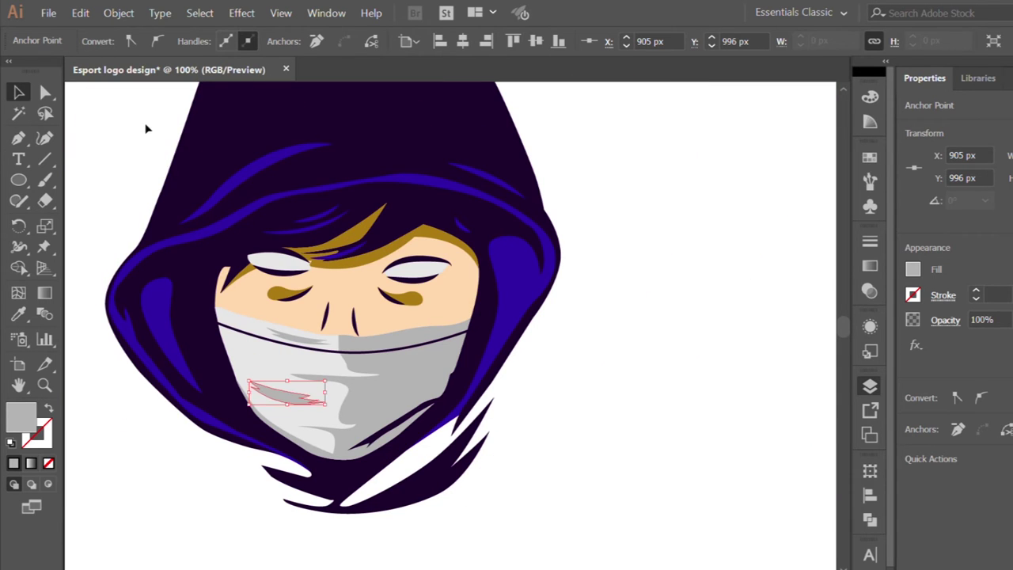
pyautogui.click(145, 127)
pyautogui.hotkey('ctrl', '-')
pyautogui.hotkey('ctrl', '-')
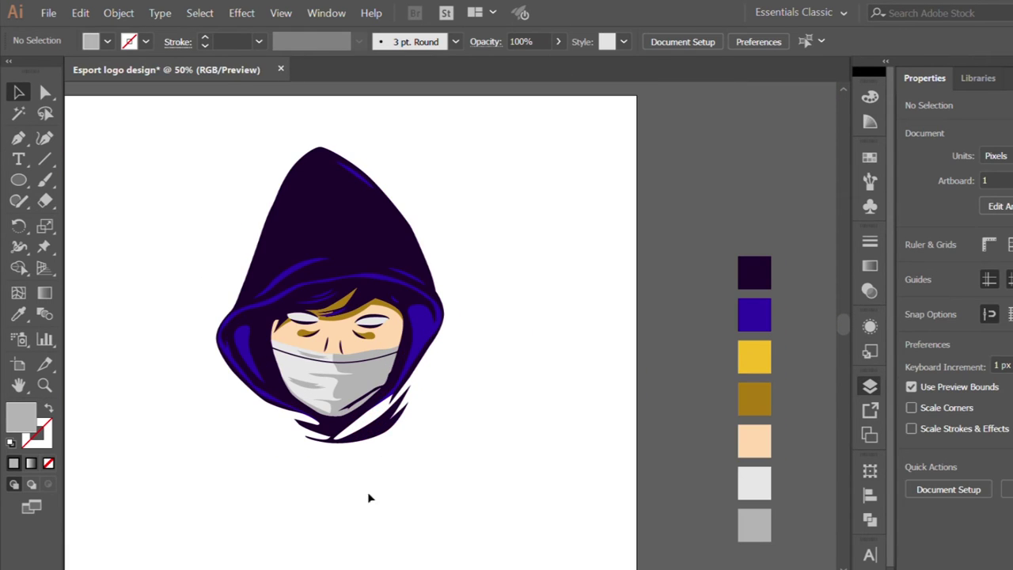
pyautogui.hotkey('ctrl', '+')
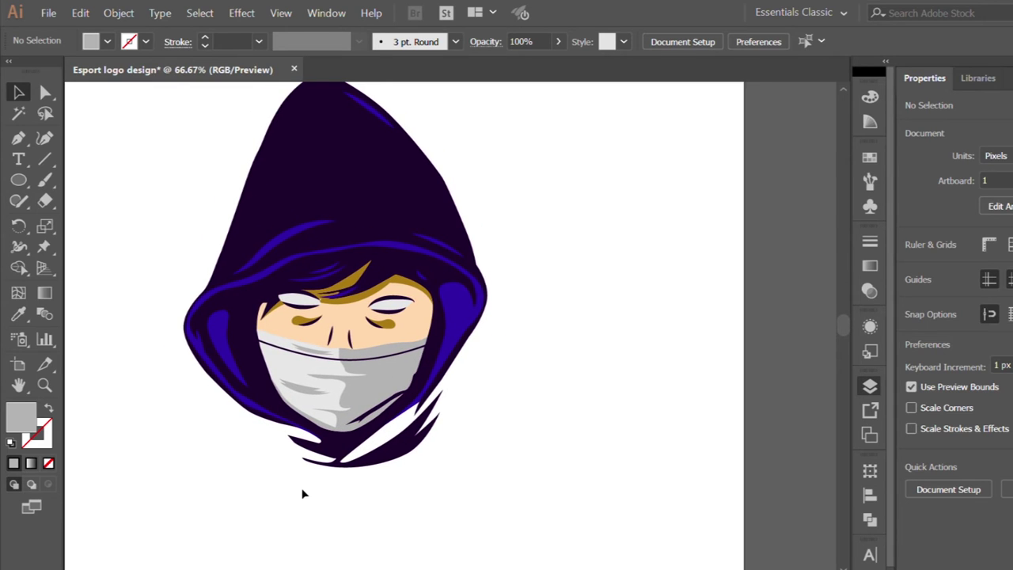
pyautogui.hotkey('ctrl', '+')
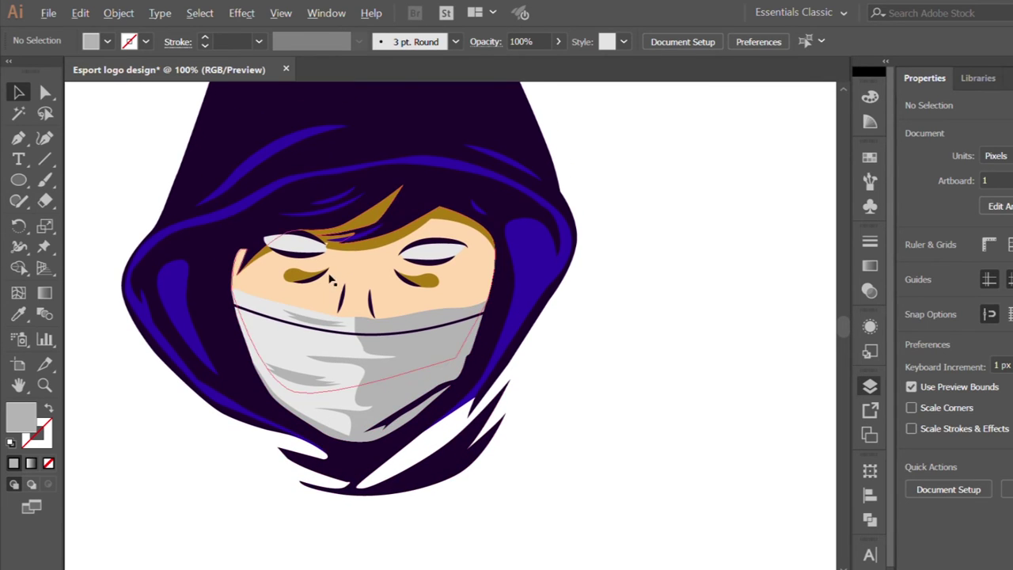
pyautogui.keyDown('alt'); pyautogui.scroll(-1, 306, 477); pyautogui.keyUp('alt')
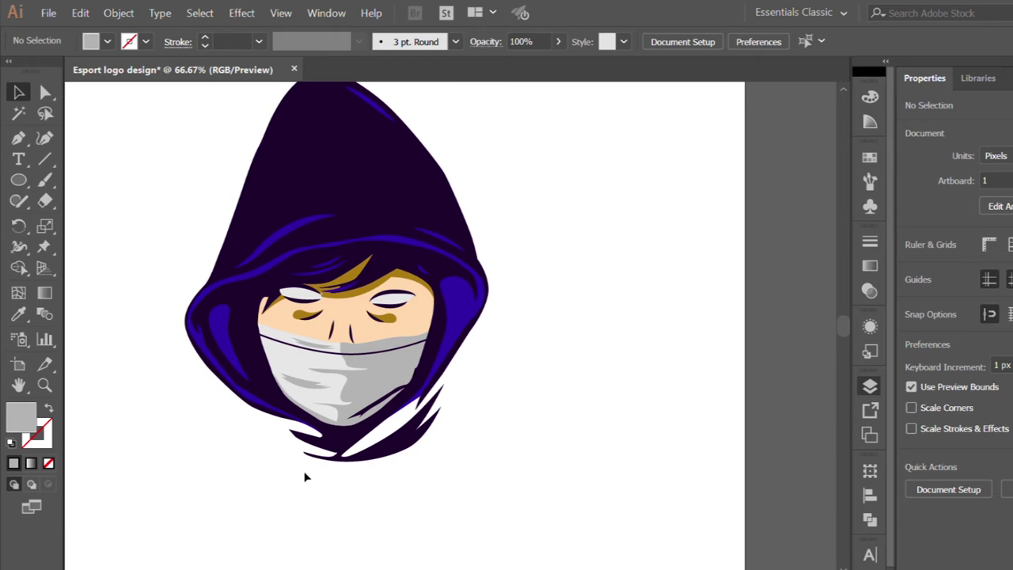
pyautogui.scroll(1, 304, 329)
pyautogui.click(17, 136)
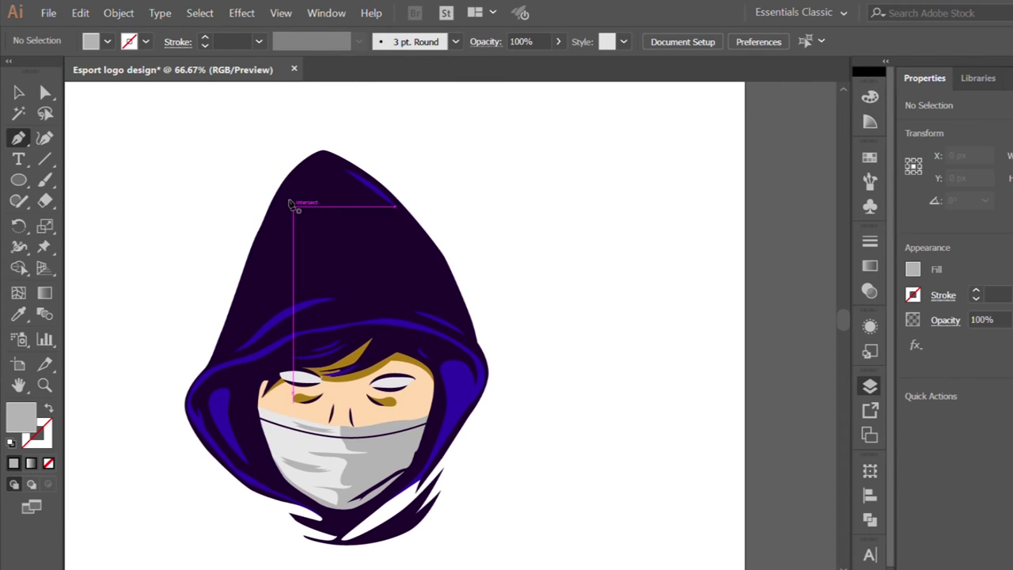
# - Pen-draw a tapered sliver down the hood's upper left edge
pyautogui.keyDown('alt'); pyautogui.scroll(1, 293, 163); pyautogui.keyUp('alt')
pyautogui.click(314, 151)
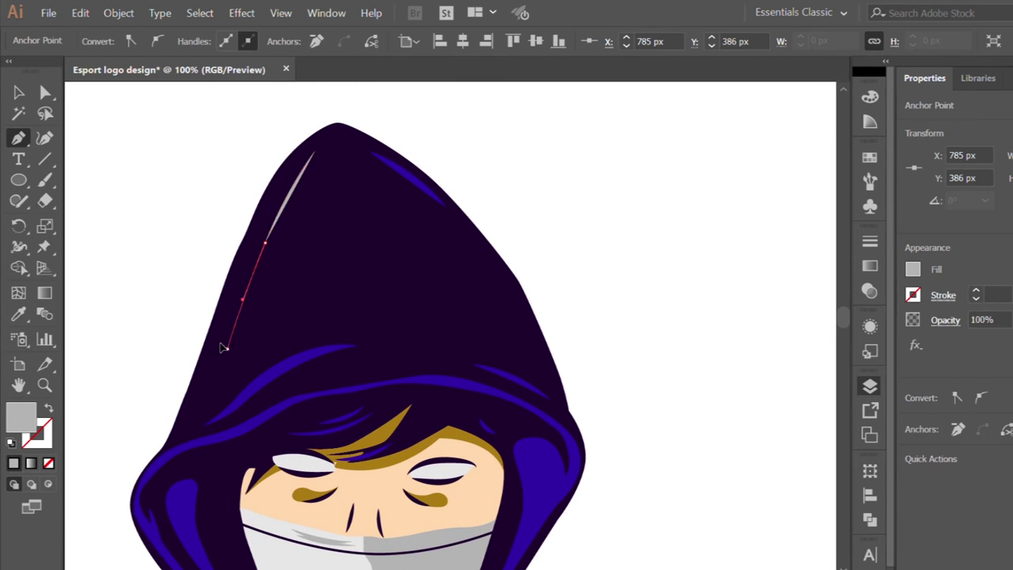
pyautogui.moveTo(228, 349); pyautogui.dragTo(227, 277)
pyautogui.click(315, 150)
pyautogui.press('v')
# - Give the sliver the existing 20 pt purple highlight style with the Eyedropper
pyautogui.press('i')
pyautogui.click(293, 363)
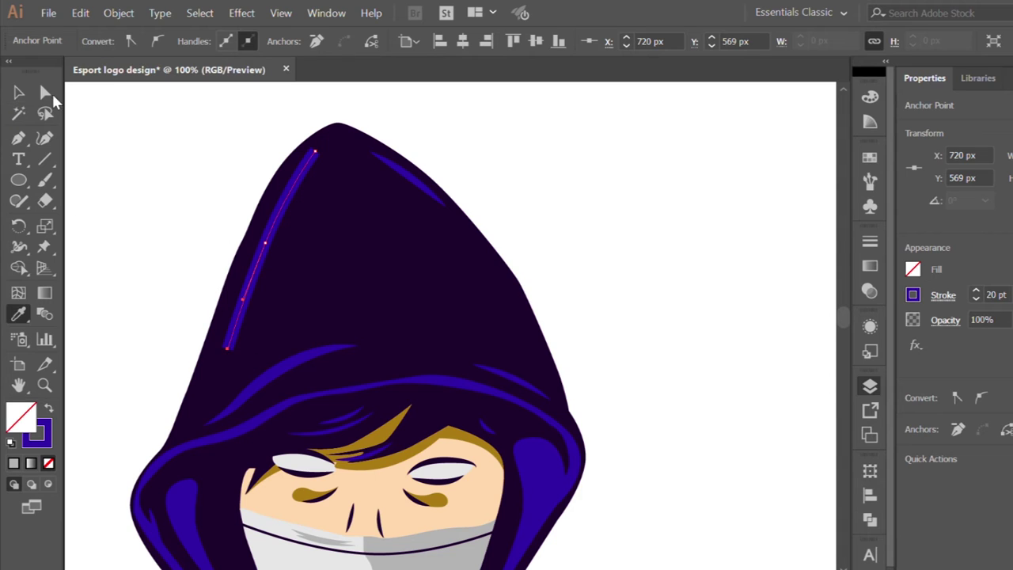
pyautogui.press('v')
pyautogui.click(202, 154)
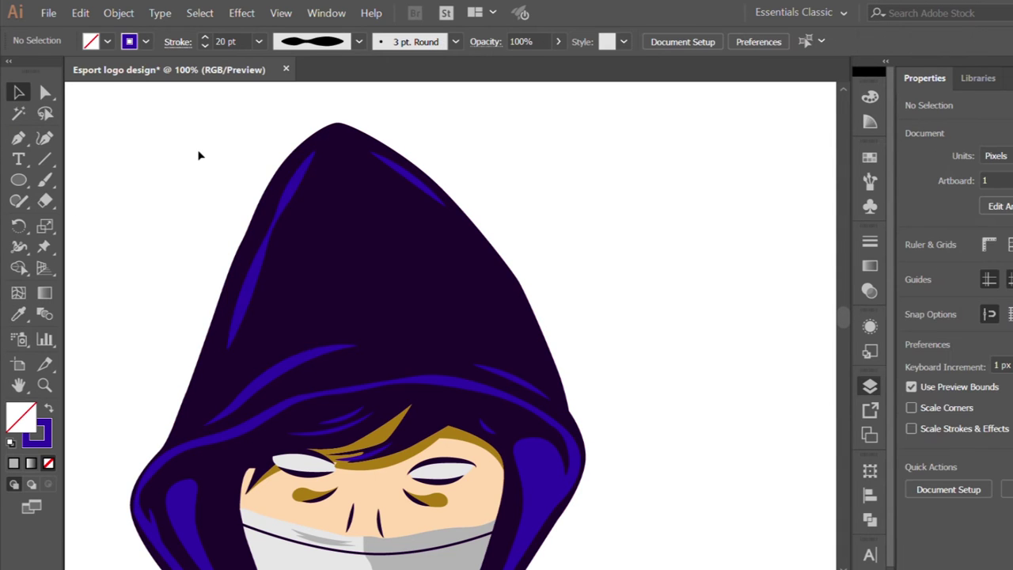
pyautogui.keyDown('alt'); pyautogui.scroll(-2, 201, 154); pyautogui.keyUp('alt')
pyautogui.scroll(-1, 662, 433)
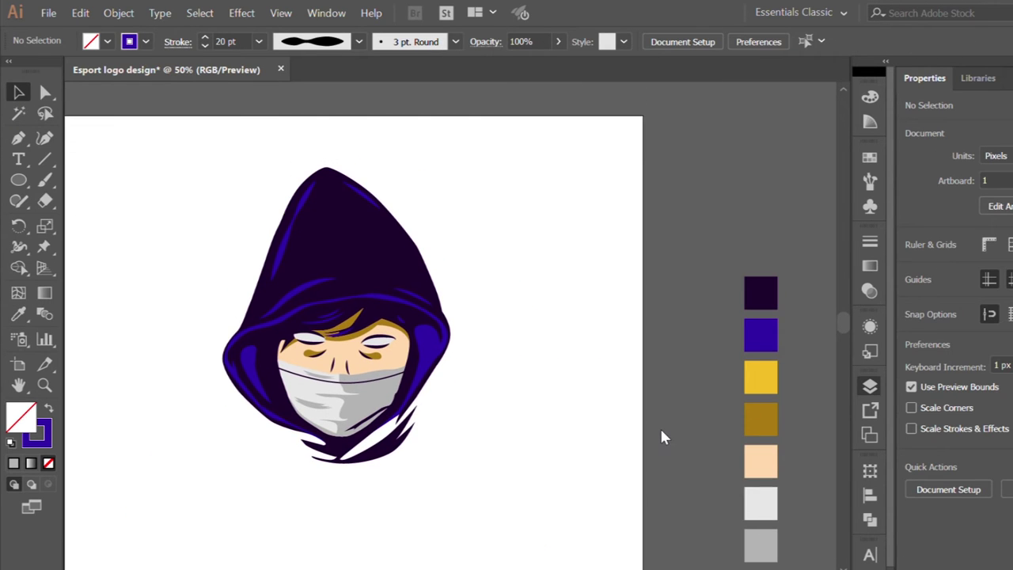
# - Zoom out and select the dark purple shield group behind the head
pyautogui.keyDown('alt'); pyautogui.scroll(-1, 420, 391); pyautogui.keyUp('alt')
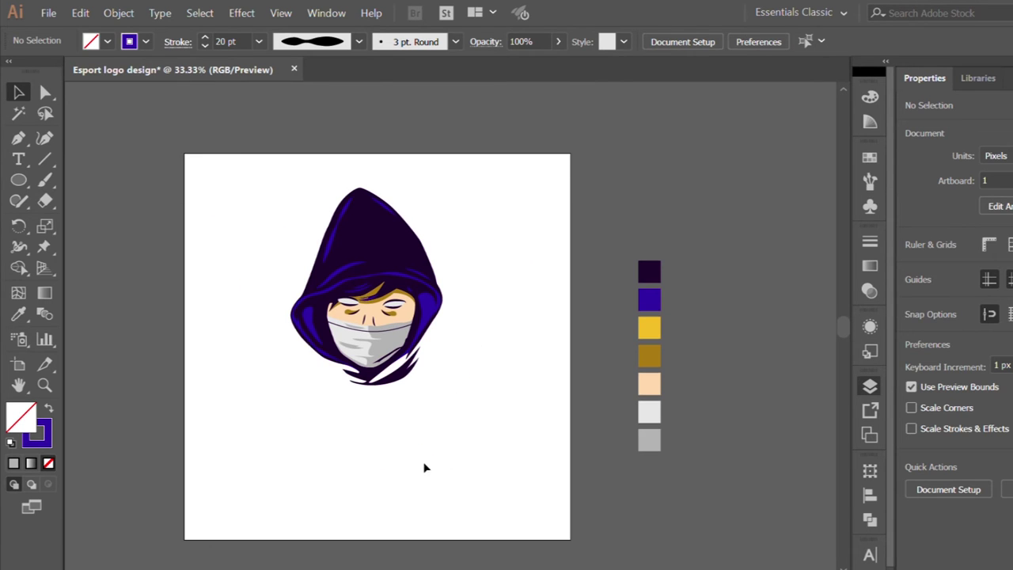
pyautogui.keyDown('alt'); pyautogui.scroll(1, 423, 468); pyautogui.keyUp('alt')
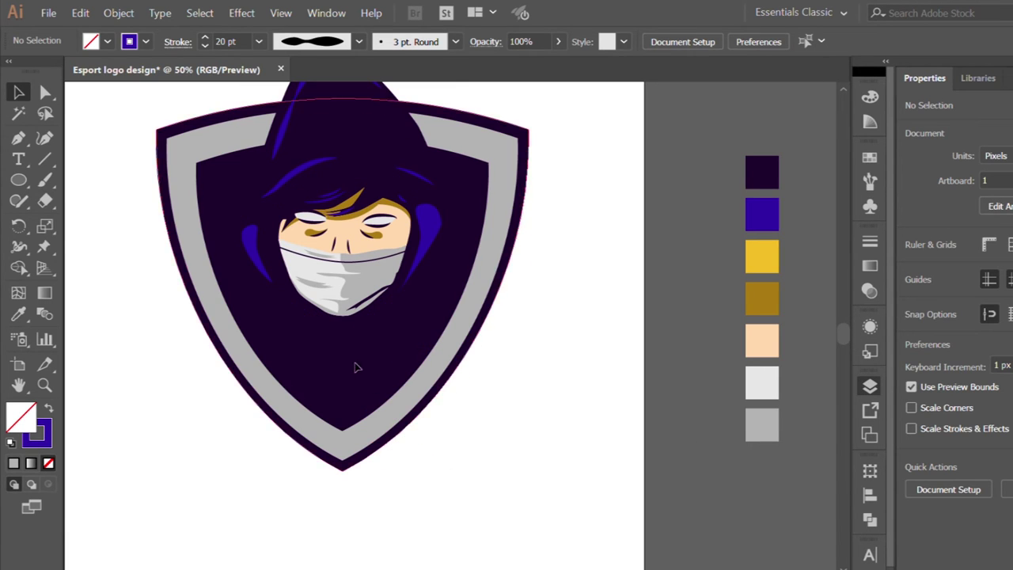
pyautogui.click(356, 367)
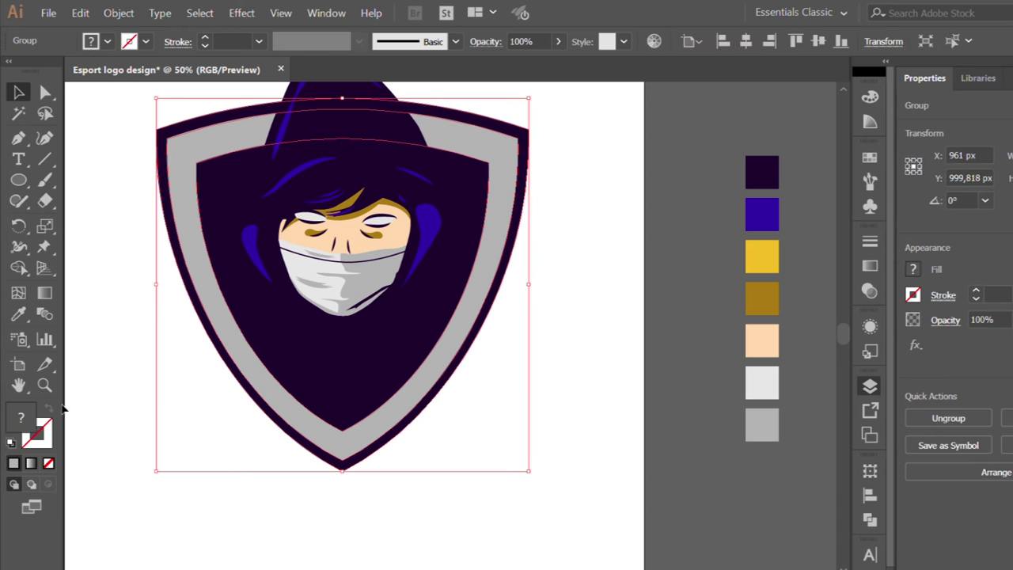
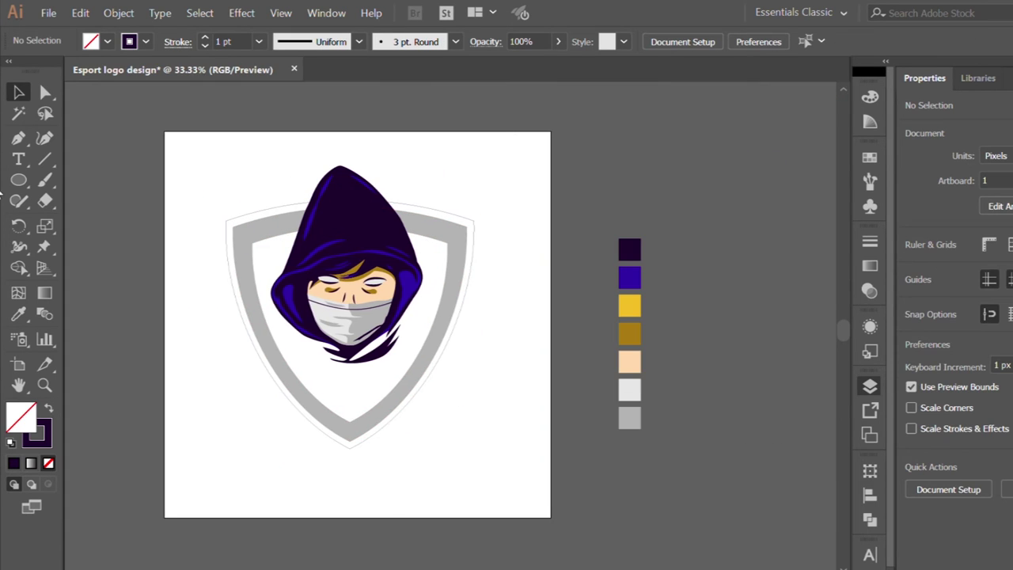
# - With the Pen, trace the shirt outline from the left shoulder down the shield's left side, past the bottom tip and up the right
pyautogui.click(18, 138)
pyautogui.hotkey('ctrl', '+')
pyautogui.hotkey('ctrl', '+')
pyautogui.hotkey('ctrl', '+')
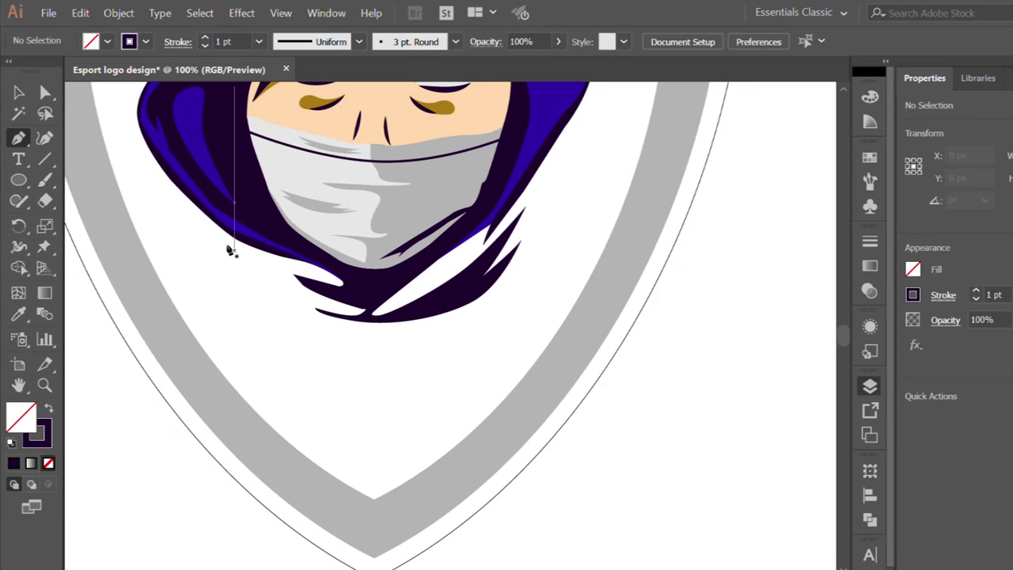
pyautogui.click(228, 250)
pyautogui.hotkey('ctrl', 'z')
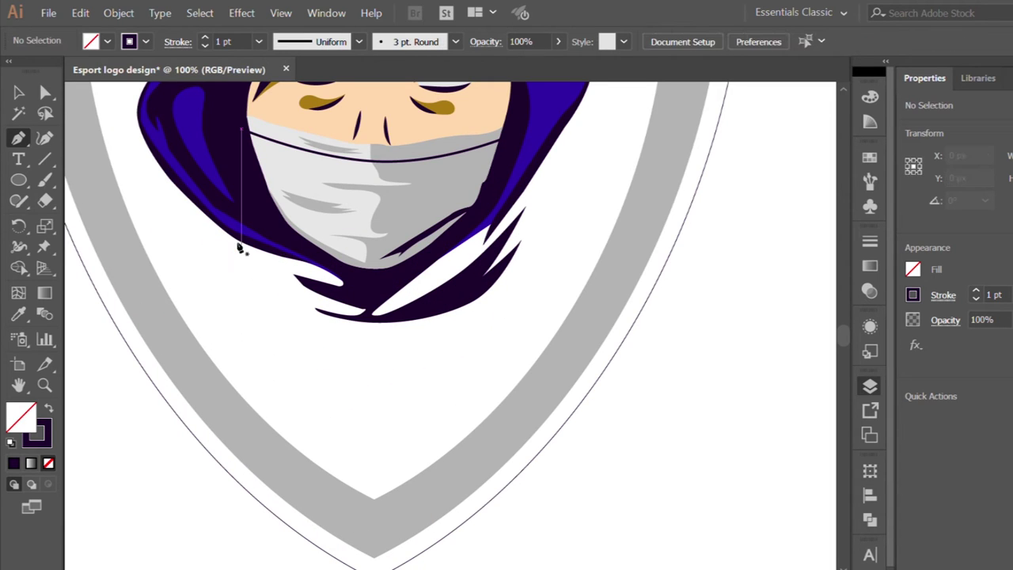
pyautogui.click(240, 247)
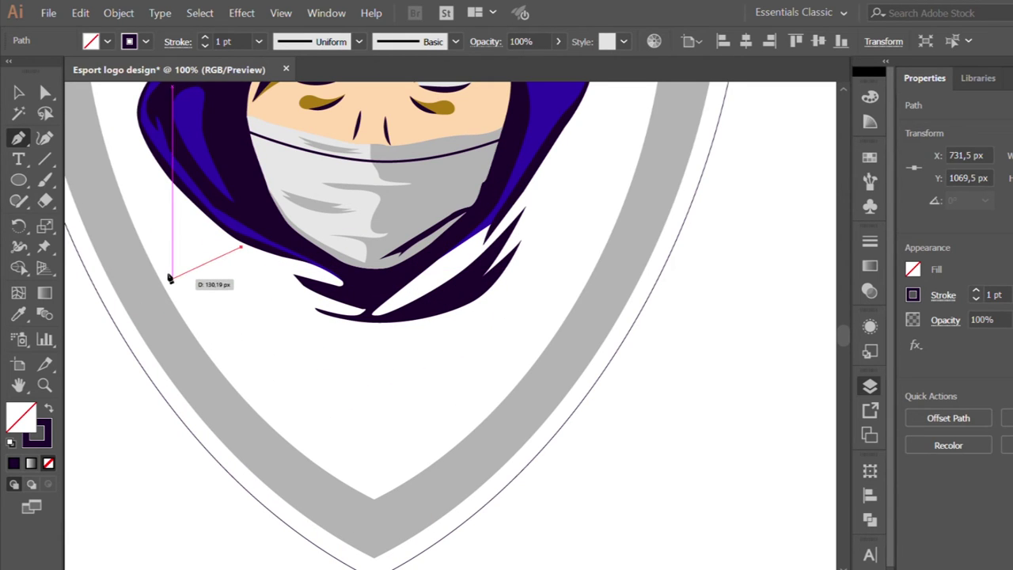
pyautogui.click(171, 278)
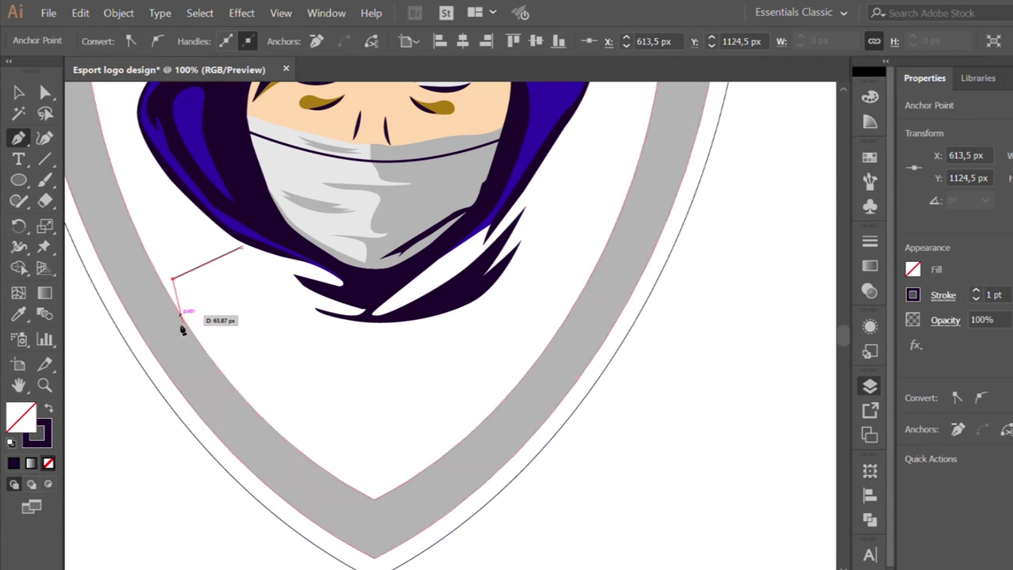
pyautogui.moveTo(270, 418); pyautogui.dragTo(340, 480)
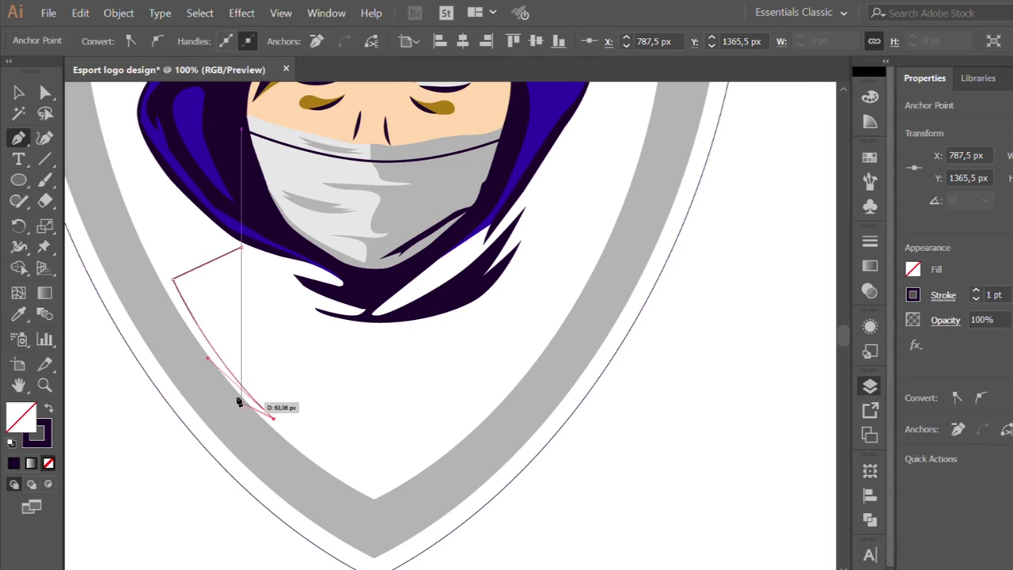
pyautogui.moveTo(373, 499); pyautogui.dragTo(444, 515)
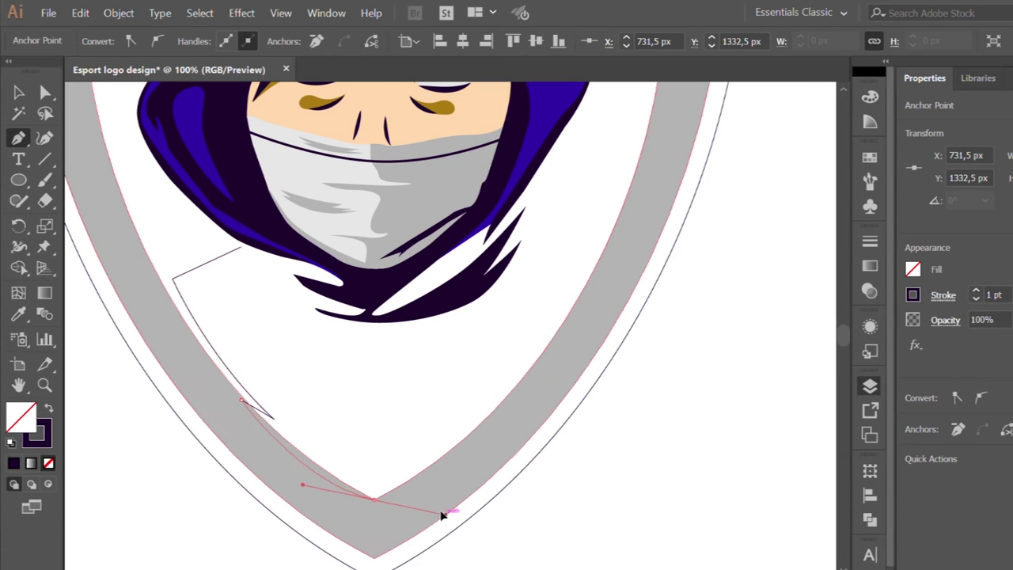
pyautogui.click(374, 499)
pyautogui.moveTo(513, 395); pyautogui.dragTo(544, 367)
pyautogui.moveTo(612, 255); pyautogui.dragTo(616, 256)
# - Continue the outline up the right side to the right shoulder, adding jagged collar notches
pyautogui.click(505, 389)
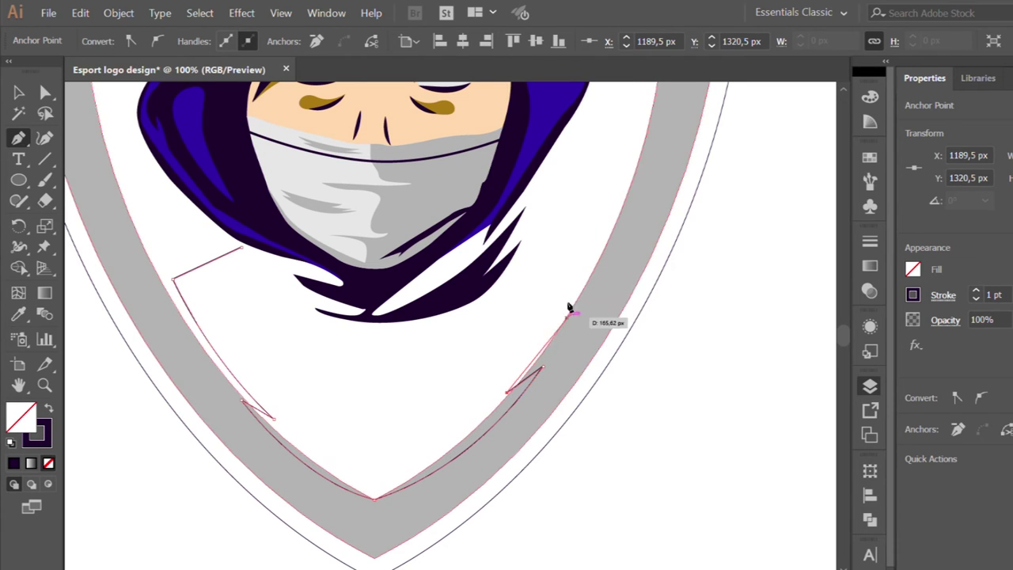
pyautogui.moveTo(589, 294); pyautogui.dragTo(618, 198)
pyautogui.click(605, 247)
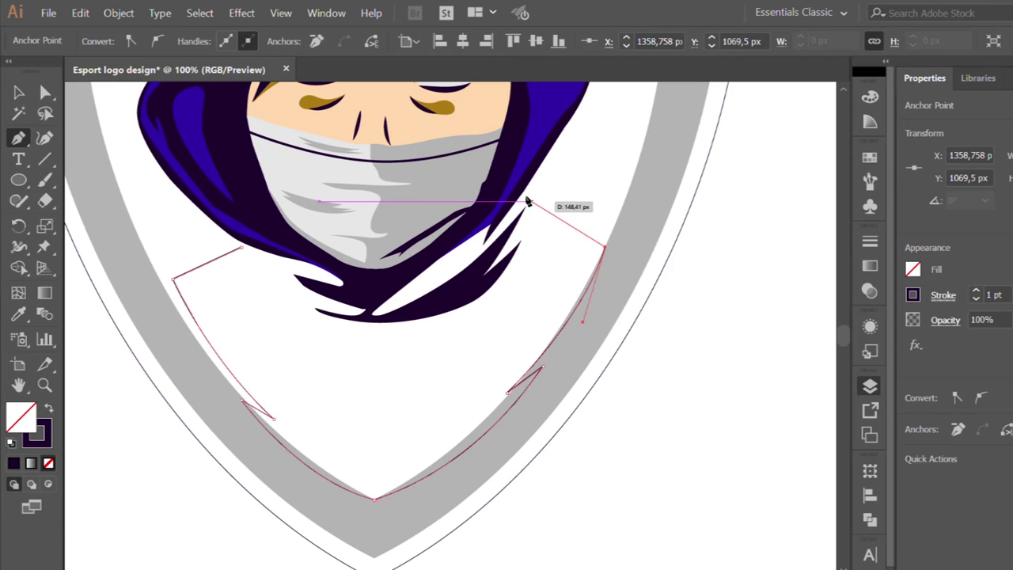
pyautogui.hotkey('ctrl', 'z')
pyautogui.moveTo(593, 271); pyautogui.dragTo(610, 220)
pyautogui.click(593, 270)
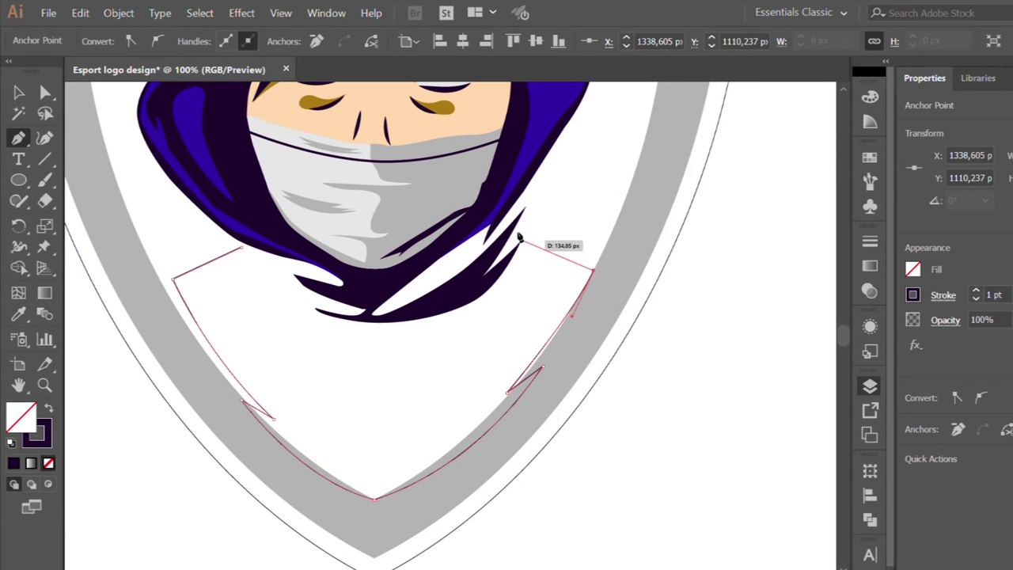
pyautogui.click(531, 234)
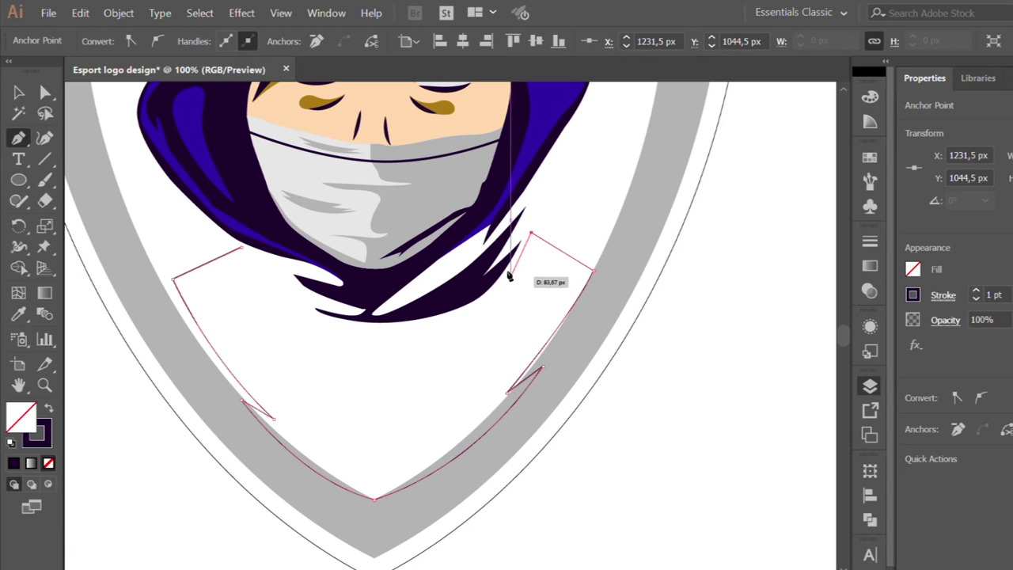
pyautogui.click(510, 275)
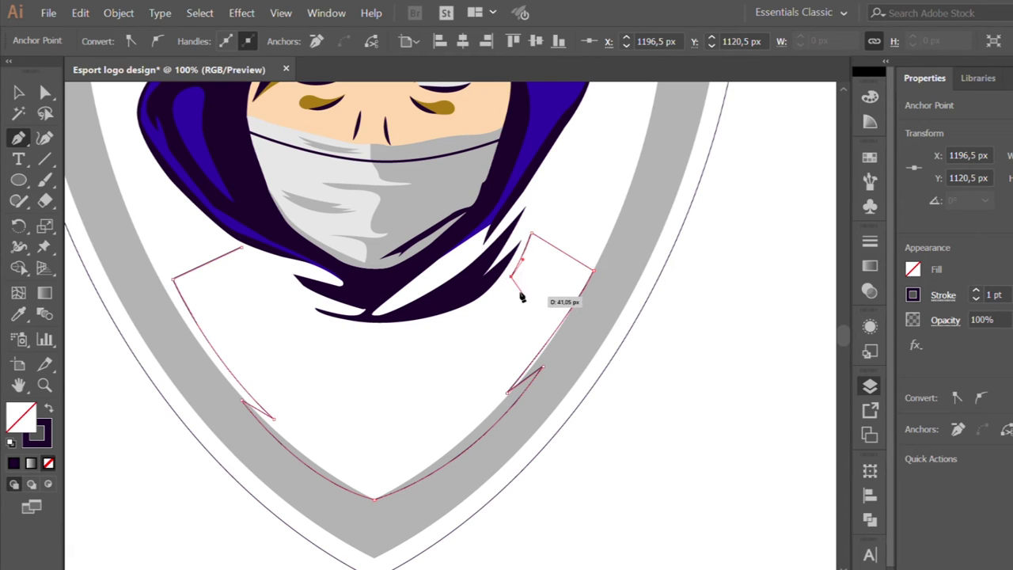
pyautogui.click(528, 294)
pyautogui.click(515, 327)
pyautogui.click(428, 388)
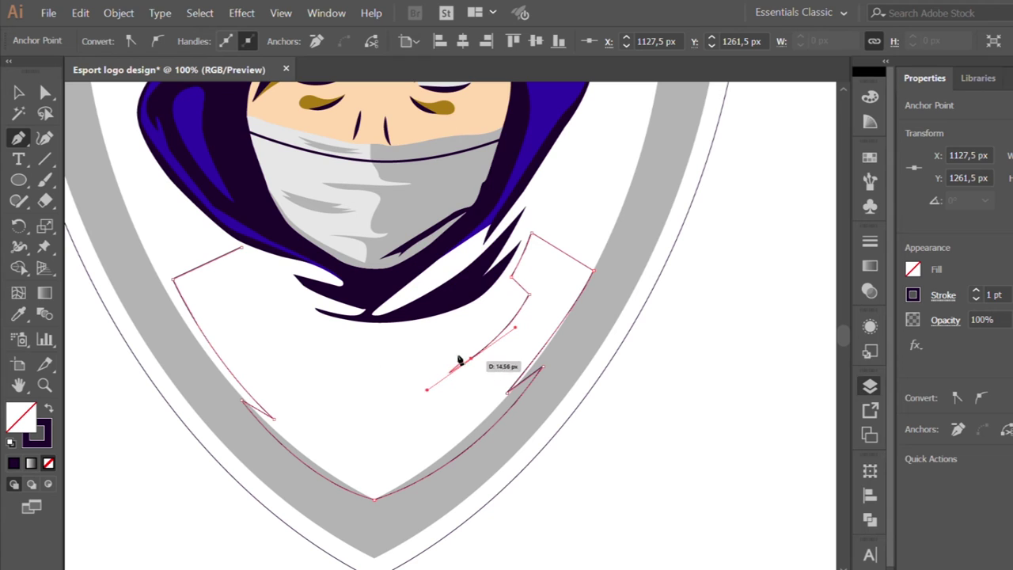
# - Draw the curved inner collar spike and left collar points, closing the shirt outline
pyautogui.click(490, 323)
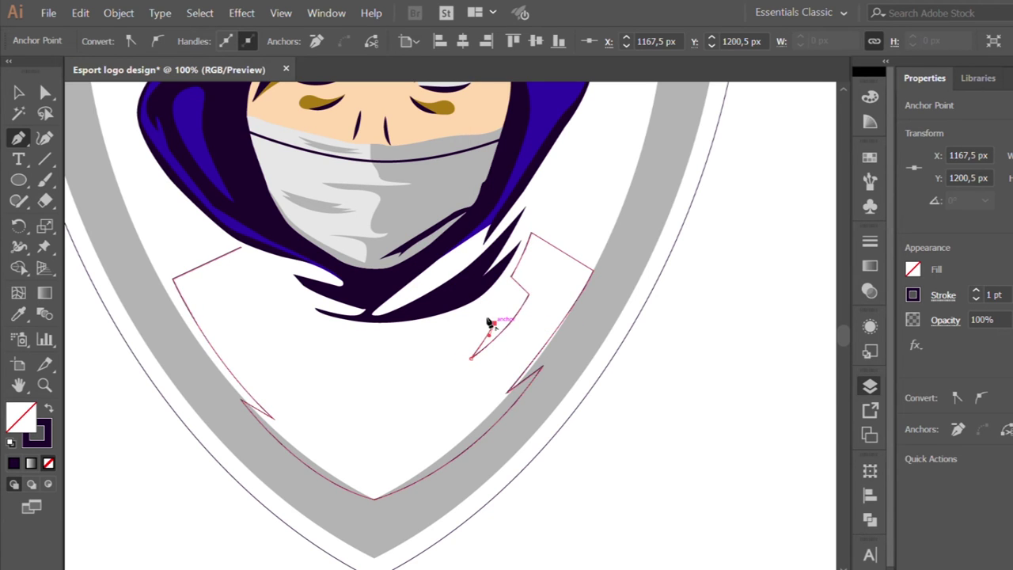
pyautogui.moveTo(216, 290); pyautogui.dragTo(220, 290)
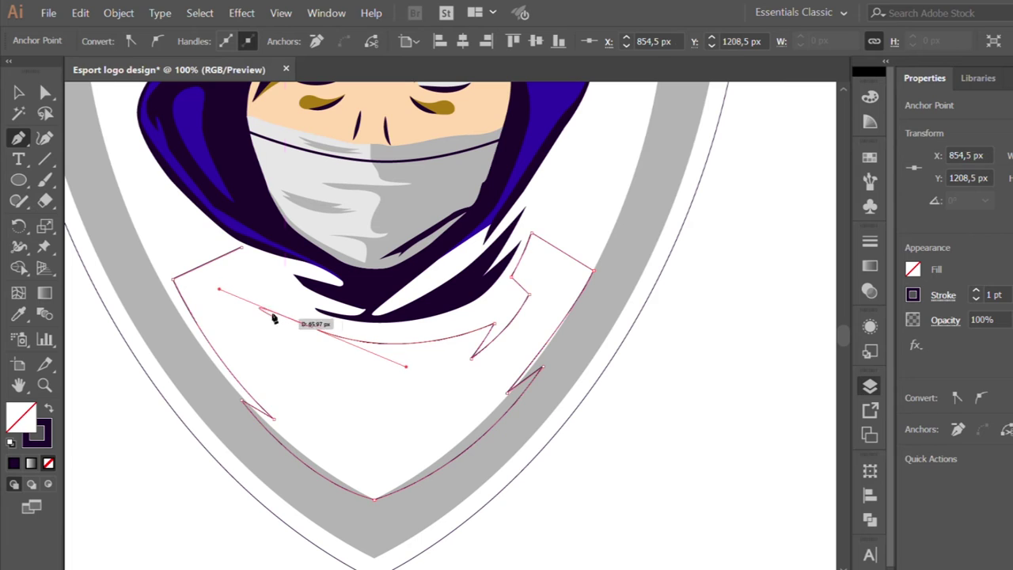
pyautogui.moveTo(474, 357); pyautogui.dragTo(456, 356)
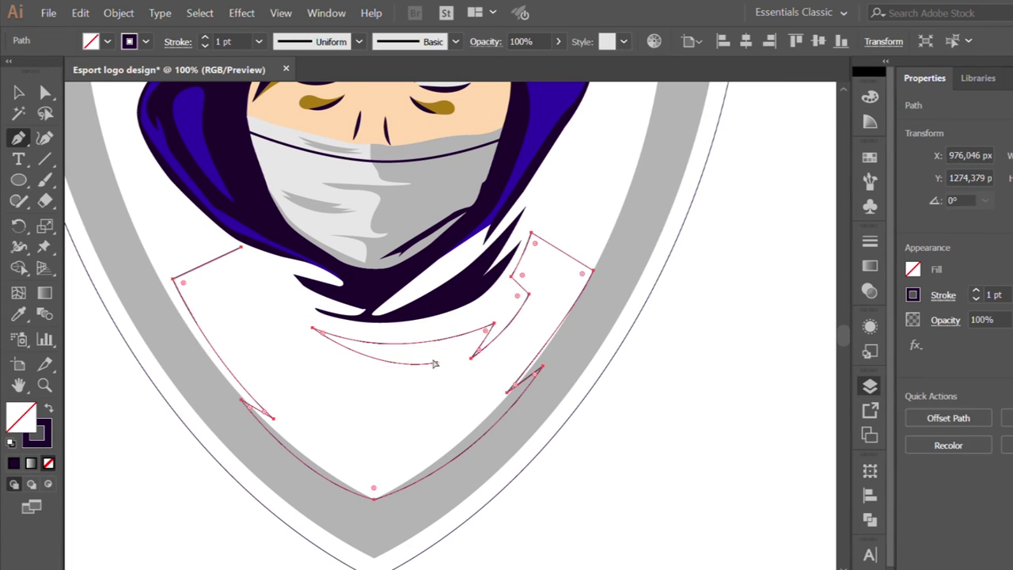
pyautogui.moveTo(438, 362); pyautogui.dragTo(244, 333)
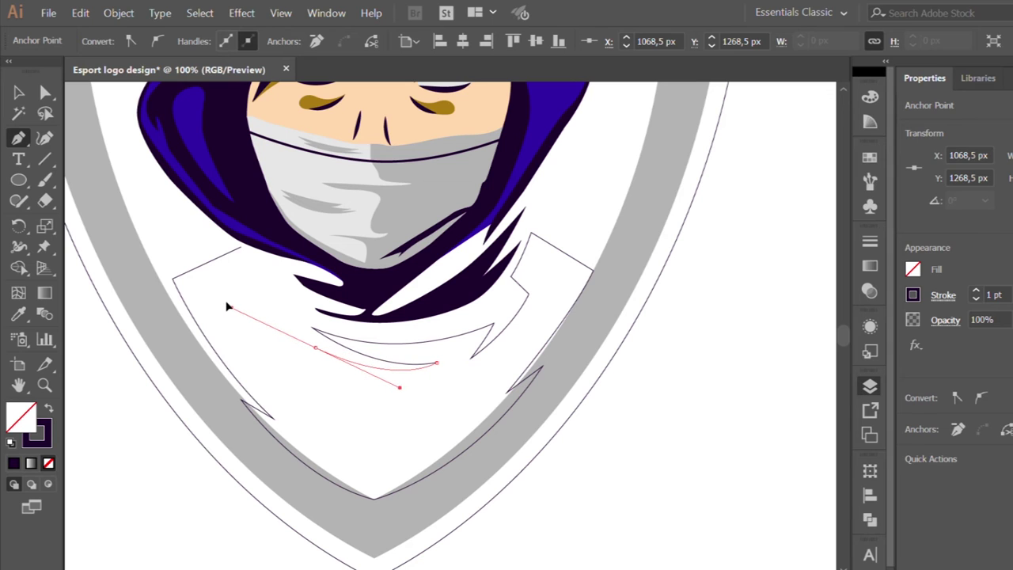
pyautogui.click(242, 278)
pyautogui.click(246, 280)
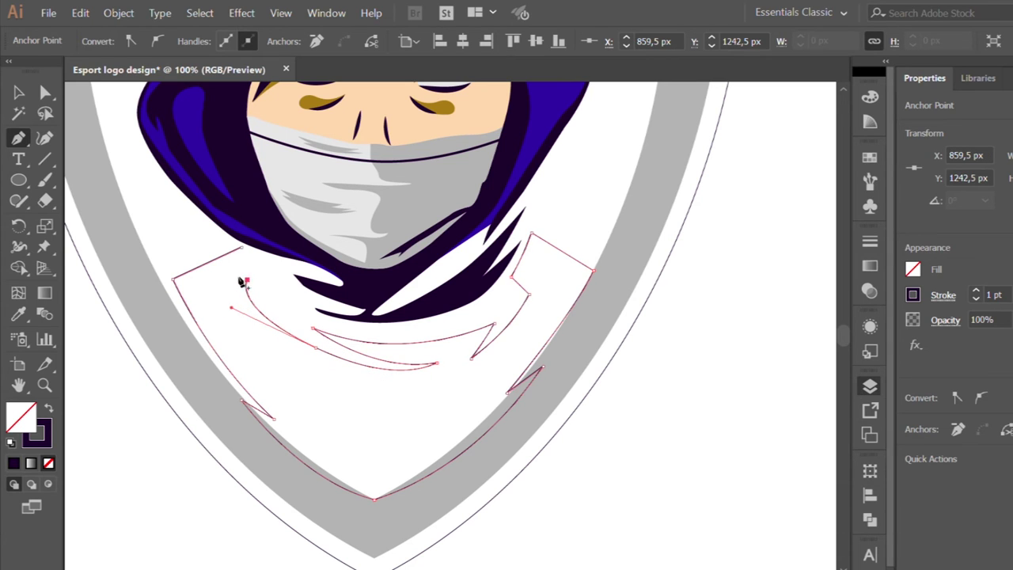
pyautogui.click(221, 294)
pyautogui.click(242, 248)
# - Fill the shirt with the palette yellow using the Eyedropper, then deselect it
pyautogui.hotkey('ctrl', '-')
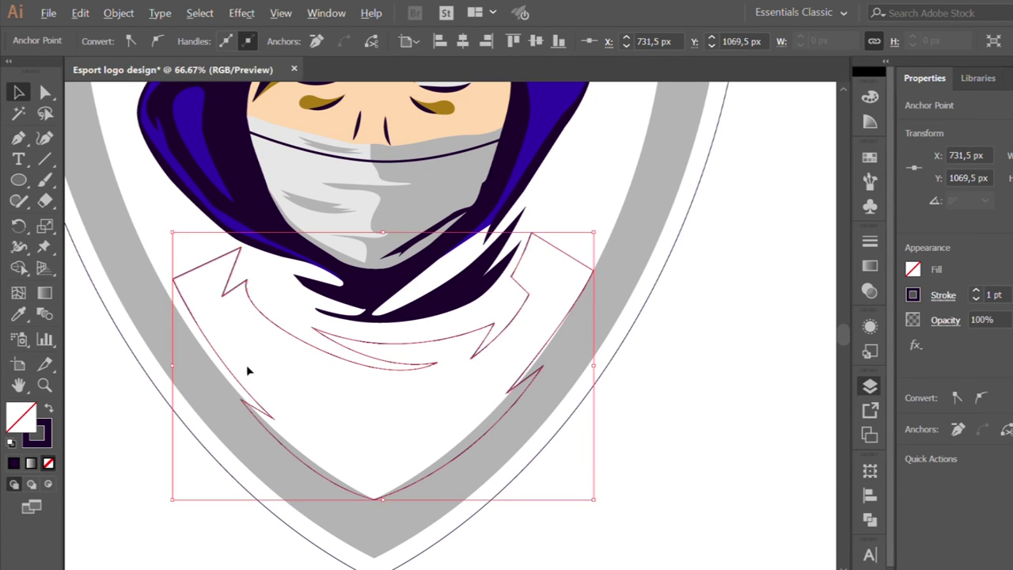
pyautogui.hotkey('ctrl', '-')
pyautogui.press('i')
pyautogui.click(756, 261)
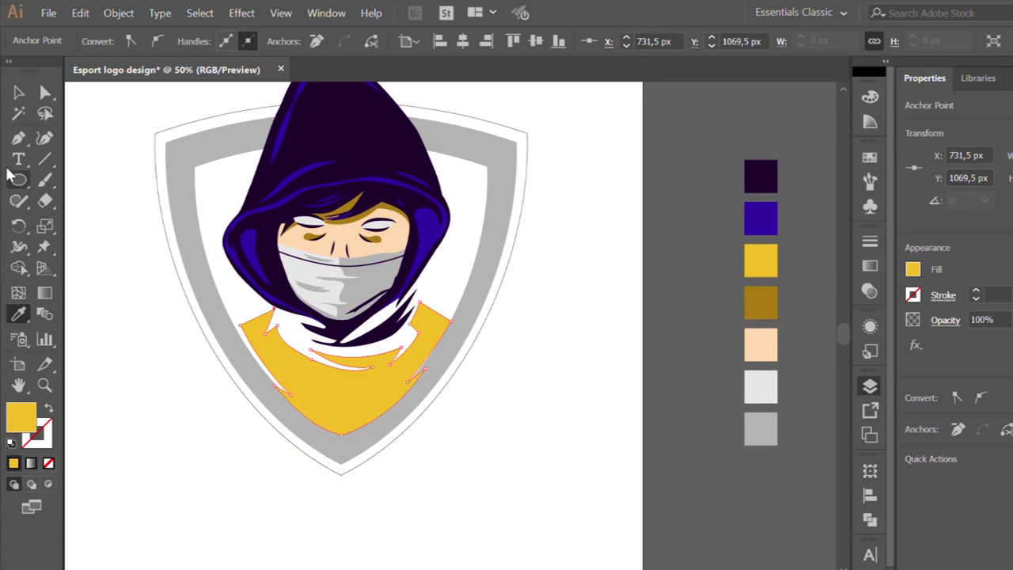
pyautogui.press('v')
pyautogui.click(235, 425)
# - Draw a closed shadow shape along the left shoulder edge near the hair
pyautogui.scroll(-2, 269, 412)
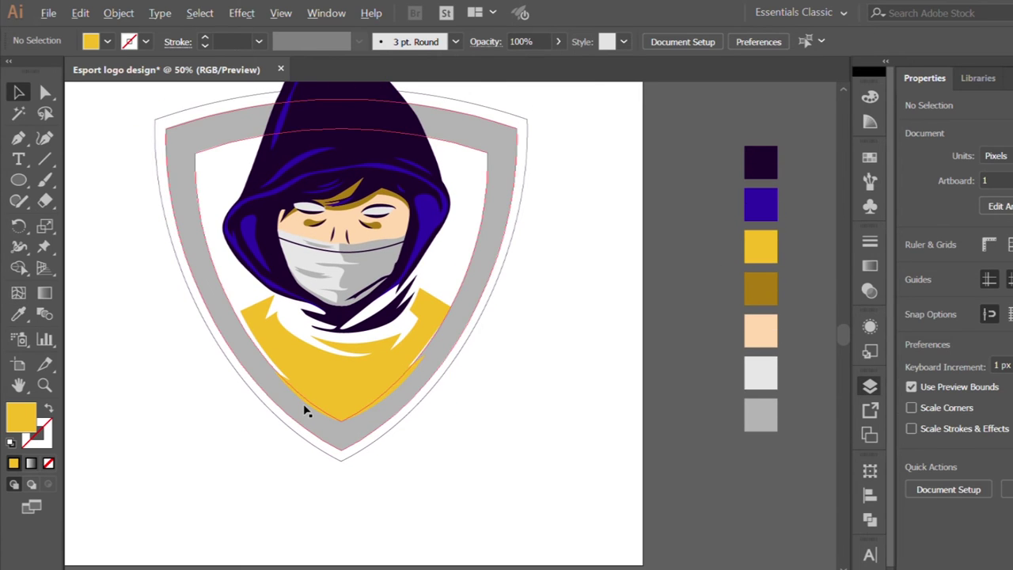
pyautogui.click(300, 396)
pyautogui.hotkey('ctrl', '+')
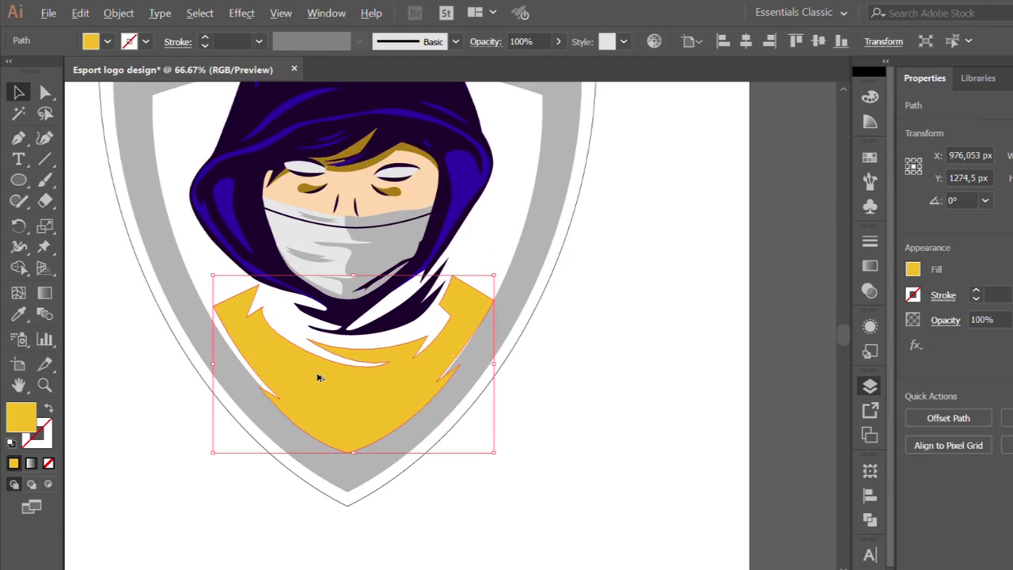
pyautogui.hotkey('ctrl', '+')
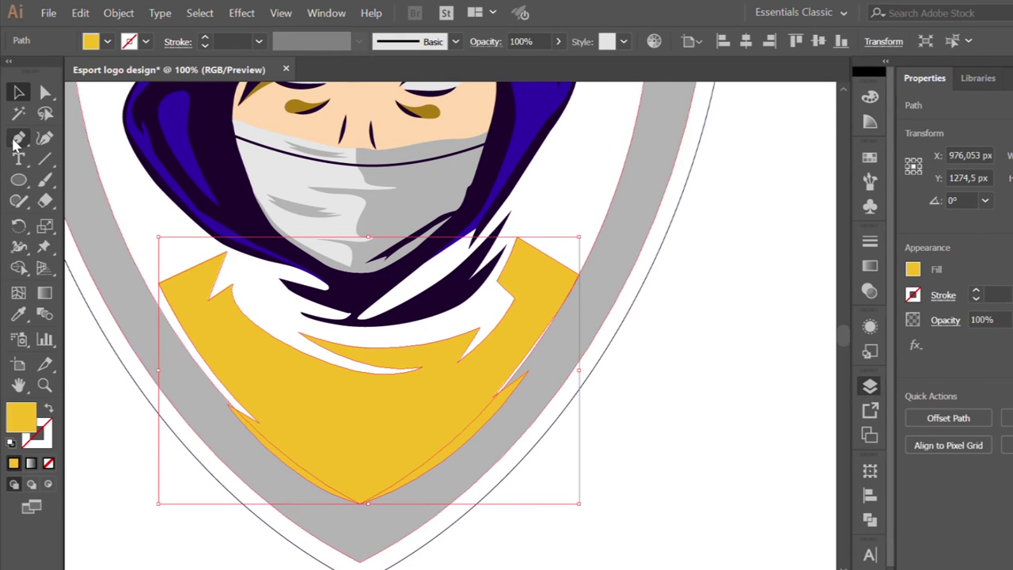
pyautogui.click(18, 138)
pyautogui.hotkey('ctrl', '+')
pyautogui.moveTo(115, 268); pyautogui.dragTo(136, 284)
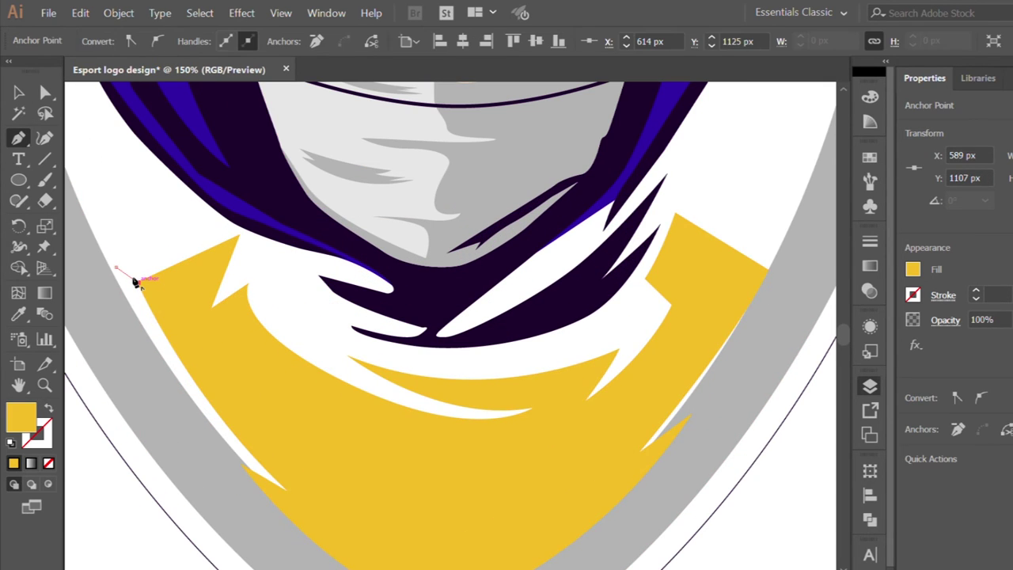
pyautogui.click(214, 258)
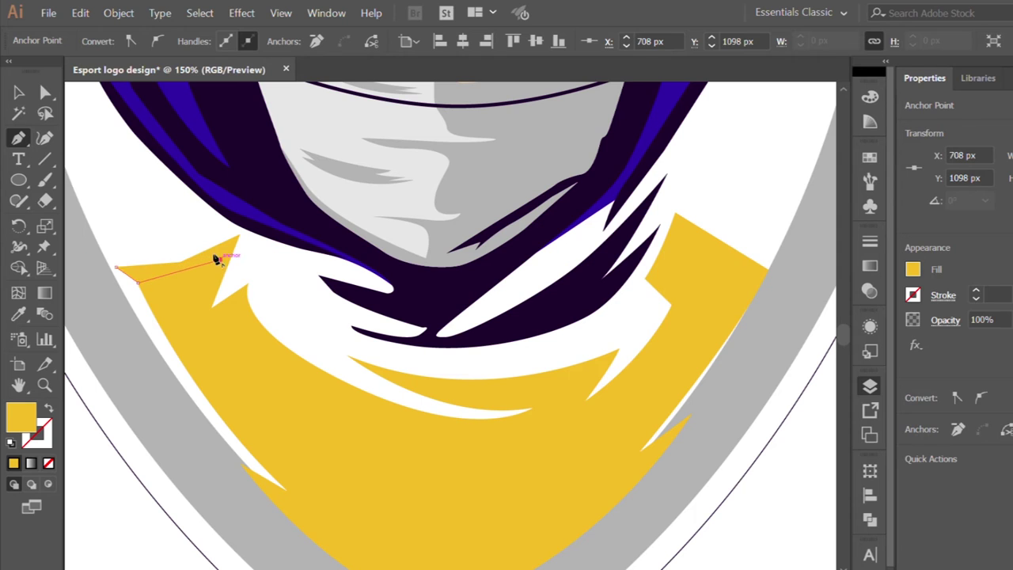
pyautogui.moveTo(211, 307); pyautogui.dragTo(233, 306)
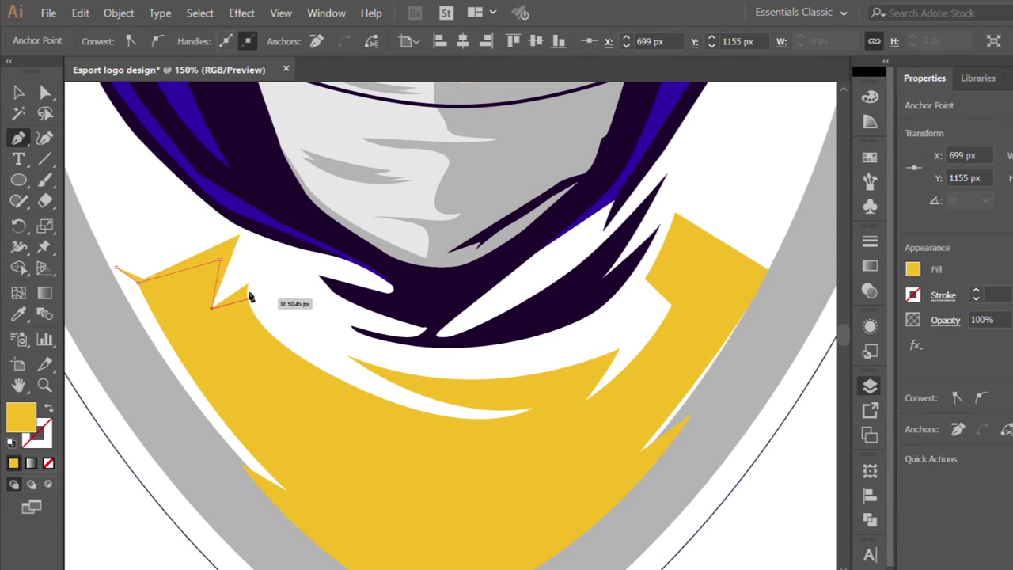
pyautogui.click(256, 299)
pyautogui.click(249, 235)
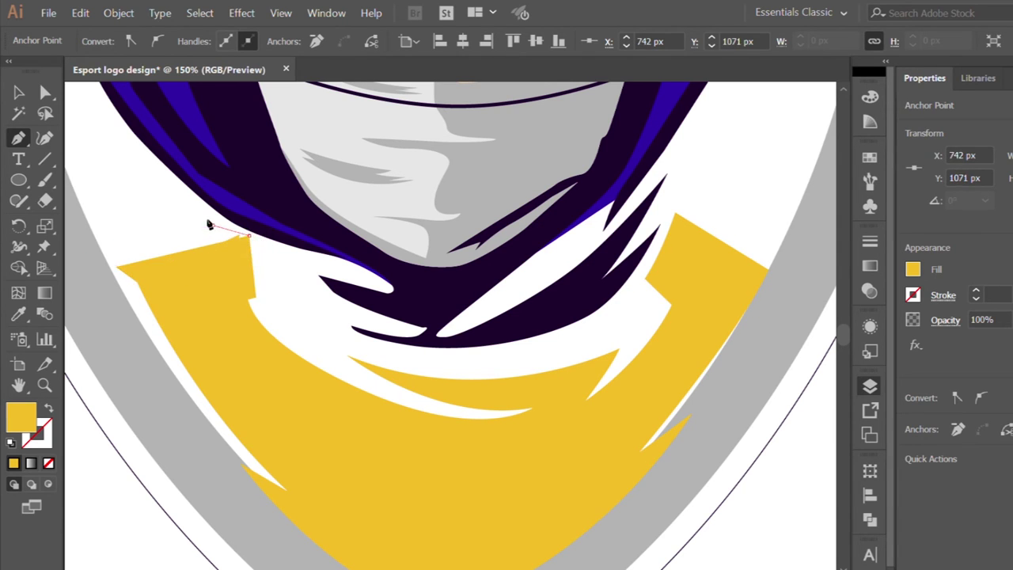
pyautogui.click(213, 226)
# - Fill the shoulder shadow with dark gold and reselect the yellow shirt
pyautogui.press('i')
pyautogui.scroll(-2, 240, 317)
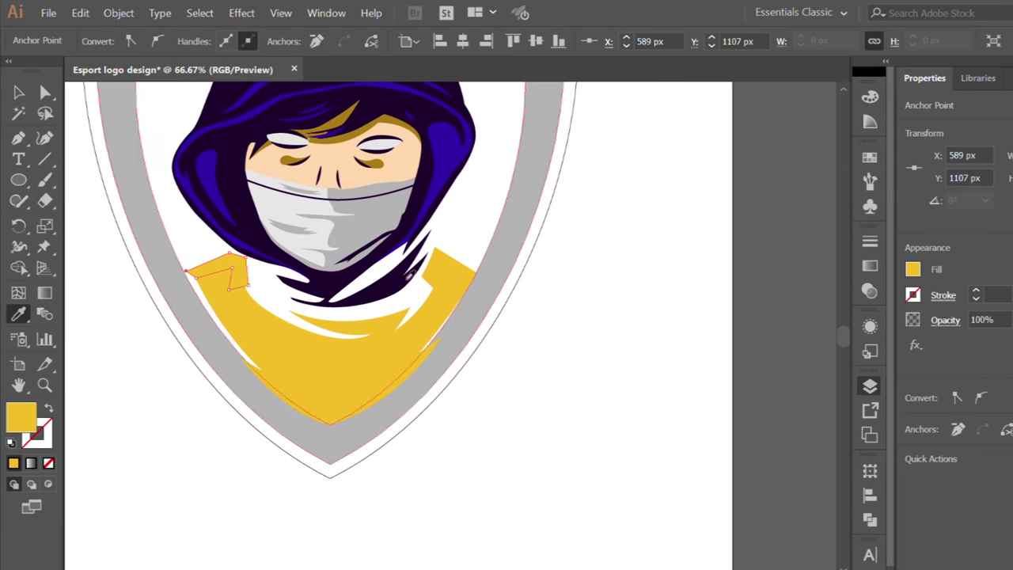
pyautogui.click(289, 161)
pyautogui.scroll(1, 231, 264)
pyautogui.press('v')
pyautogui.keyDown('shift'); pyautogui.click(194, 277); pyautogui.keyUp('shift')
pyautogui.press('q')
# - Start a second shadow shape inside the scarf fold, curving its edge toward the right
pyautogui.press('p')
pyautogui.scroll(1, 473, 370)
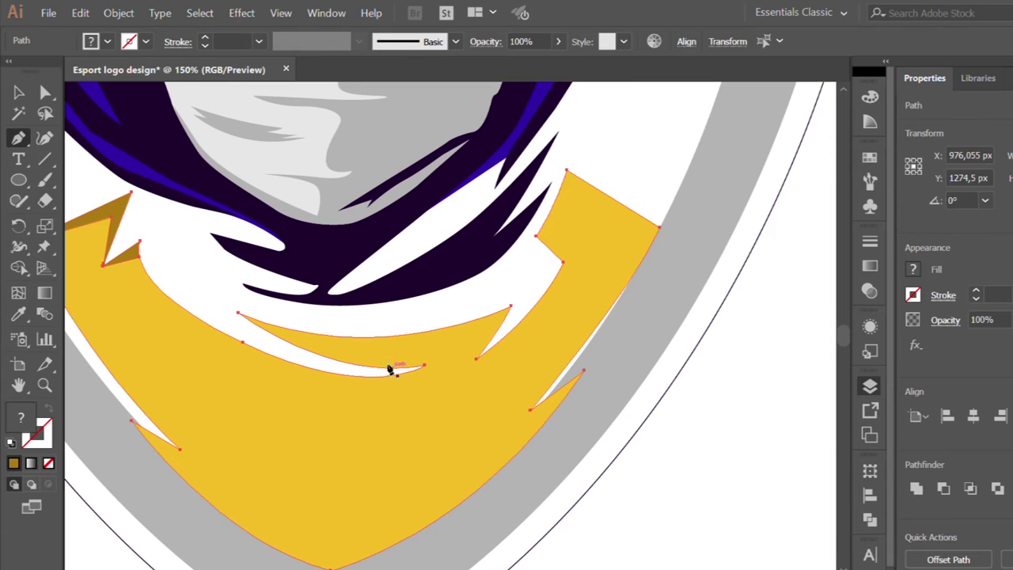
pyautogui.click(332, 369)
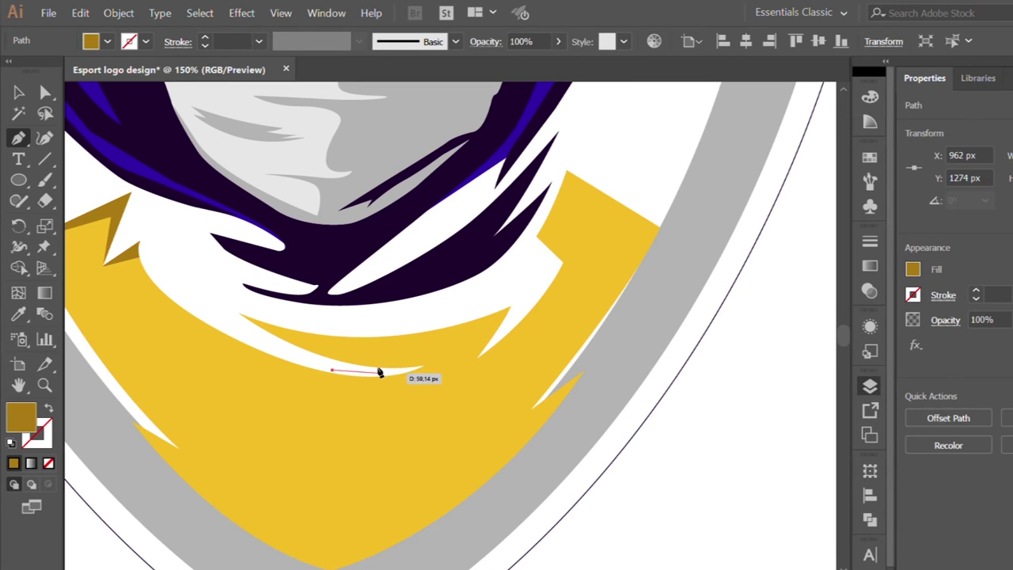
pyautogui.click(426, 365)
pyautogui.click(345, 349)
pyautogui.moveTo(305, 338); pyautogui.dragTo(331, 351)
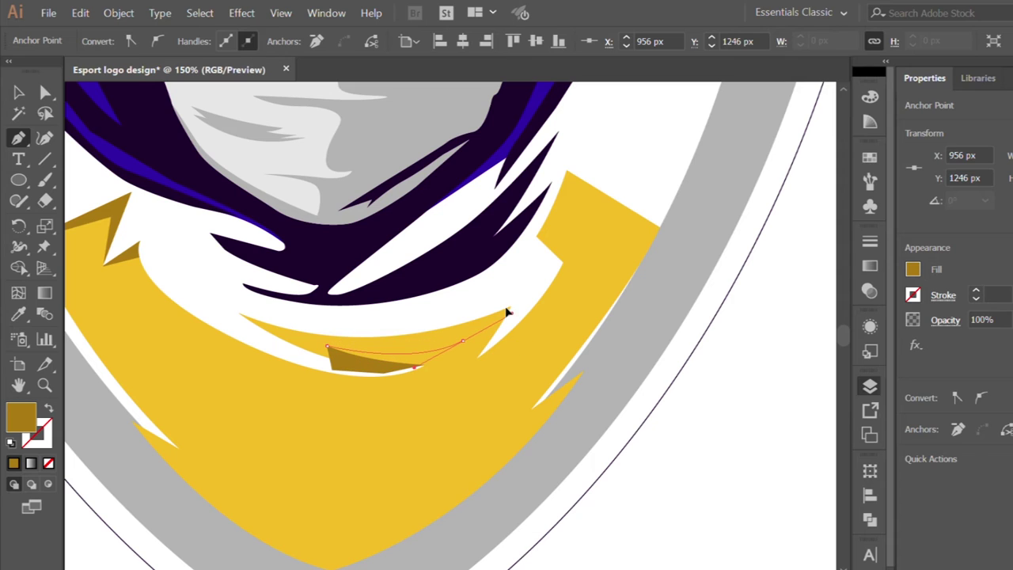
pyautogui.moveTo(508, 313)
pyautogui.mouseDown()
pyautogui.moveTo(459, 338)
pyautogui.moveTo(508, 348)
pyautogui.mouseUp()
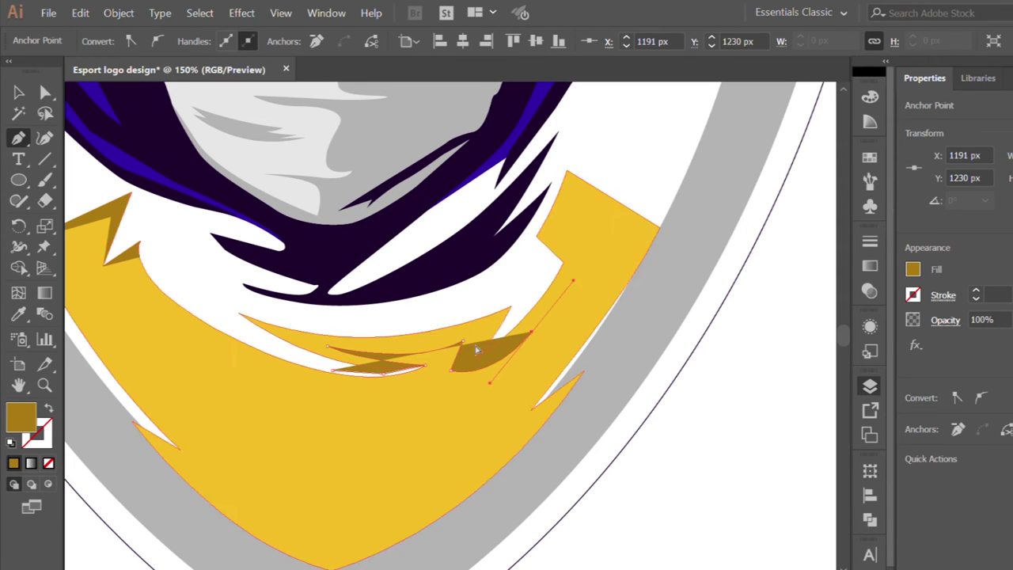
pyautogui.moveTo(464, 346)
pyautogui.mouseDown()
pyautogui.moveTo(480, 335)
pyautogui.moveTo(452, 371)
pyautogui.mouseUp()
# - Extend the fold shadow up the scarf's right side and back left, closing it
pyautogui.moveTo(544, 318); pyautogui.dragTo(586, 239)
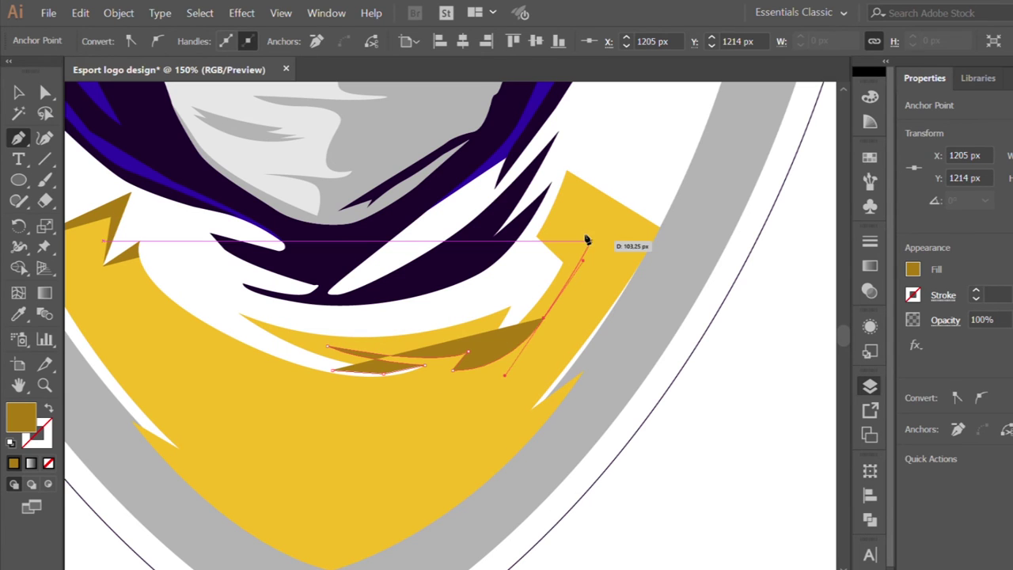
pyautogui.click(578, 256)
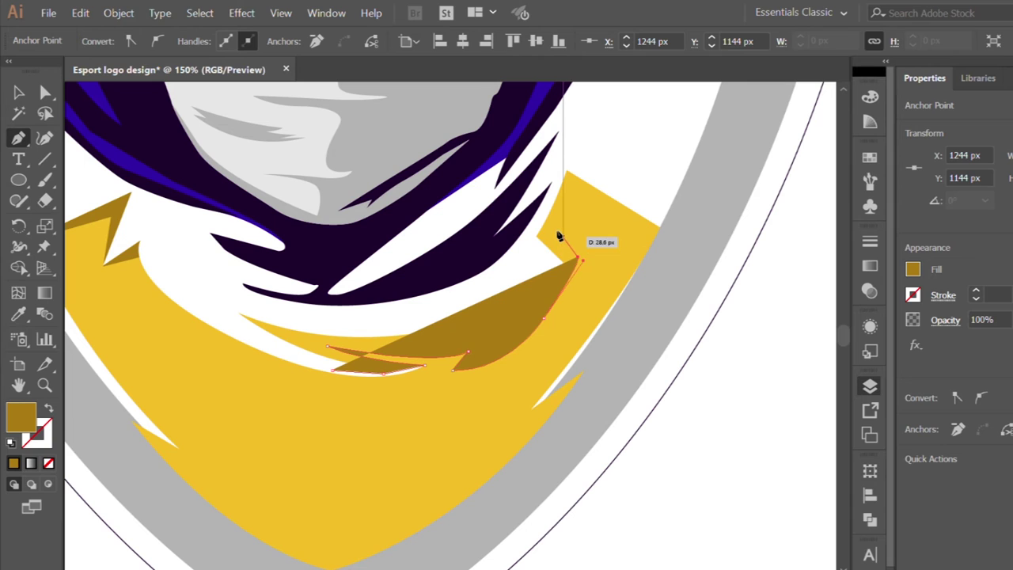
pyautogui.moveTo(563, 236); pyautogui.dragTo(568, 188)
pyautogui.click(564, 158)
pyautogui.click(521, 264)
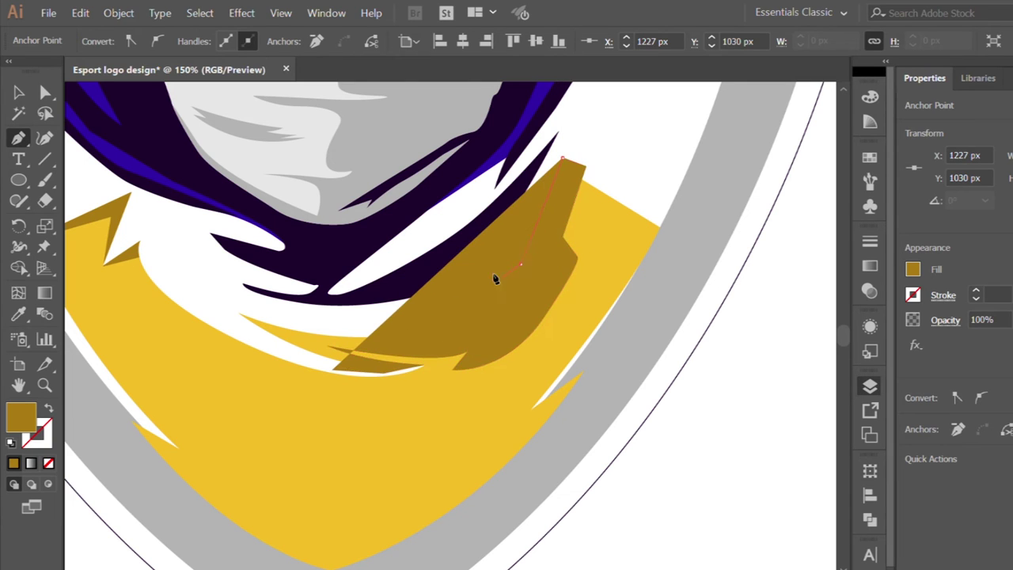
pyautogui.click(397, 304)
pyautogui.click(228, 302)
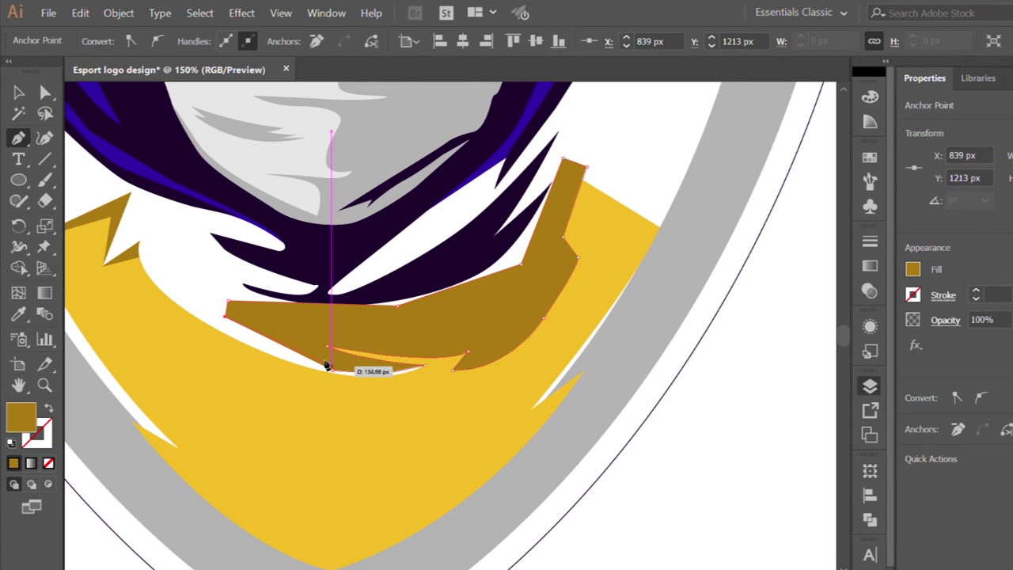
# - Select the shadow with the scarf and trim it to the scarf outline with Shape Builder
pyautogui.press('v')
pyautogui.hotkey('ctrl', '-')
pyautogui.keyDown('shift'); pyautogui.click(140, 327); pyautogui.keyUp('shift')
pyautogui.hotkey('shift', 'm')
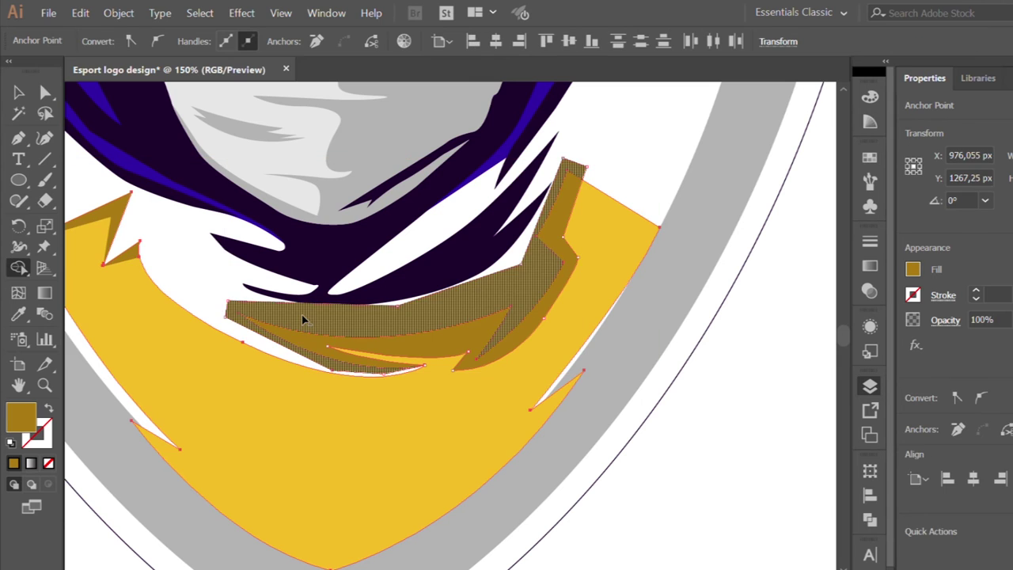
pyautogui.click(302, 319)
pyautogui.hotkey('ctrl', '-')
pyautogui.press('p')
pyautogui.hotkey('ctrl', '+')
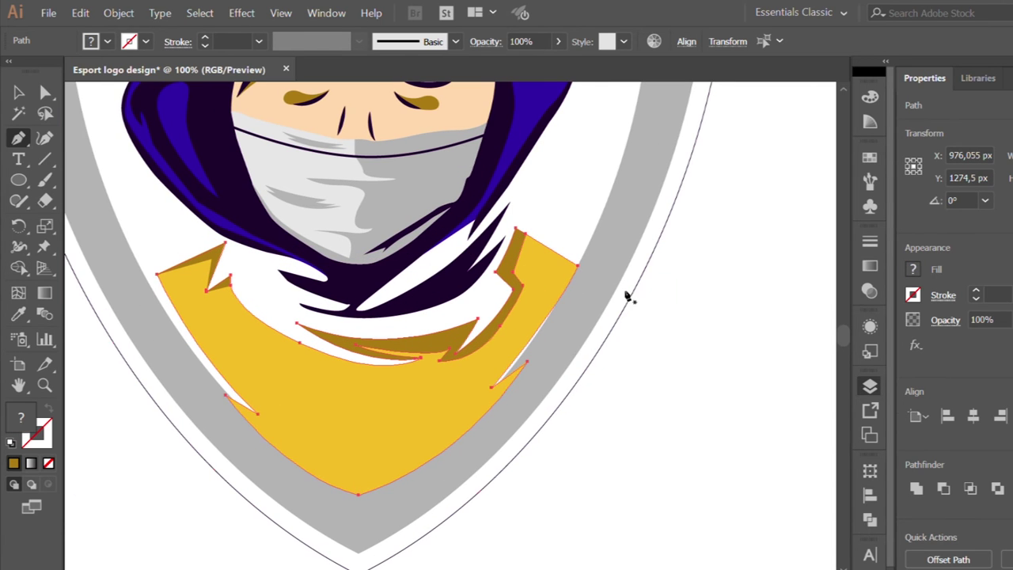
pyautogui.keyDown('alt'); pyautogui.scroll(2, 581, 238); pyautogui.keyUp('alt')
pyautogui.click(576, 264)
# - Pen-draw a closed shadow shape along the scarf's right edge
pyautogui.click(574, 267)
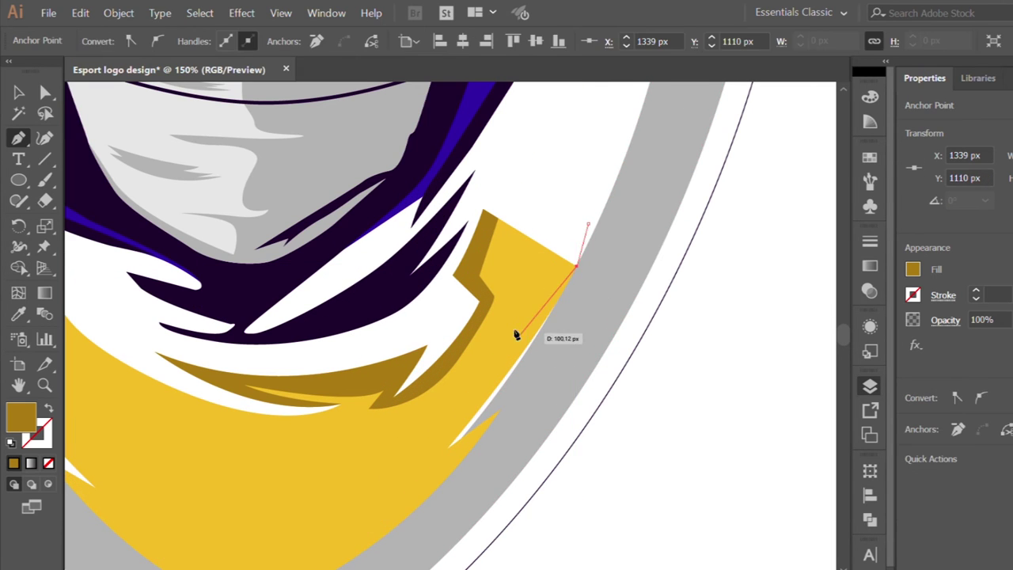
pyautogui.click(588, 224)
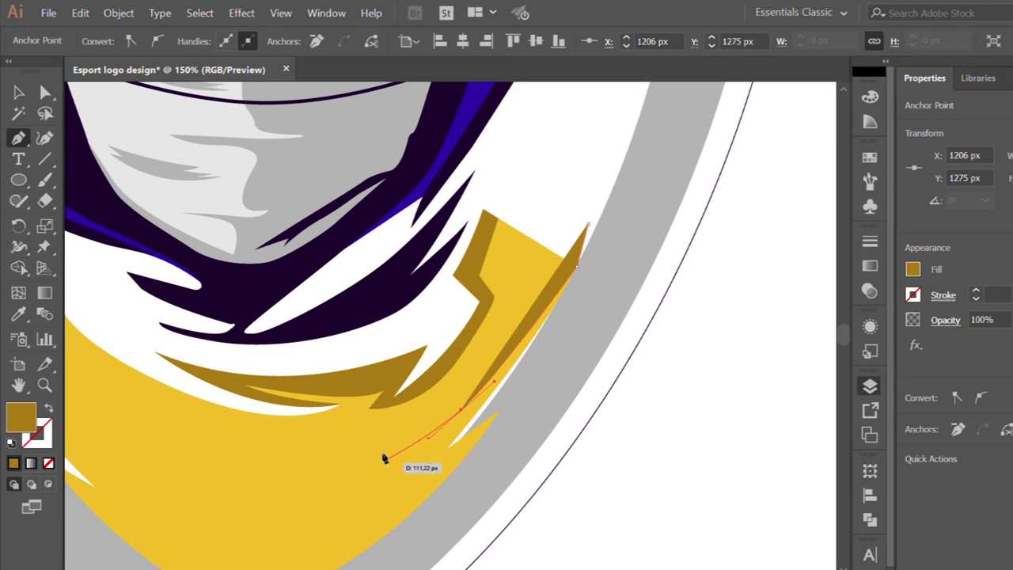
pyautogui.moveTo(376, 462); pyautogui.dragTo(404, 459)
pyautogui.moveTo(361, 486); pyautogui.dragTo(444, 441)
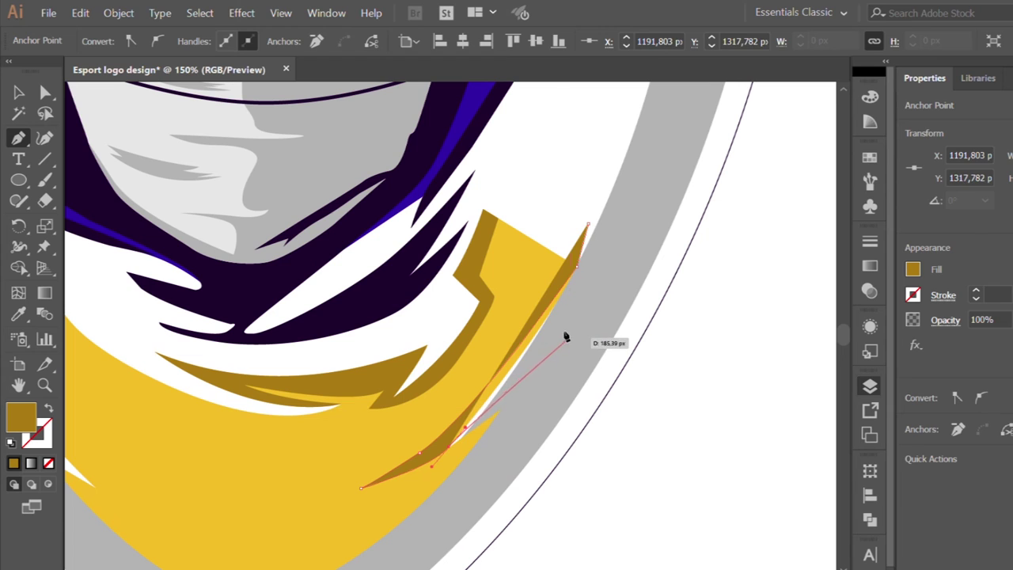
pyautogui.click(570, 336)
pyautogui.click(577, 267)
pyautogui.click(589, 223)
# - Trim the right-edge shadow to the scarf outline with Shape Builder
pyautogui.click(18, 92)
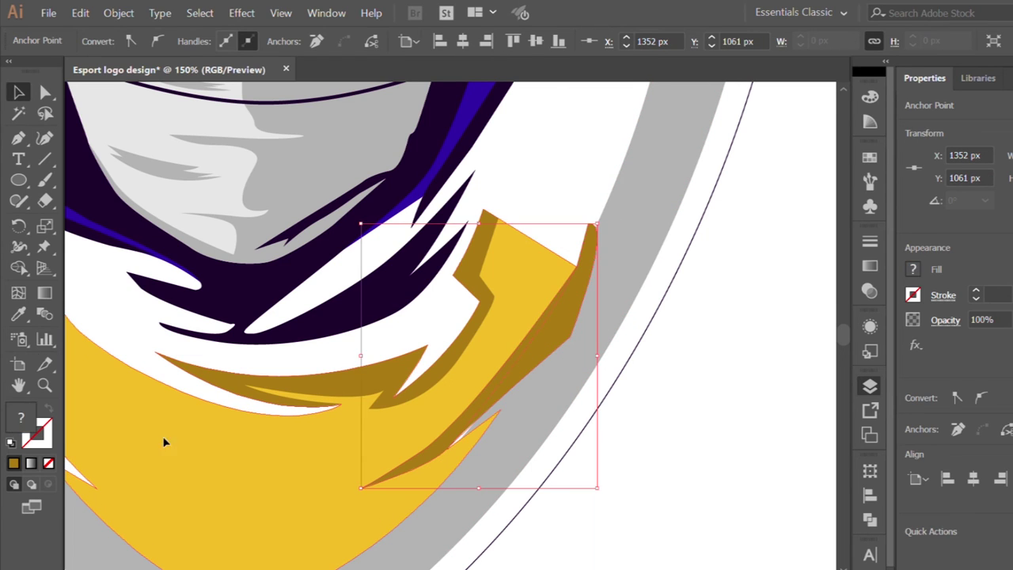
pyautogui.keyDown('shift'); pyautogui.click(253, 491); pyautogui.keyUp('shift')
pyautogui.hotkey('shift', 'm')
pyautogui.scroll(-1, 530, 441)
pyautogui.keyDown('alt'); pyautogui.click(543, 321); pyautogui.keyUp('alt')
pyautogui.click(18, 93)
pyautogui.hotkey('ctrl', 'shift', 'a')
pyautogui.hotkey('ctrl', '-')
pyautogui.hotkey('ctrl', '-')
pyautogui.hotkey('ctrl', '+')
pyautogui.press('p')
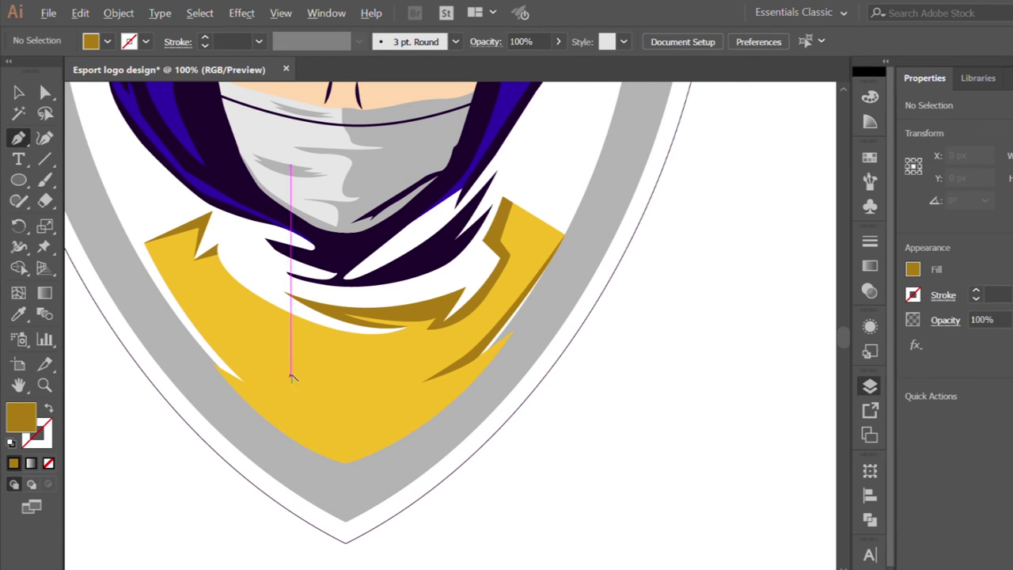
# - Pen-draw a curved, notched streak across the scarf's lower half
pyautogui.scroll(1, 285, 375)
pyautogui.click(192, 306)
pyautogui.moveTo(330, 398); pyautogui.dragTo(409, 422)
pyautogui.click(461, 385)
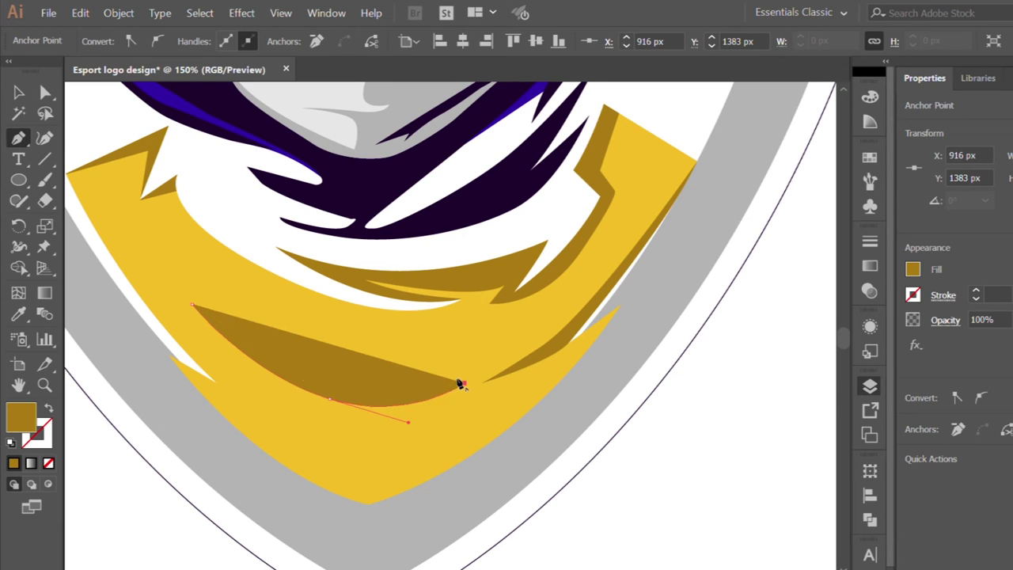
pyautogui.click(380, 382)
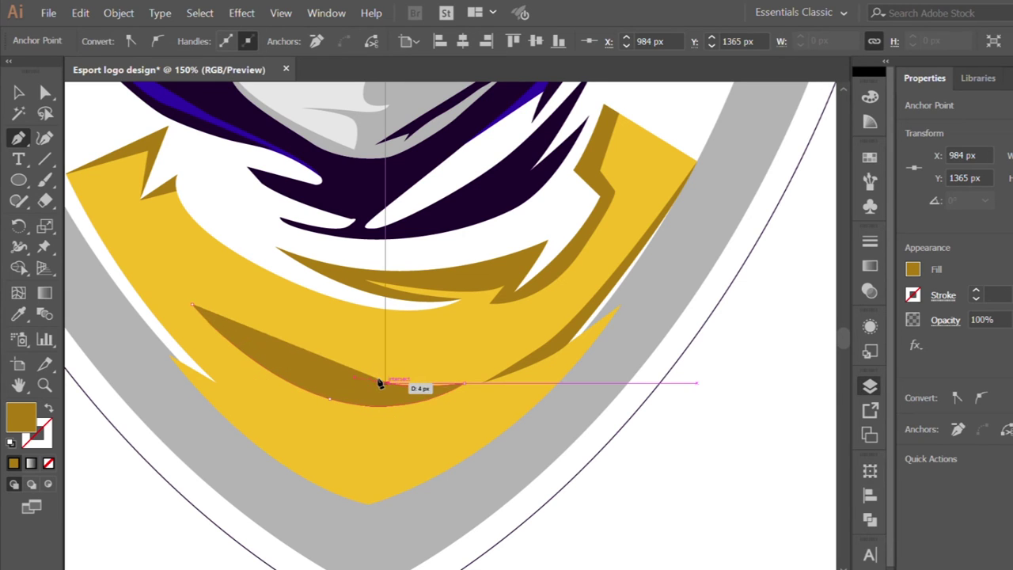
pyautogui.moveTo(437, 358)
pyautogui.mouseDown()
pyautogui.moveTo(443, 375)
pyautogui.moveTo(433, 382)
pyautogui.mouseUp()
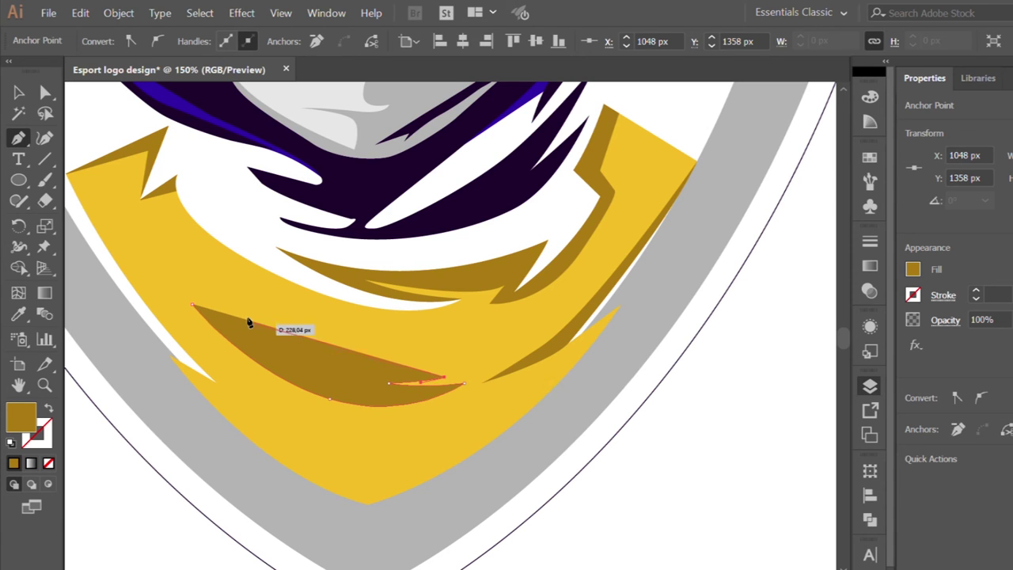
pyautogui.moveTo(166, 265); pyautogui.dragTo(170, 266)
pyautogui.moveTo(247, 313); pyautogui.dragTo(249, 316)
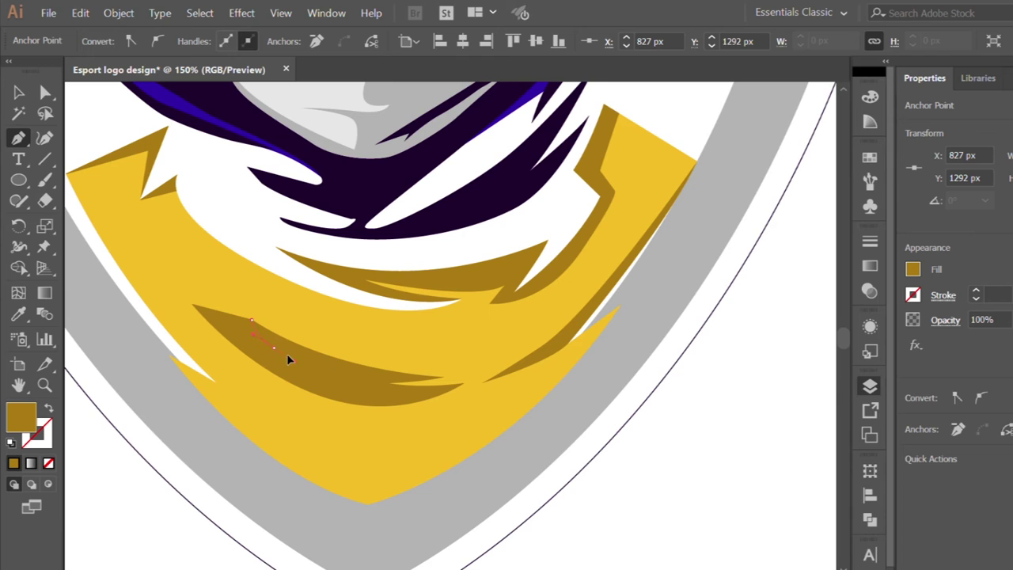
pyautogui.moveTo(267, 345); pyautogui.dragTo(271, 349)
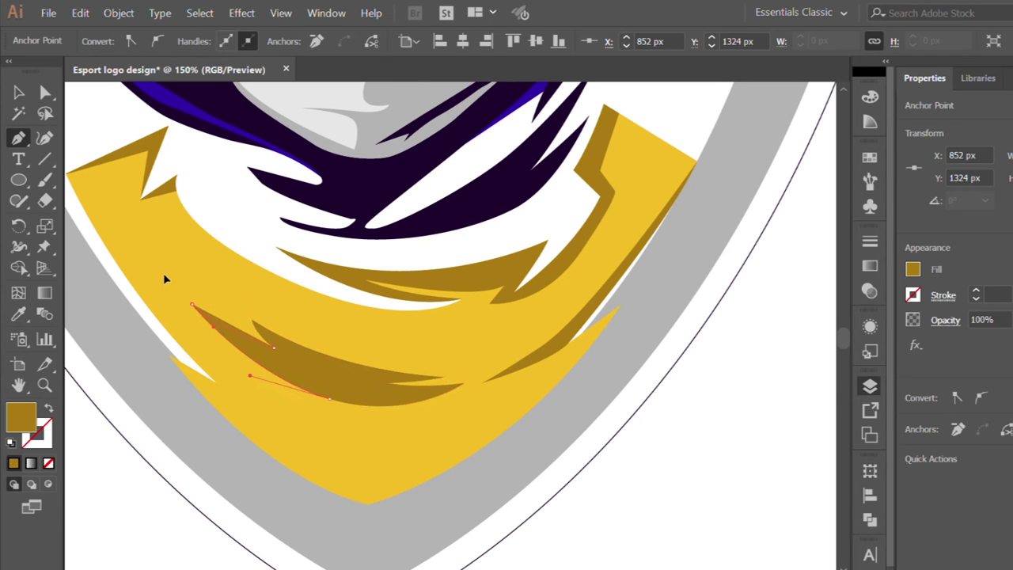
# - Fill the streak with the hood's dark purple using the Eyedropper
pyautogui.click(18, 314)
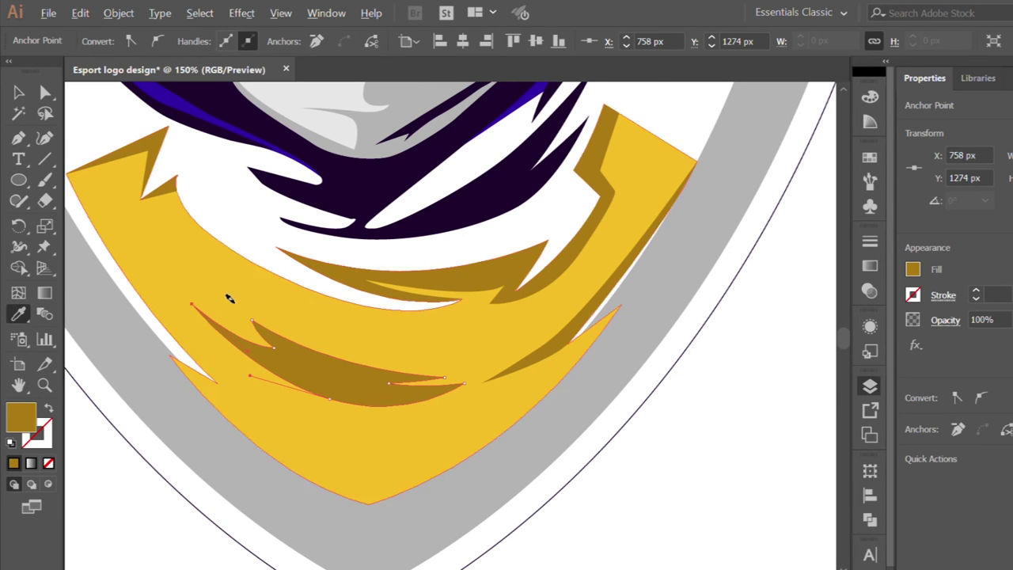
pyautogui.hotkey('ctrl', '-')
pyautogui.click(340, 222)
pyautogui.press('v')
pyautogui.hotkey('ctrl', '-')
pyautogui.hotkey('ctrl', 'shift', 'a')
pyautogui.scroll(1, 323, 422)
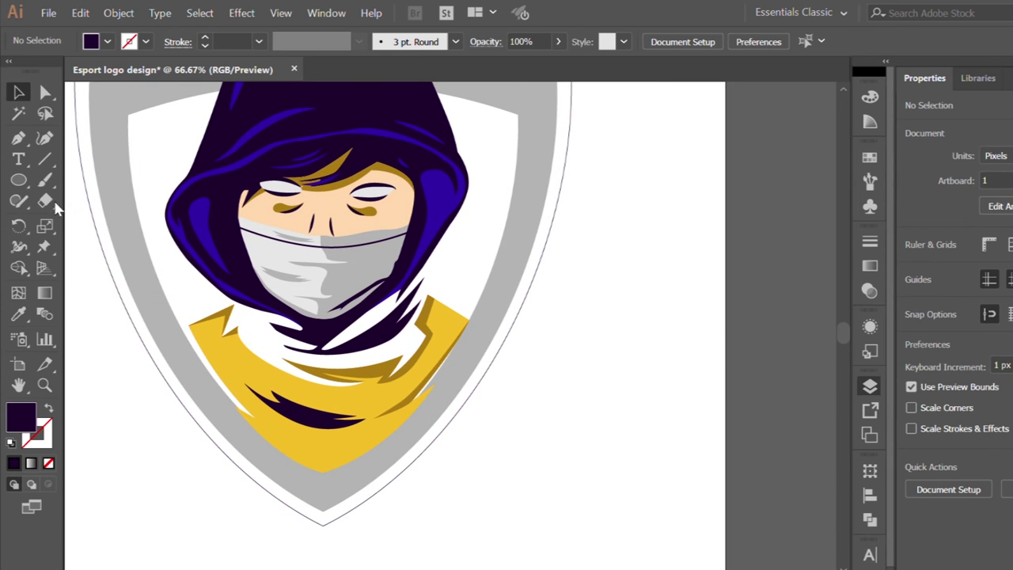
# - Pen-draw a shadow shape along the scarf's lower-left edge and bottom tip
pyautogui.press('p')
pyautogui.scroll(1, 293, 418)
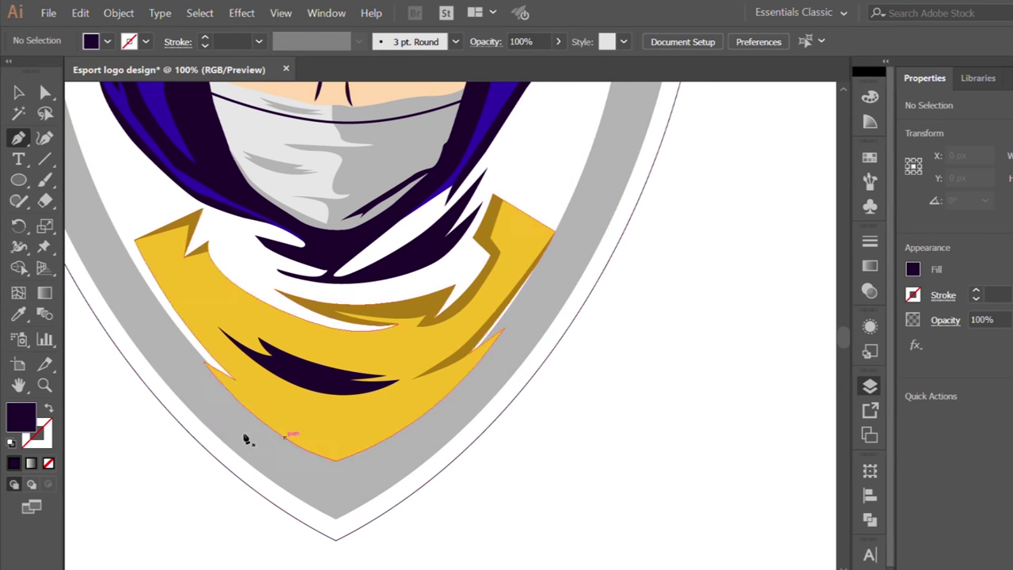
pyautogui.scroll(1, 247, 374)
pyautogui.click(180, 353)
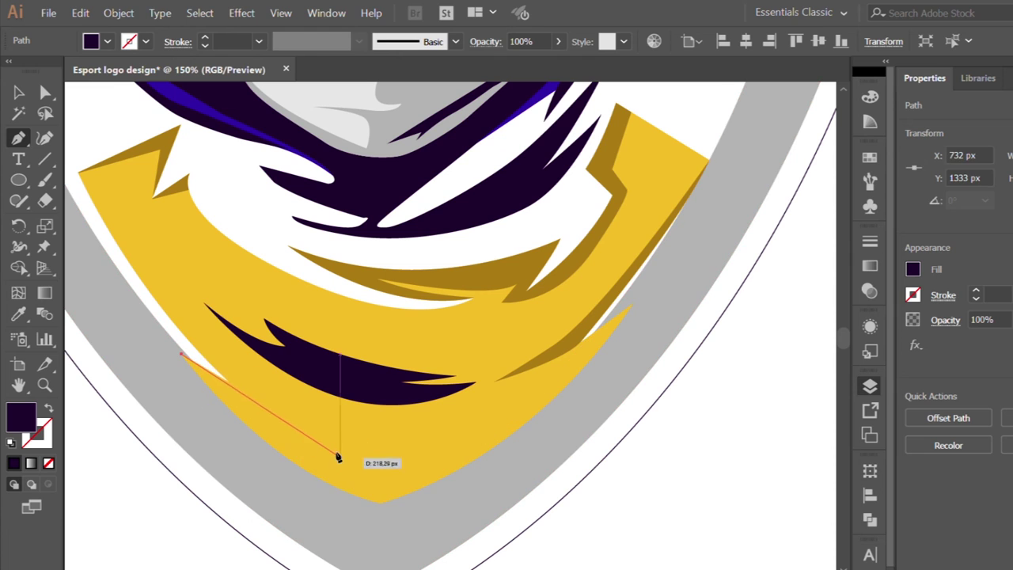
pyautogui.moveTo(359, 480); pyautogui.dragTo(420, 493)
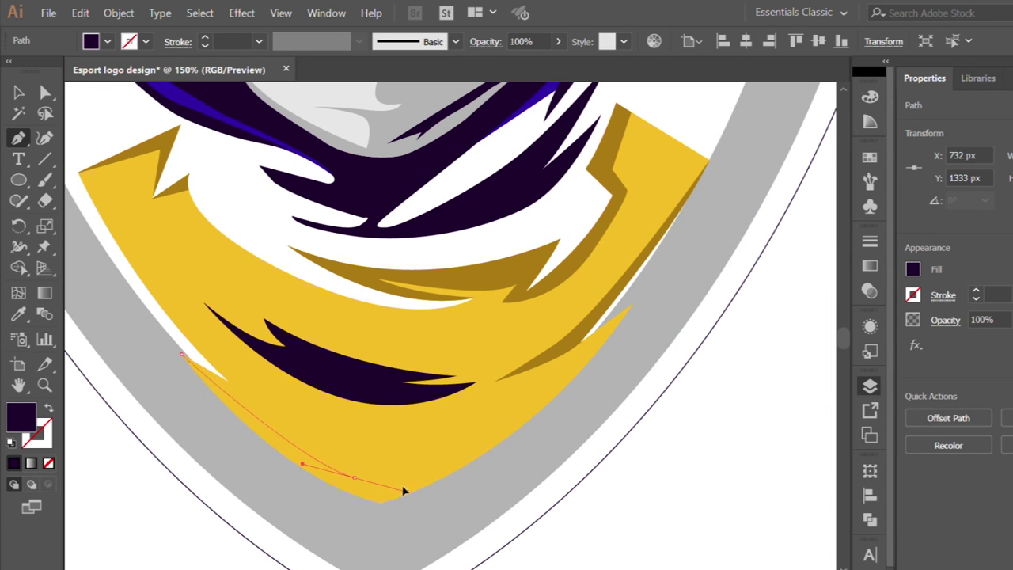
pyautogui.moveTo(441, 504); pyautogui.dragTo(412, 491)
pyautogui.click(470, 462)
pyautogui.moveTo(366, 534); pyautogui.dragTo(427, 533)
pyautogui.click(163, 373)
pyautogui.click(181, 353)
# - Fill the lower shadow dark gold and trim it to the scarf outline
pyautogui.click(18, 313)
pyautogui.click(162, 170)
pyautogui.press('v')
pyautogui.keyDown('shift'); pyautogui.click(171, 293); pyautogui.keyUp('shift')
pyautogui.click(18, 267)
pyautogui.click(244, 436)
pyautogui.press('p')
# - Add a sliver shadow down the scarf's left corner and select it with the scarf
pyautogui.hotkey('ctrl', '=')
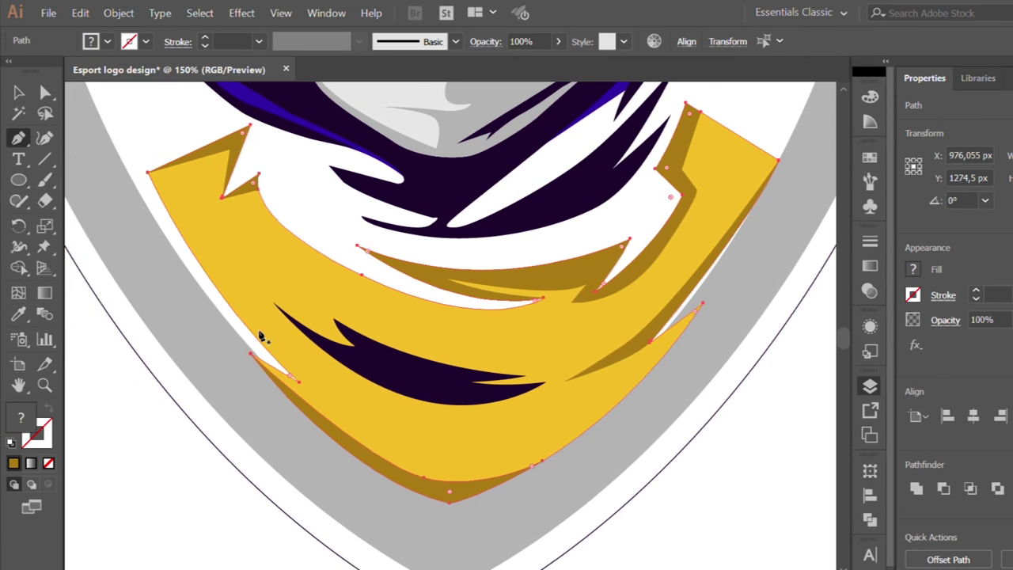
pyautogui.click(153, 141)
pyautogui.moveTo(282, 358); pyautogui.dragTo(290, 377)
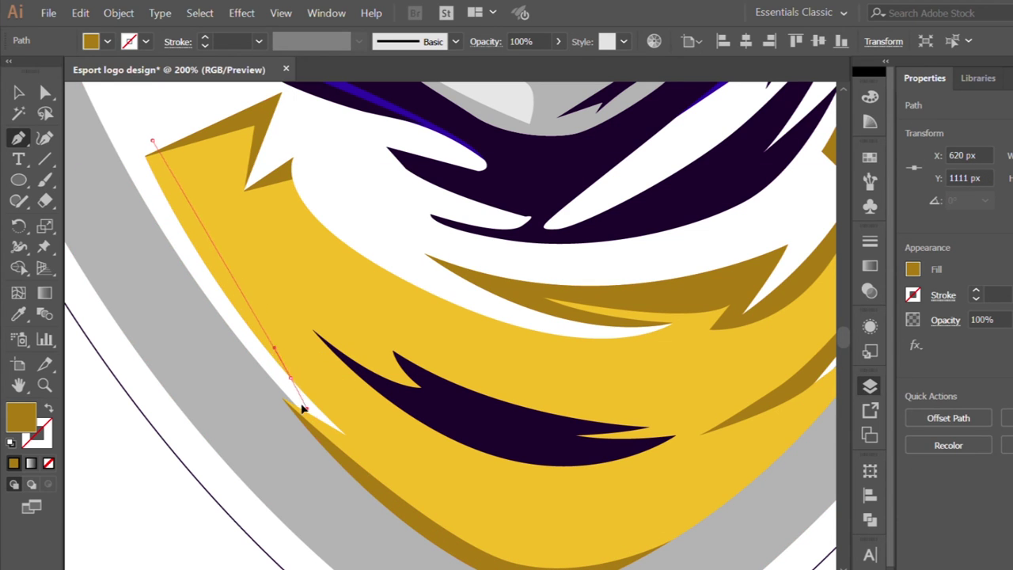
pyautogui.moveTo(153, 141); pyautogui.dragTo(125, 114)
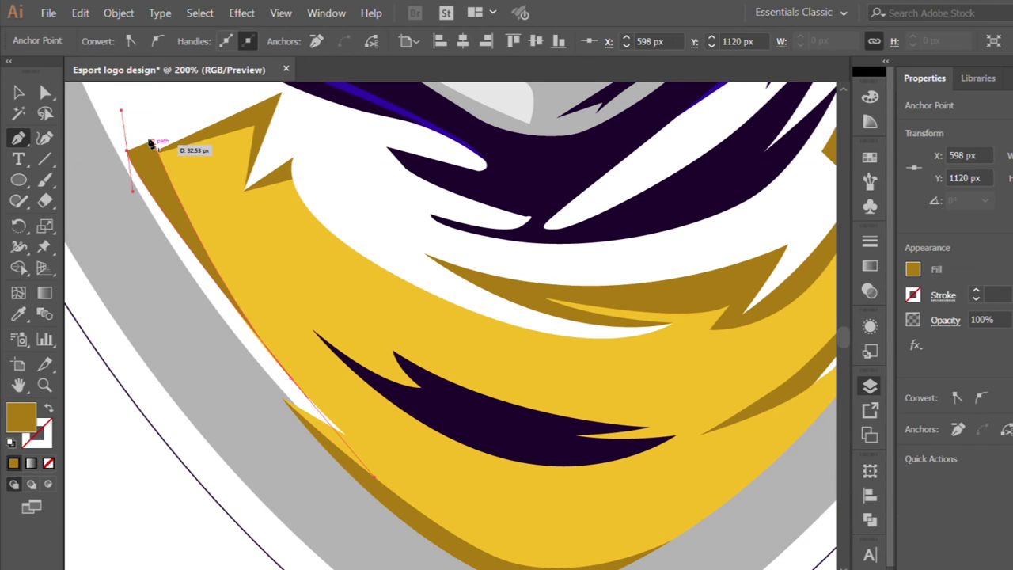
pyautogui.press('v')
pyautogui.click(135, 140)
pyautogui.keyDown('shift'); pyautogui.click(211, 310); pyautogui.keyUp('shift')
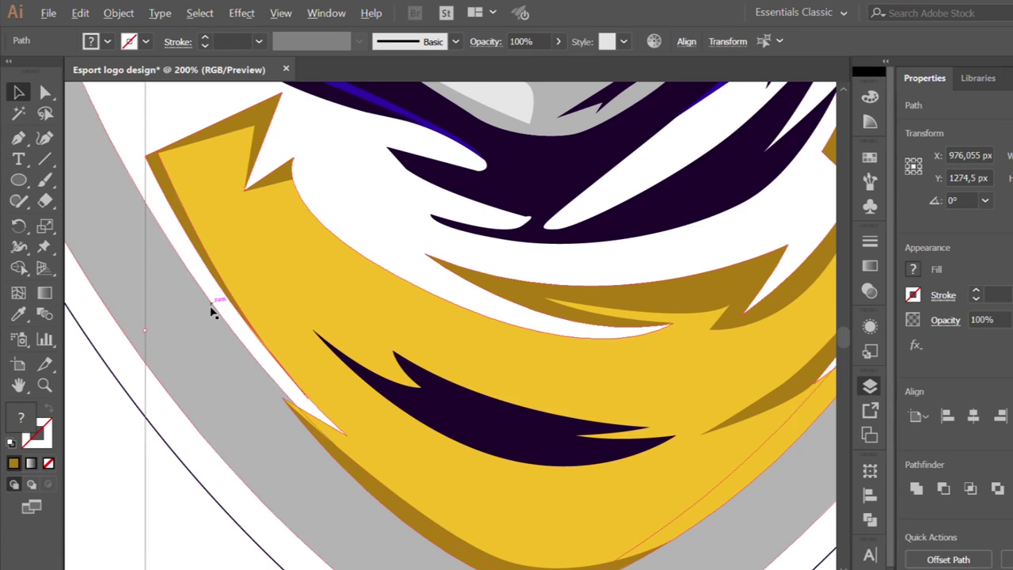
pyautogui.hotkey('ctrl', '-')
pyautogui.hotkey('ctrl', 'shift', 'a')
pyautogui.scroll(-2, 226, 435)
pyautogui.scroll(1, 294, 475)
pyautogui.scroll(1, 294, 475)
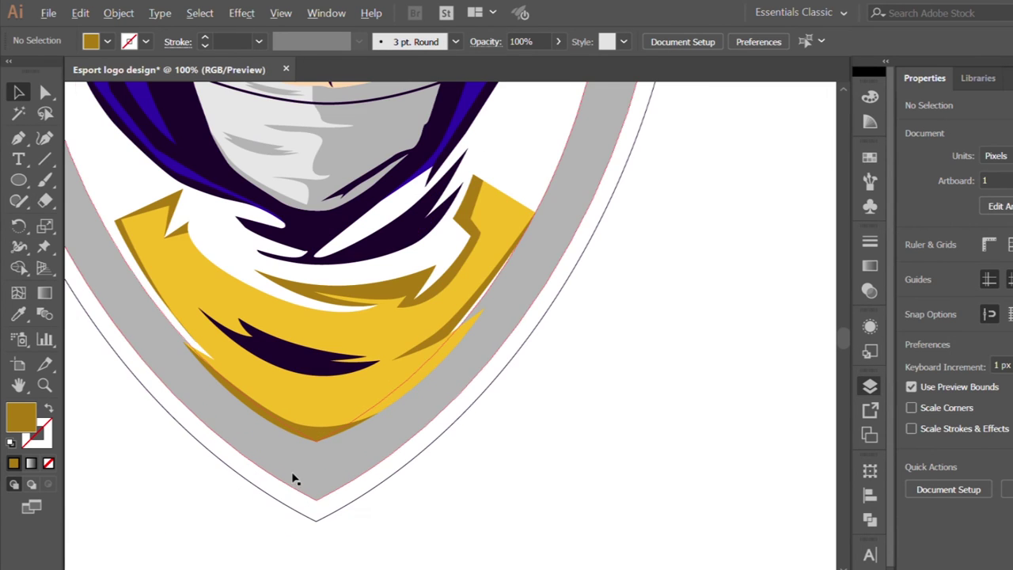
pyautogui.scroll(1, 269, 361)
pyautogui.scroll(1, 270, 361)
# - Pen-draw a closed crescent along the scarf's upper inner edge
pyautogui.click(18, 138)
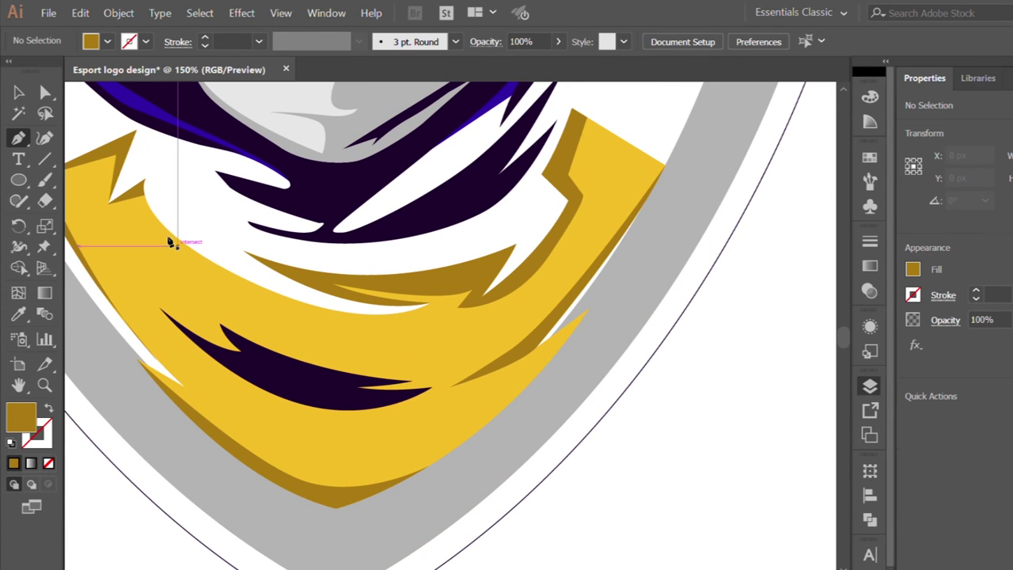
pyautogui.click(144, 181)
pyautogui.moveTo(244, 283); pyautogui.dragTo(299, 304)
pyautogui.moveTo(364, 342); pyautogui.dragTo(268, 303)
pyautogui.moveTo(400, 347); pyautogui.dragTo(430, 301)
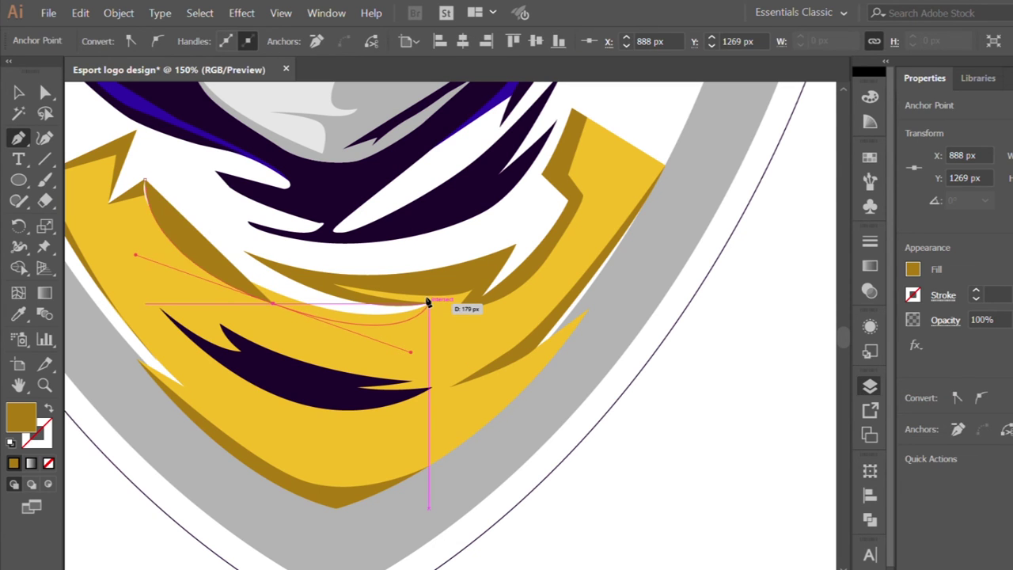
pyautogui.hotkey('ctrl', 'z')
pyautogui.moveTo(409, 317); pyautogui.dragTo(417, 299)
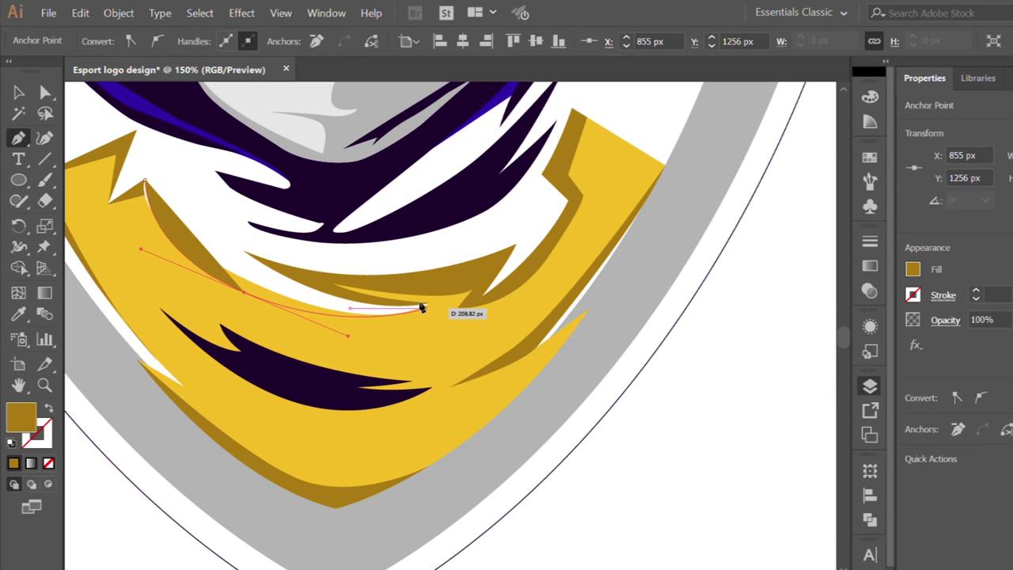
pyautogui.hotkey('shift', 'x')
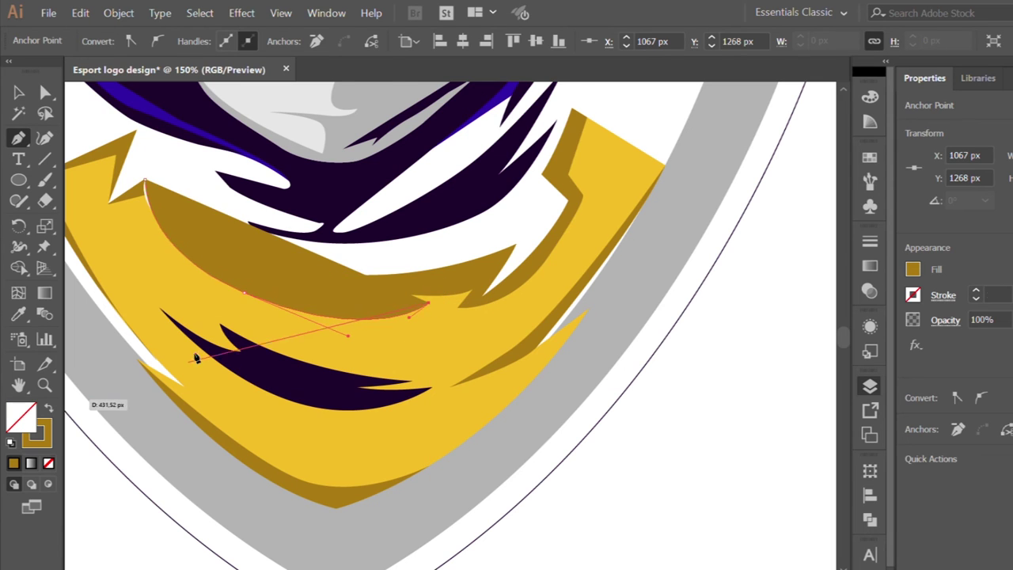
pyautogui.scroll(1, 348, 297)
pyautogui.moveTo(212, 290); pyautogui.dragTo(167, 224)
pyautogui.click(74, 140)
# - Eyedropper the light grey onto the crescent and trim it to the scarf
pyautogui.press('i')
pyautogui.scroll(-1, 229, 218)
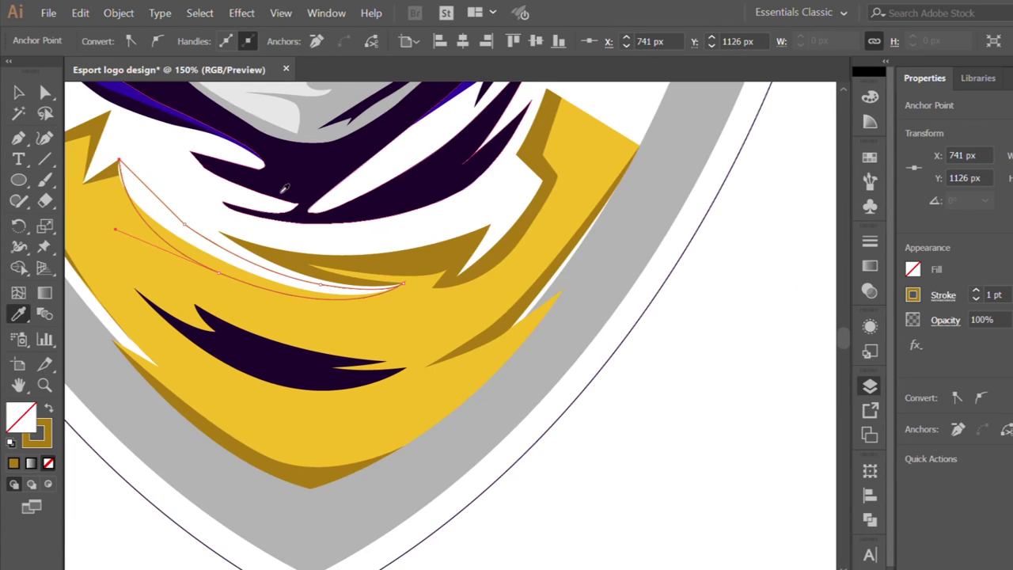
pyautogui.click(278, 99)
pyautogui.press('v')
pyautogui.keyDown('shift'); pyautogui.click(76, 224); pyautogui.keyUp('shift')
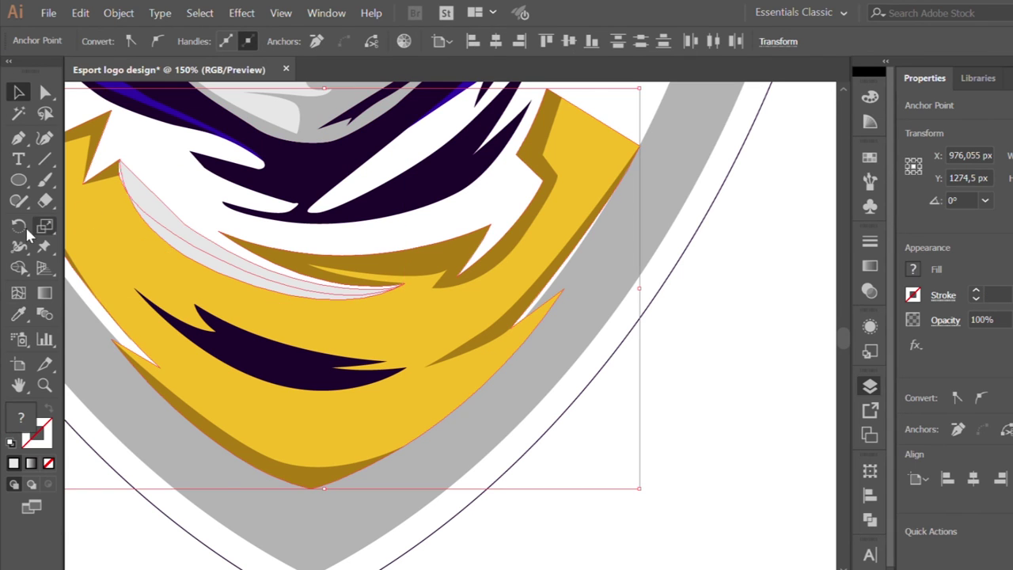
pyautogui.hotkey('shift', 'm')
pyautogui.press('p')
pyautogui.scroll(-1, 348, 396)
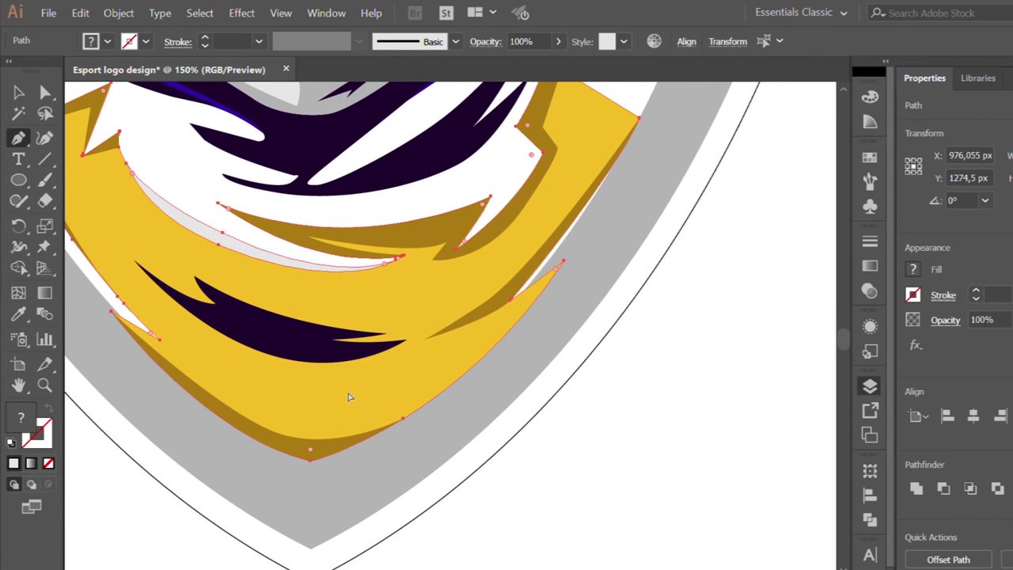
pyautogui.scroll(1, 351, 401)
pyautogui.scroll(-2, 237, 317)
pyautogui.click(73, 228)
# - Draw a light grey crescent beneath the dark purple stripe
pyautogui.click(123, 214)
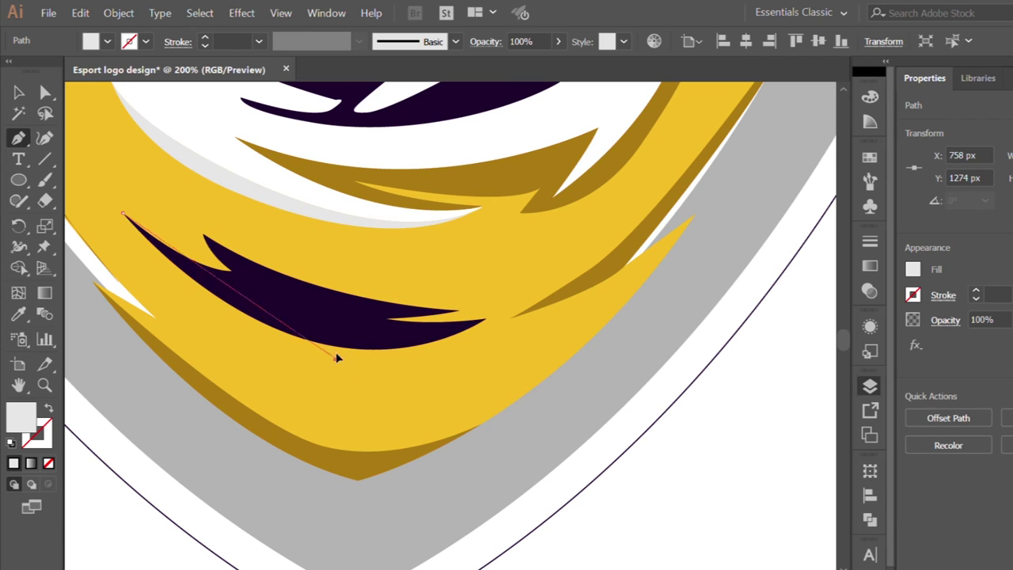
pyautogui.moveTo(486, 320); pyautogui.dragTo(493, 319)
pyautogui.moveTo(357, 336); pyautogui.dragTo(274, 325)
pyautogui.click(198, 274)
pyautogui.click(122, 214)
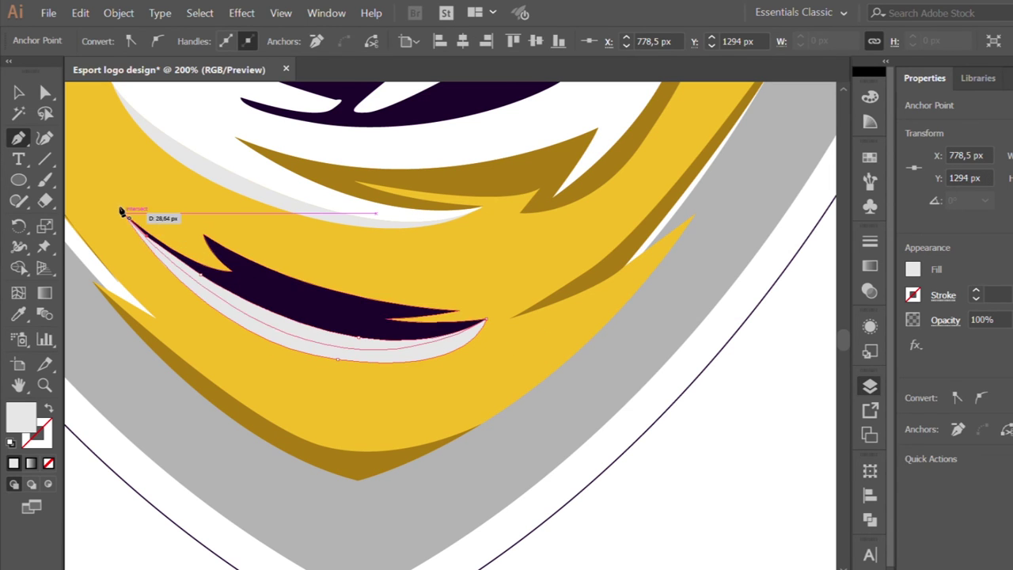
pyautogui.click(19, 92)
pyautogui.click(231, 274)
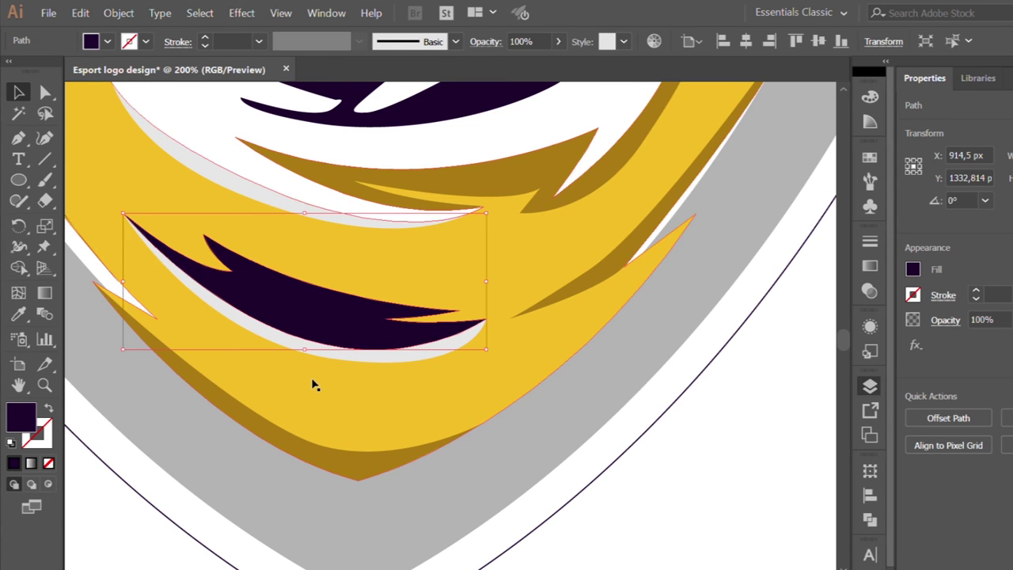
pyautogui.hotkey('ctrl', '-')
pyautogui.hotkey('ctrl', 'shift', 'a')
pyautogui.press('p')
pyautogui.scroll(1, 301, 280)
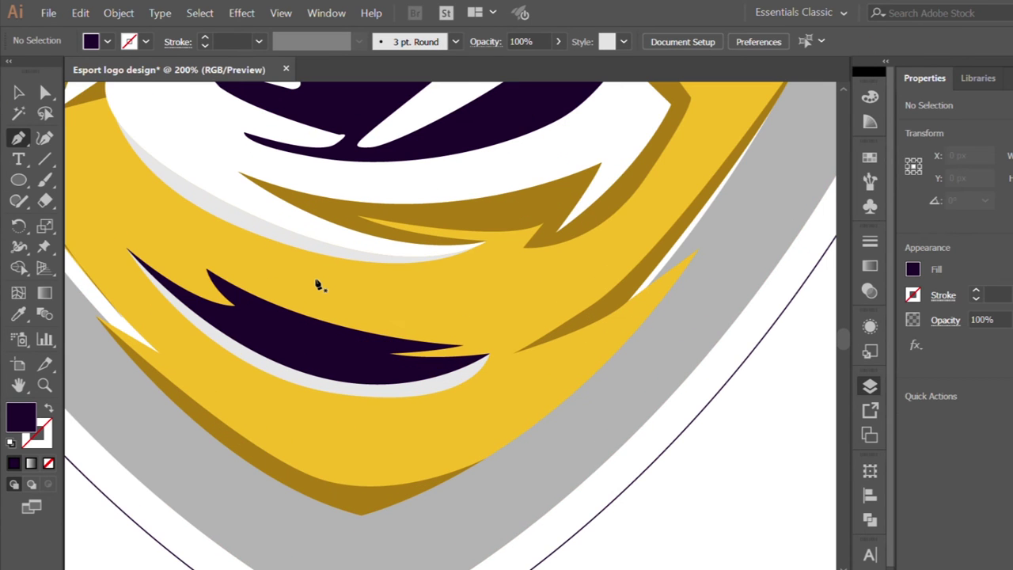
# - Pen-draw a new stripe shape with a notched top edge
pyautogui.click(125, 248)
pyautogui.click(204, 289)
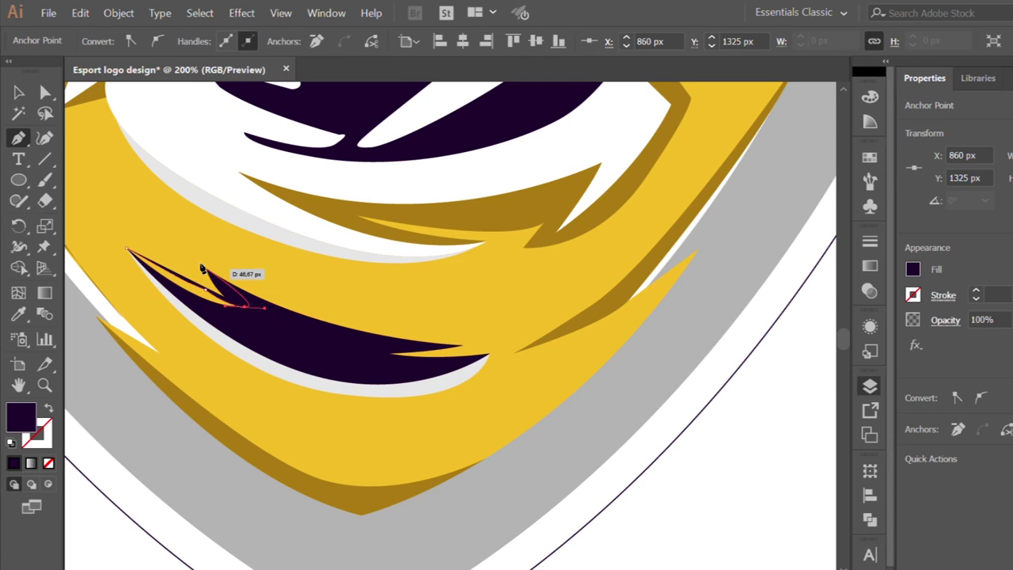
pyautogui.click(205, 268)
pyautogui.moveTo(366, 320); pyautogui.dragTo(435, 332)
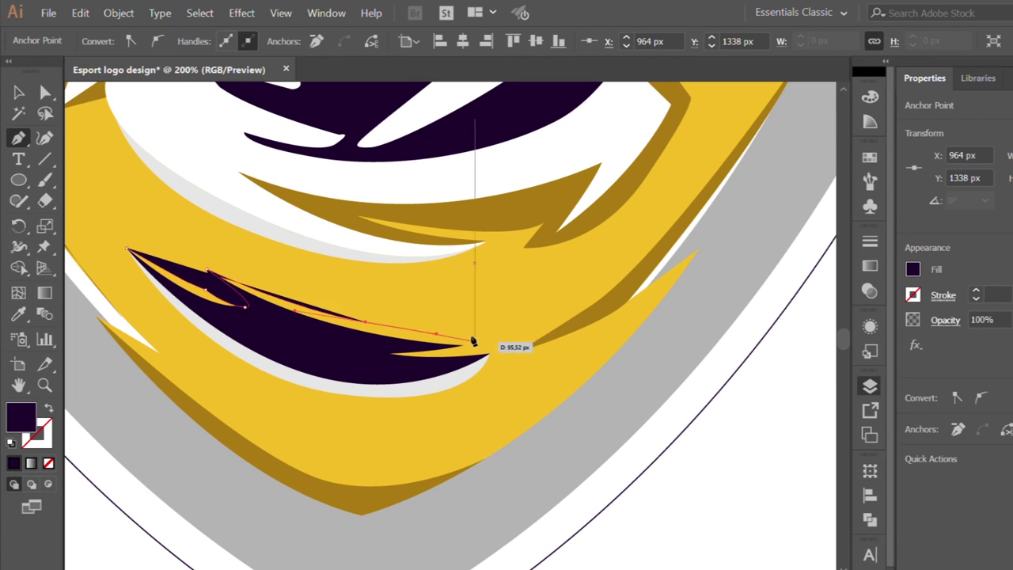
pyautogui.click(456, 344)
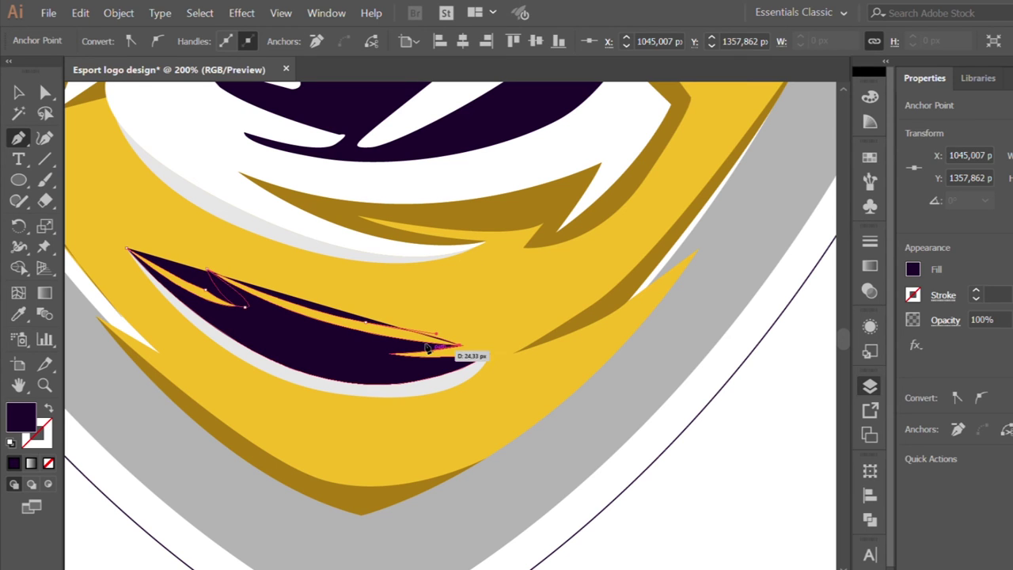
pyautogui.click(486, 355)
pyautogui.moveTo(387, 366); pyautogui.dragTo(326, 361)
pyautogui.click(127, 251)
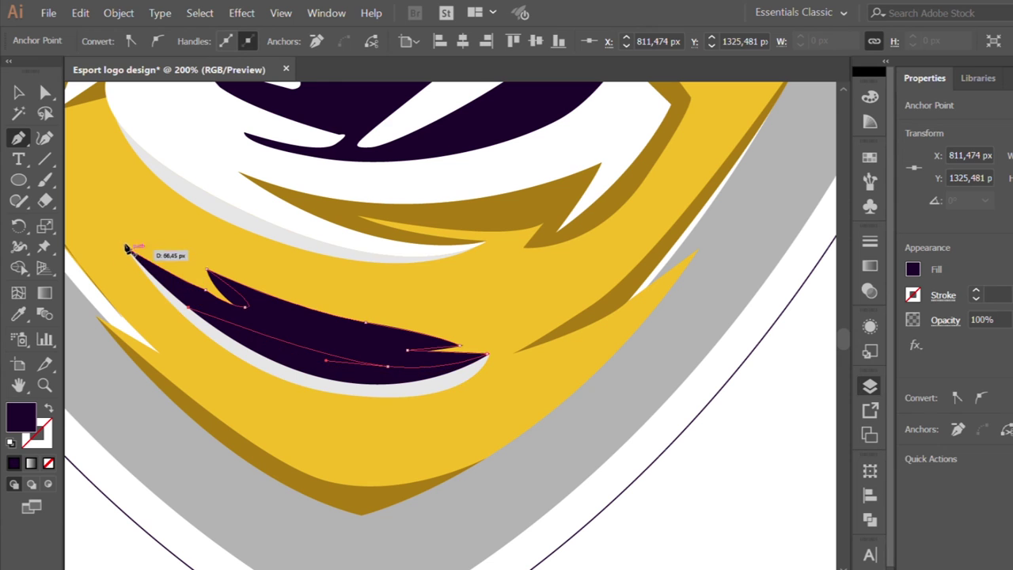
# - Bring the dark purple stripe to the front and deselect
pyautogui.press('i')
pyautogui.click(169, 389)
pyautogui.click(17, 93)
pyautogui.click(261, 343)
pyautogui.hotkey('ctrl', 'shift', ']')
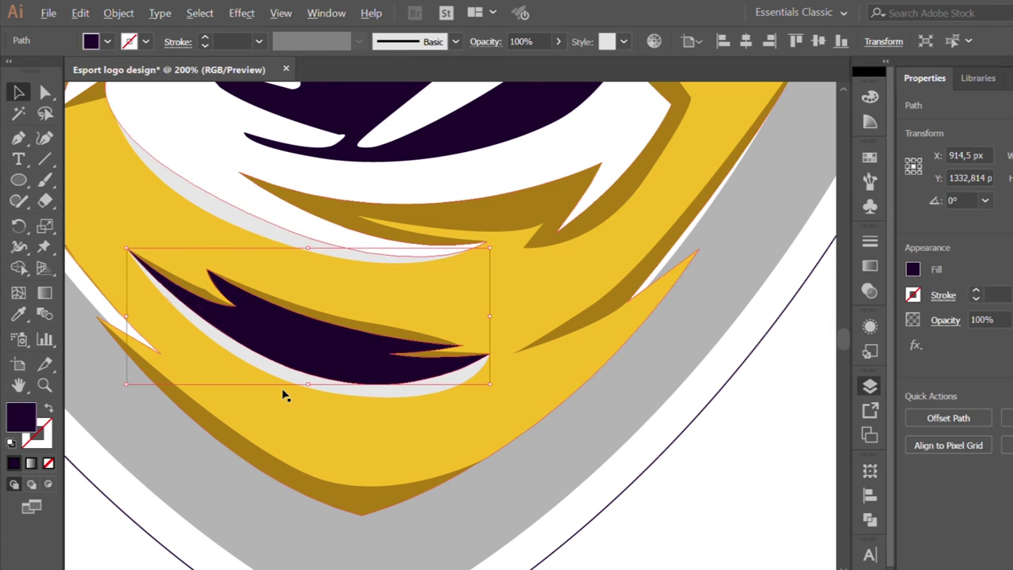
pyautogui.hotkey('ctrl', '-')
pyautogui.hotkey('ctrl', '-')
pyautogui.hotkey('ctrl', 'shift', 'a')
# - Fill the shield group's inner shape with dark purple in isolation mode
pyautogui.click(414, 442)
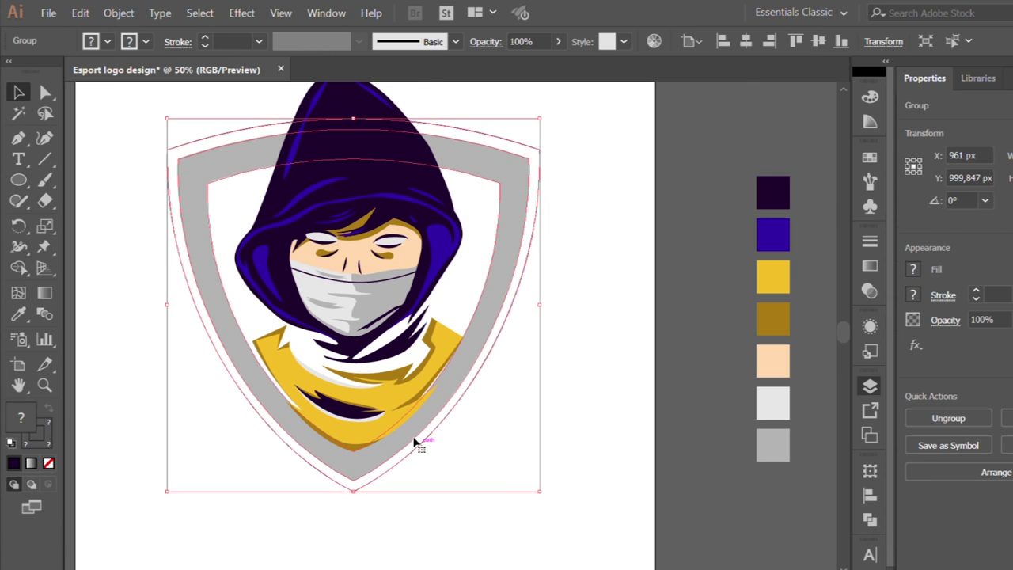
pyautogui.doubleClick(414, 442)
pyautogui.hotkey('shift', 'x')
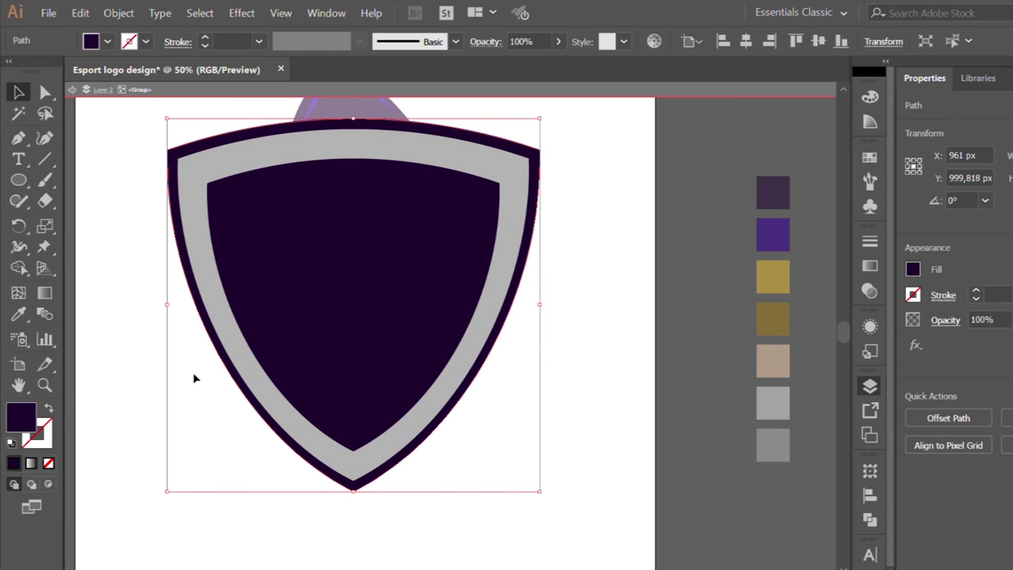
pyautogui.doubleClick(195, 380)
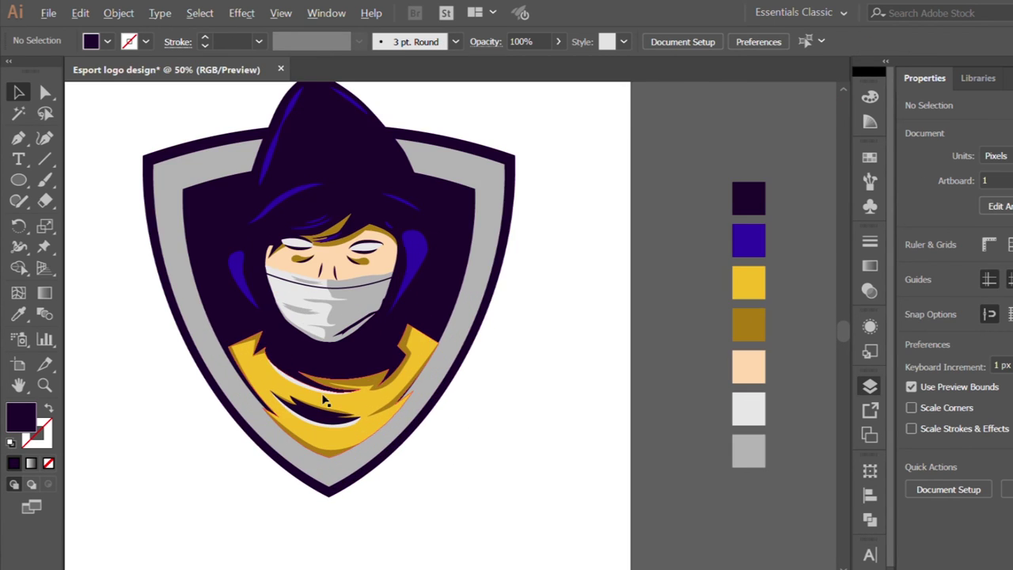
# - Group the scarf pieces together, excluding the mask
pyautogui.moveTo(133, 323); pyautogui.dragTo(497, 517)
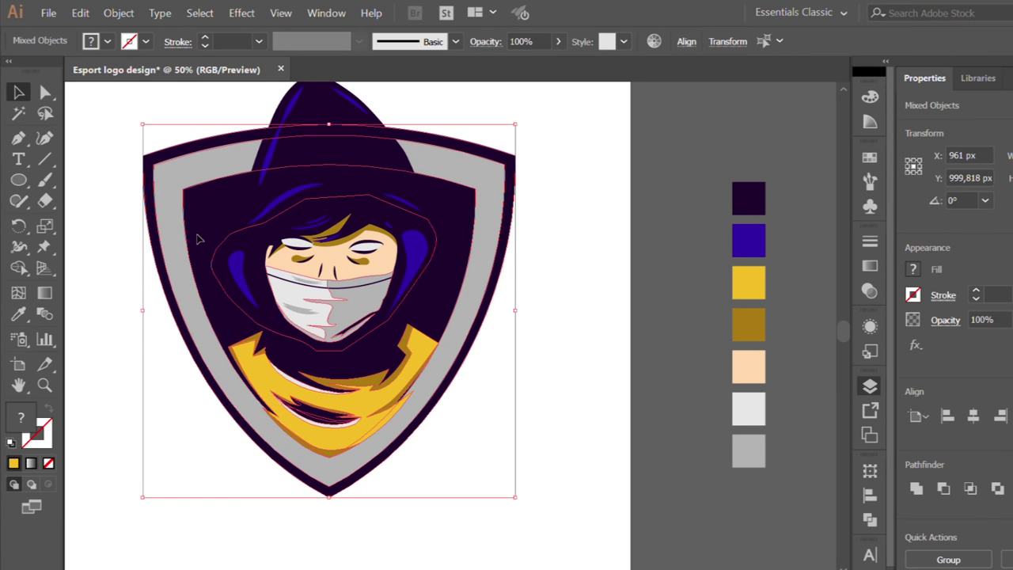
pyautogui.keyDown('shift'); pyautogui.click(208, 355); pyautogui.keyUp('shift')
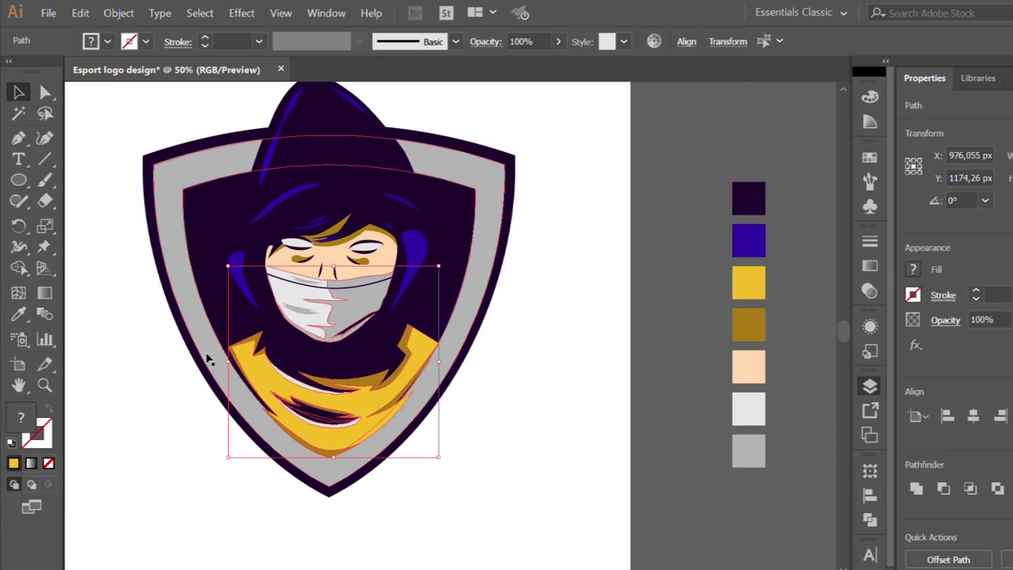
pyautogui.hotkey('ctrl', 'g')
pyautogui.hotkey('ctrl', '=')
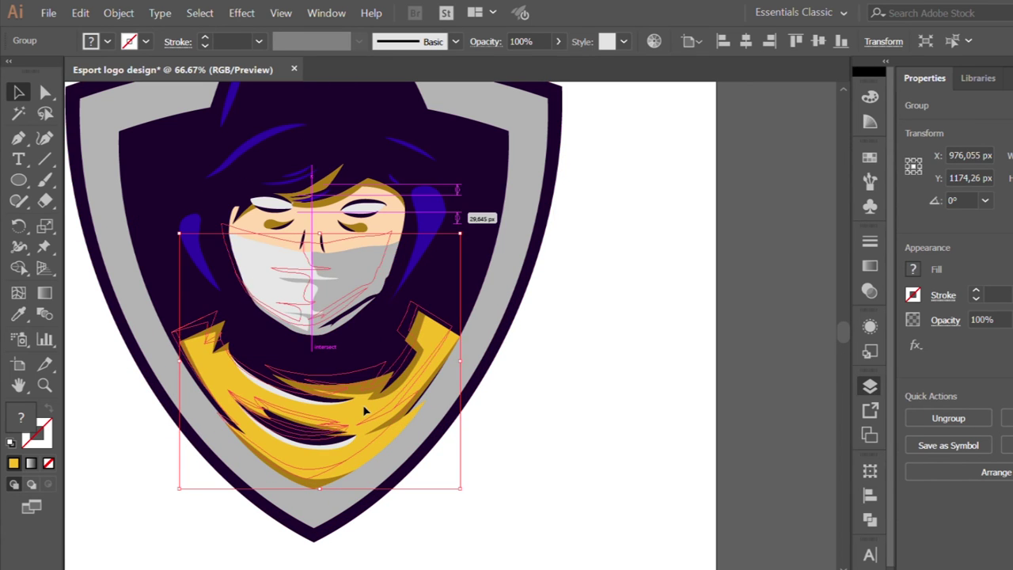
pyautogui.hotkey('ctrl', 'shift', 'g')
pyautogui.keyDown('shift'); pyautogui.click(265, 290); pyautogui.keyUp('shift')
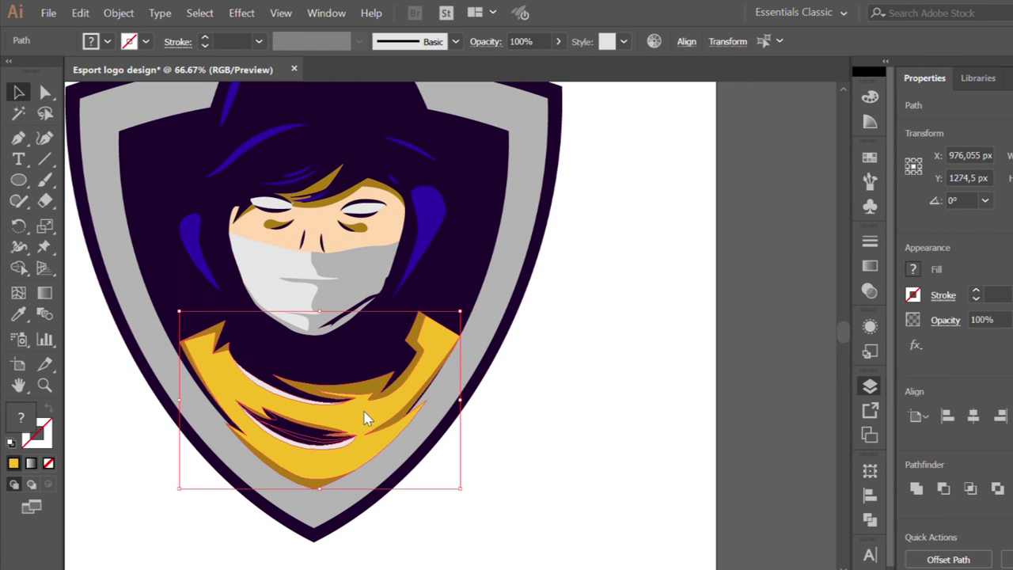
pyautogui.hotkey('ctrl', 'g')
pyautogui.hotkey('ctrl', '-')
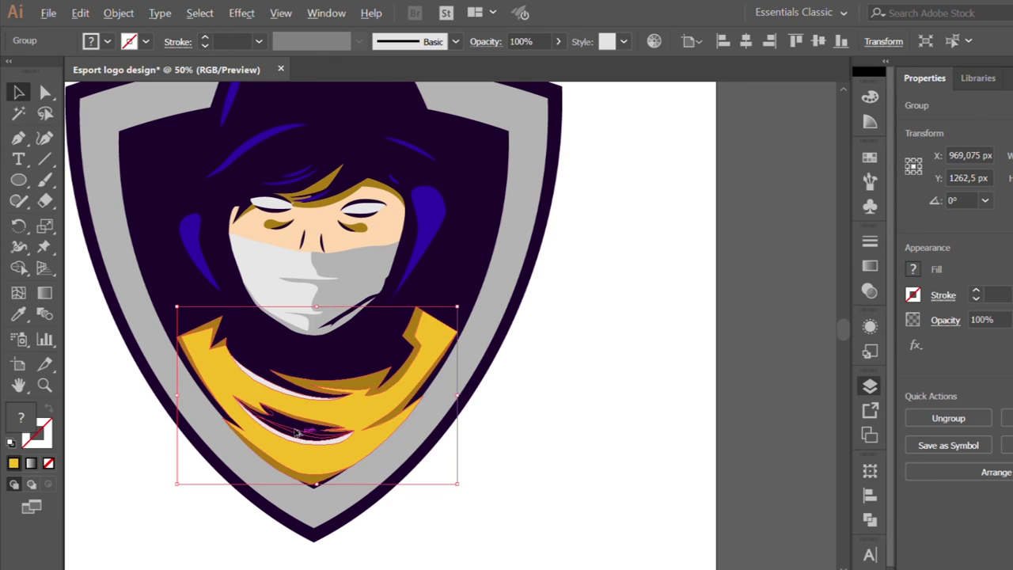
pyautogui.scroll(-1, 294, 428)
# - Check the grouped scarf at several zoom levels across the artboard
pyautogui.click(281, 491)
pyautogui.hotkey('ctrl', '-')
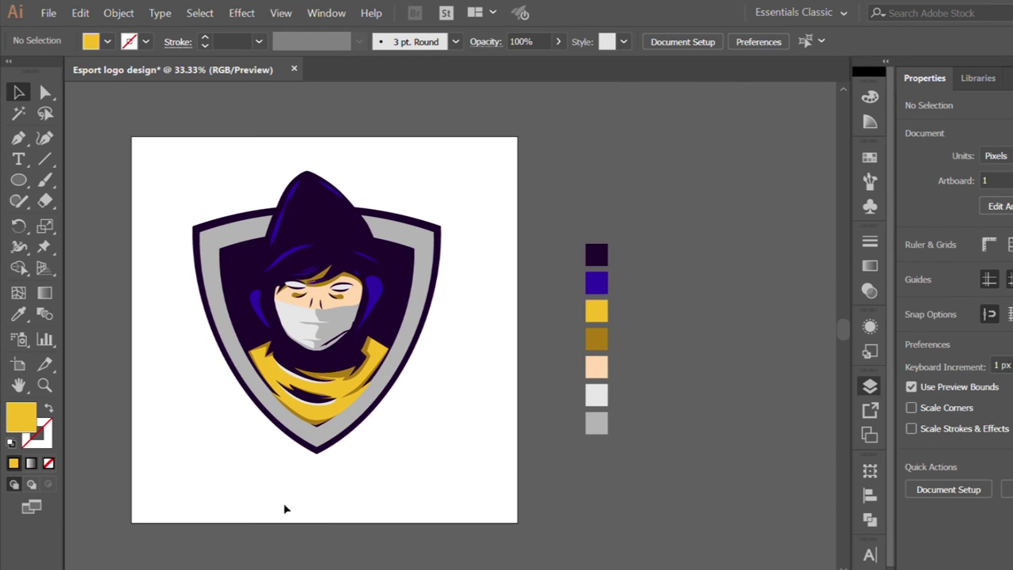
pyautogui.click(369, 412)
pyautogui.click(388, 490)
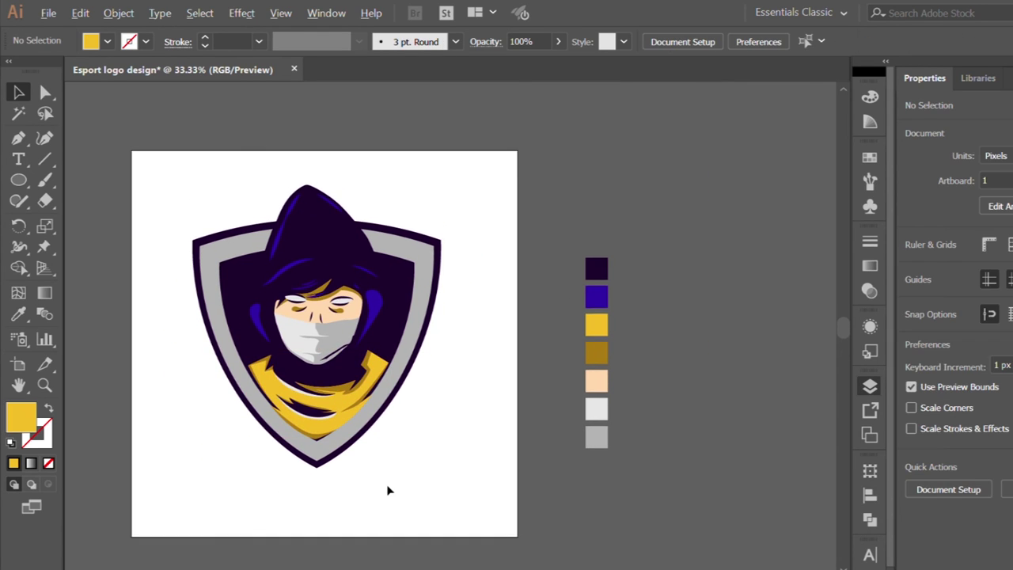
pyautogui.hotkey('ctrl', '+')
pyautogui.hotkey('ctrl', '-')
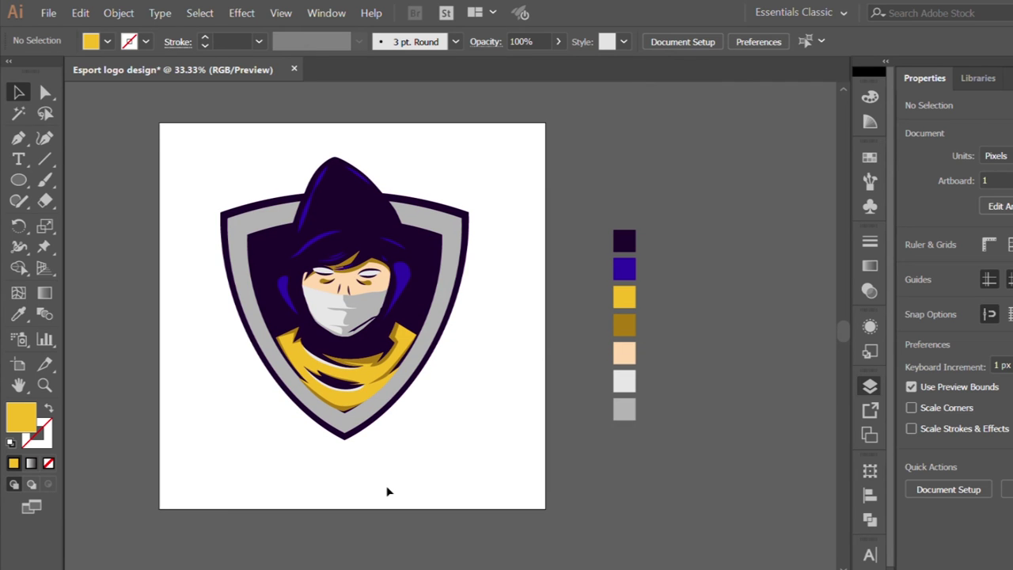
pyautogui.hotkey('ctrl', '+')
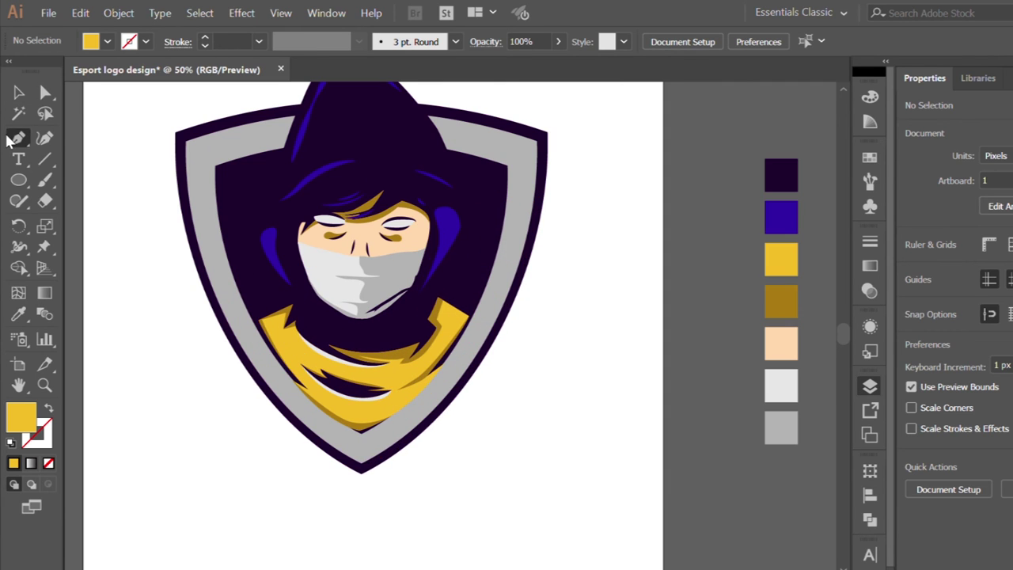
pyautogui.click(18, 139)
pyautogui.hotkey('ctrl', '+')
pyautogui.hotkey('ctrl', '+')
pyautogui.hotkey('ctrl', '+')
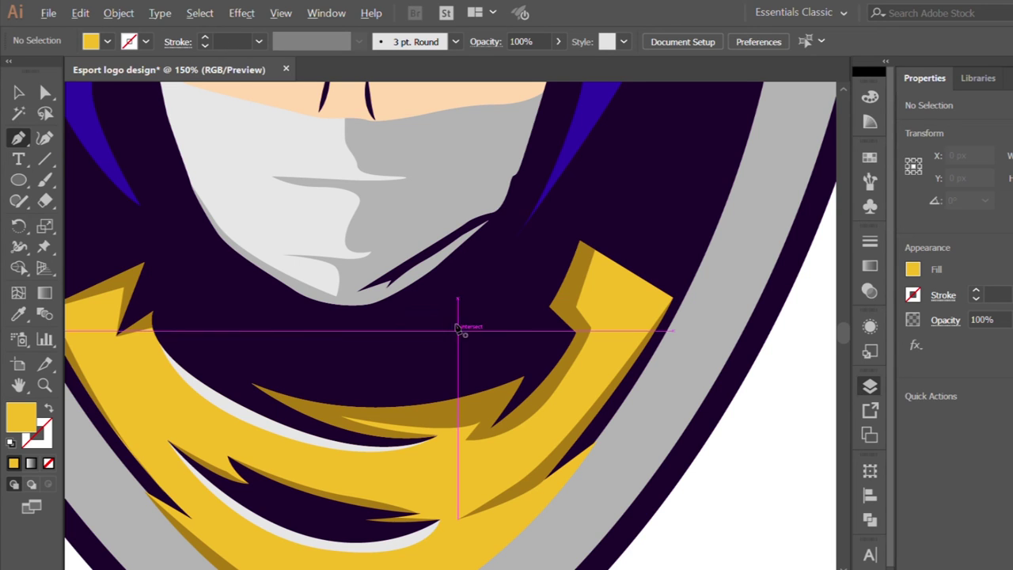
# - Pen-draw a curved, pointed strand shape beneath the mask above the scarf
pyautogui.click(538, 285)
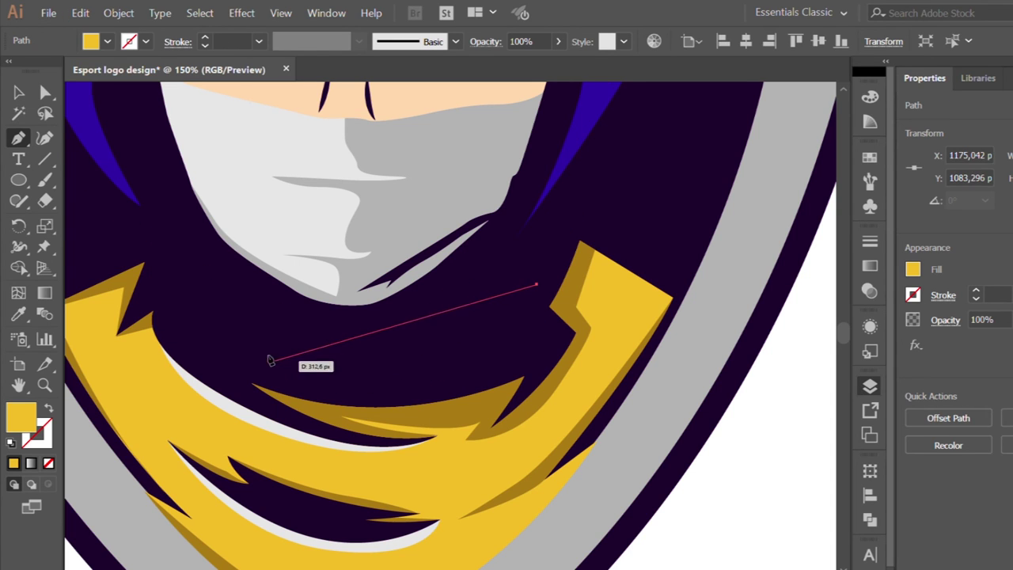
pyautogui.moveTo(247, 350); pyautogui.dragTo(99, 273)
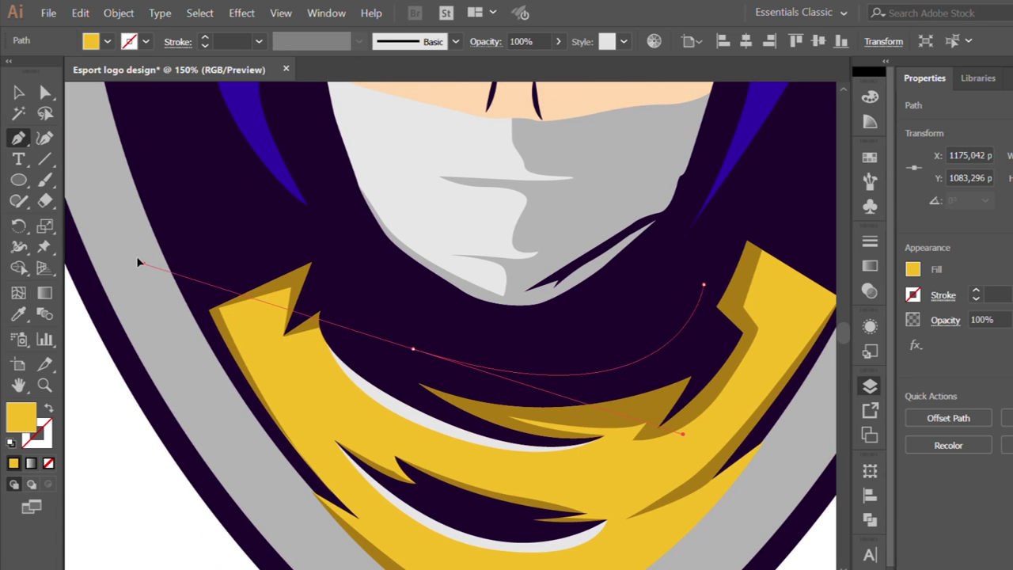
pyautogui.click(413, 349)
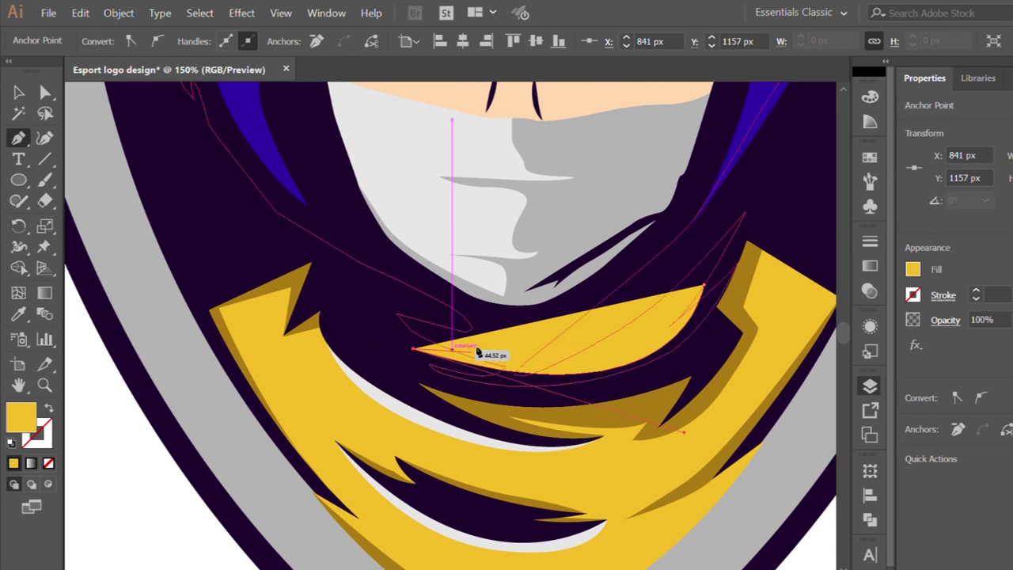
pyautogui.moveTo(515, 353); pyautogui.dragTo(644, 316)
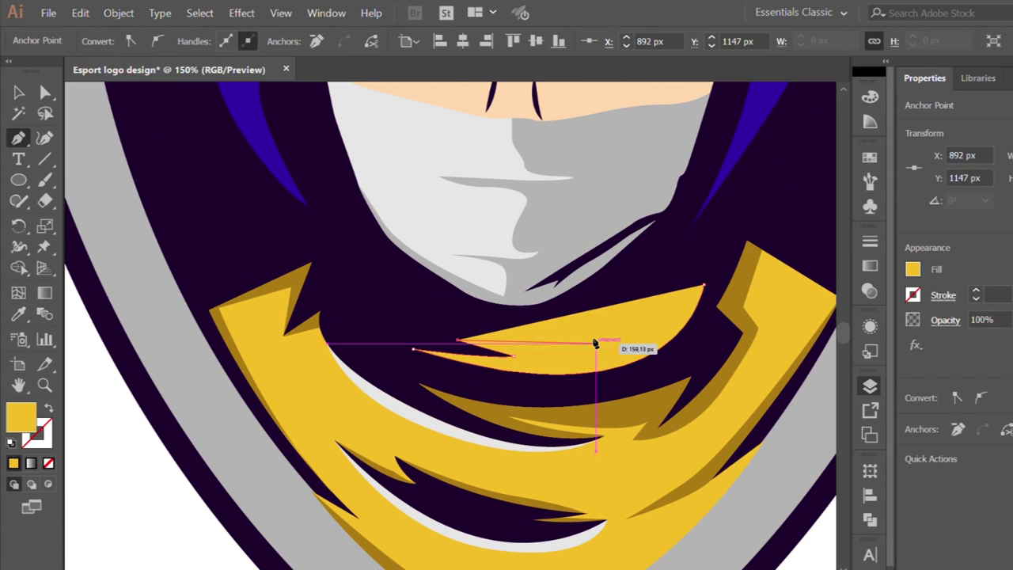
pyautogui.moveTo(700, 267); pyautogui.dragTo(704, 238)
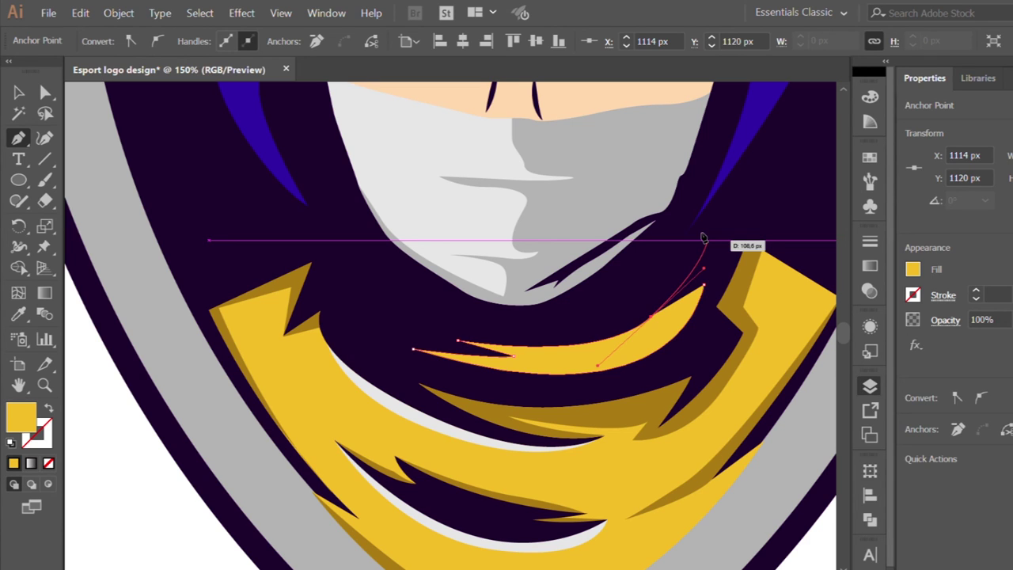
pyautogui.click(699, 252)
pyautogui.moveTo(668, 318); pyautogui.dragTo(671, 315)
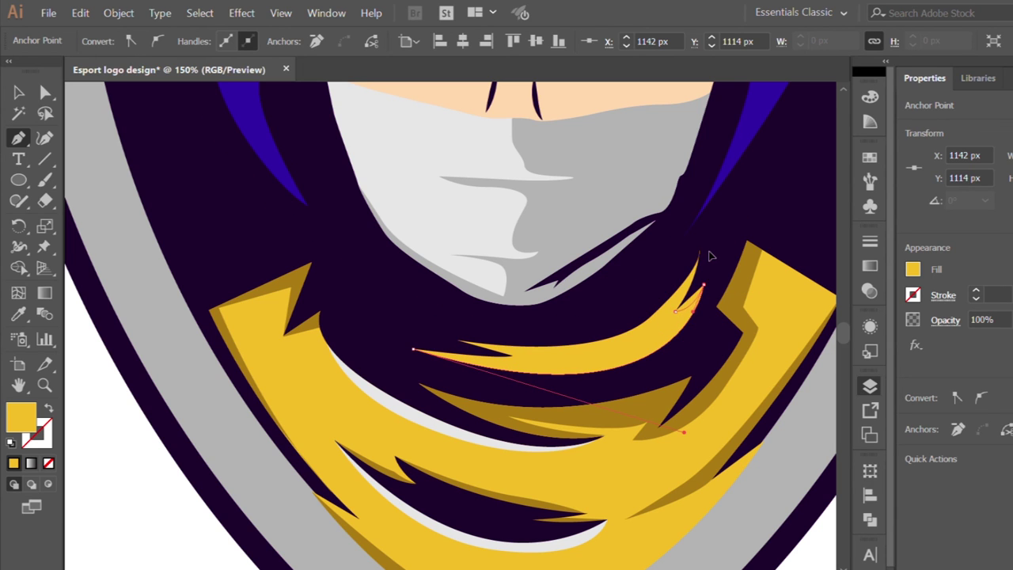
pyautogui.hotkey('ctrl', '=')
pyautogui.hotkey('ctrl', '=')
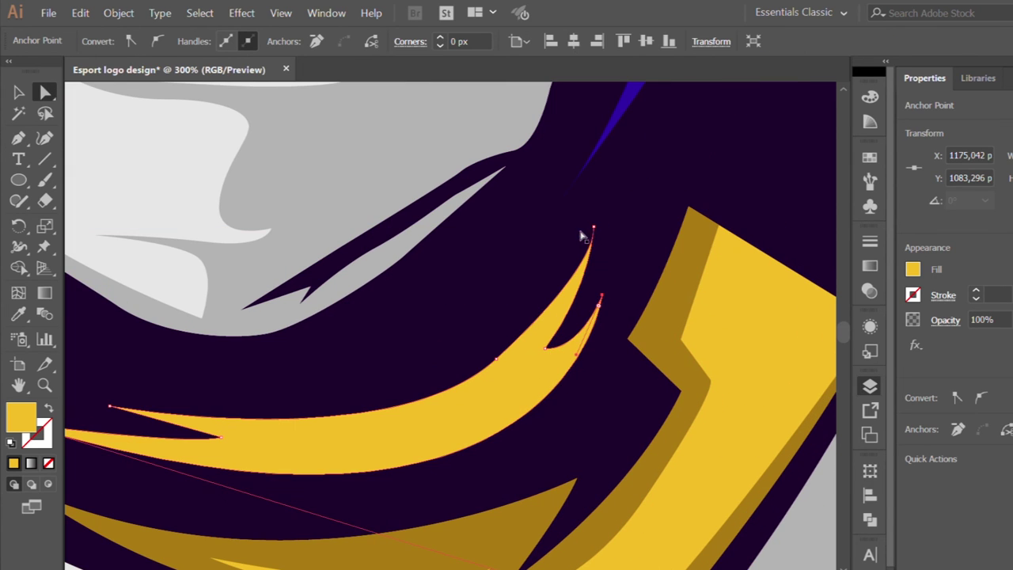
pyautogui.moveTo(495, 357); pyautogui.dragTo(467, 376)
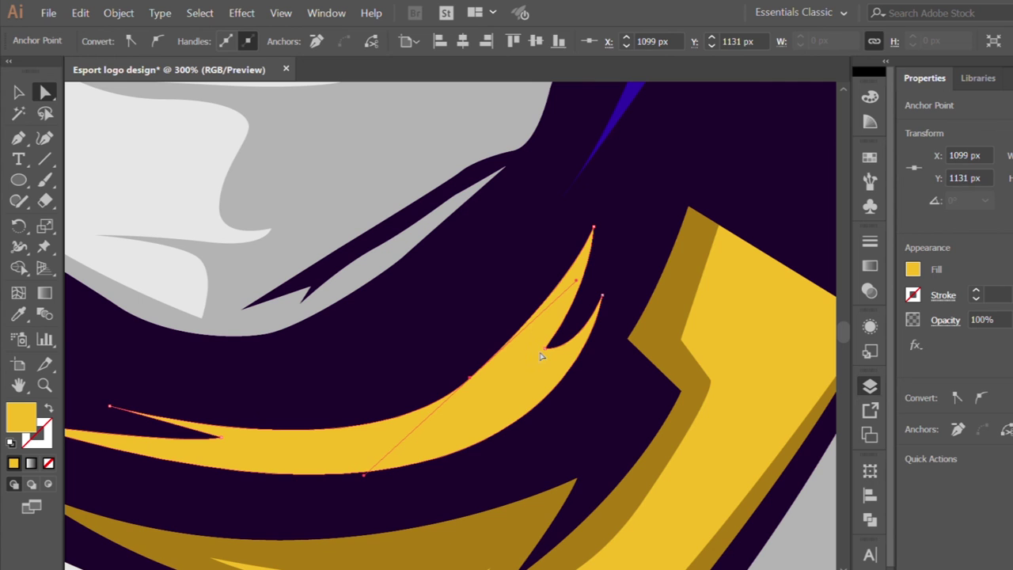
pyautogui.moveTo(541, 349); pyautogui.dragTo(565, 316)
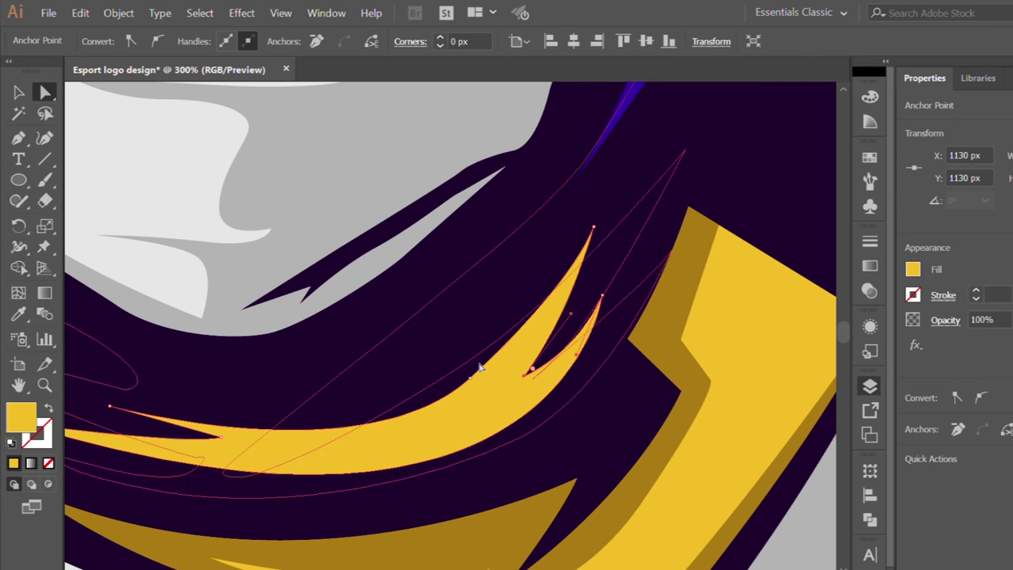
pyautogui.hotkey('ctrl', '-')
pyautogui.hotkey('ctrl', '-')
pyautogui.hotkey('ctrl', '-')
pyautogui.hotkey('ctrl', '-')
pyautogui.hotkey('ctrl', '-')
pyautogui.hotkey('ctrl', '-')
# - Recolour the strand with the hood's blue using the Eyedropper
pyautogui.press('v')
pyautogui.click(546, 316)
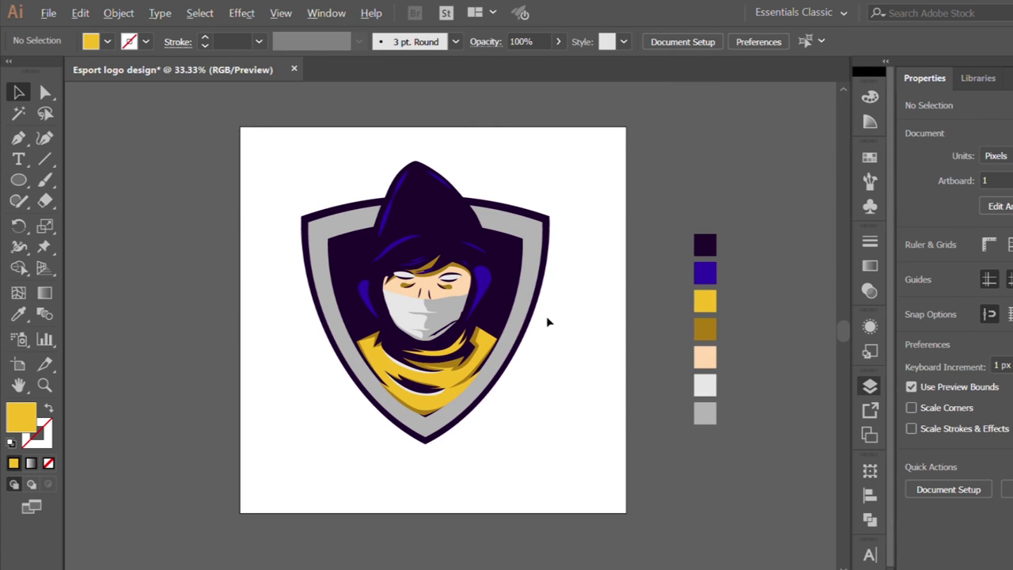
pyautogui.hotkey('ctrl', '=')
pyautogui.hotkey('ctrl', '=')
pyautogui.click(434, 318)
pyautogui.press('i')
pyautogui.click(283, 203)
pyautogui.press('v')
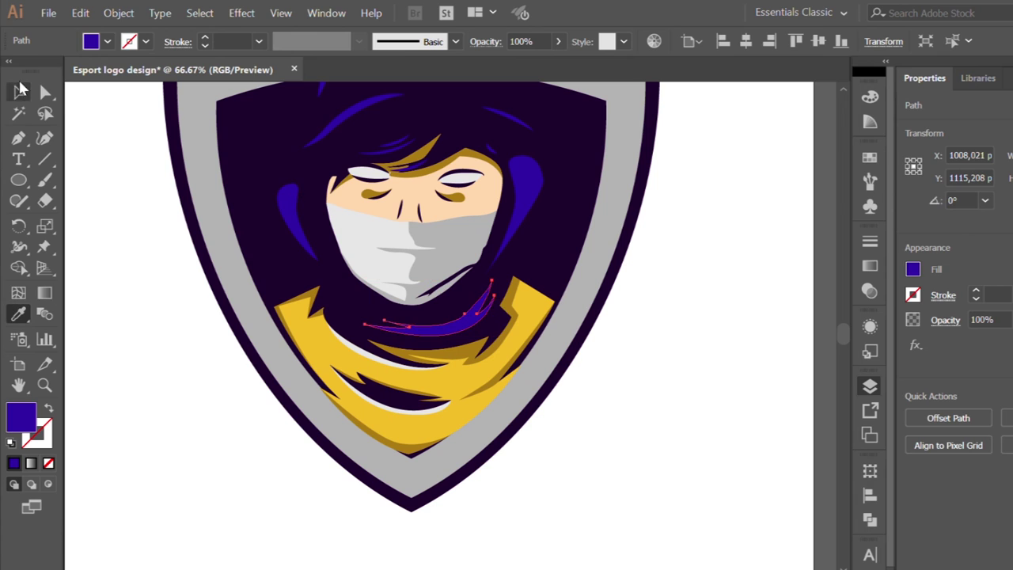
pyautogui.click(236, 376)
pyautogui.hotkey('ctrl', '-')
pyautogui.hotkey('ctrl', '-')
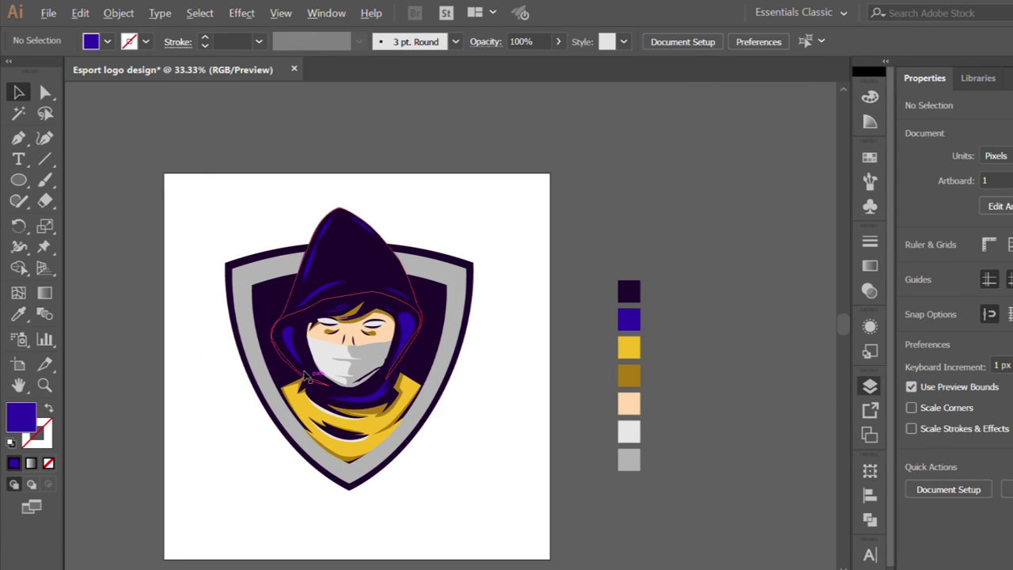
# - Group the hood and face, then enlarge the group so the hood rises above the shield
pyautogui.scroll(-1, 236, 293)
pyautogui.click(372, 210)
pyautogui.moveTo(225, 145); pyautogui.dragTo(502, 491)
pyautogui.hotkey('ctrl', 'g')
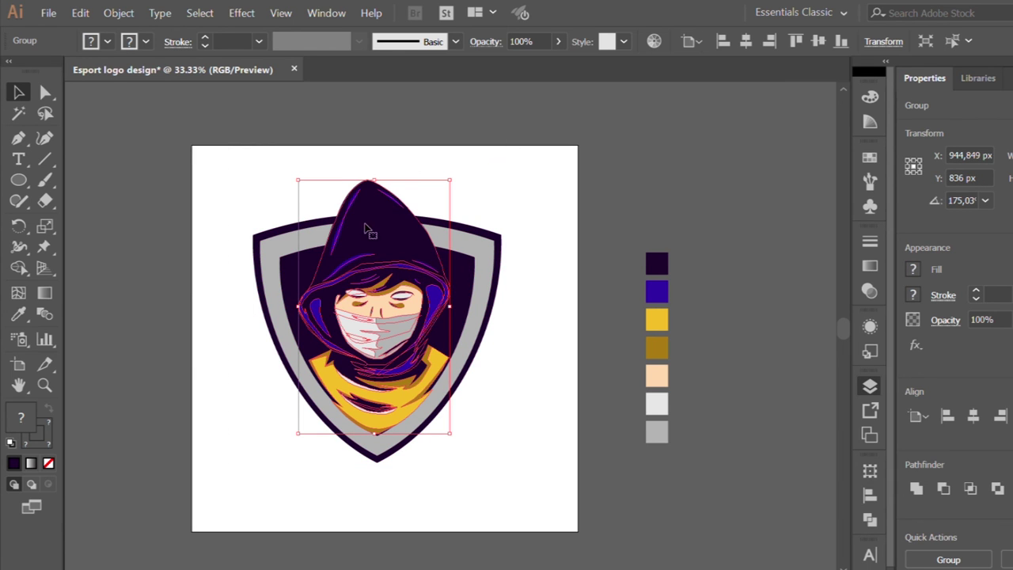
pyautogui.moveTo(372, 181); pyautogui.dragTo(373, 157)
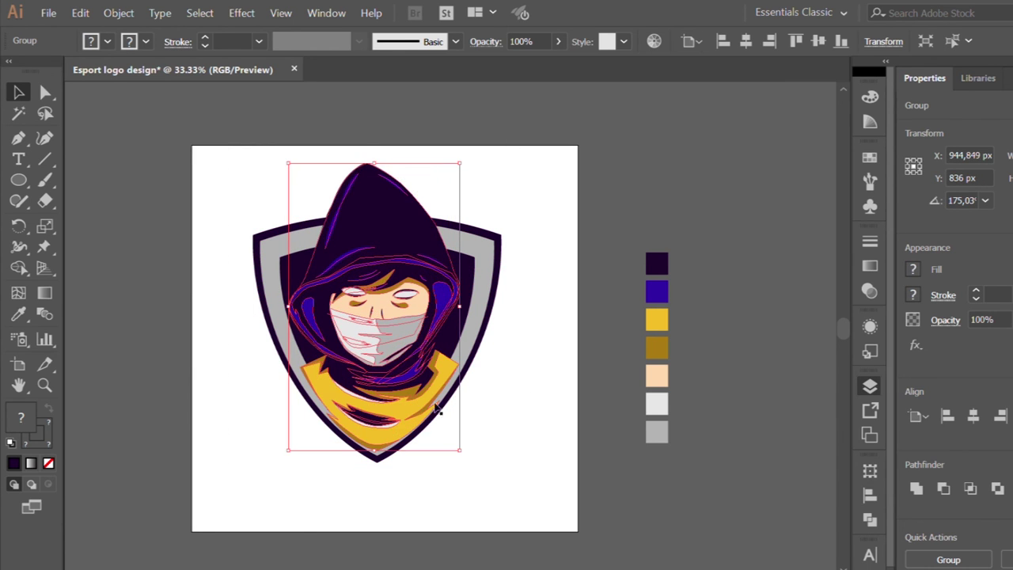
pyautogui.scroll(3, 383, 452)
pyautogui.moveTo(383, 453); pyautogui.dragTo(385, 468)
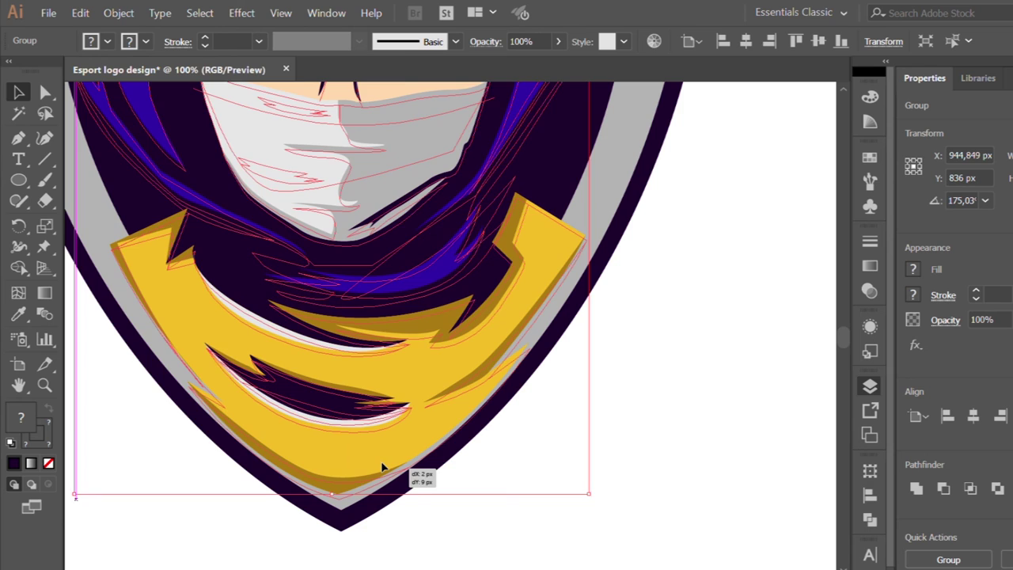
pyautogui.scroll(-2, 554, 410)
pyautogui.click(554, 409)
pyautogui.scroll(-1, 546, 409)
pyautogui.scroll(1, 536, 454)
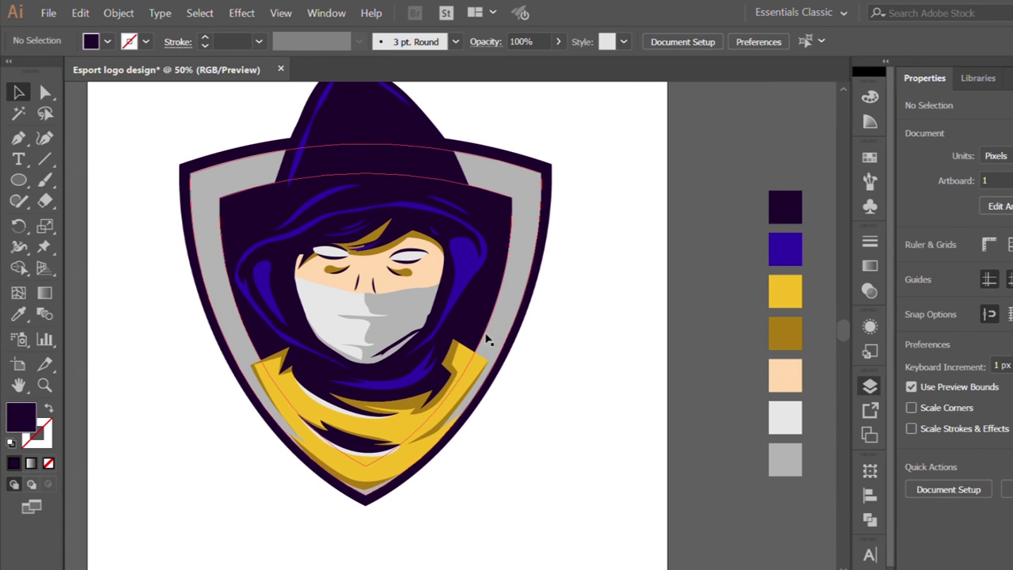
pyautogui.click(380, 406)
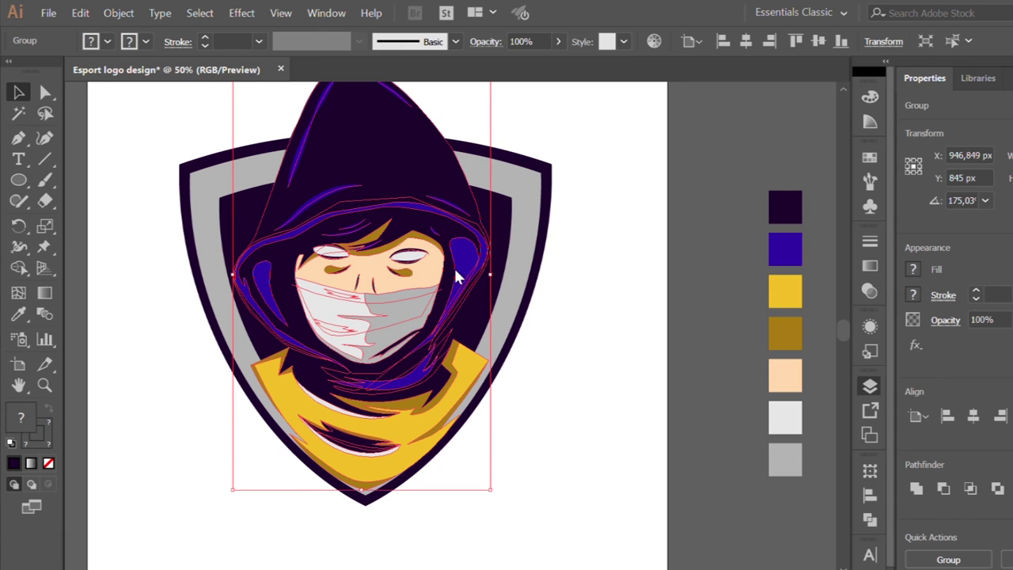
pyautogui.click(549, 276)
# - Start a Pen cutting shape along the shield's lower left and around its bottom
pyautogui.click(254, 352)
pyautogui.press('p')
pyautogui.scroll(2, 254, 352)
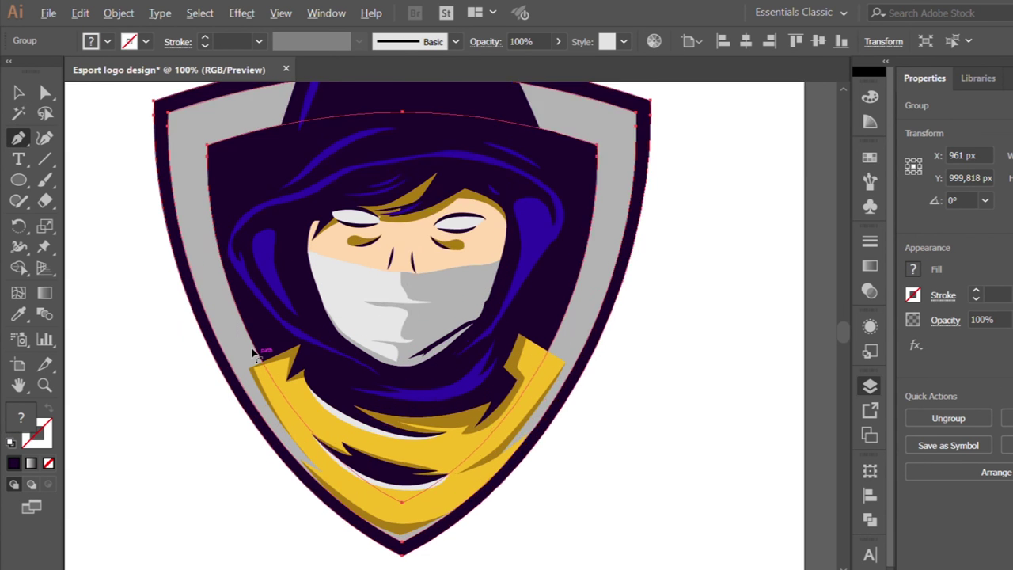
pyautogui.scroll(1, 253, 353)
pyautogui.moveTo(199, 380); pyautogui.dragTo(253, 380)
pyautogui.scroll(-1, 199, 388)
pyautogui.scroll(-1, 200, 388)
pyautogui.moveTo(317, 546); pyautogui.dragTo(412, 569)
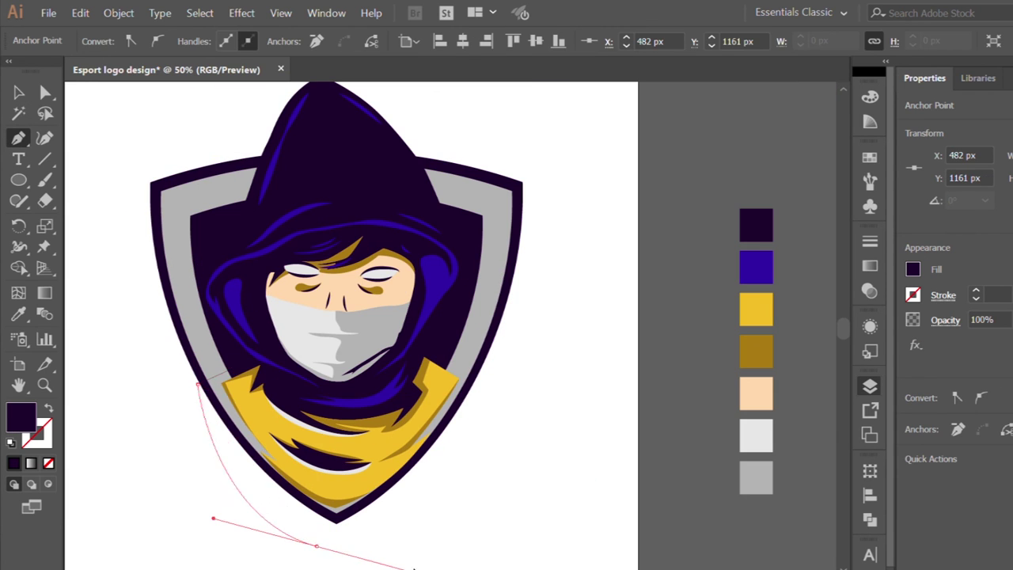
# - Finish the cutting shape up the shield's right side beside the face and close it
pyautogui.click(486, 388)
pyautogui.scroll(1, 487, 388)
pyautogui.scroll(1, 486, 388)
pyautogui.moveTo(510, 386); pyautogui.dragTo(412, 335)
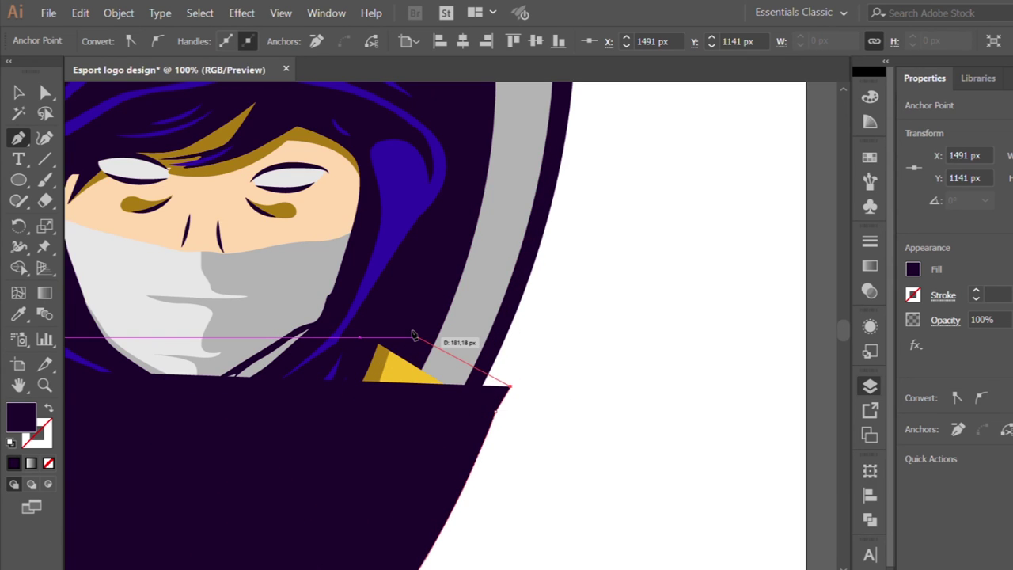
pyautogui.click(402, 337)
pyautogui.scroll(-1, 402, 336)
pyautogui.click(130, 358)
# - Trim the excess lower figure with Shape Builder so it sits inside the shield
pyautogui.press('v')
pyautogui.click(152, 265)
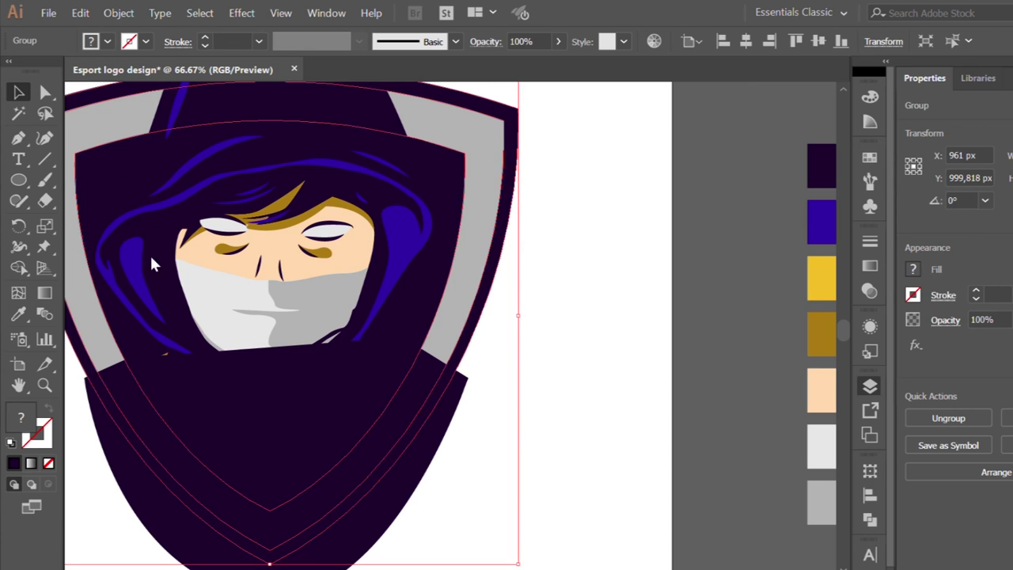
pyautogui.hotkey('ctrl', 'shift', 'a')
pyautogui.keyDown('shift'); pyautogui.click(432, 430); pyautogui.keyUp('shift')
pyautogui.hotkey('shift', 'm')
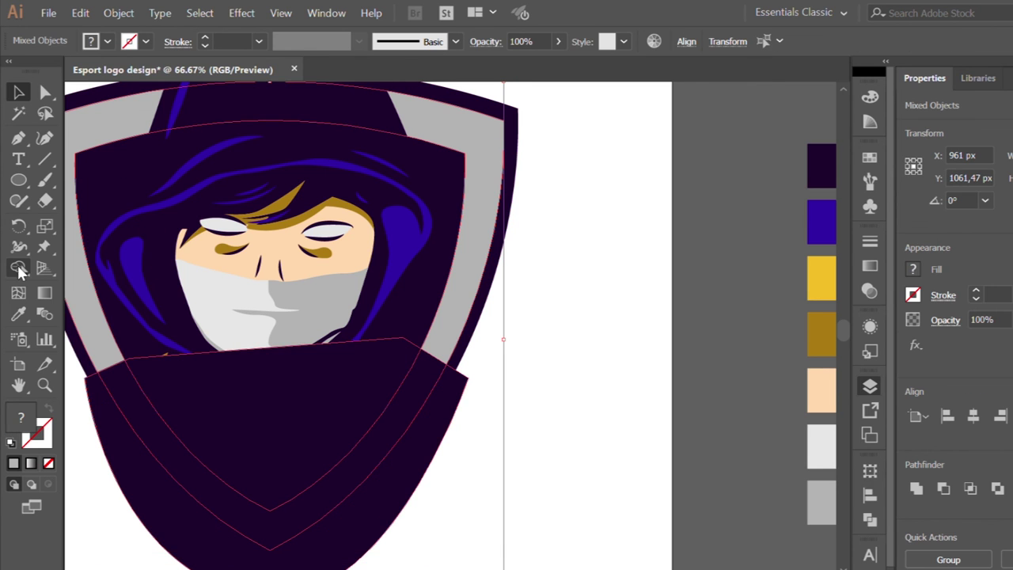
pyautogui.keyDown('alt'); pyautogui.click(211, 514); pyautogui.keyUp('alt')
pyautogui.press('v')
pyautogui.click(544, 236)
pyautogui.hotkey('ctrl', '-')
pyautogui.hotkey('ctrl', '-')
pyautogui.hotkey('ctrl', '+')
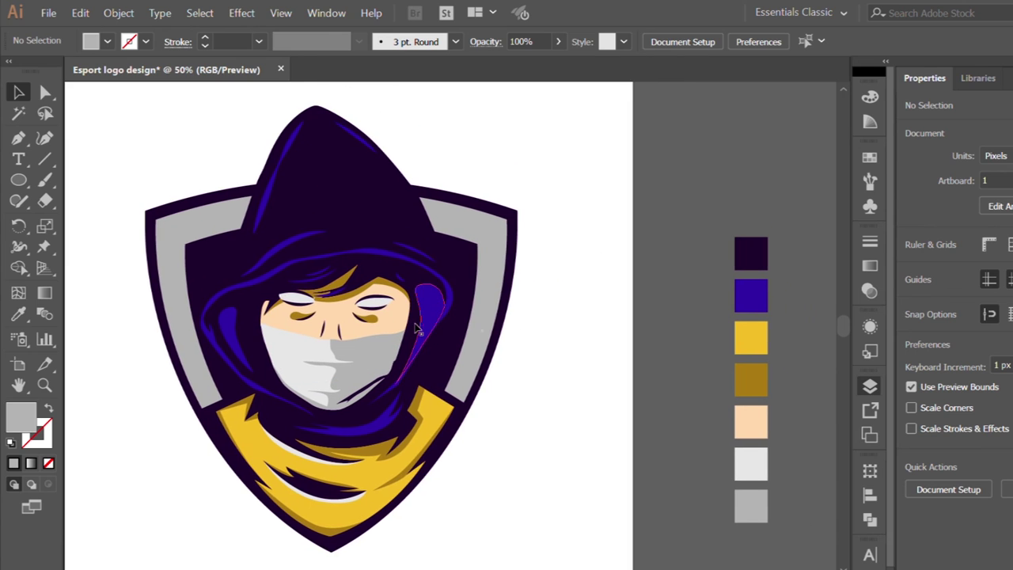
pyautogui.scroll(2, 312, 381)
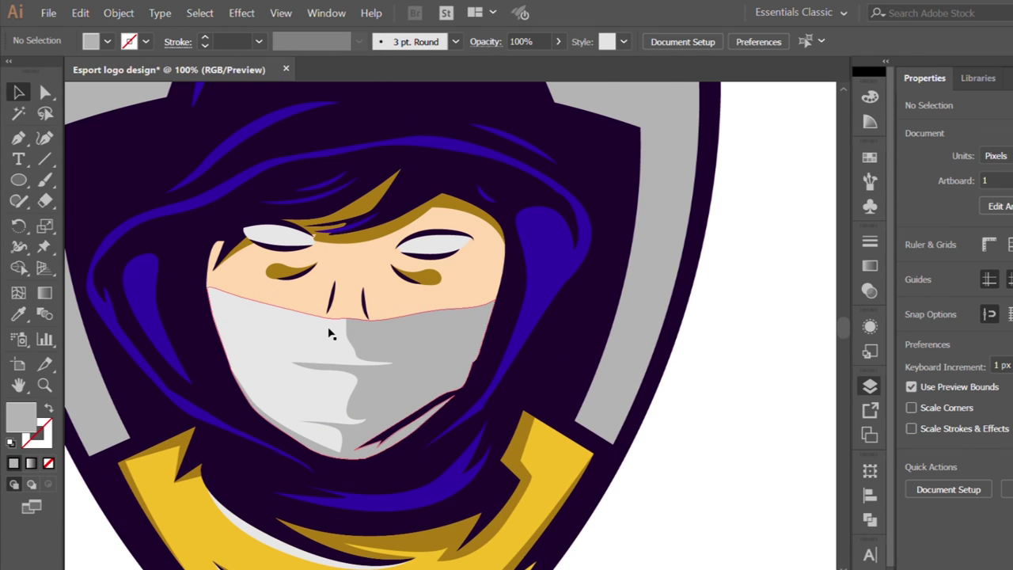
pyautogui.scroll(-2, 331, 334)
pyautogui.scroll(-1, 317, 364)
pyautogui.scroll(-1, 480, 373)
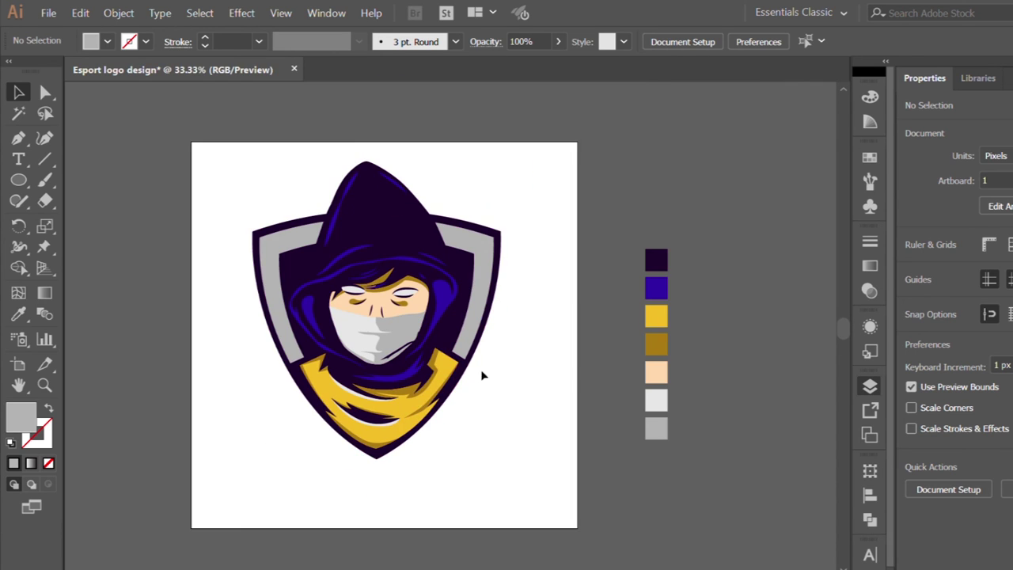
pyautogui.scroll(1, 491, 373)
pyautogui.click(19, 180)
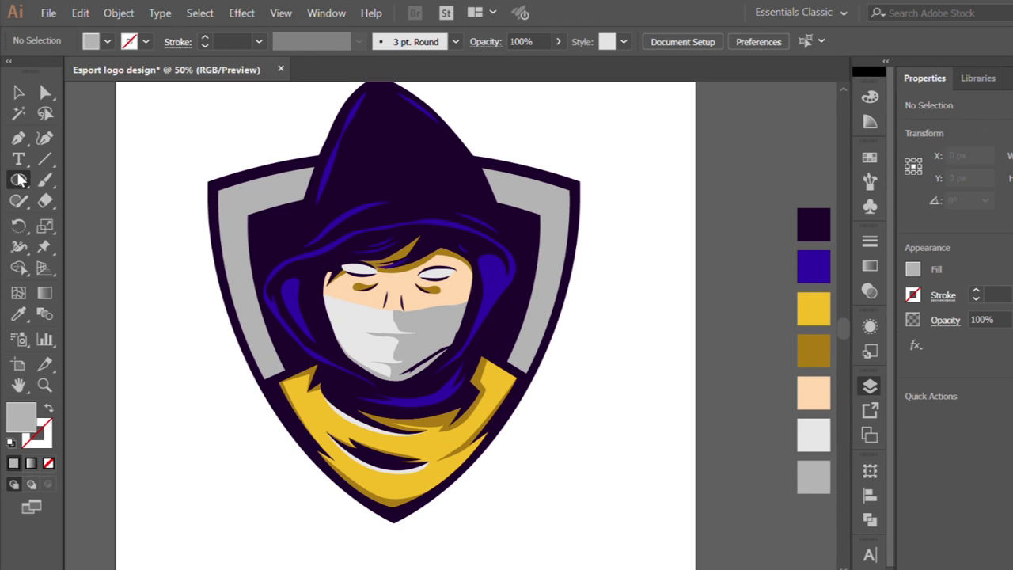
# - Draw a tall thin light-grey bar and tilt it to 315° over the hood
pyautogui.moveTo(141, 169); pyautogui.dragTo(159, 548)
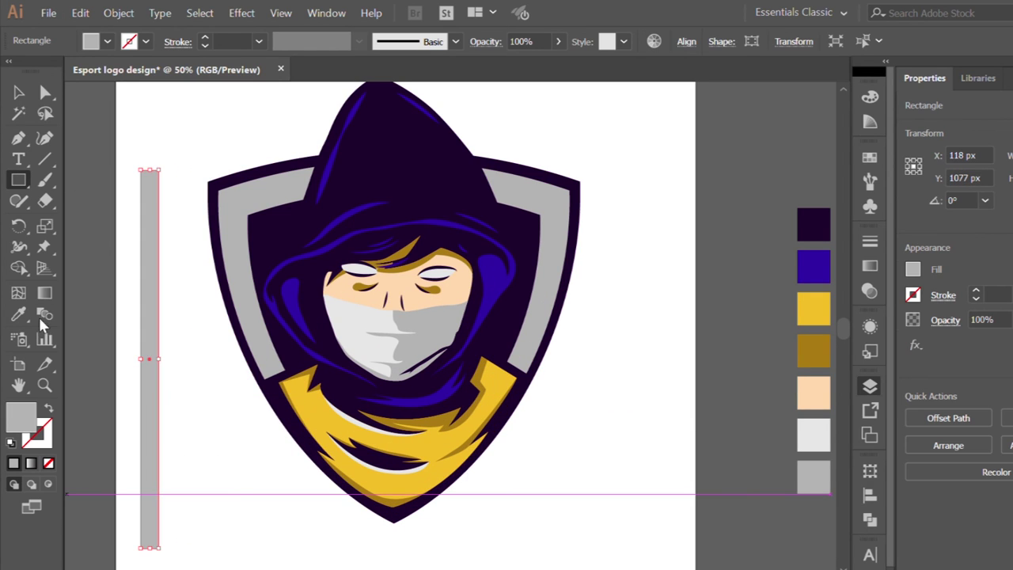
pyautogui.click(19, 315)
pyautogui.click(331, 351)
pyautogui.press('v')
pyautogui.scroll(-1, 186, 263)
pyautogui.moveTo(173, 194); pyautogui.dragTo(238, 241)
pyautogui.moveTo(162, 320); pyautogui.dragTo(247, 226)
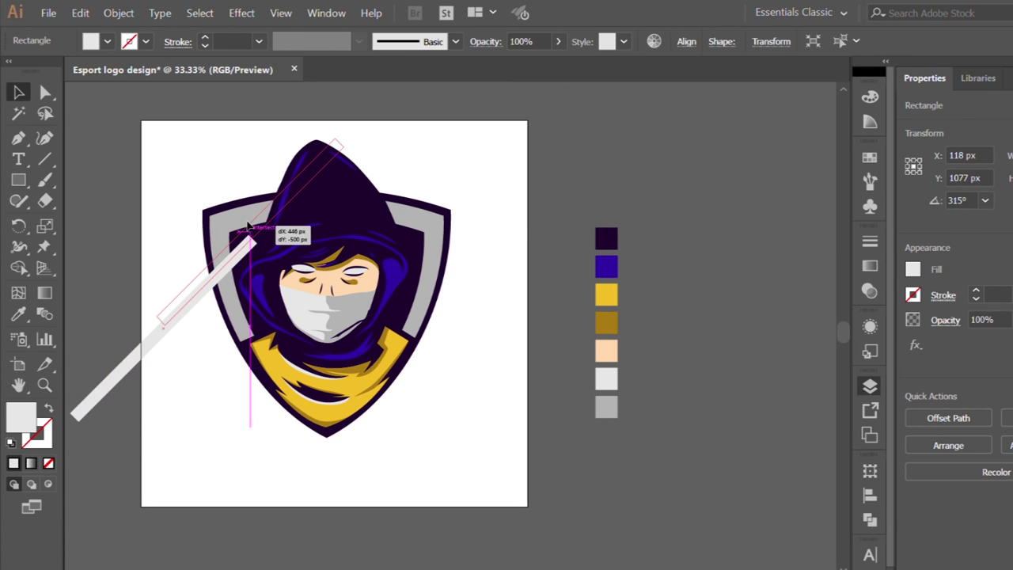
pyautogui.moveTo(248, 225)
pyautogui.mouseDown()
pyautogui.moveTo(270, 255)
pyautogui.moveTo(268, 238)
pyautogui.moveTo(280, 226)
pyautogui.mouseUp()
# - Place a second diagonal light bar across the hood
pyautogui.scroll(1, 258, 253)
pyautogui.scroll(1, 259, 253)
pyautogui.scroll(-1, 281, 227)
pyautogui.scroll(-1, 226, 257)
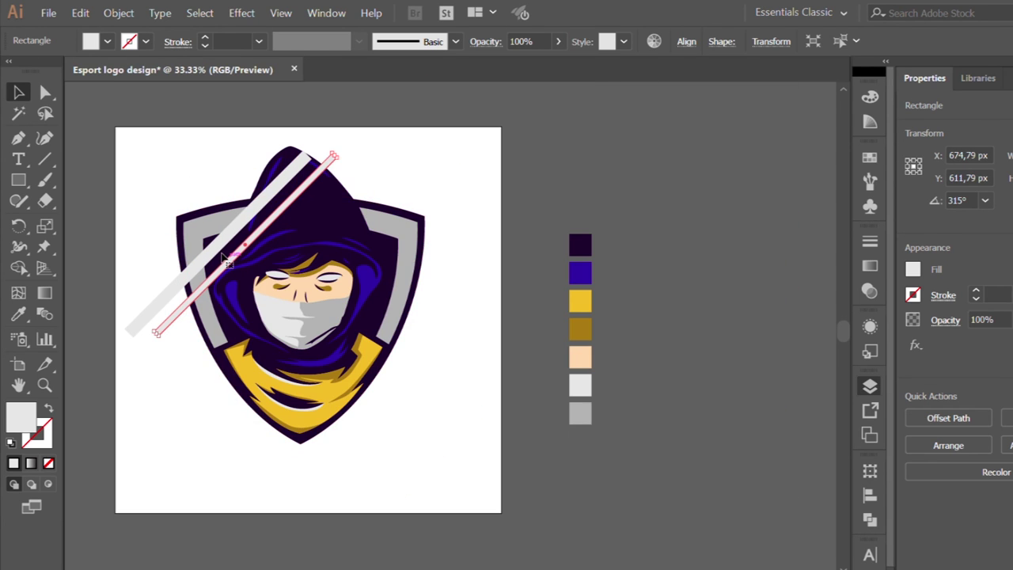
pyautogui.moveTo(225, 257)
pyautogui.mouseDown()
pyautogui.moveTo(314, 270)
pyautogui.moveTo(353, 292)
pyautogui.mouseUp()
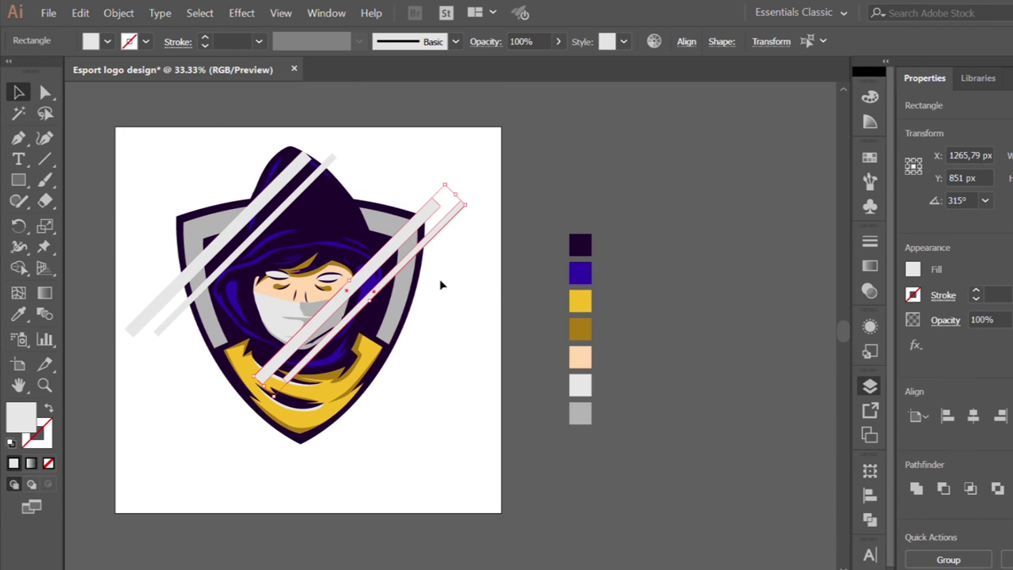
pyautogui.click(441, 281)
# - Select the bars with the shield and erase bar pieces outside the grey rim with Shape Builder
pyautogui.click(365, 278)
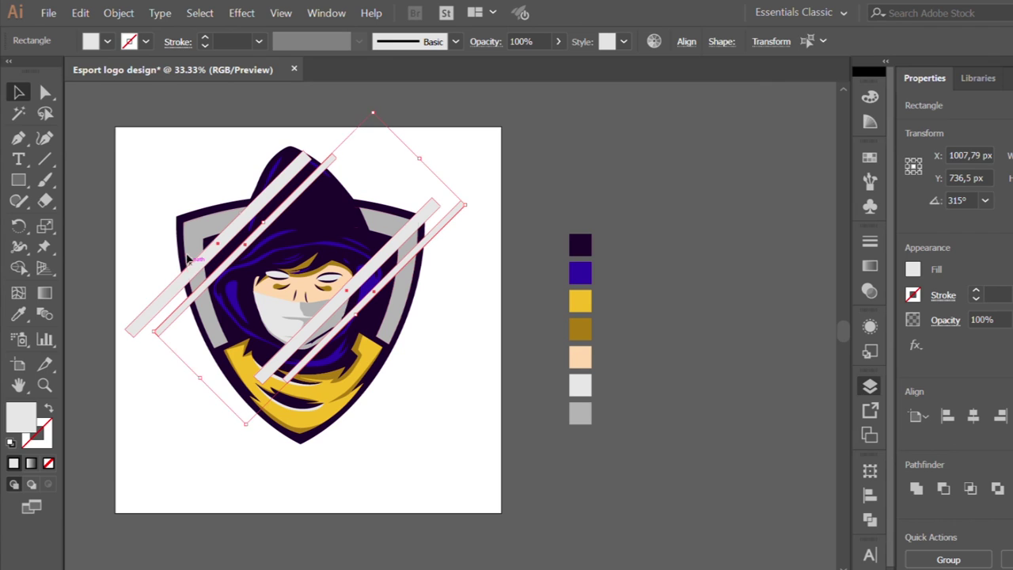
pyautogui.keyDown('shift'); pyautogui.click(194, 309); pyautogui.keyUp('shift')
pyautogui.press('q')
pyautogui.moveTo(165, 318); pyautogui.dragTo(332, 333)
pyautogui.moveTo(373, 285); pyautogui.dragTo(301, 365)
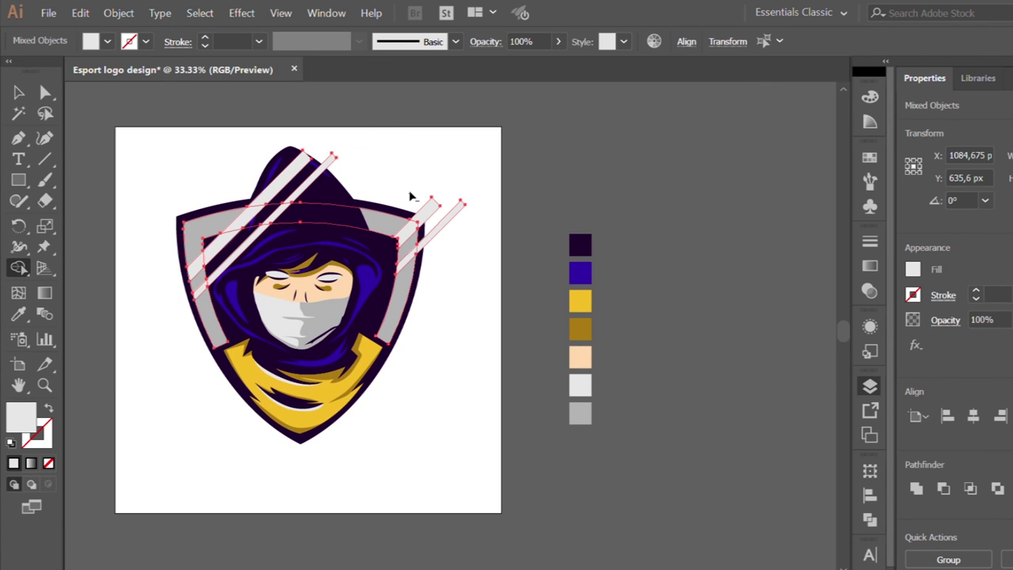
pyautogui.moveTo(412, 198); pyautogui.dragTo(455, 218)
pyautogui.moveTo(328, 154); pyautogui.dragTo(269, 171)
pyautogui.keyDown('alt'); pyautogui.click(212, 241); pyautogui.keyUp('alt')
# - Check the shield with its trimmed glint stripes, then deselect
pyautogui.press('v')
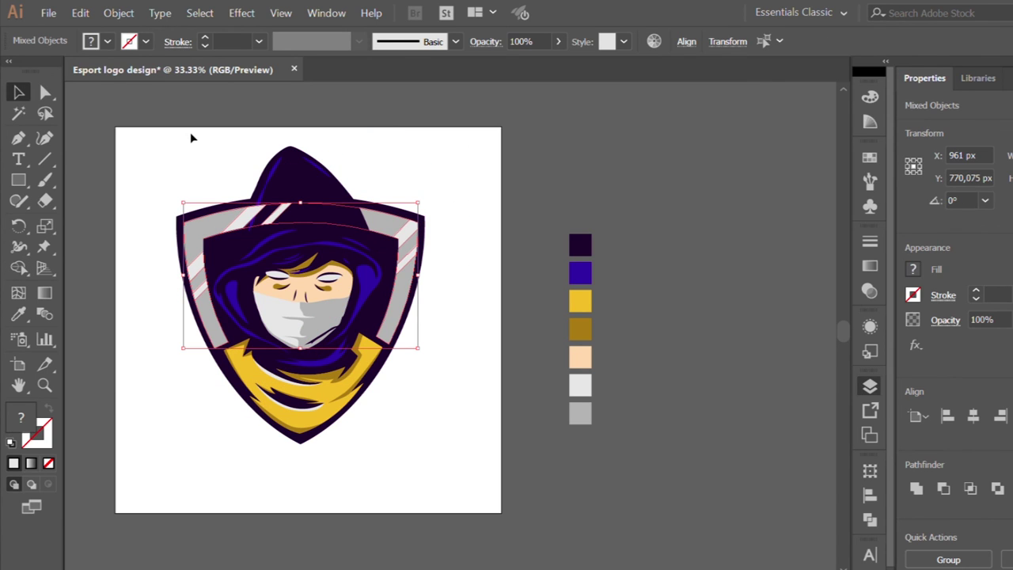
pyautogui.keyDown('shift'); pyautogui.click(213, 204); pyautogui.keyUp('shift')
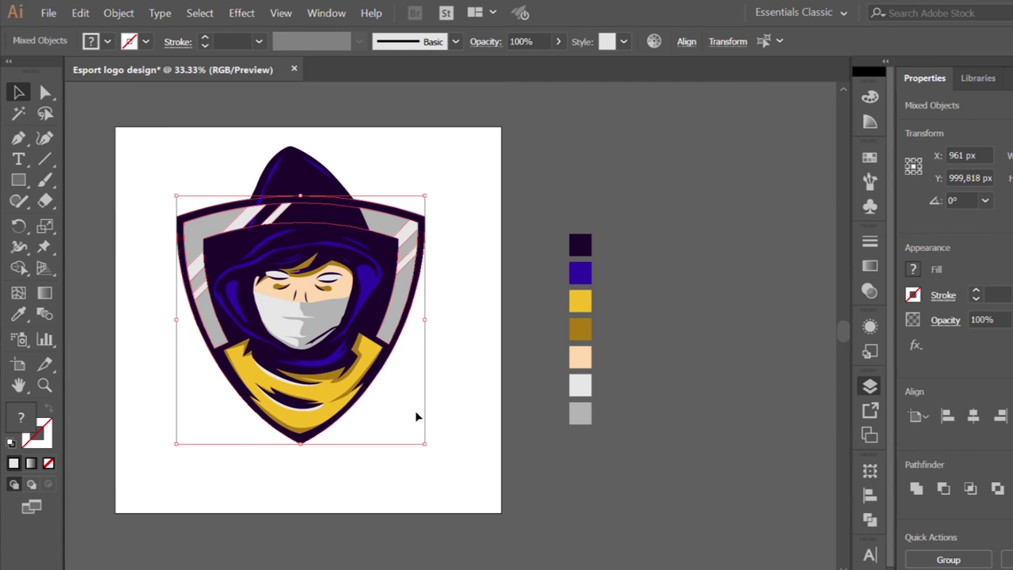
pyautogui.click(464, 366)
pyautogui.scroll(-1, 464, 366)
pyautogui.scroll(1, 446, 362)
pyautogui.scroll(1, 473, 349)
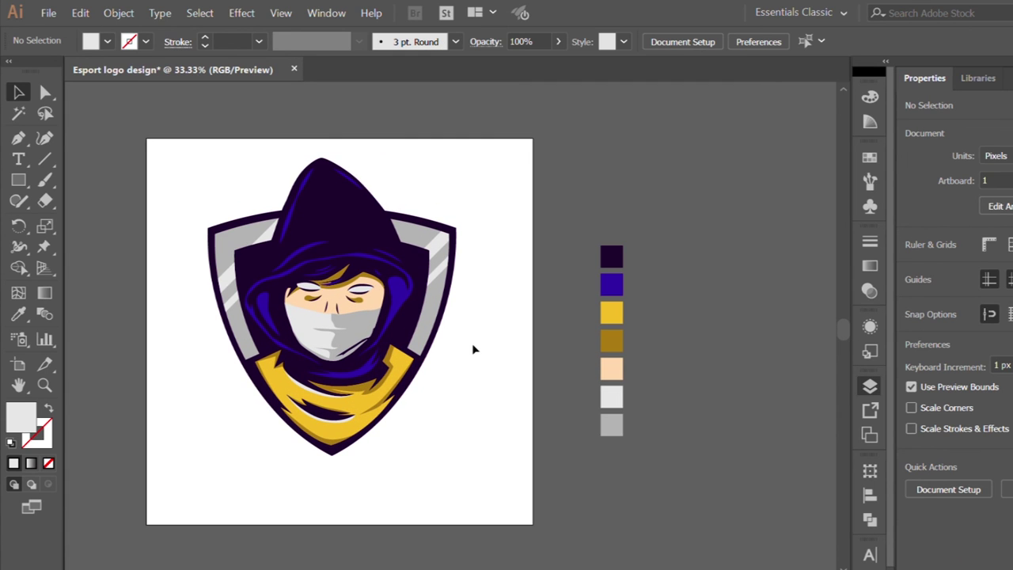
pyautogui.scroll(1, 341, 207)
# - Create a merged offset outline of hood and shield, fill it yellow, and send it to back
pyautogui.click(331, 215)
pyautogui.keyDown('shift'); pyautogui.click(173, 230); pyautogui.keyUp('shift')
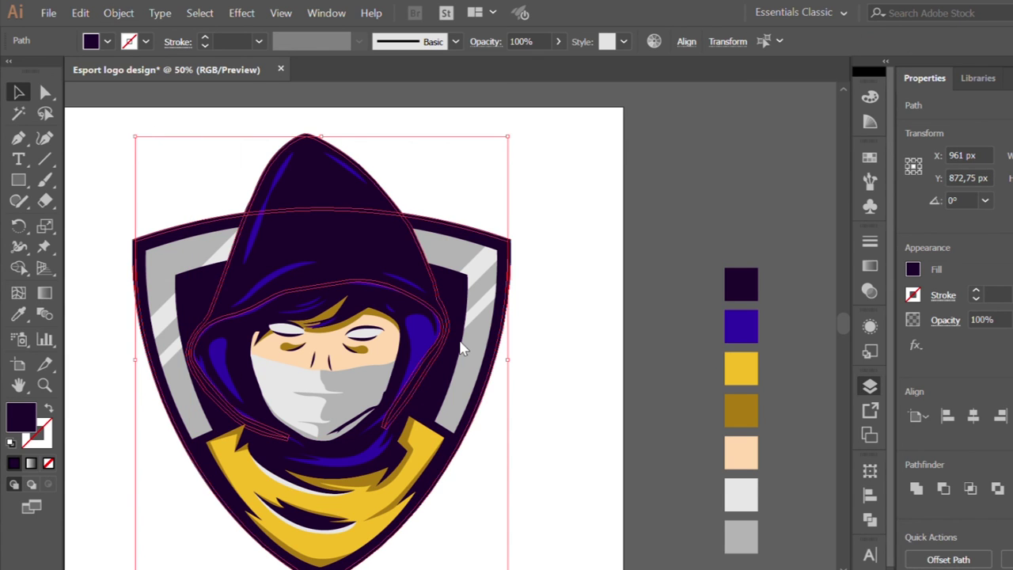
pyautogui.hotkey('ctrl', 'z')
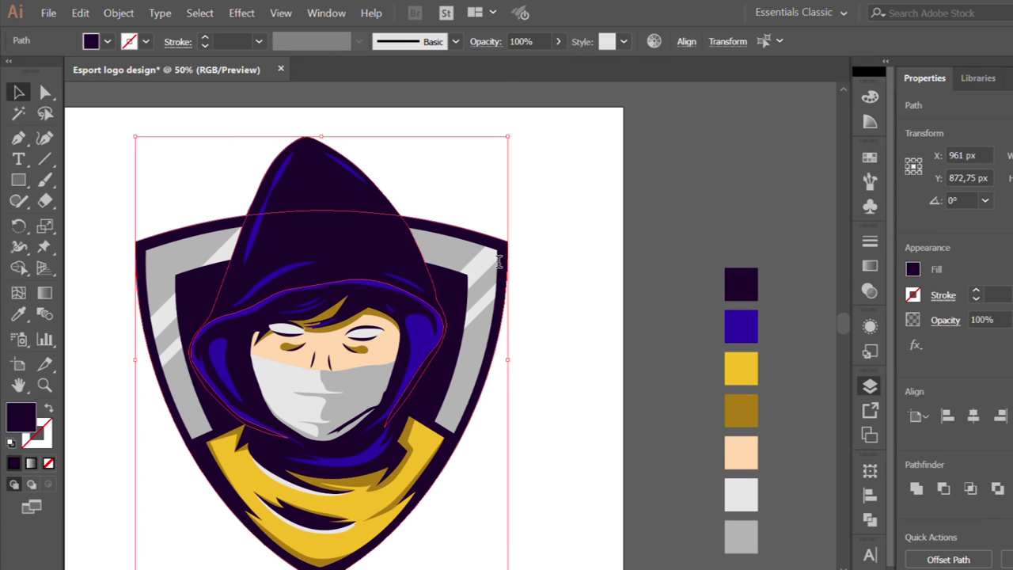
pyautogui.hotkey('ctrl', 'shift', 'z')
pyautogui.click(916, 488)
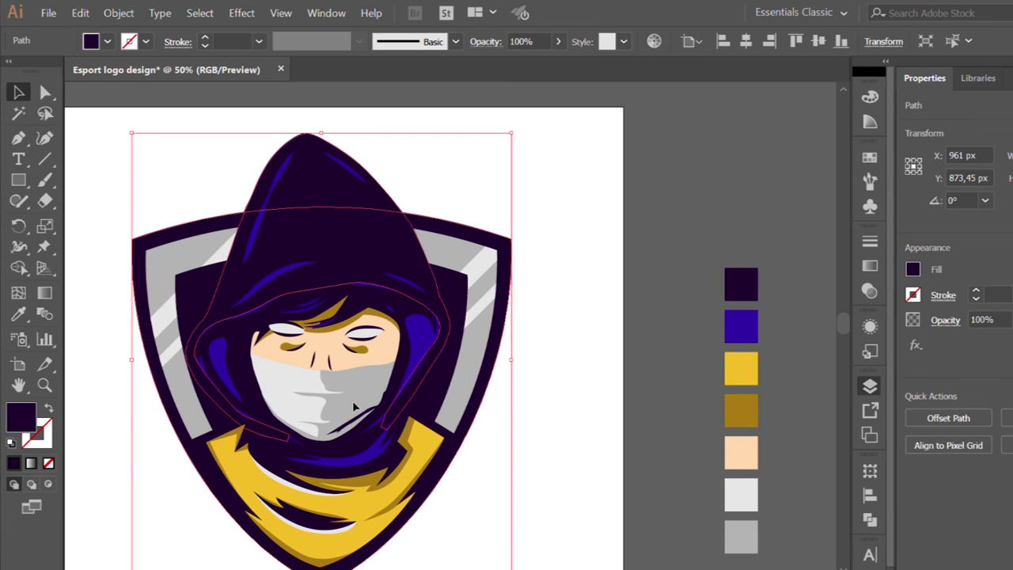
pyautogui.press('i')
pyautogui.click(297, 479)
pyautogui.press('v')
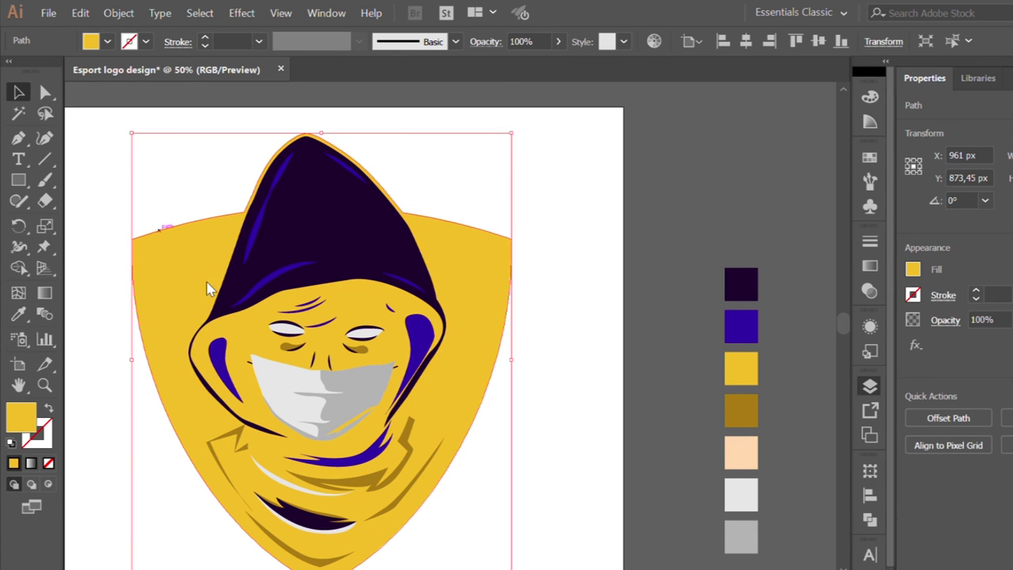
pyautogui.hotkey('ctrl', 'shift', '[')
# - Group all logo parts and scale the emblem down, centred on the artboard
pyautogui.click(560, 229)
pyautogui.hotkey('ctrl', '-')
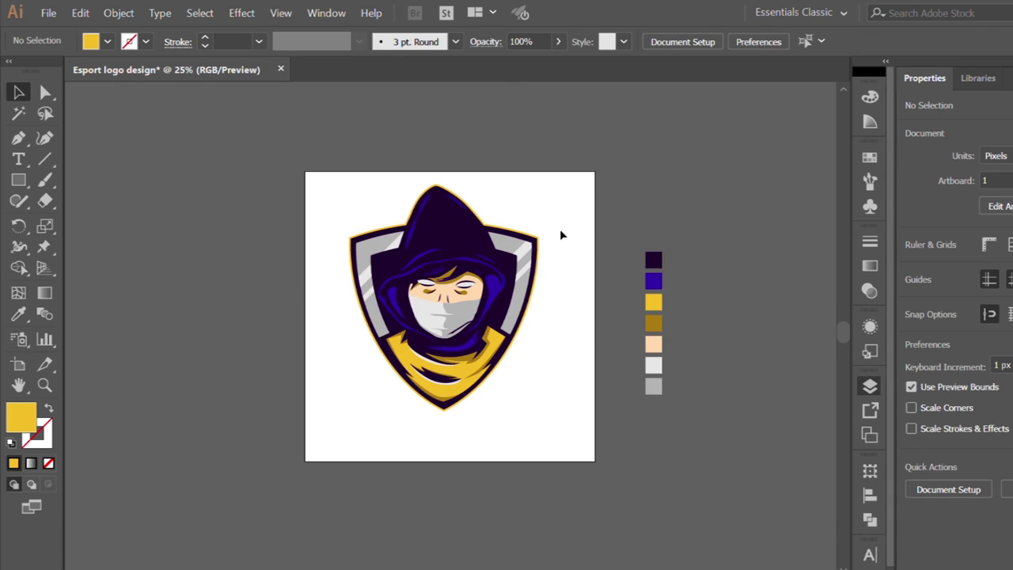
pyautogui.moveTo(539, 475); pyautogui.dragTo(452, 294)
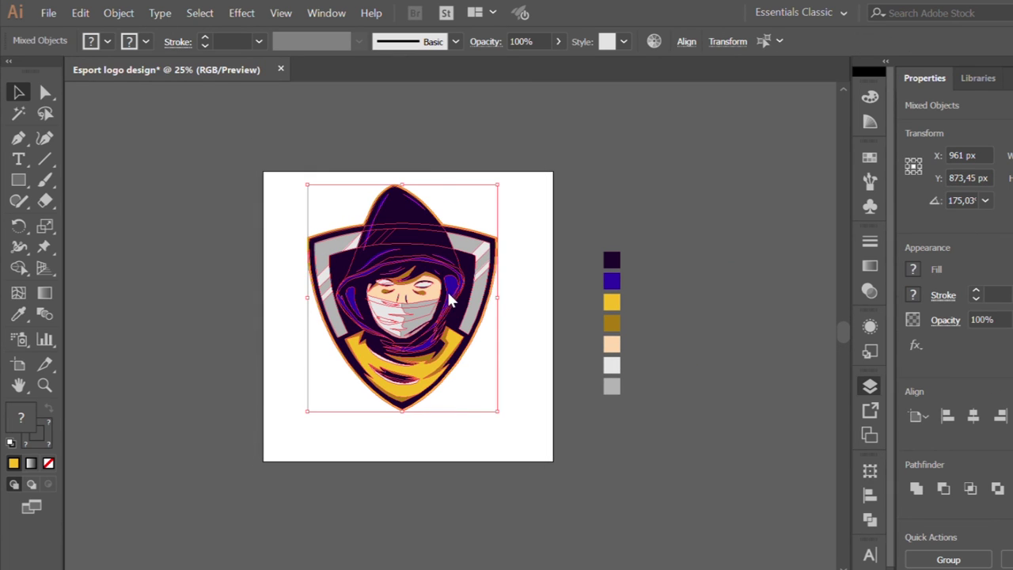
pyautogui.hotkey('ctrl', 'g')
pyautogui.moveTo(497, 186); pyautogui.dragTo(490, 199)
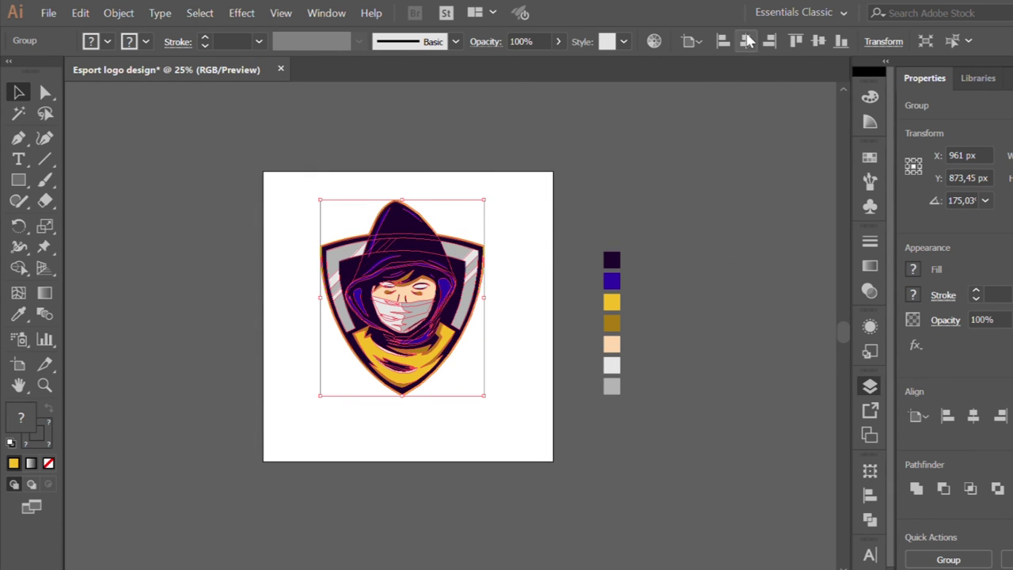
pyautogui.click(555, 266)
pyautogui.scroll(1, 555, 266)
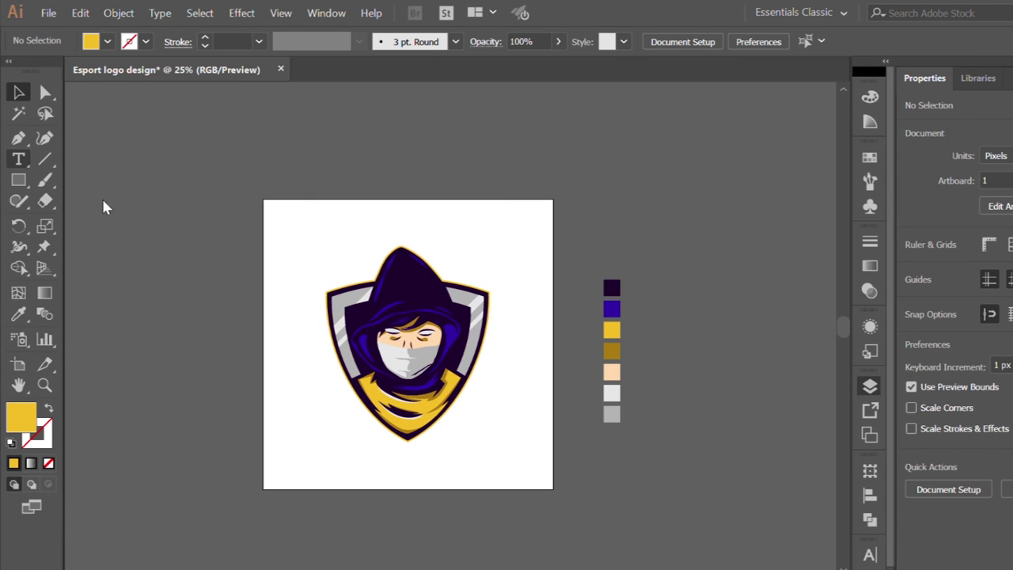
# - Draw an artboard-sized rectangle, fill it dark purple, and send it behind the logo
pyautogui.press('m')
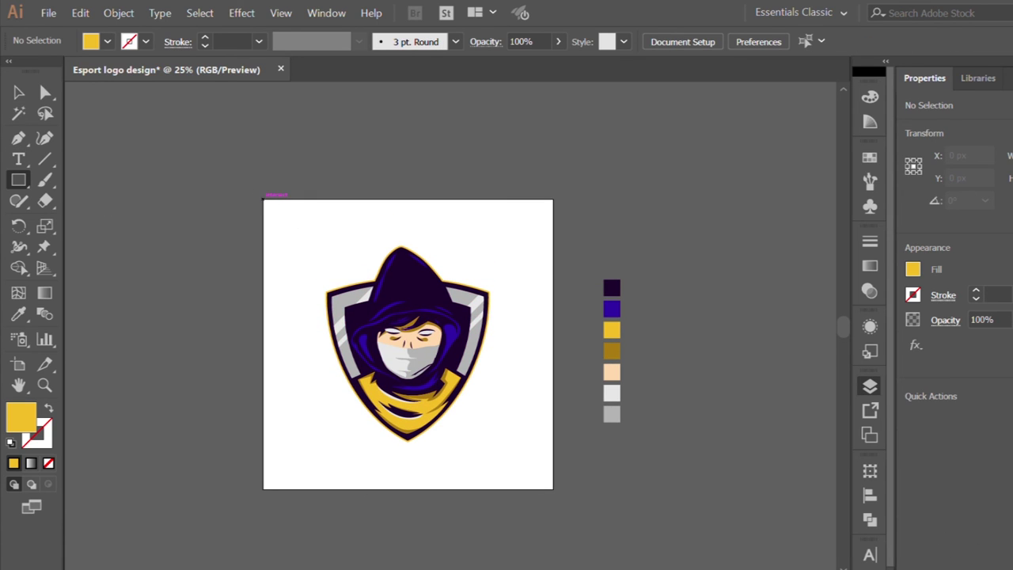
pyautogui.moveTo(264, 200); pyautogui.dragTo(554, 489)
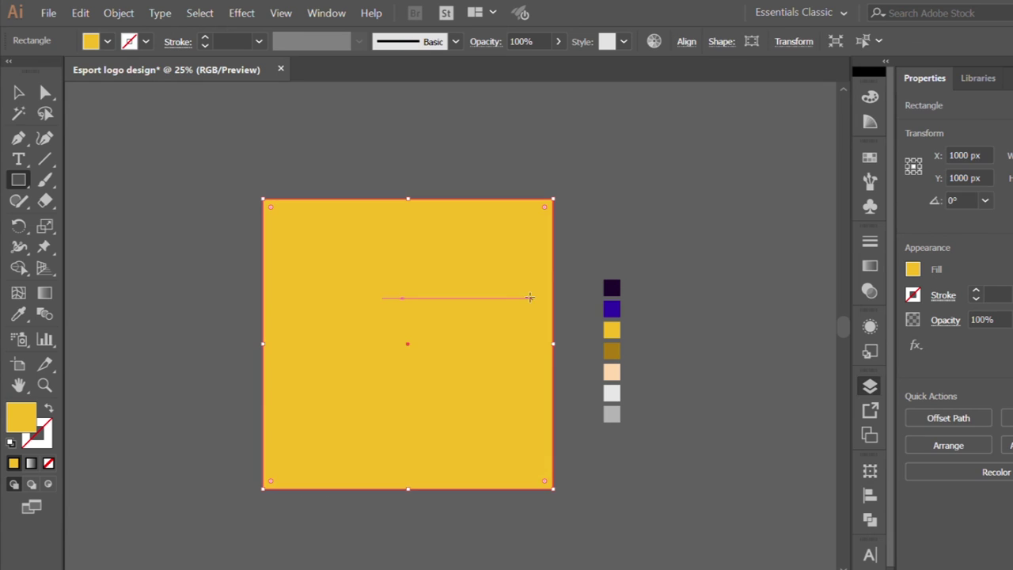
pyautogui.click(608, 290)
pyautogui.press('v')
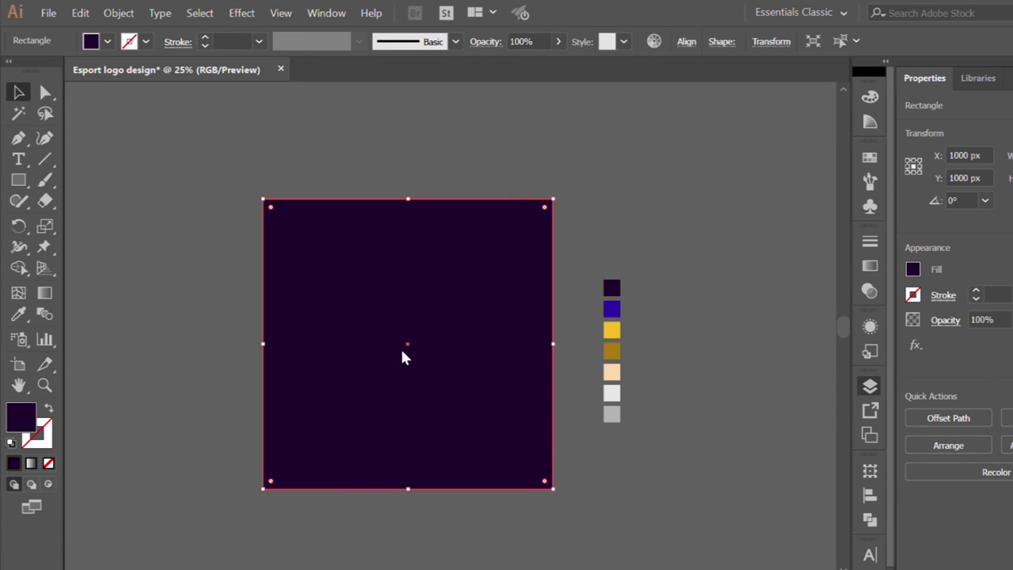
pyautogui.click(392, 468)
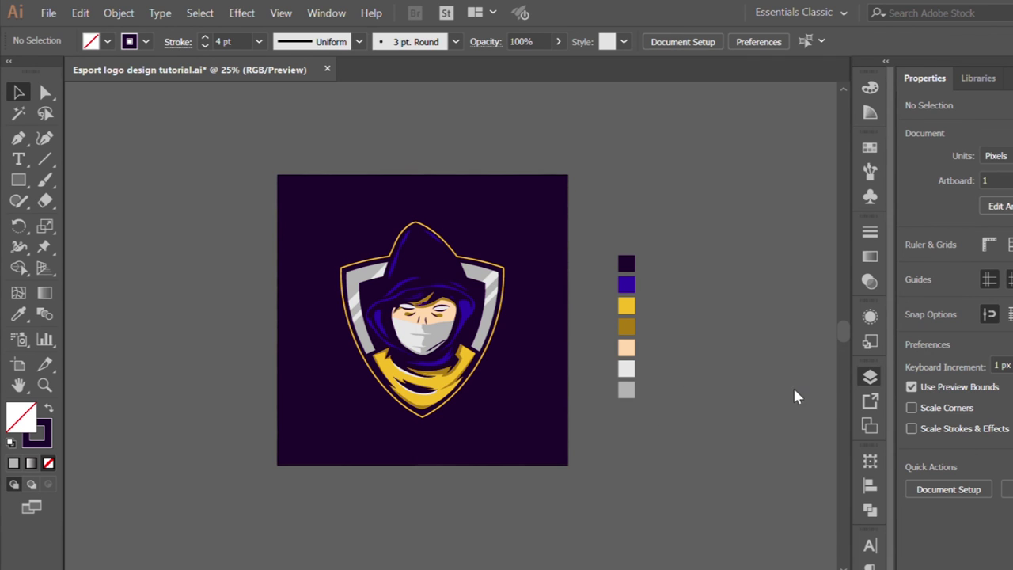
pyautogui.hotkey('ctrl', 'a')
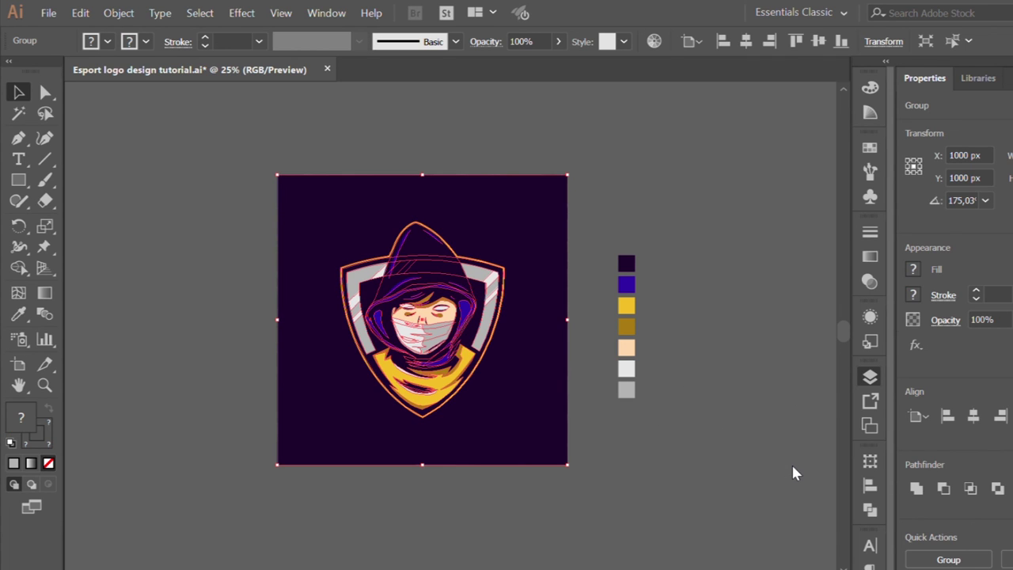
pyautogui.hotkey('ctrl', 'v')
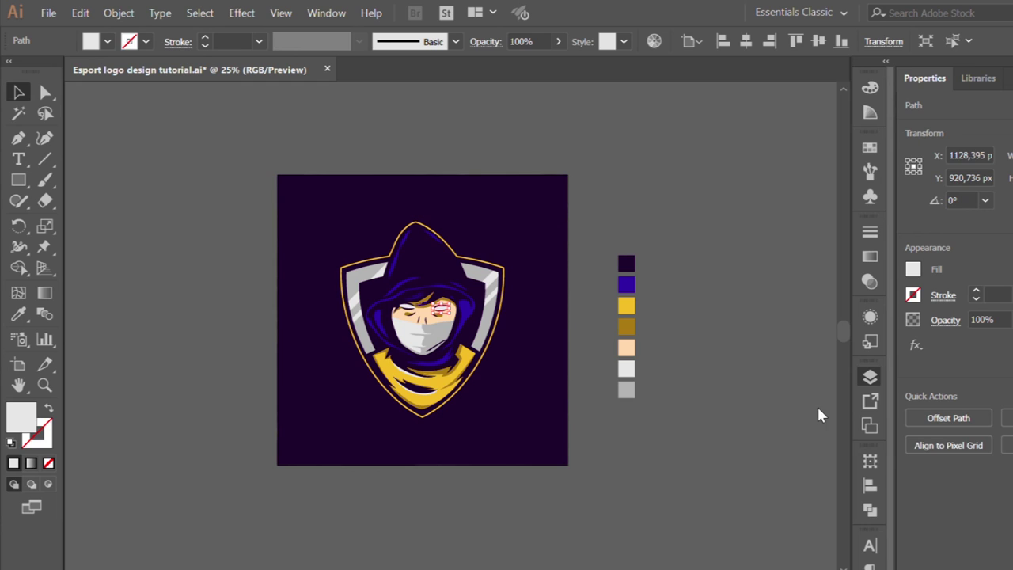
pyautogui.hotkey('ctrl', 'z')
pyautogui.hotkey('ctrl', 'z')
pyautogui.hotkey('ctrl', 'z')
pyautogui.hotkey('ctrl', 'z')
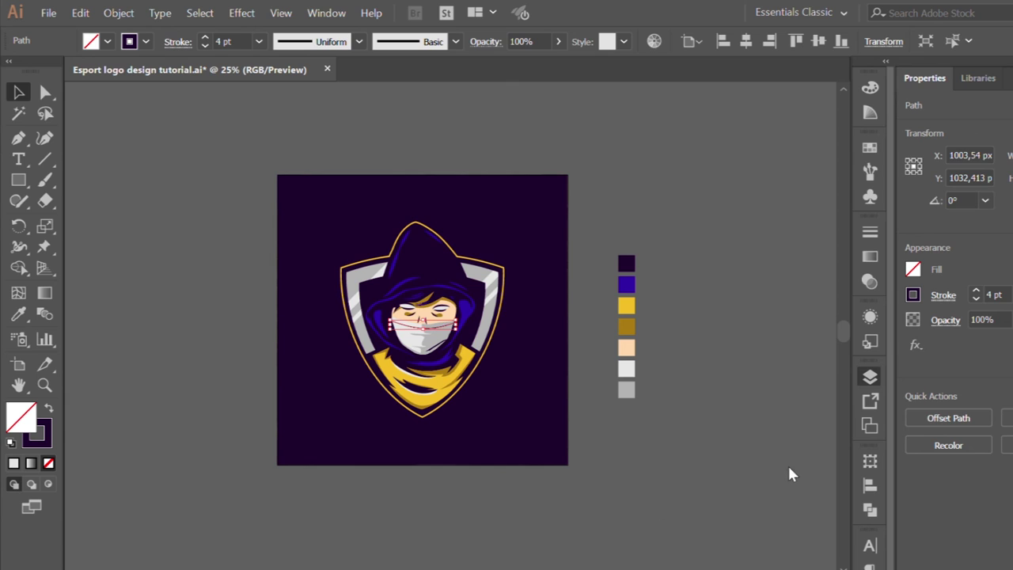
pyautogui.hotkey('ctrl', 'z')
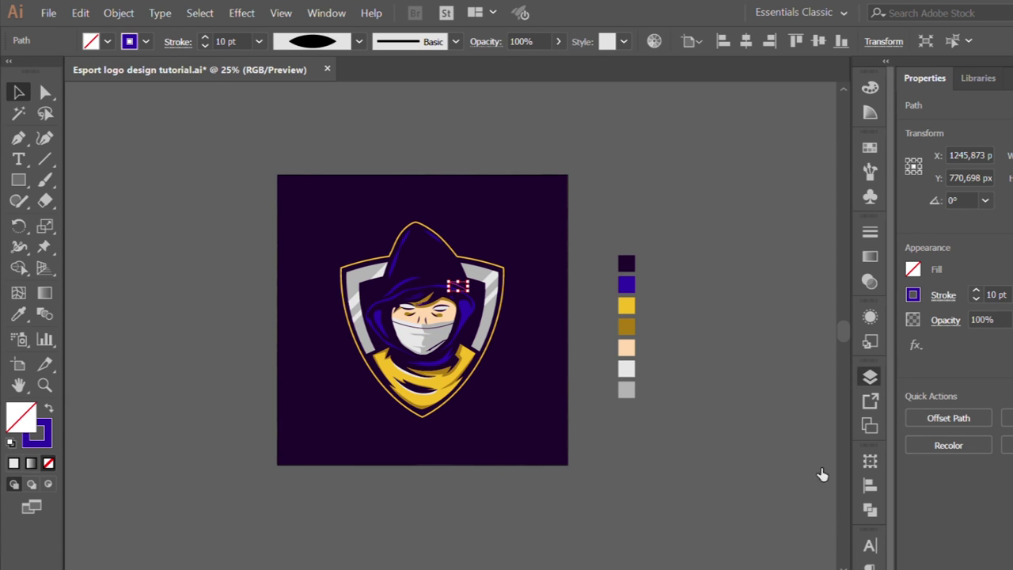
pyautogui.hotkey('ctrl', 'z')
pyautogui.hotkey('ctrl', 'z')
pyautogui.hotkey('ctrl', 'z')
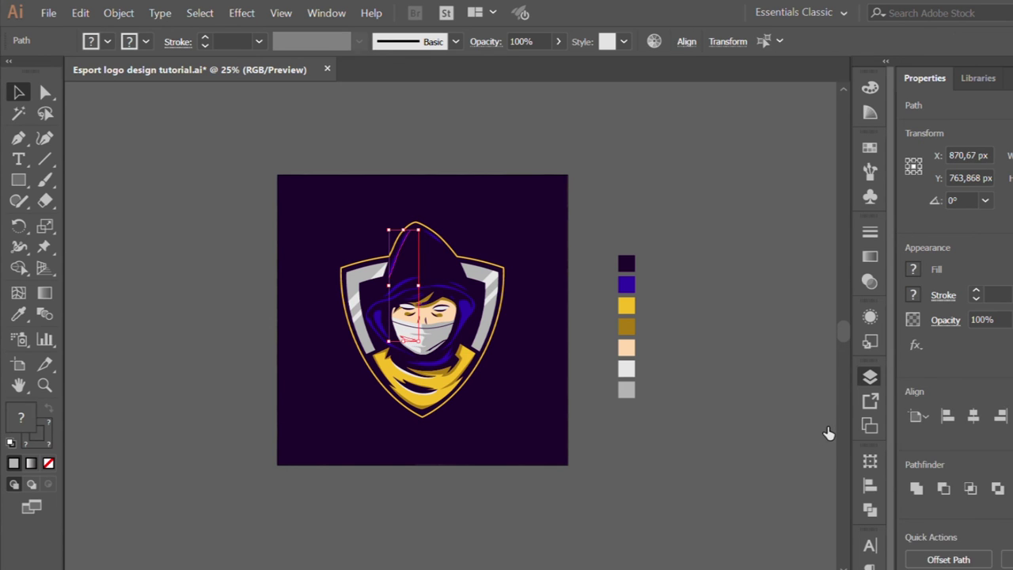
pyautogui.hotkey('ctrl', 'z')
pyautogui.hotkey('ctrl', 'z')
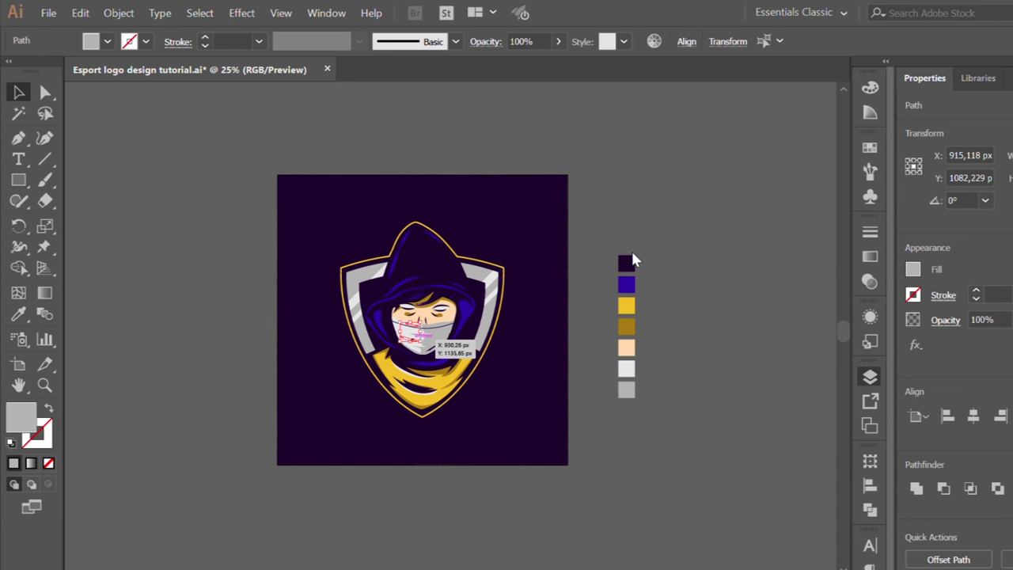
pyautogui.click(597, 197)
pyautogui.scroll(1, 374, 274)
pyautogui.scroll(1, 362, 271)
pyautogui.scroll(-1, 239, 273)
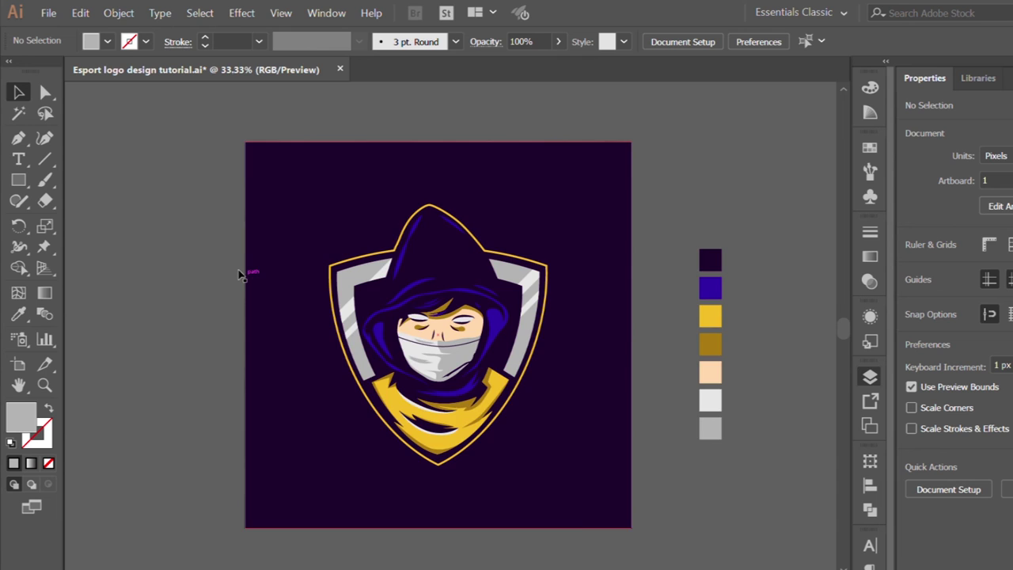
pyautogui.scroll(-1, 240, 275)
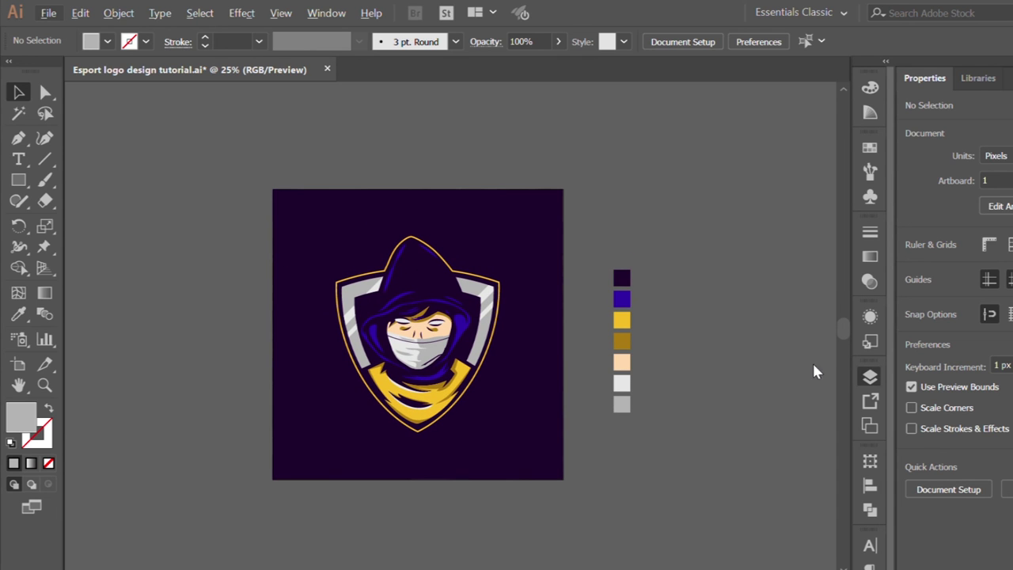
pyautogui.scroll(1, 430, 422)
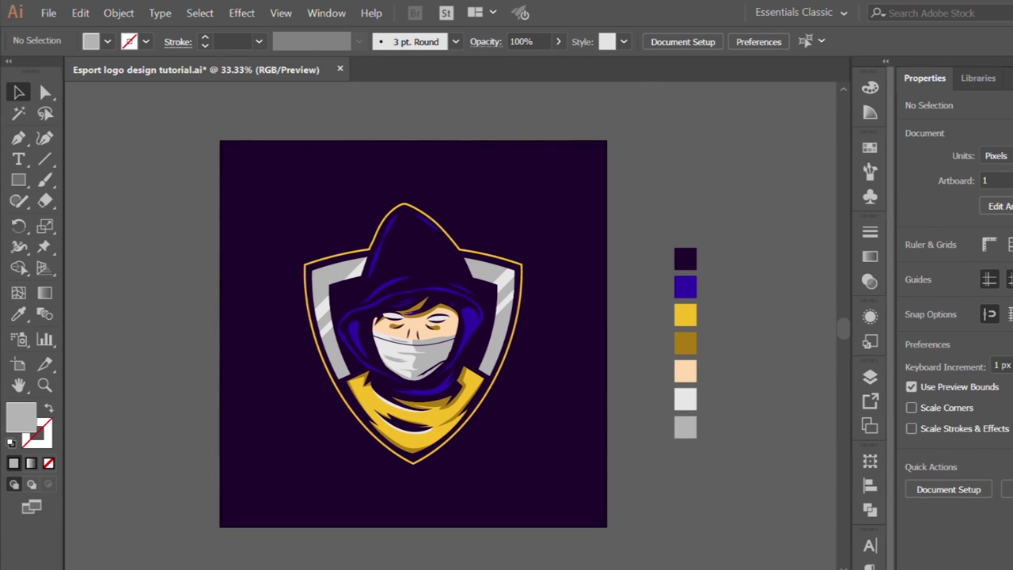